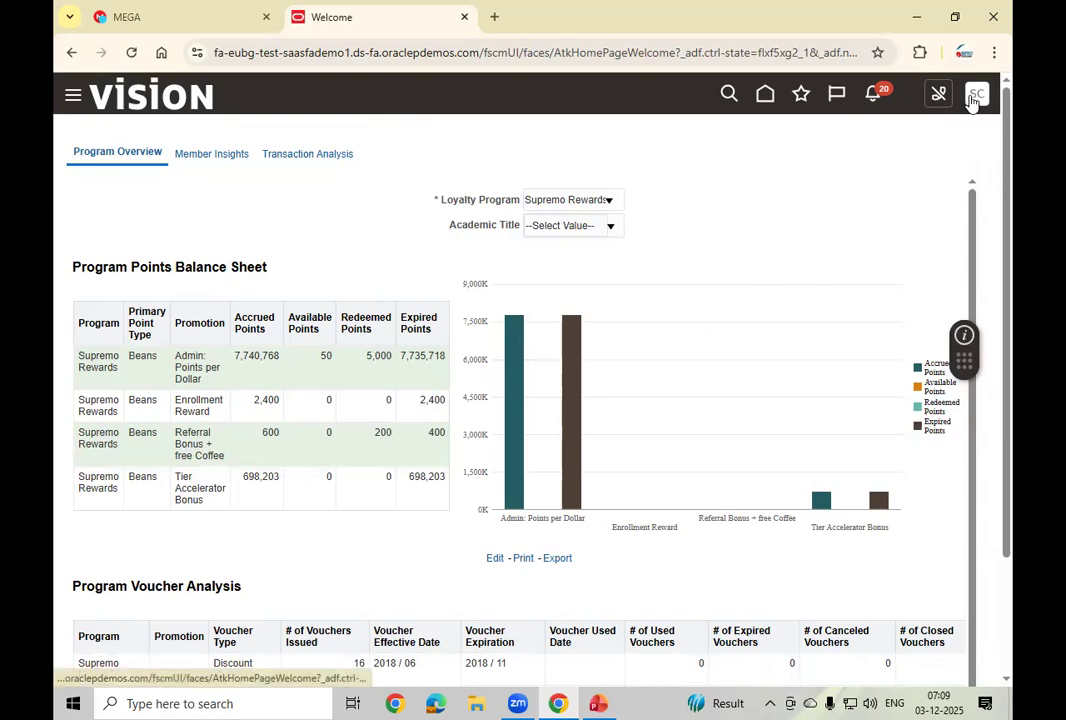
Step: From the avatar menu, go to Setup and Maintenance and choose the Order Management offering
{"action": "left_click", "coordinate": [972, 100]}
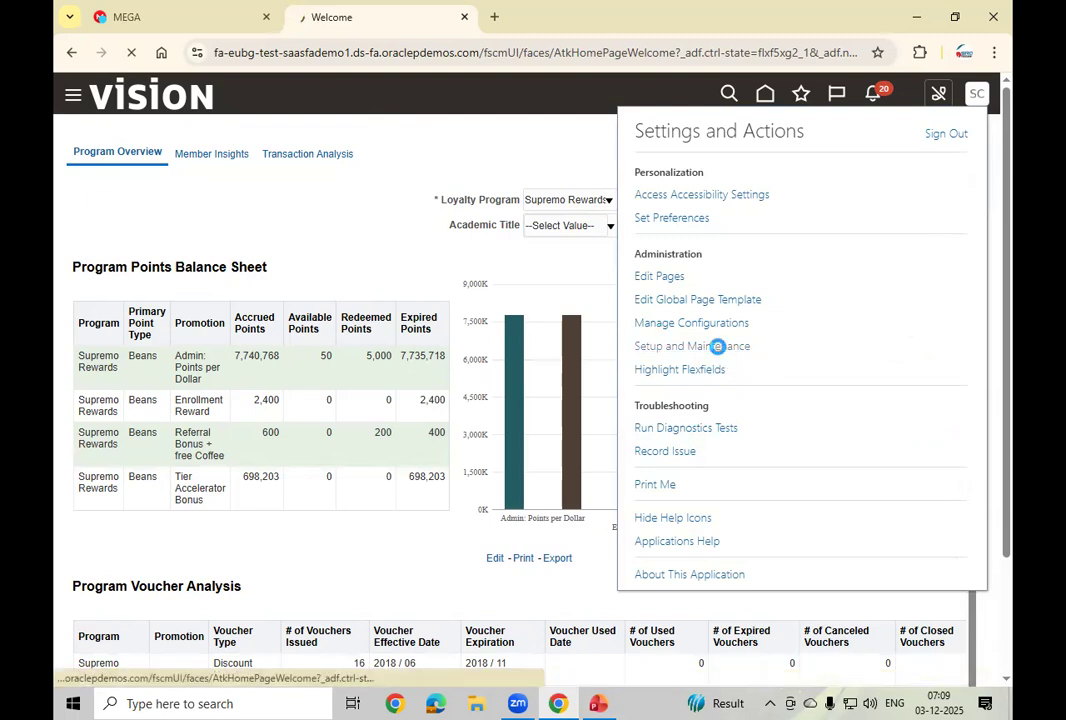
{"action": "left_click", "coordinate": [718, 347]}
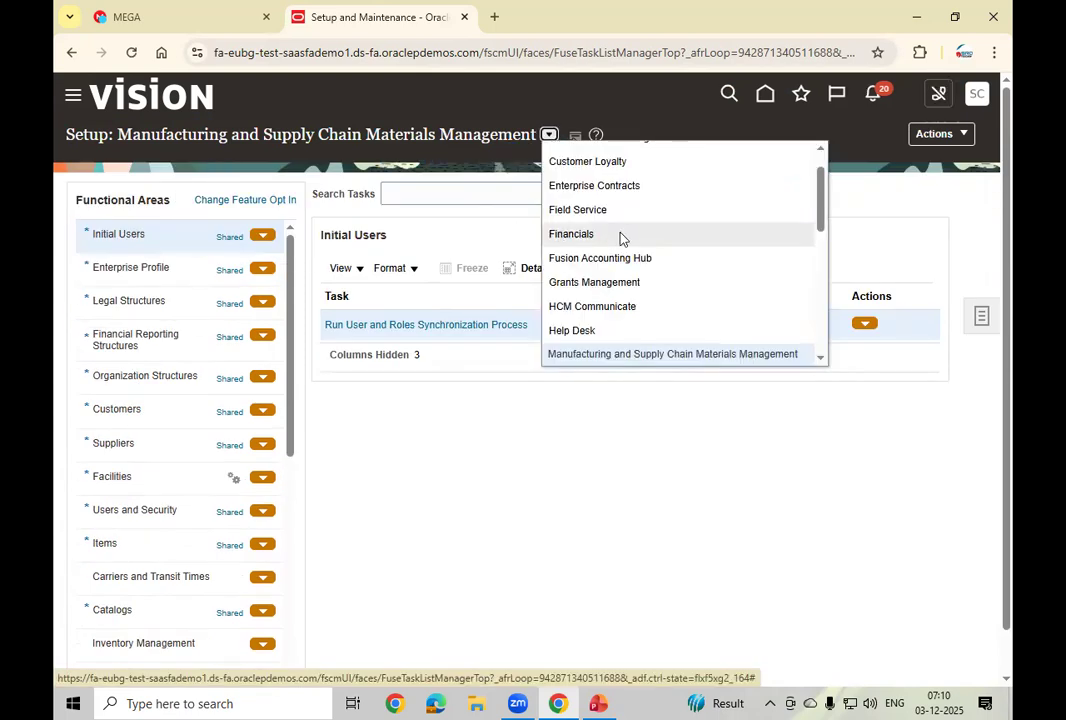
{"action": "left_click", "coordinate": [821, 358]}
{"action": "left_click", "coordinate": [822, 358]}
{"action": "left_click", "coordinate": [822, 358]}
{"action": "left_click", "coordinate": [630, 312]}
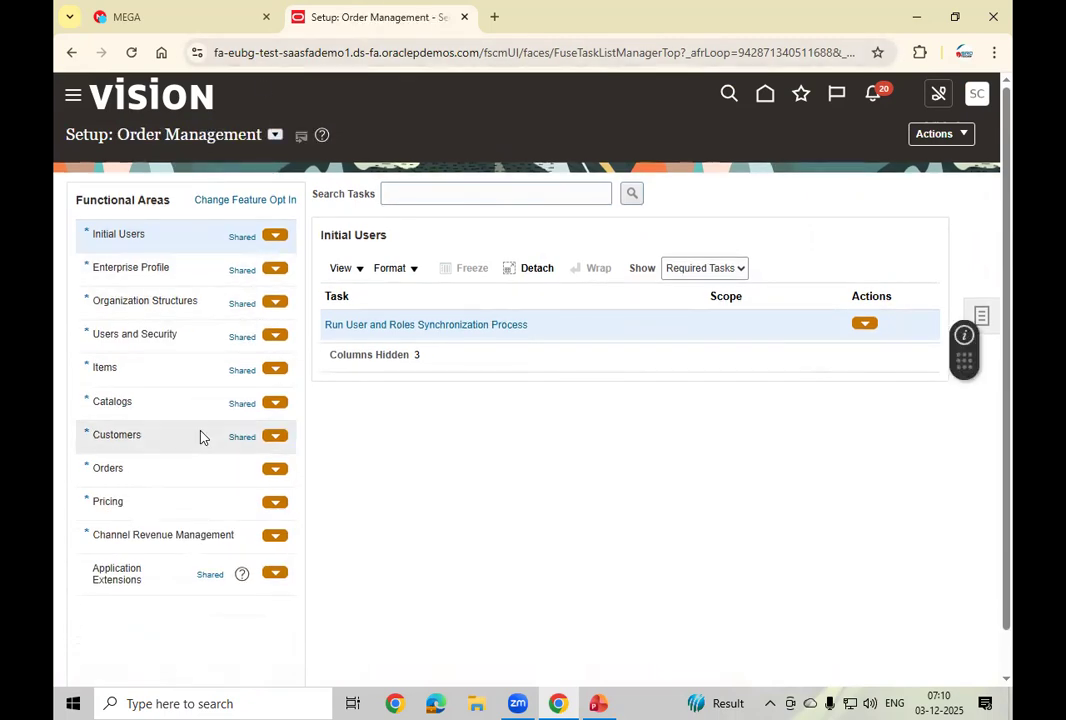
Step: Open the Orders functional area, set Show to All Tasks, and scroll through its task list
{"action": "left_click", "coordinate": [156, 469]}
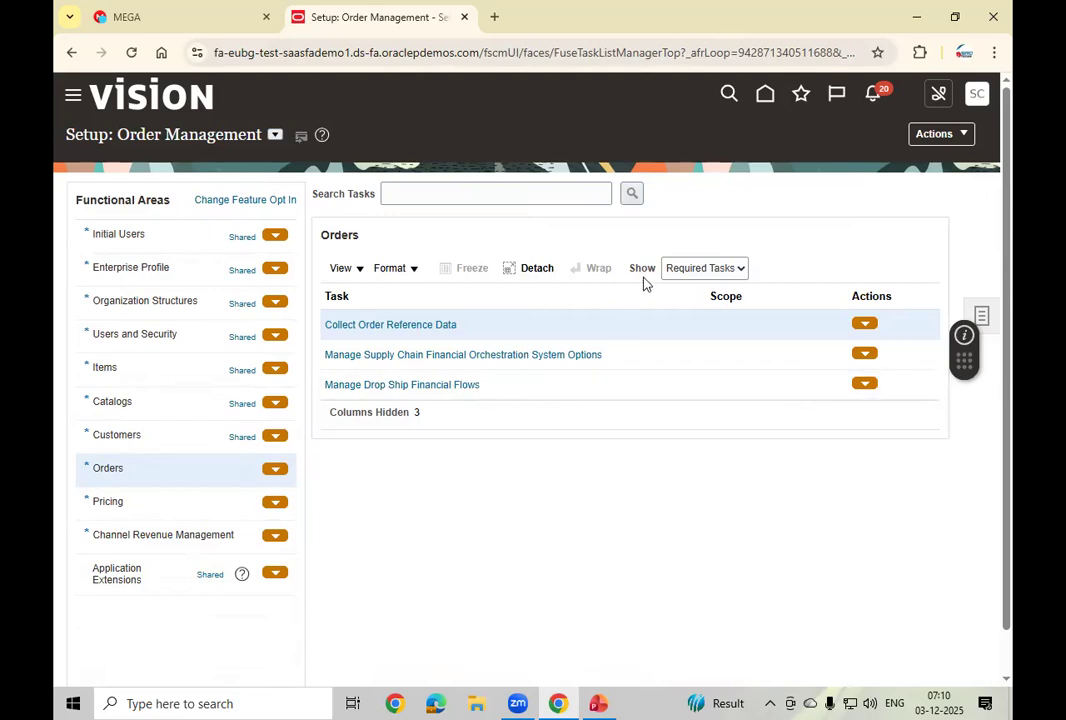
{"action": "left_click", "coordinate": [716, 268]}
{"action": "left_click", "coordinate": [697, 291]}
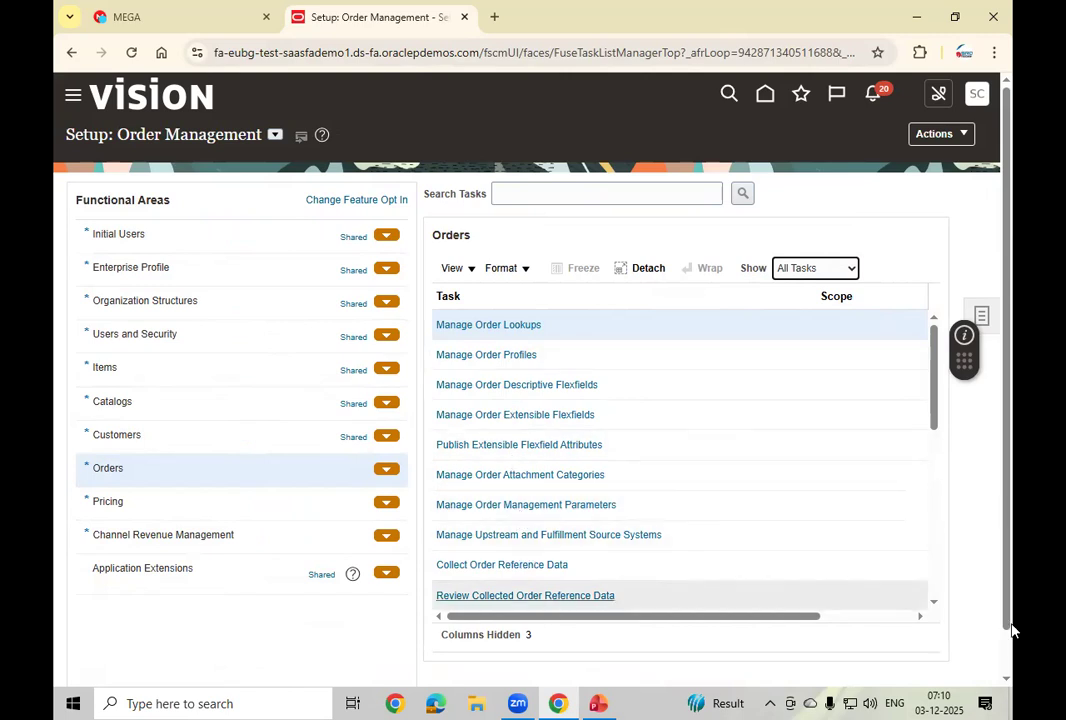
{"action": "scroll", "coordinate": [935, 607], "scroll_direction": "down", "scroll_amount": 3}
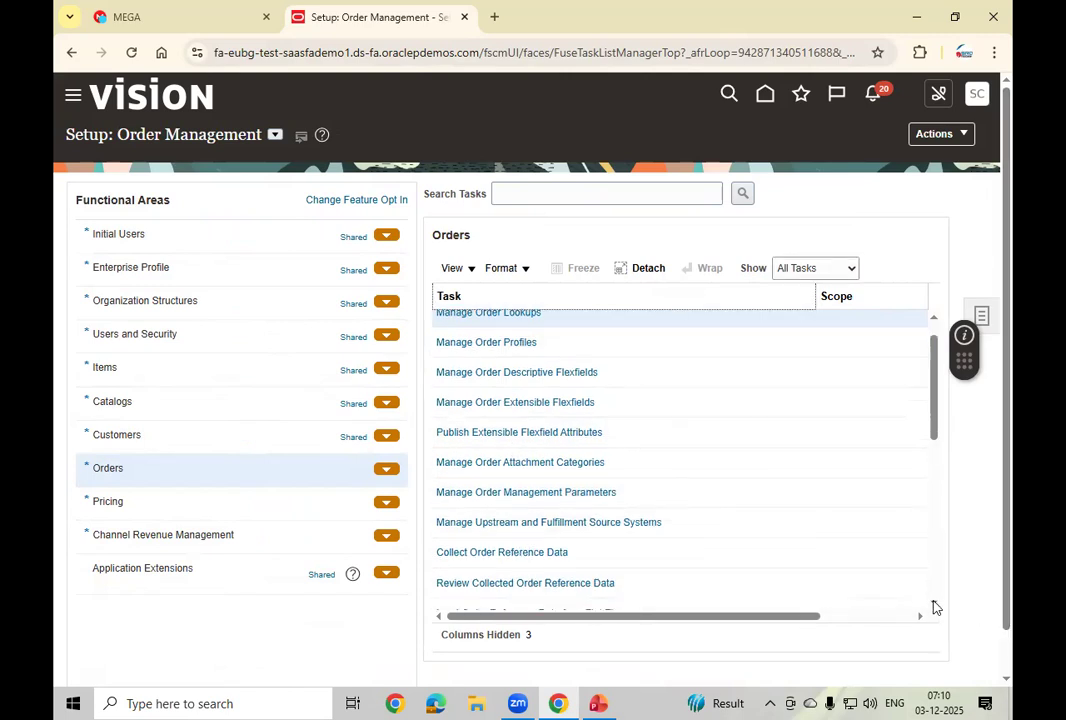
{"action": "scroll", "coordinate": [935, 607], "scroll_direction": "down", "scroll_amount": 3}
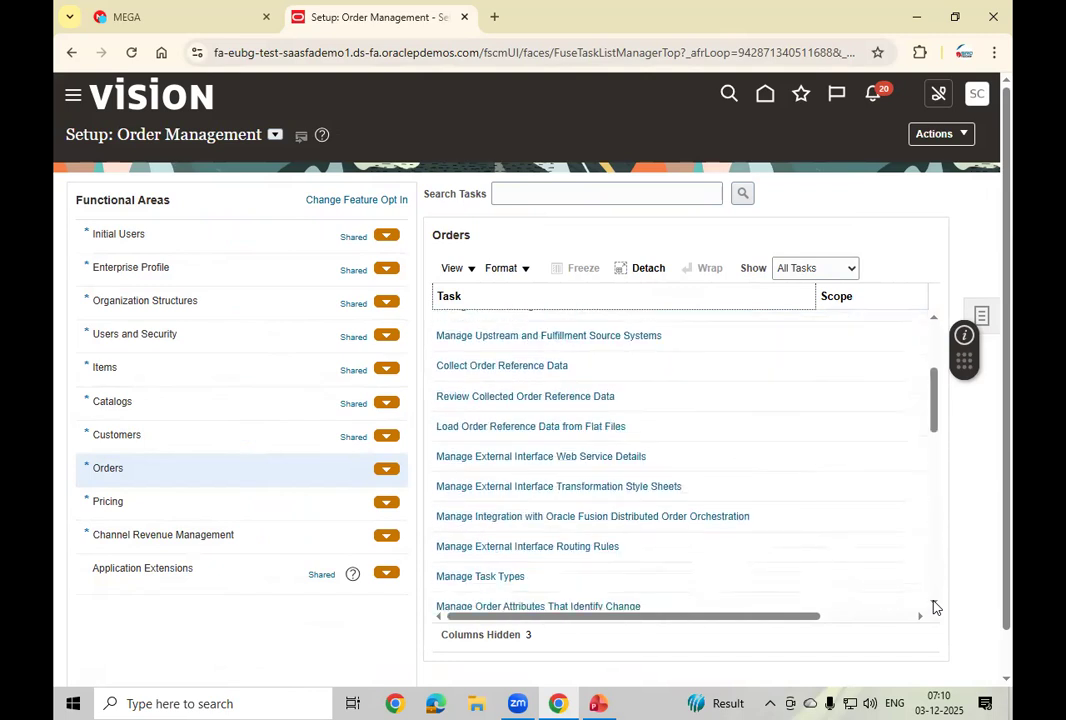
{"action": "scroll", "coordinate": [935, 607], "scroll_direction": "down", "scroll_amount": 4}
{"action": "scroll", "coordinate": [935, 607], "scroll_direction": "down", "scroll_amount": 3}
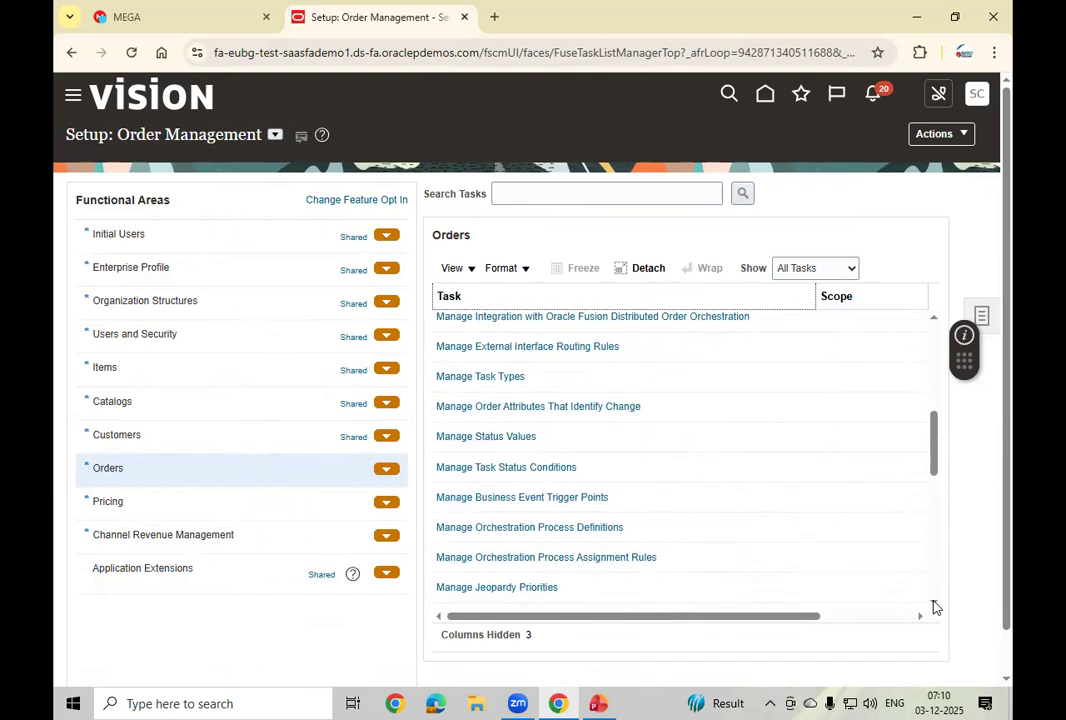
{"action": "scroll", "coordinate": [935, 607], "scroll_direction": "down", "scroll_amount": 3}
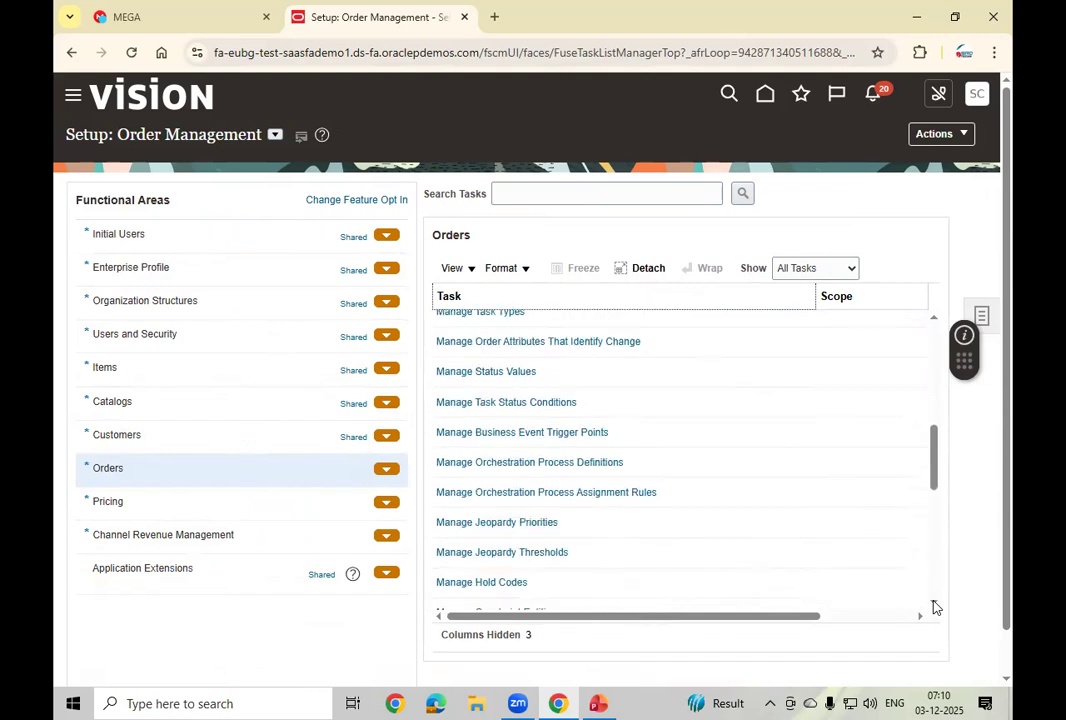
{"action": "scroll", "coordinate": [935, 607], "scroll_direction": "down", "scroll_amount": 2}
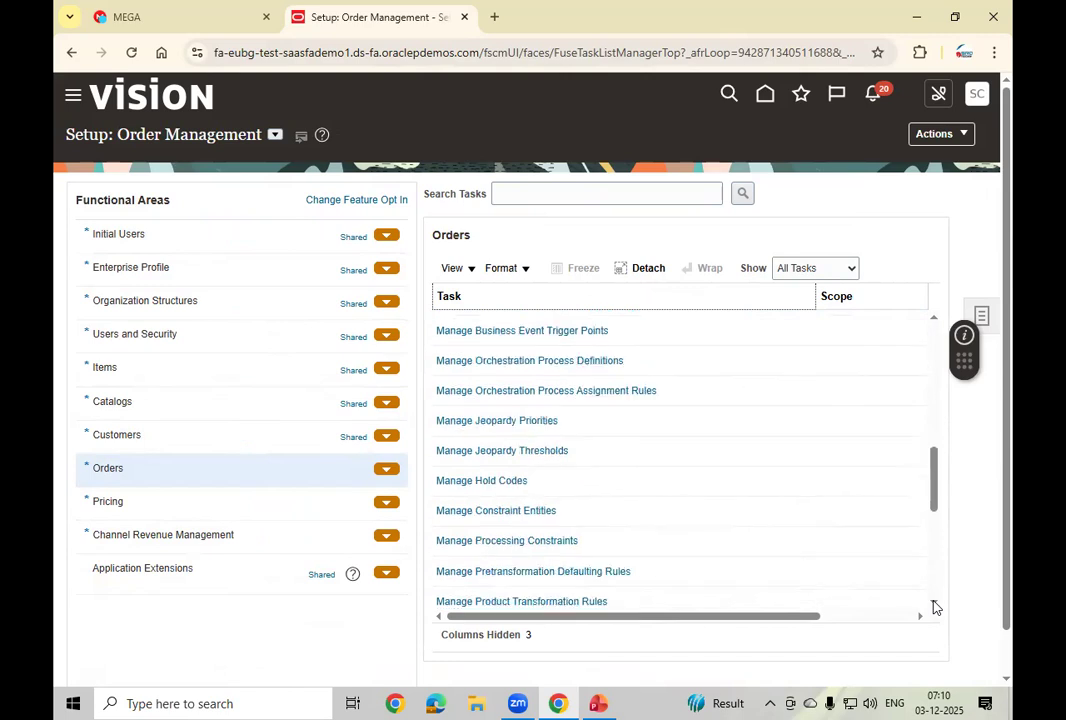
{"action": "scroll", "coordinate": [935, 607], "scroll_direction": "down", "scroll_amount": 1}
{"action": "scroll", "coordinate": [935, 607], "scroll_direction": "down", "scroll_amount": 3}
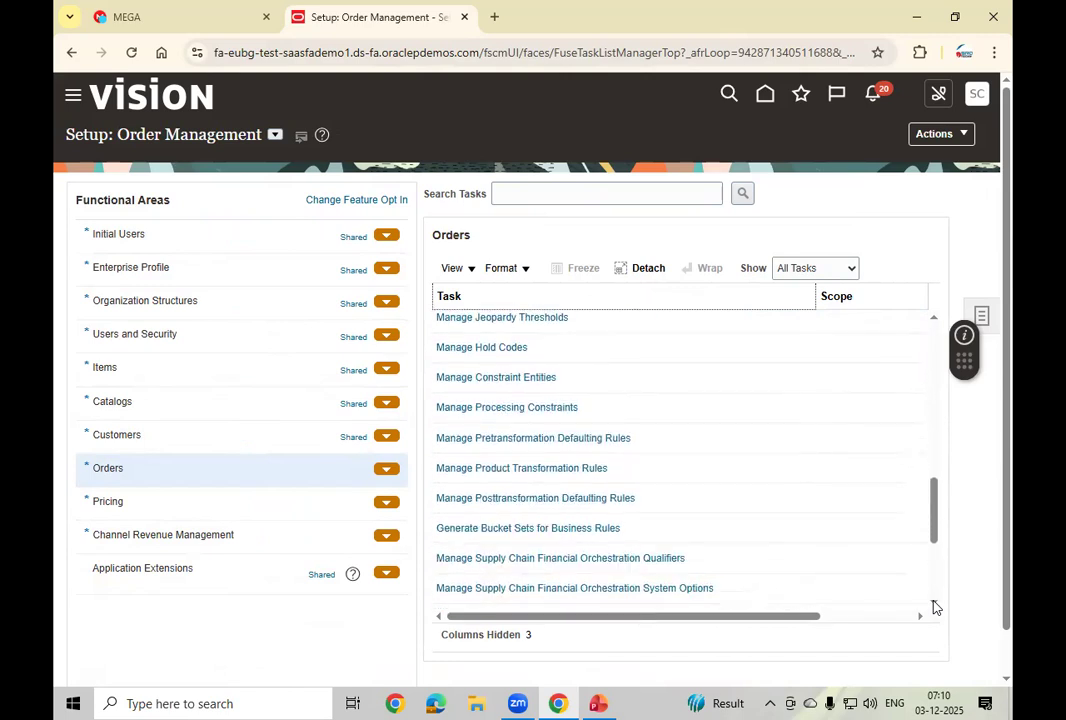
{"action": "scroll", "coordinate": [935, 607], "scroll_direction": "down", "scroll_amount": 3}
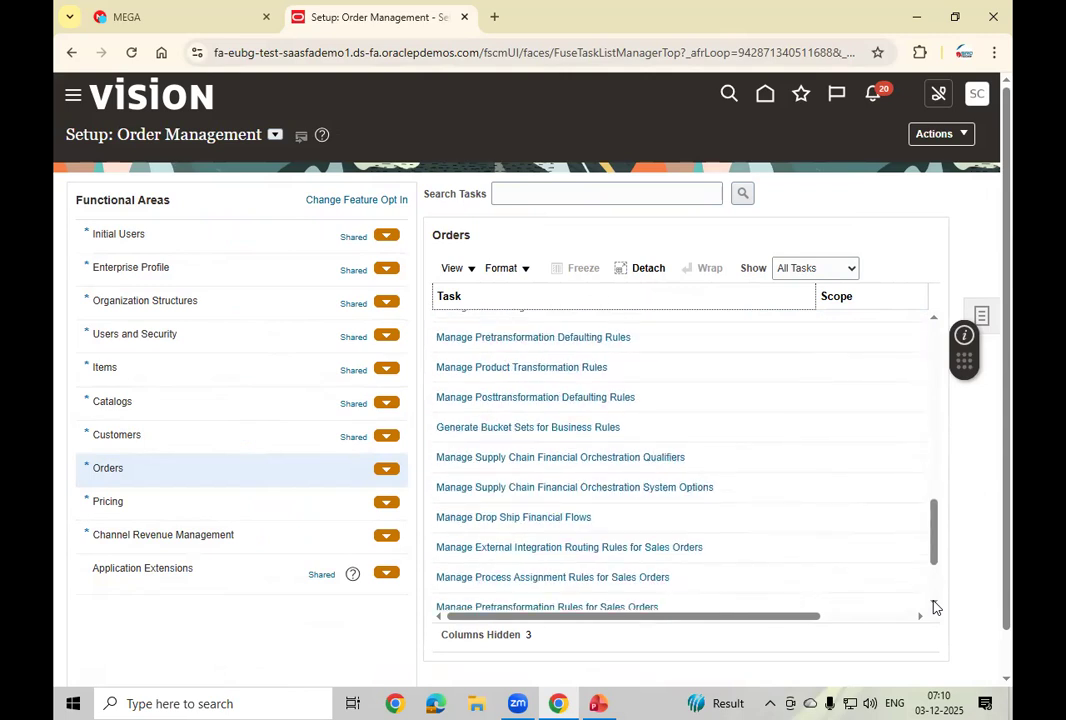
{"action": "scroll", "coordinate": [935, 607], "scroll_direction": "down", "scroll_amount": 1}
{"action": "scroll", "coordinate": [935, 607], "scroll_direction": "down", "scroll_amount": 1}
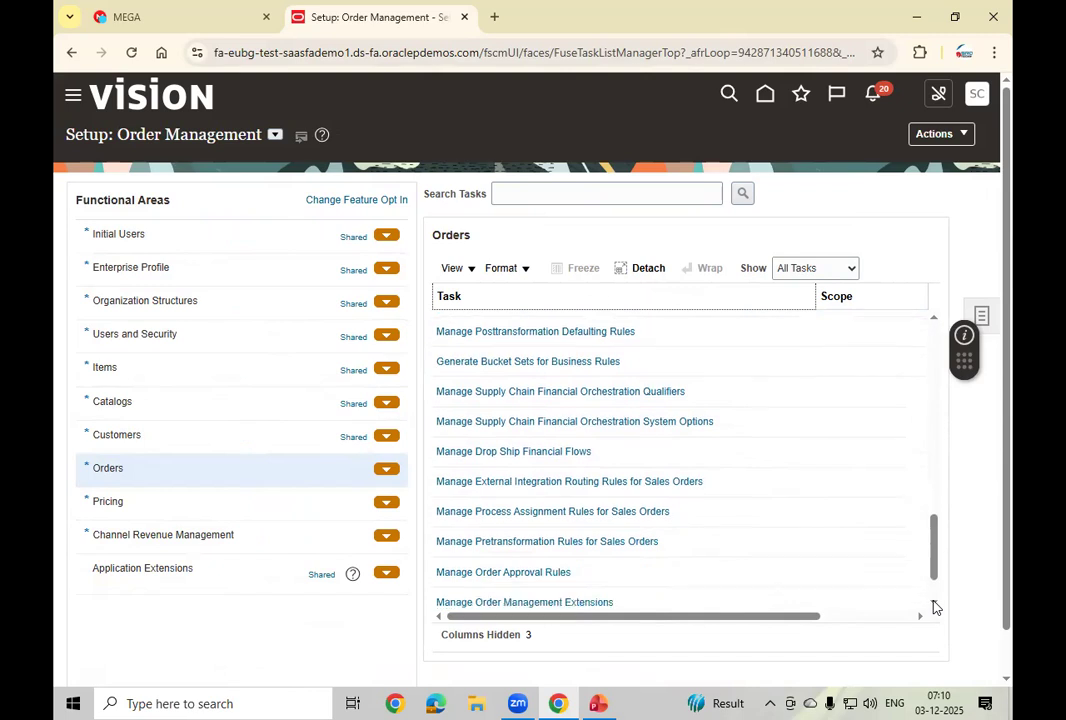
{"action": "scroll", "coordinate": [935, 607], "scroll_direction": "down", "scroll_amount": 2}
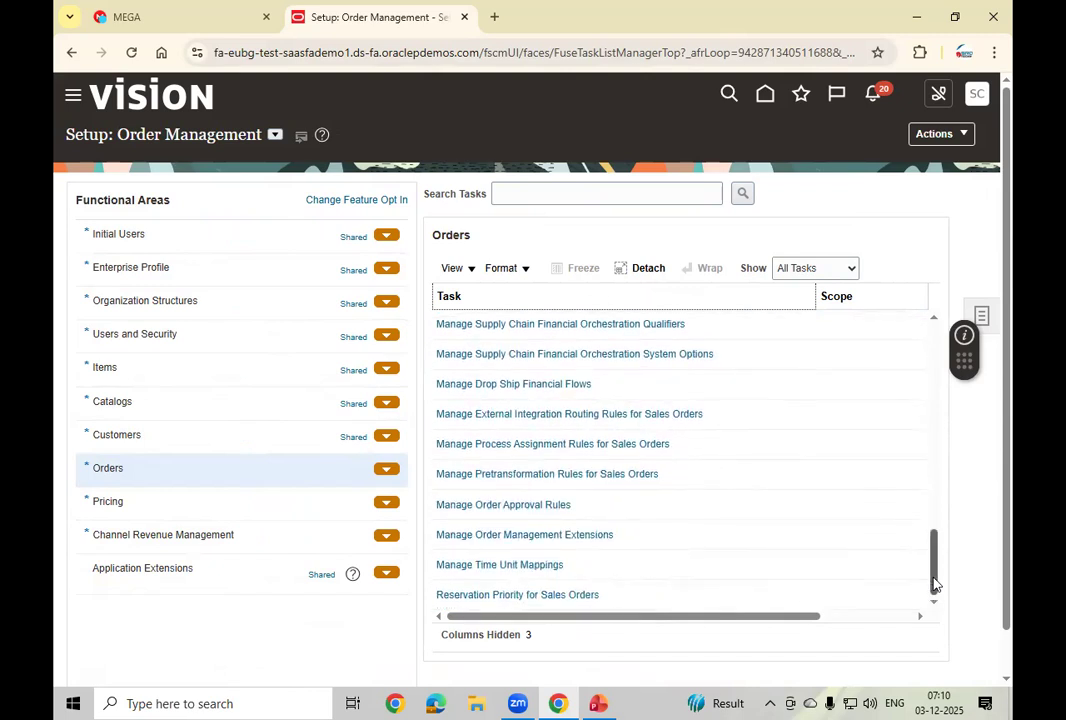
{"action": "left_click_drag", "start_coordinate": [934, 584], "coordinate": [935, 570]}
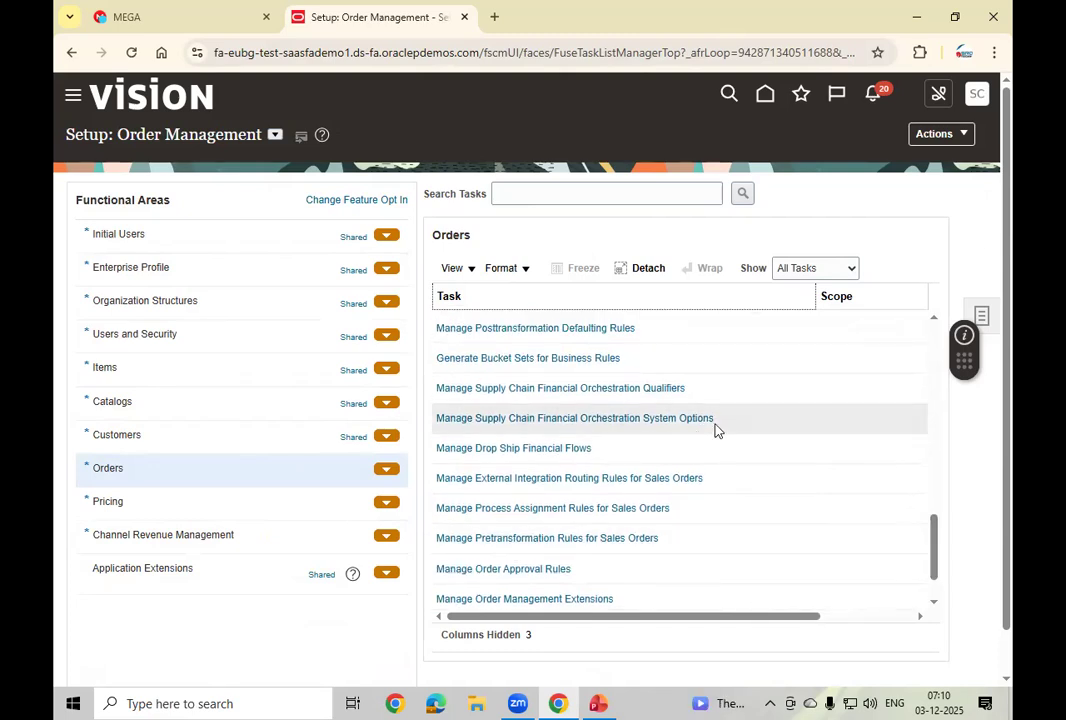
Step: Search the setup tasks for %Approval% and open Manage Order Approval Rules
{"action": "left_click", "coordinate": [546, 194]}
{"action": "type", "text": "%Approva"}
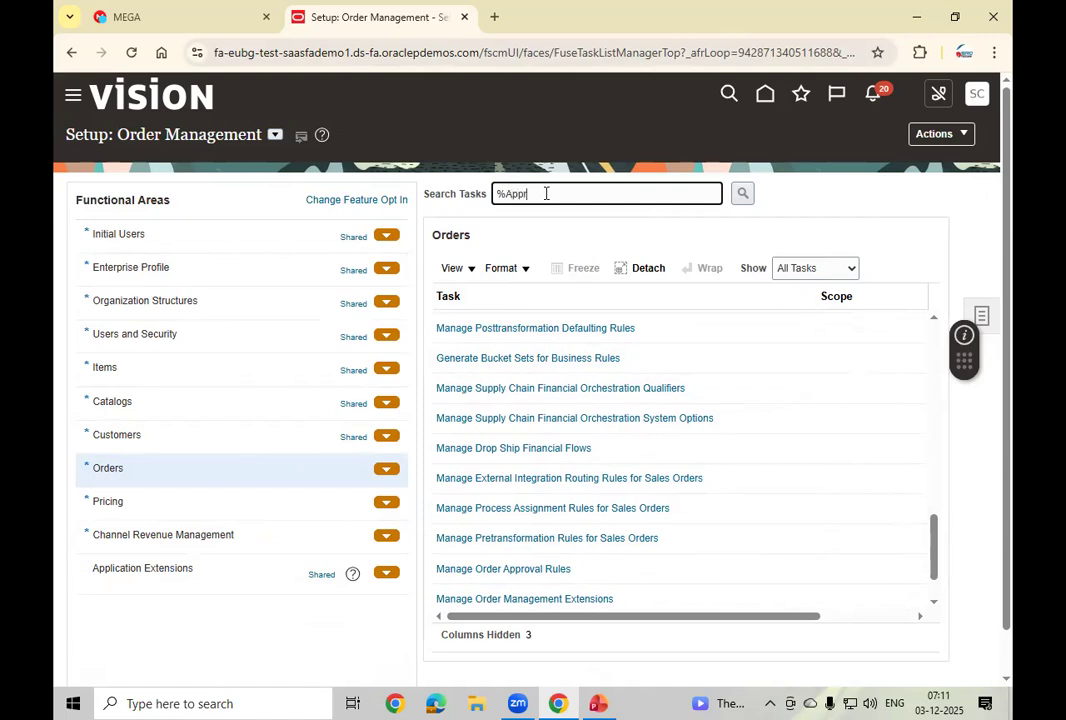
{"action": "type", "text": "l%"}
{"action": "left_click", "coordinate": [743, 194]}
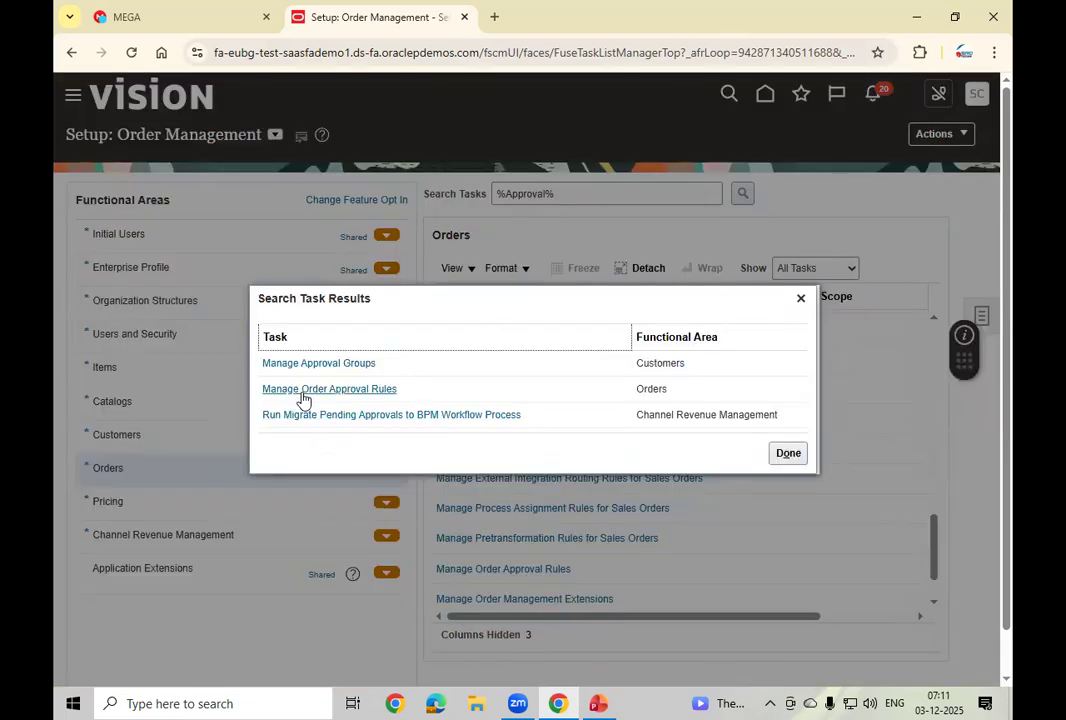
{"action": "left_click", "coordinate": [358, 390]}
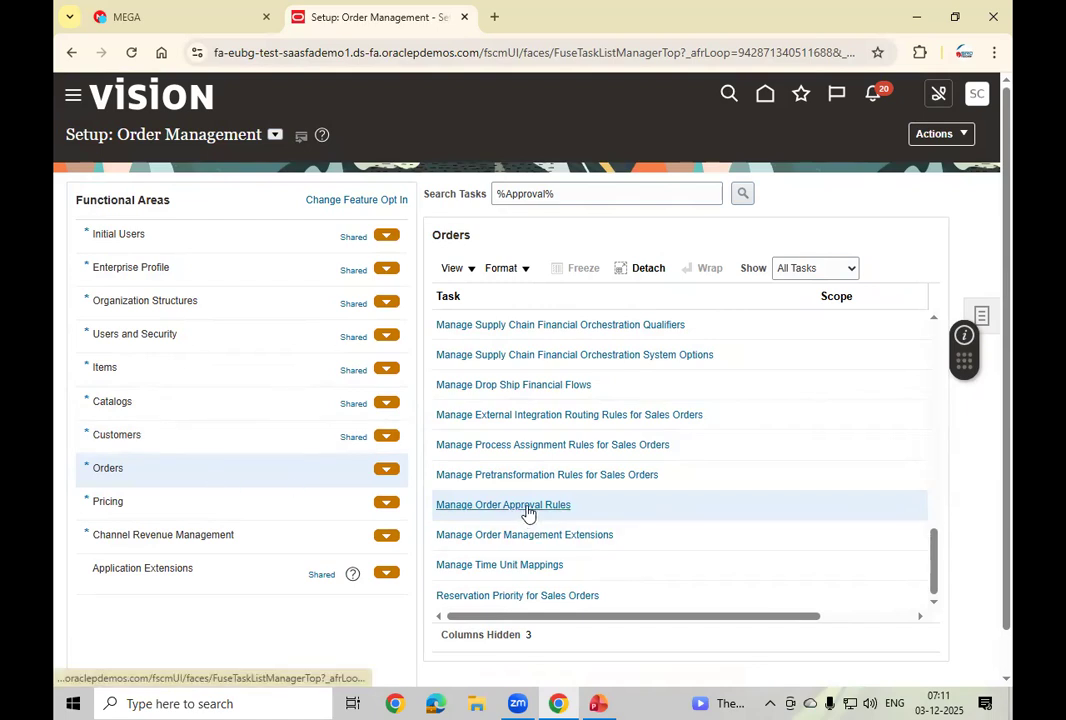
{"action": "left_click", "coordinate": [528, 510]}
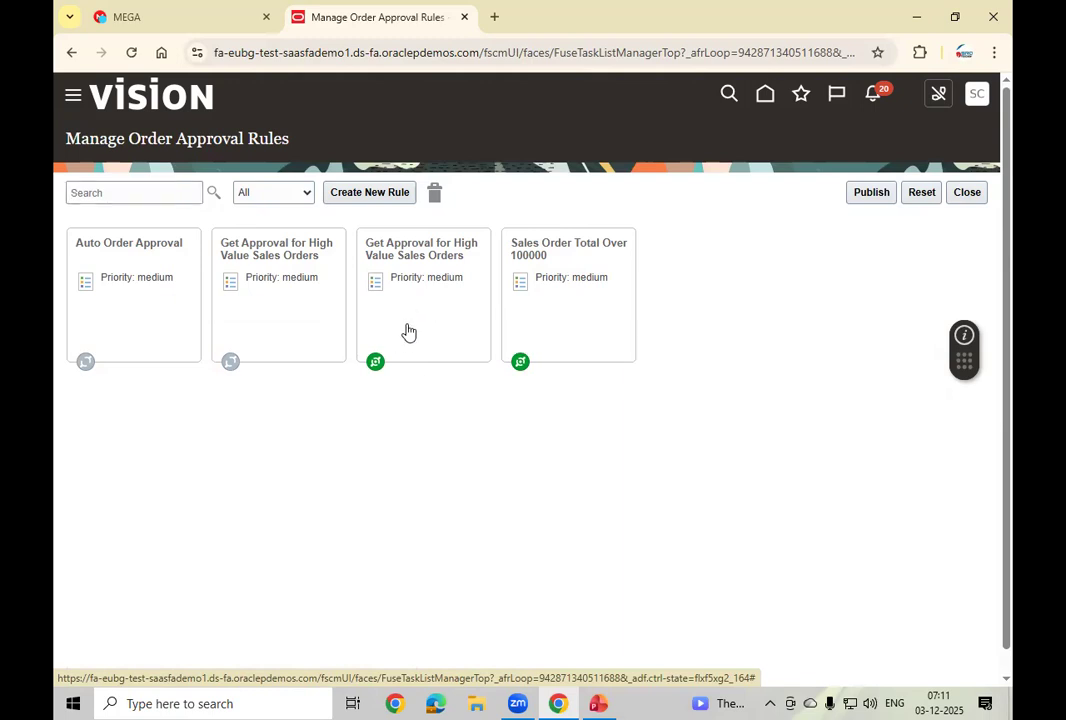
{"action": "left_click", "coordinate": [407, 330]}
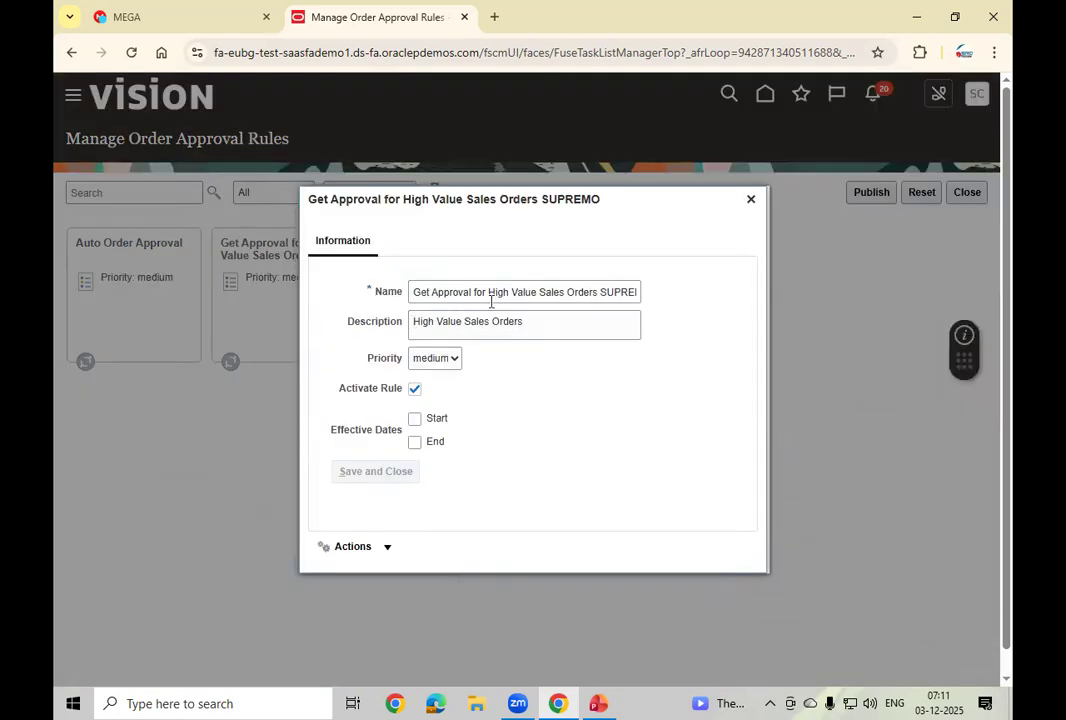
{"action": "left_click", "coordinate": [388, 547]}
{"action": "left_click", "coordinate": [350, 576]}
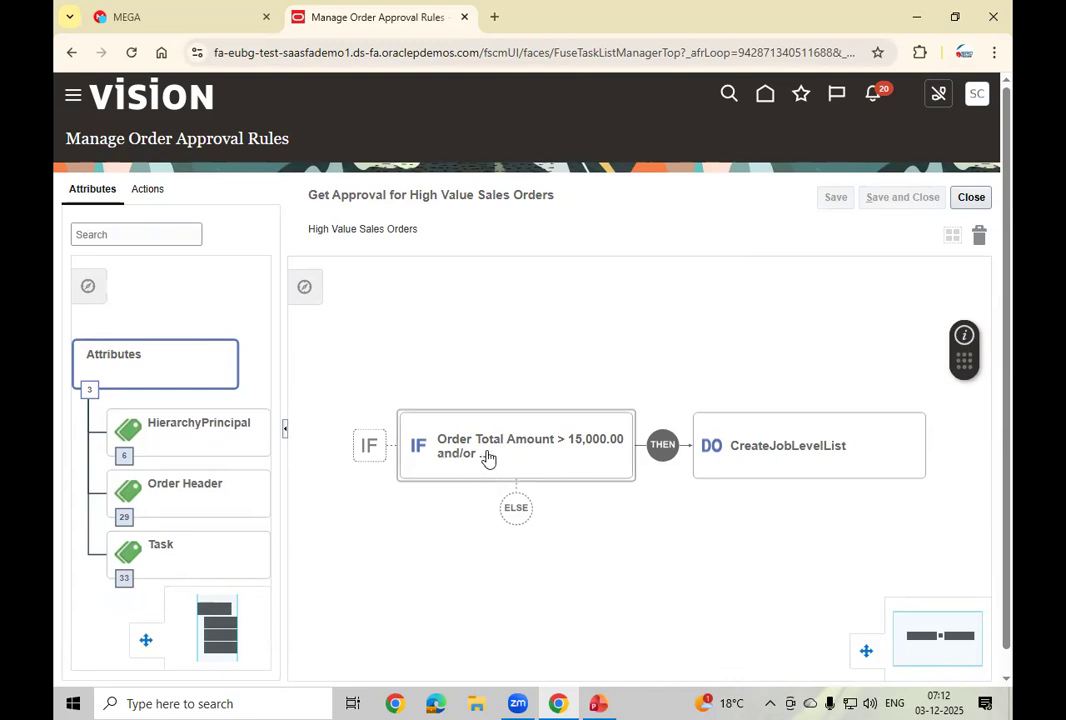
{"action": "left_click", "coordinate": [548, 461]}
{"action": "left_click", "coordinate": [548, 461]}
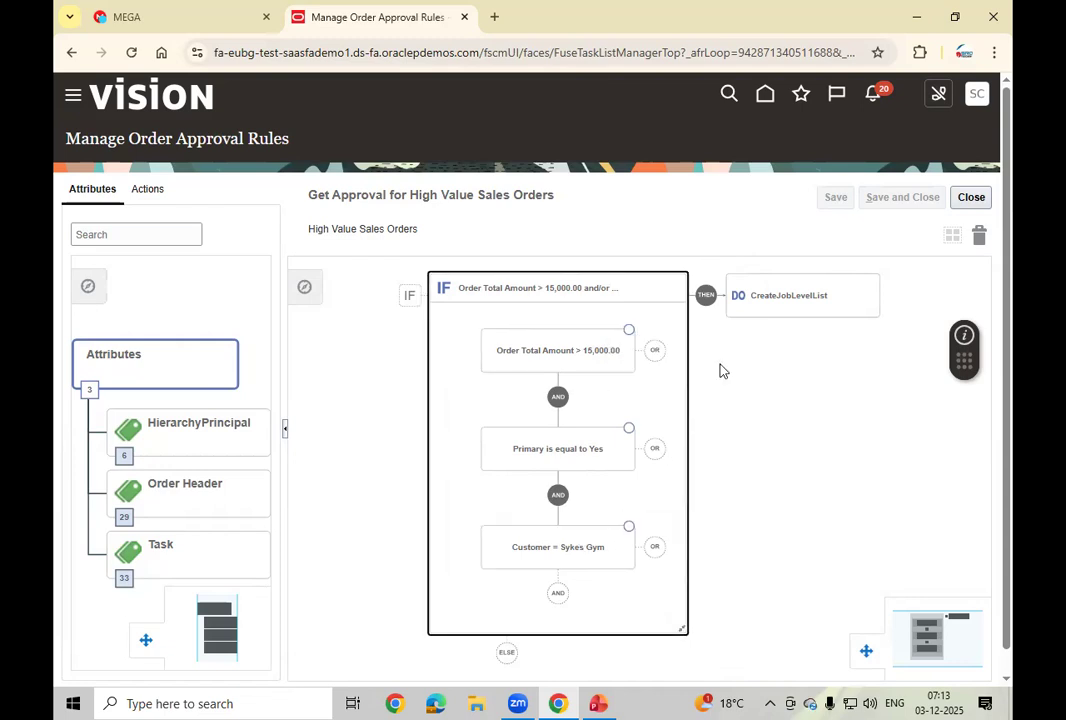
{"action": "left_click", "coordinate": [791, 309]}
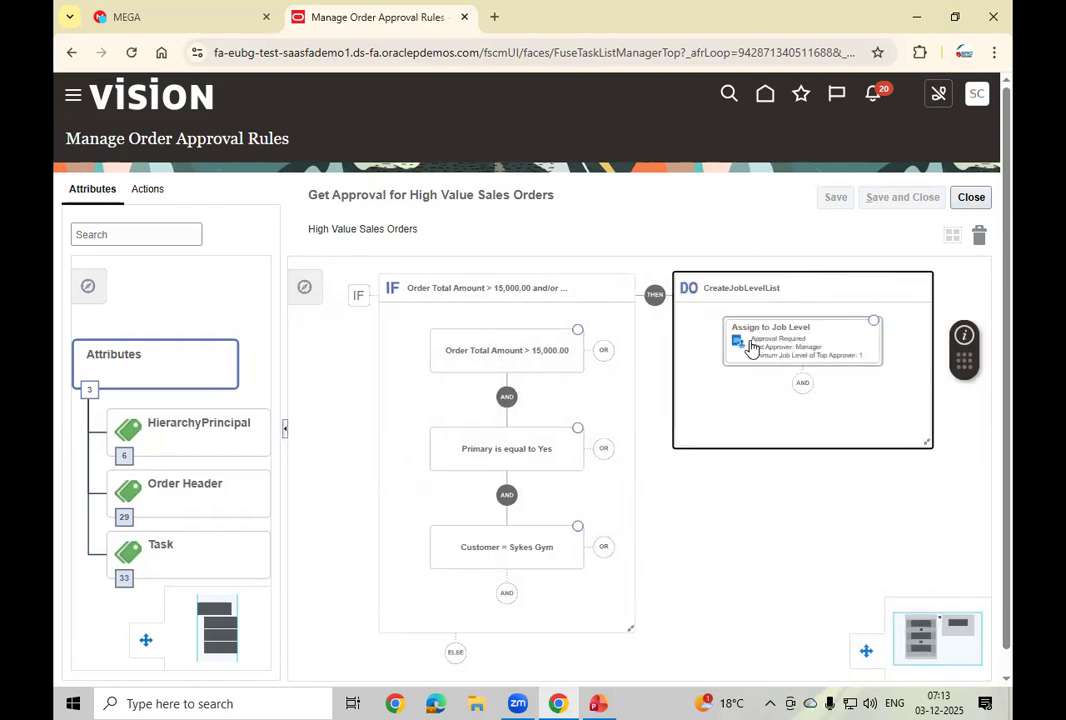
{"action": "left_click", "coordinate": [816, 358]}
{"action": "double_click", "coordinate": [816, 358]}
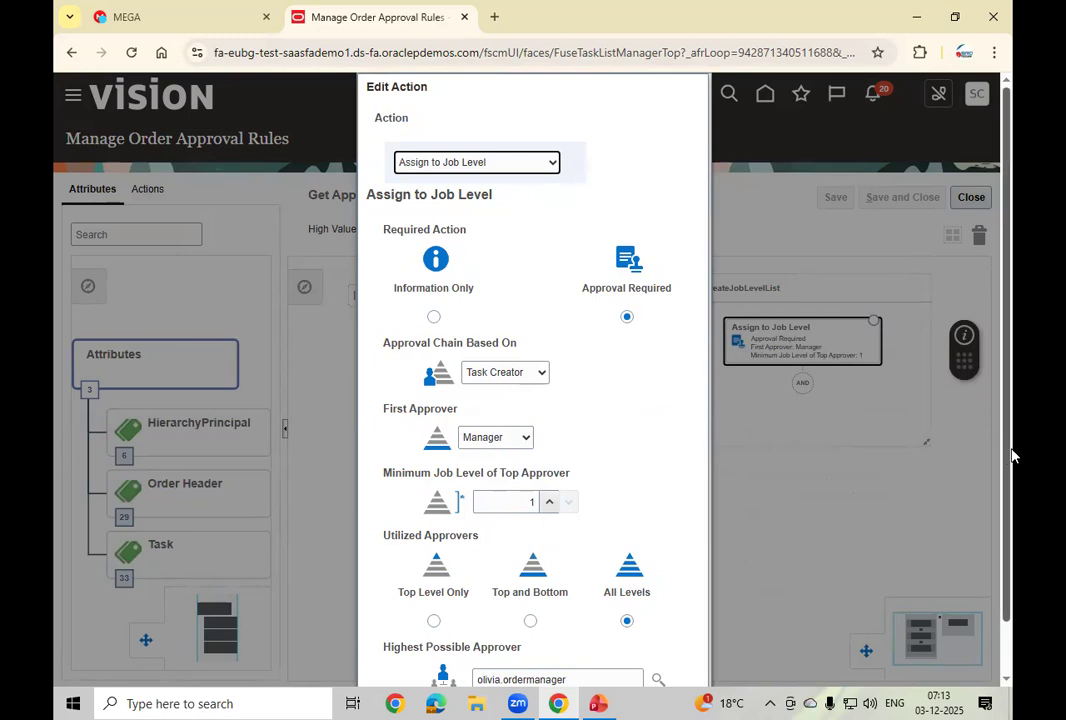
{"action": "scroll", "coordinate": [840, 420], "scroll_direction": "down", "scroll_amount": 2}
{"action": "left_click", "coordinate": [661, 662]}
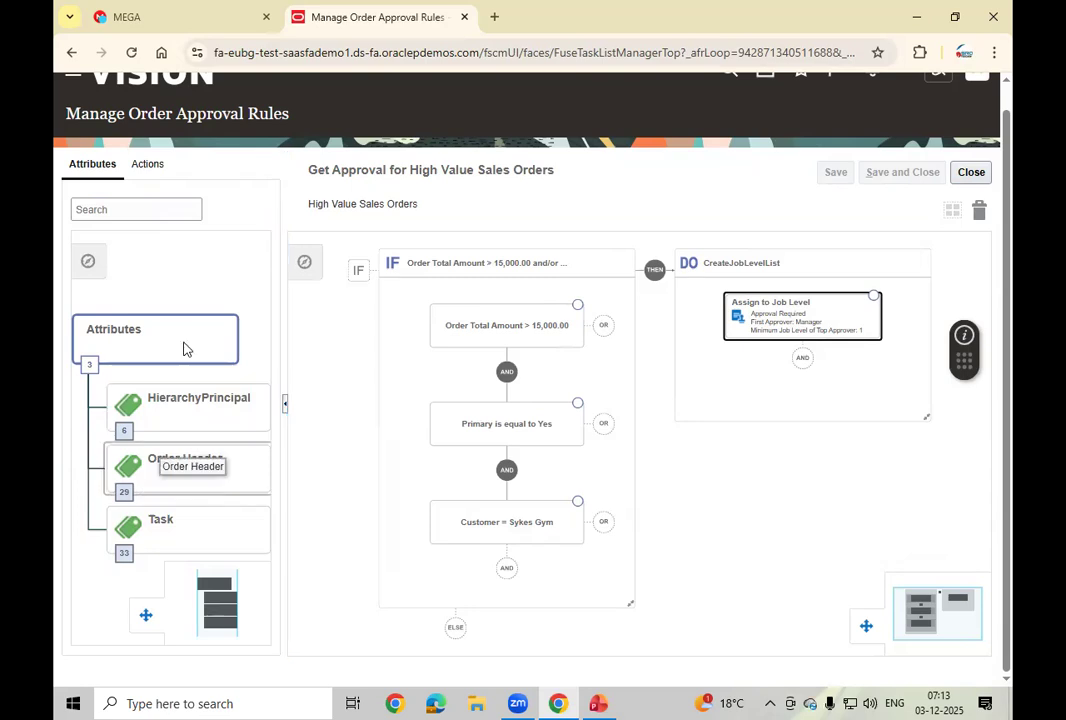
{"action": "left_click", "coordinate": [971, 173]}
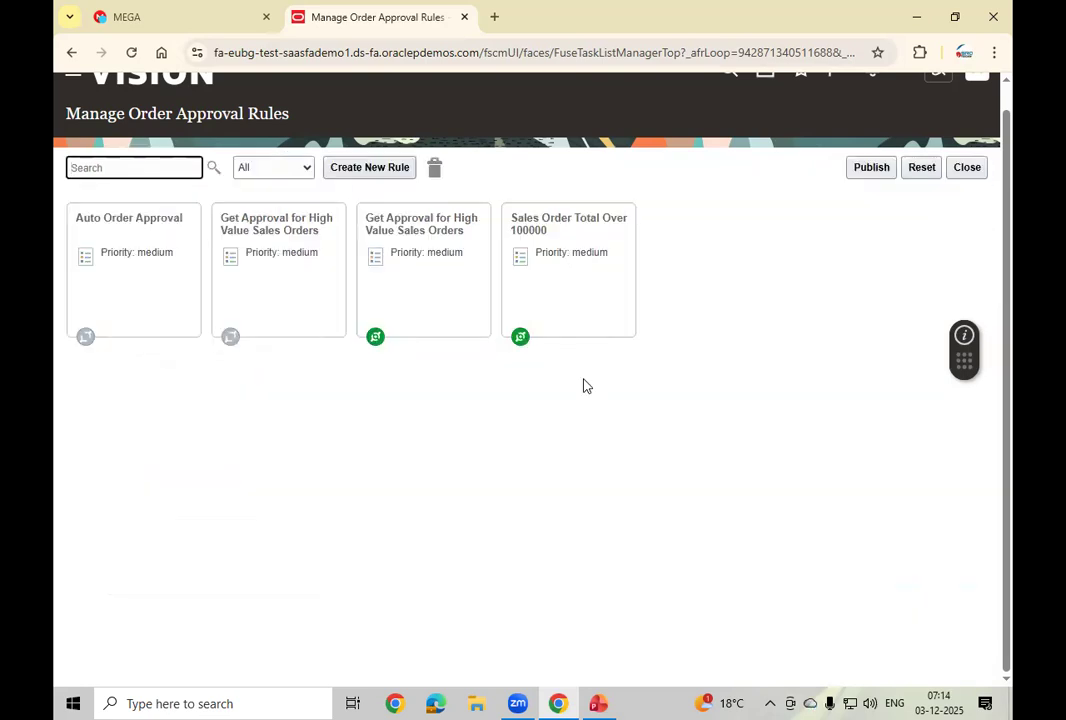
Step: Open the Sales Order Total Over 100000 rule for editing and open its IF condition
{"action": "left_click", "coordinate": [540, 310]}
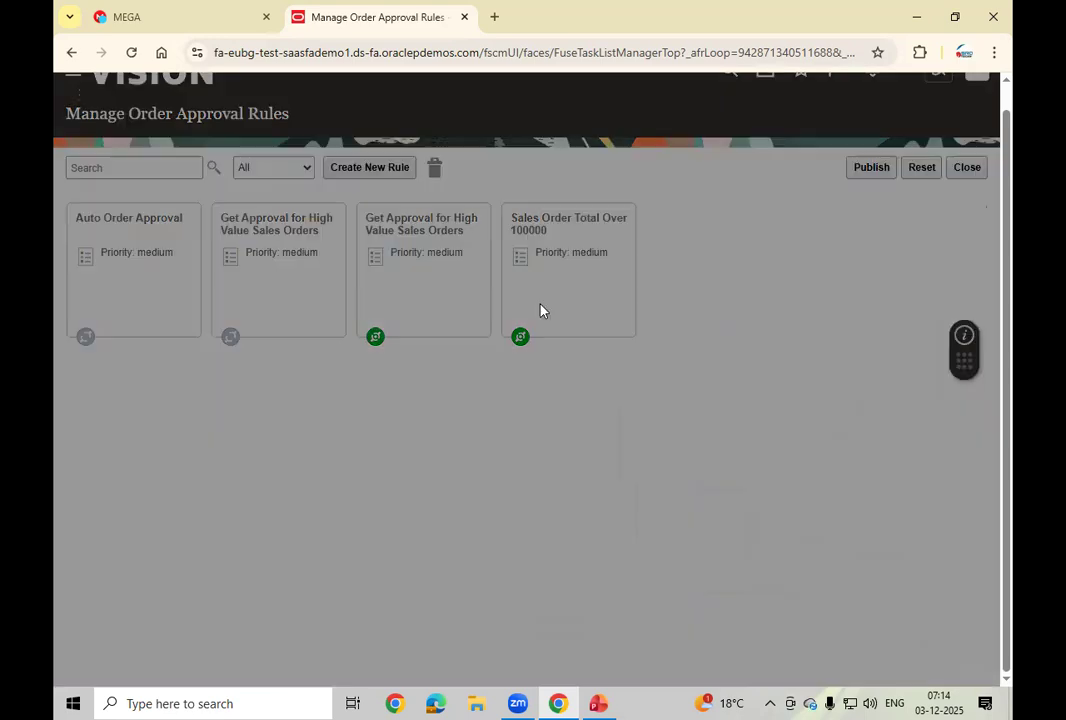
{"action": "left_click", "coordinate": [388, 550]}
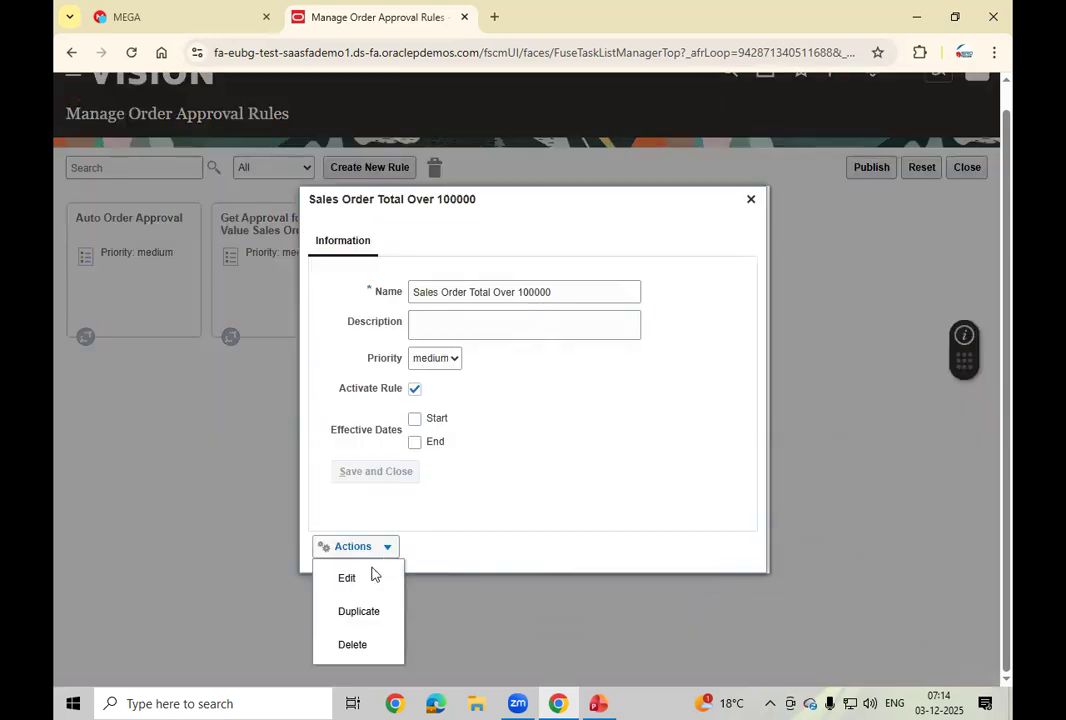
{"action": "left_click", "coordinate": [369, 578]}
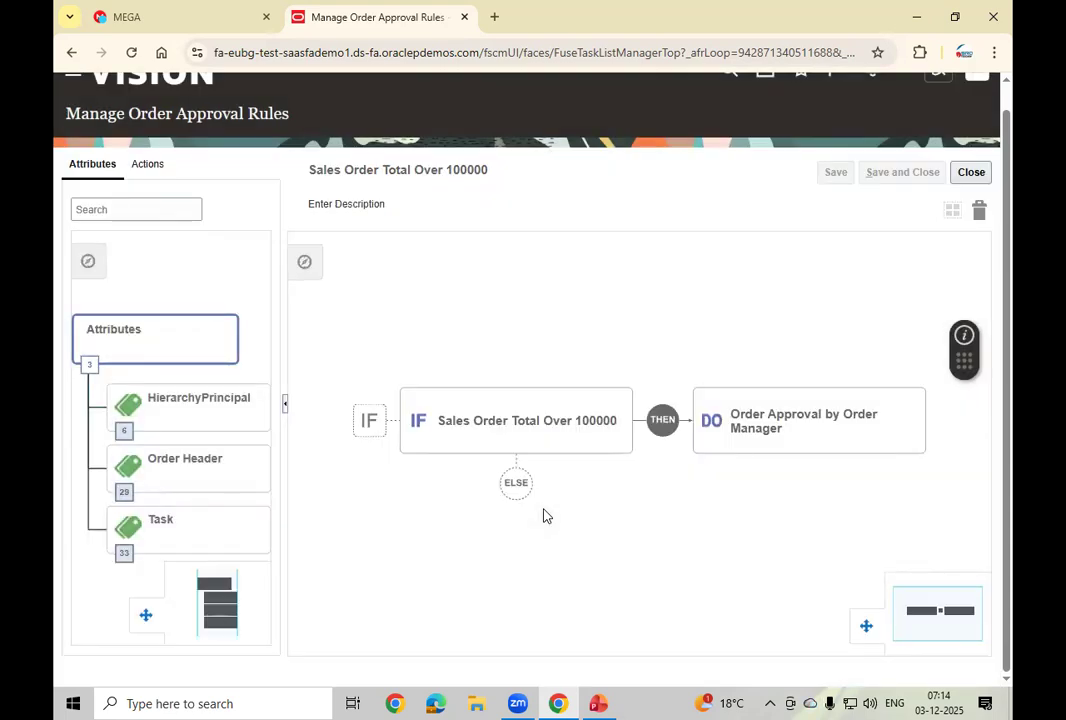
{"action": "left_click", "coordinate": [572, 442]}
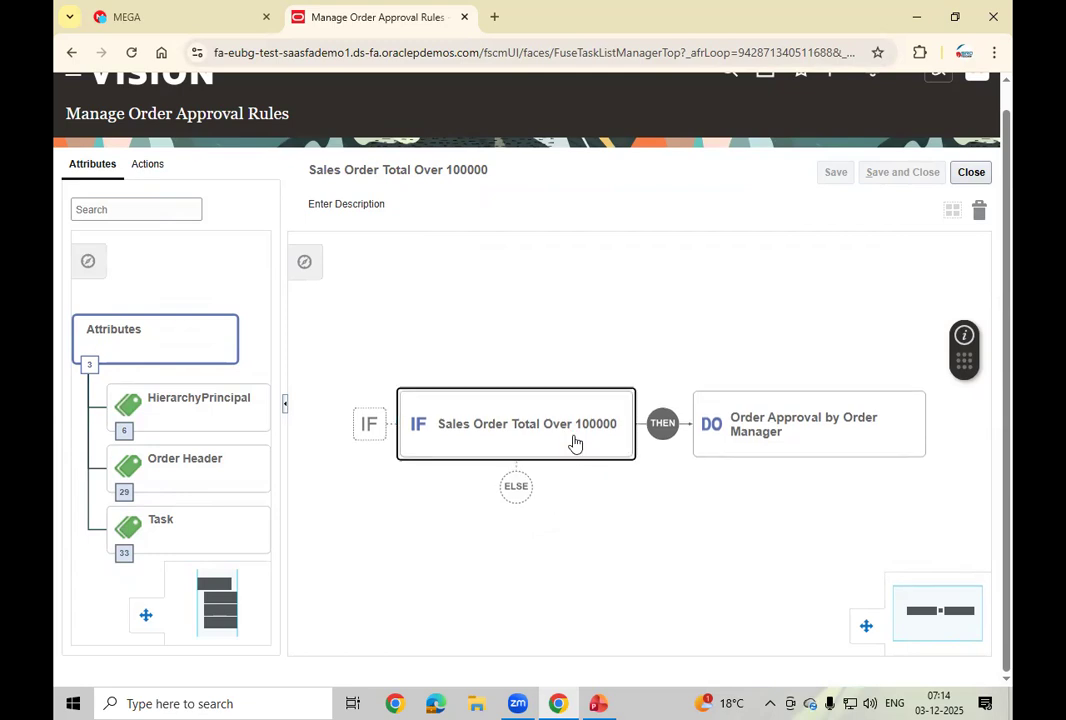
{"action": "double_click", "coordinate": [572, 444]}
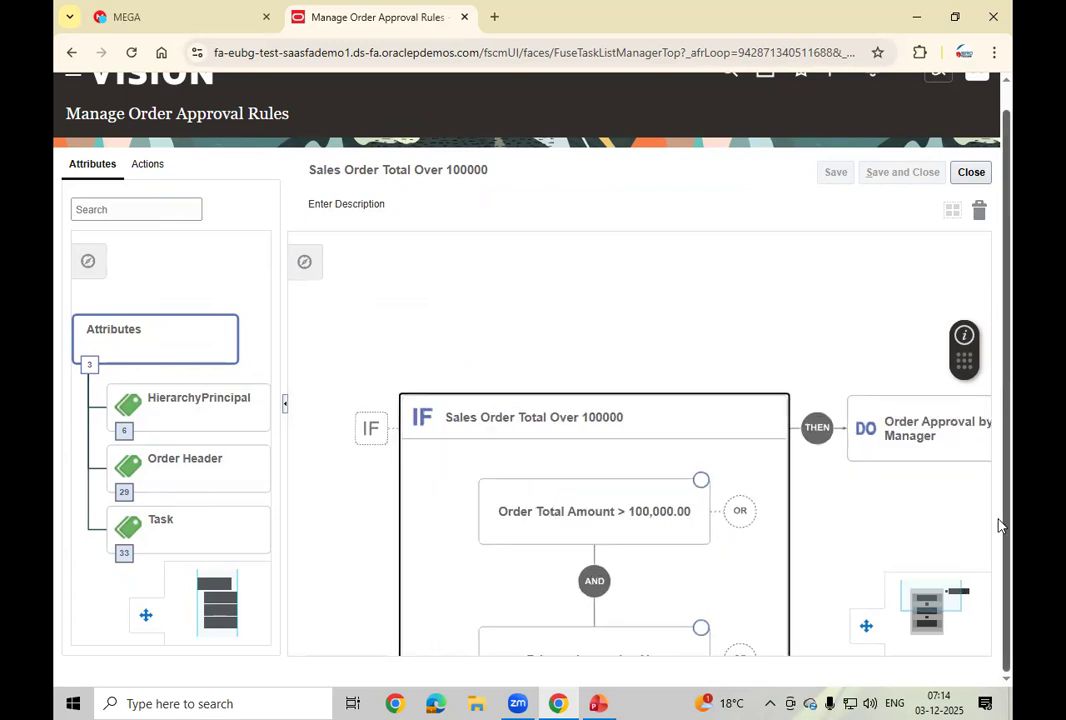
Step: Review the rule's remaining conditions and DO approval action, then close the rule
{"action": "scroll", "coordinate": [730, 562], "scroll_direction": "down", "scroll_amount": 1}
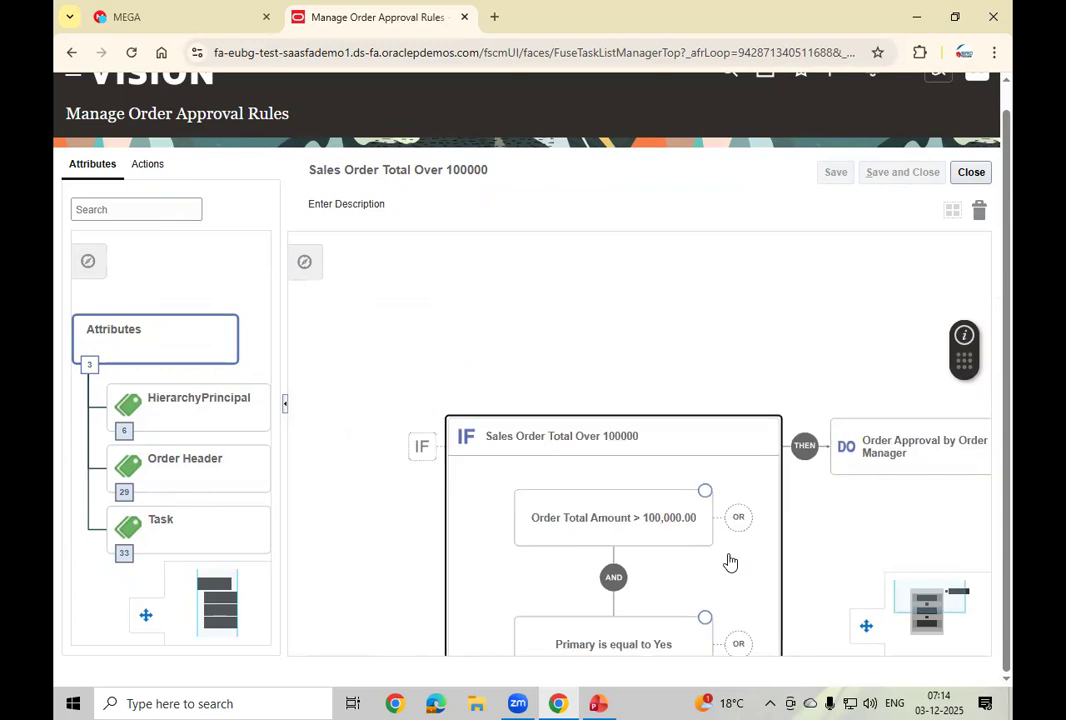
{"action": "scroll", "coordinate": [730, 562], "scroll_direction": "down", "scroll_amount": 1}
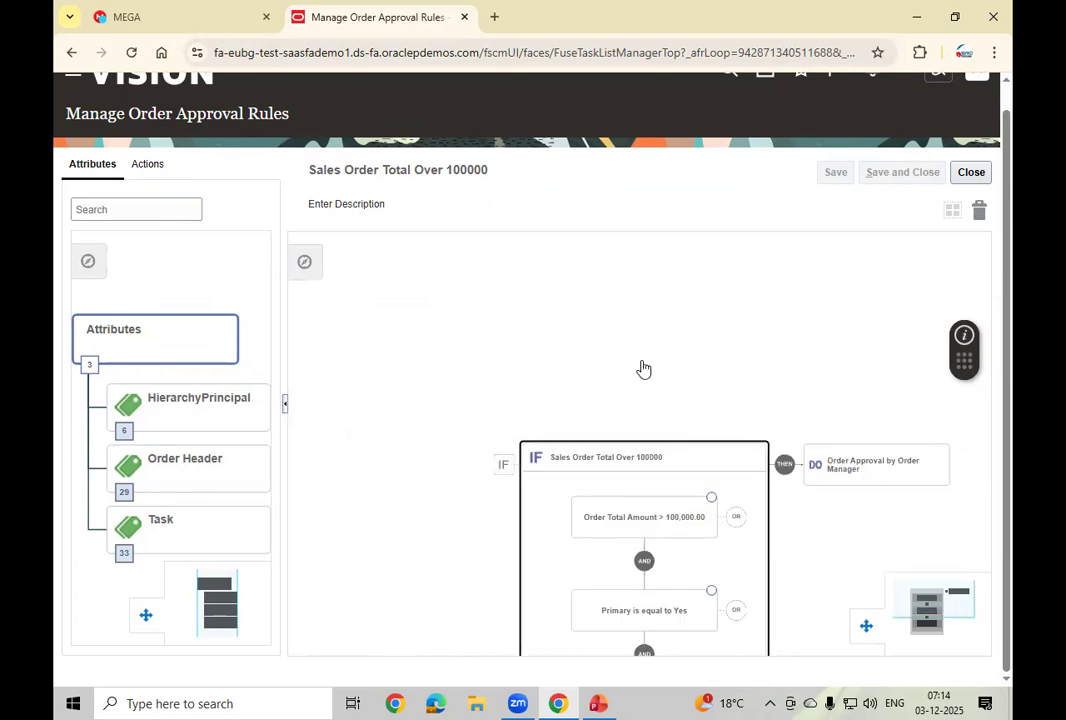
{"action": "left_click_drag", "start_coordinate": [728, 549], "coordinate": [633, 364]}
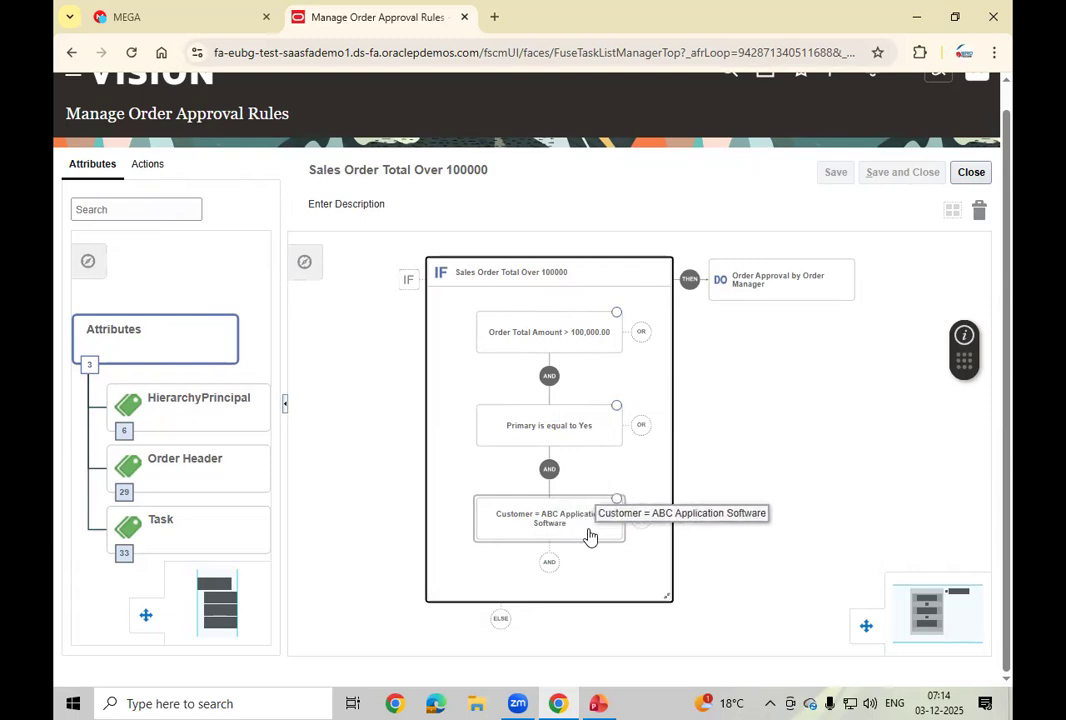
{"action": "left_click", "coordinate": [792, 288]}
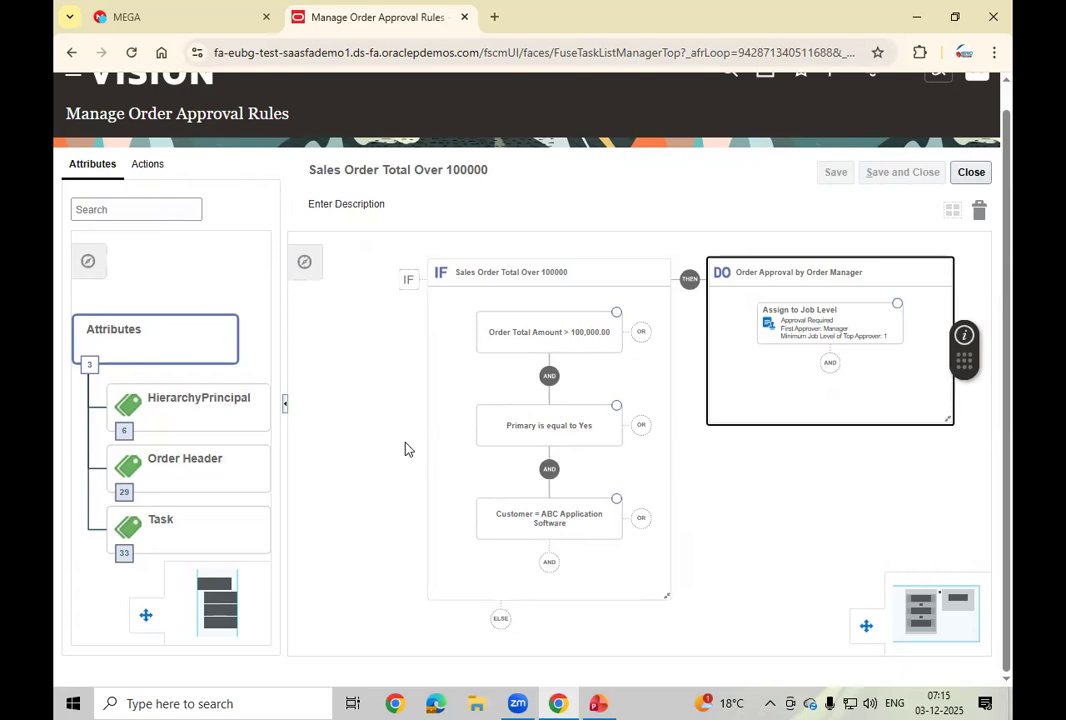
{"action": "left_click", "coordinate": [972, 173]}
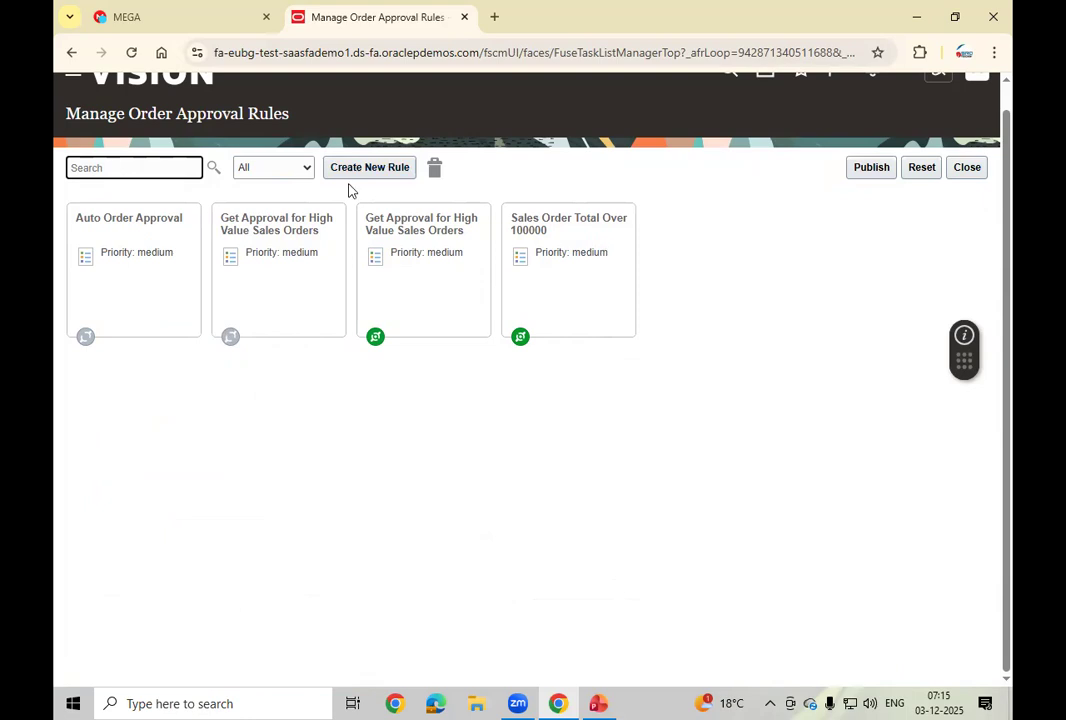
Step: Create a new approval rule and name it HN_Lessthan 1000
{"action": "left_click", "coordinate": [370, 168]}
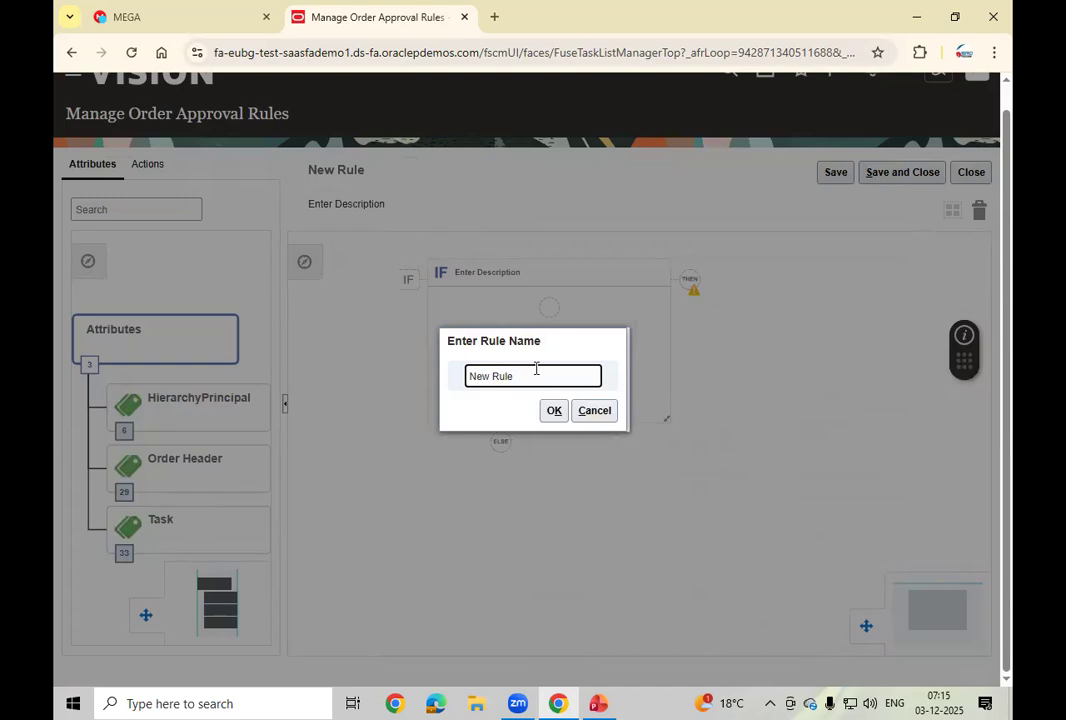
{"action": "type", "text": "HN"}
{"action": "key", "text": "BackSpace"}
{"action": "key", "text": "BackSpace"}
{"action": "key", "text": "BackSpace"}
{"action": "key", "text": "BackSpace"}
{"action": "key", "text": "BackSpace"}
{"action": "key", "text": "BackSpace"}
{"action": "type", "text": "essthan 1000"}
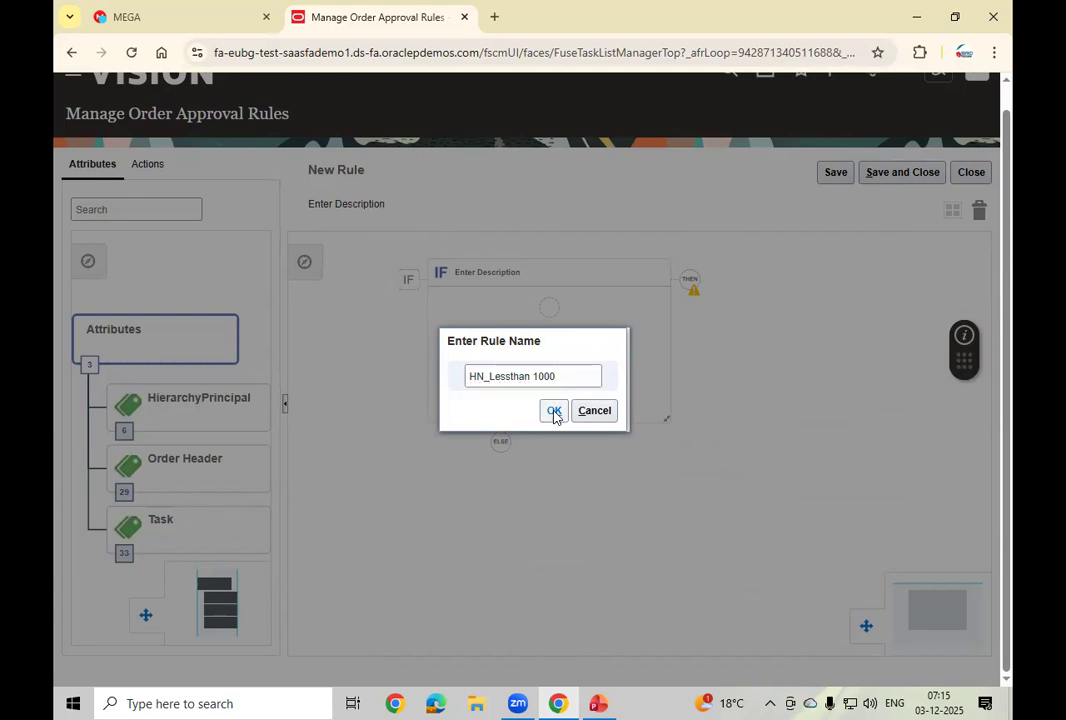
{"action": "left_click", "coordinate": [554, 411]}
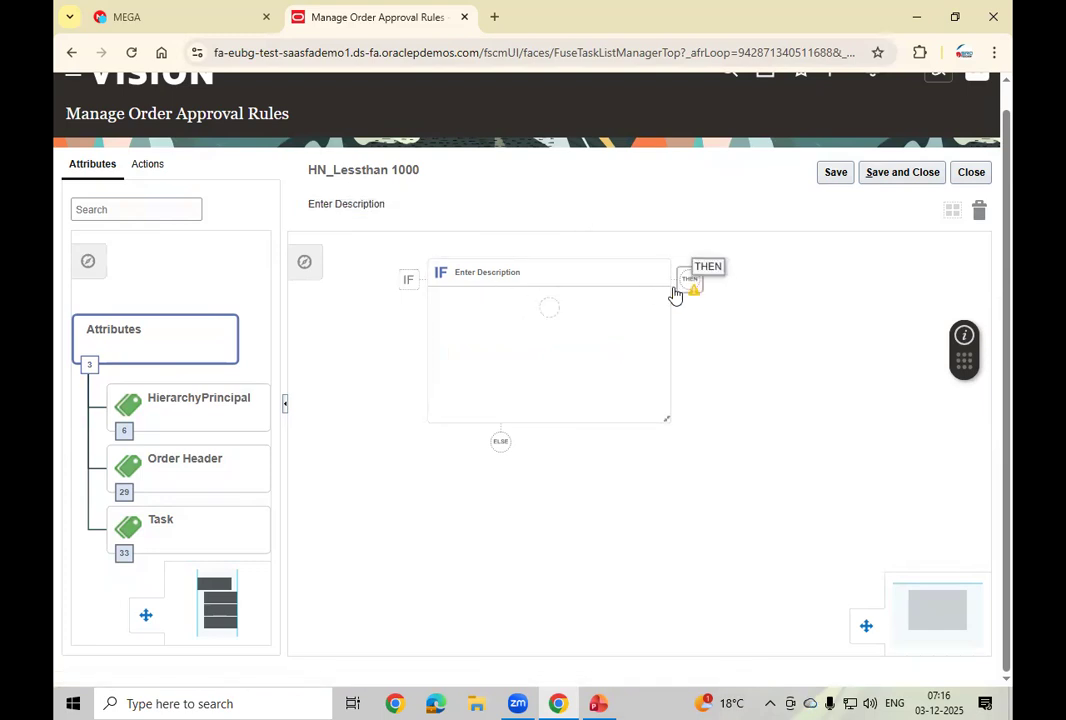
Step: Add a new condition to the HN_Lessthan 1000 rule's IF block
{"action": "left_click", "coordinate": [541, 311]}
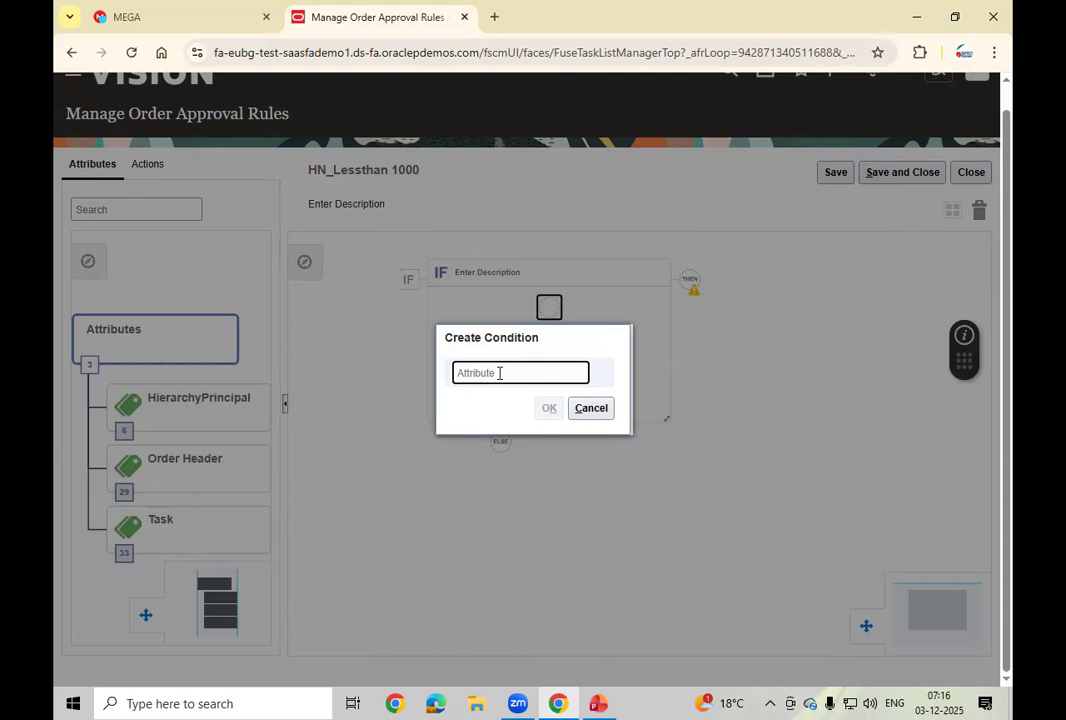
Step: Set the first condition to Order Type is equal to Standard Sales
{"action": "type", "text": "Order"}
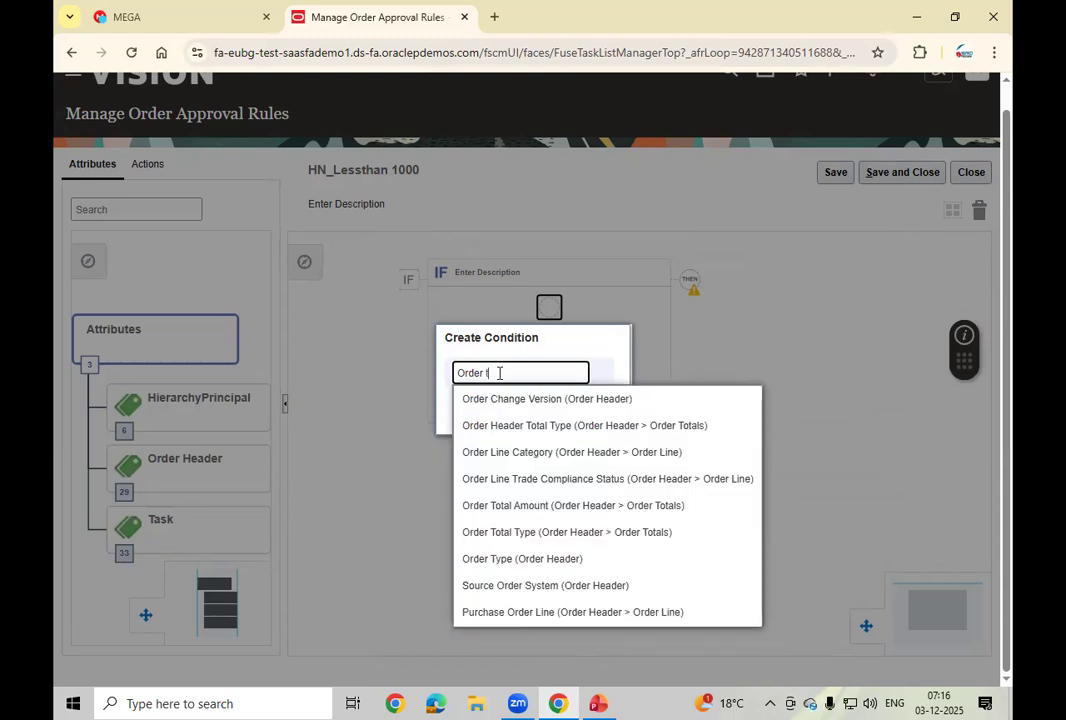
{"action": "type", "text": " t"}
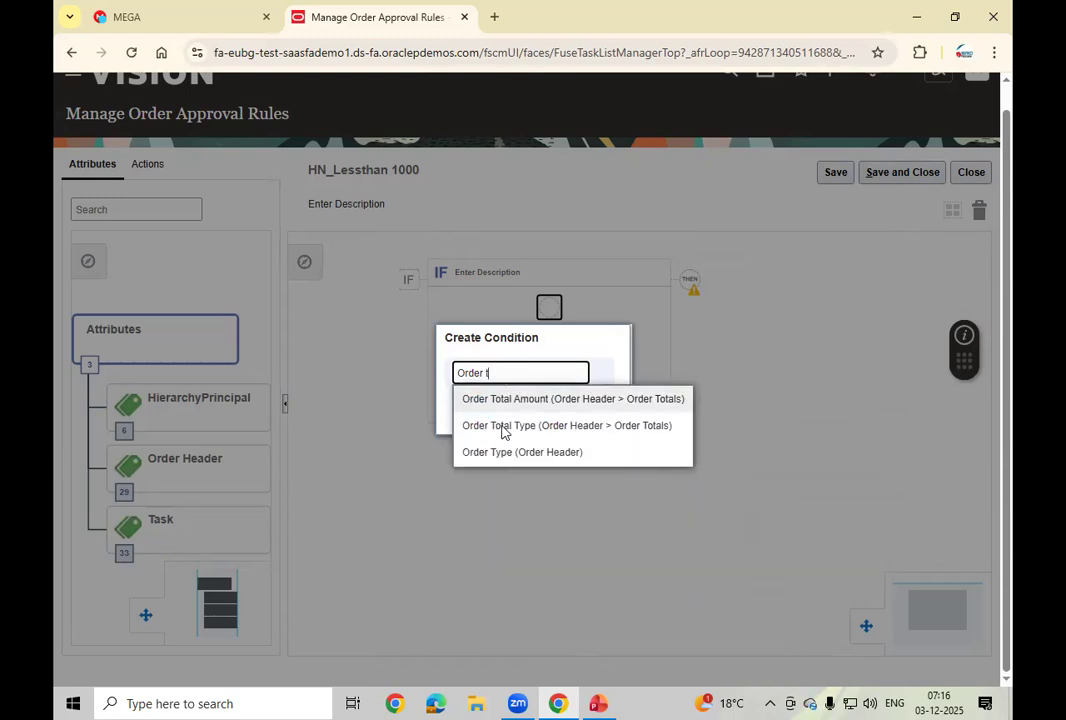
{"action": "left_click", "coordinate": [516, 452]}
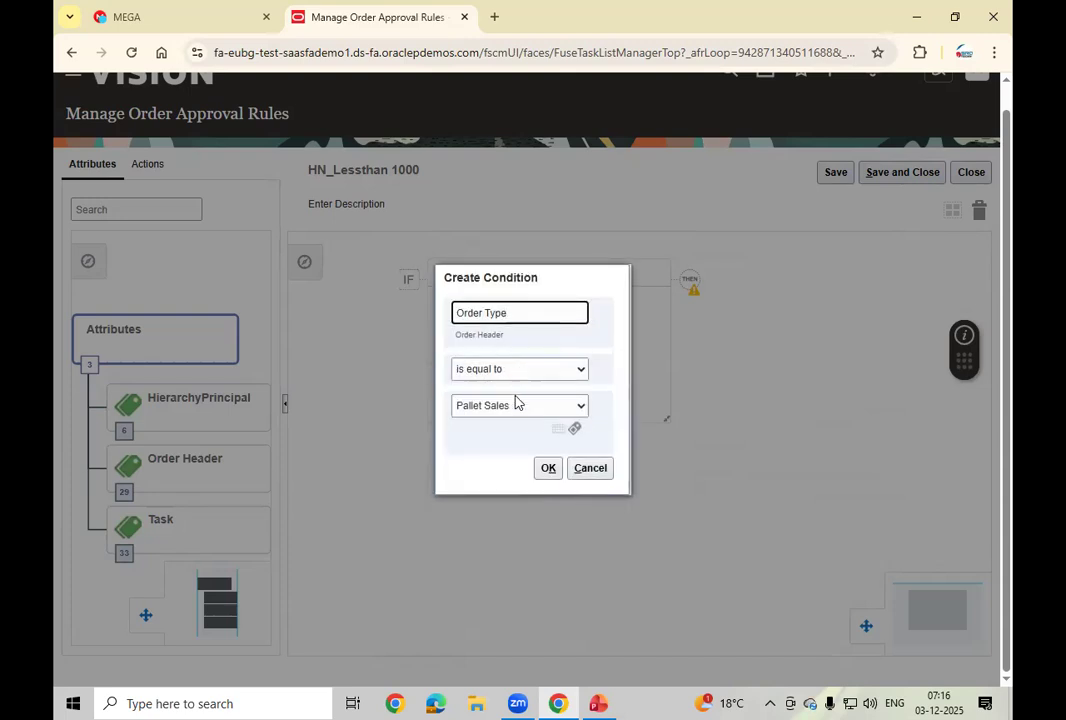
{"action": "left_click", "coordinate": [533, 407]}
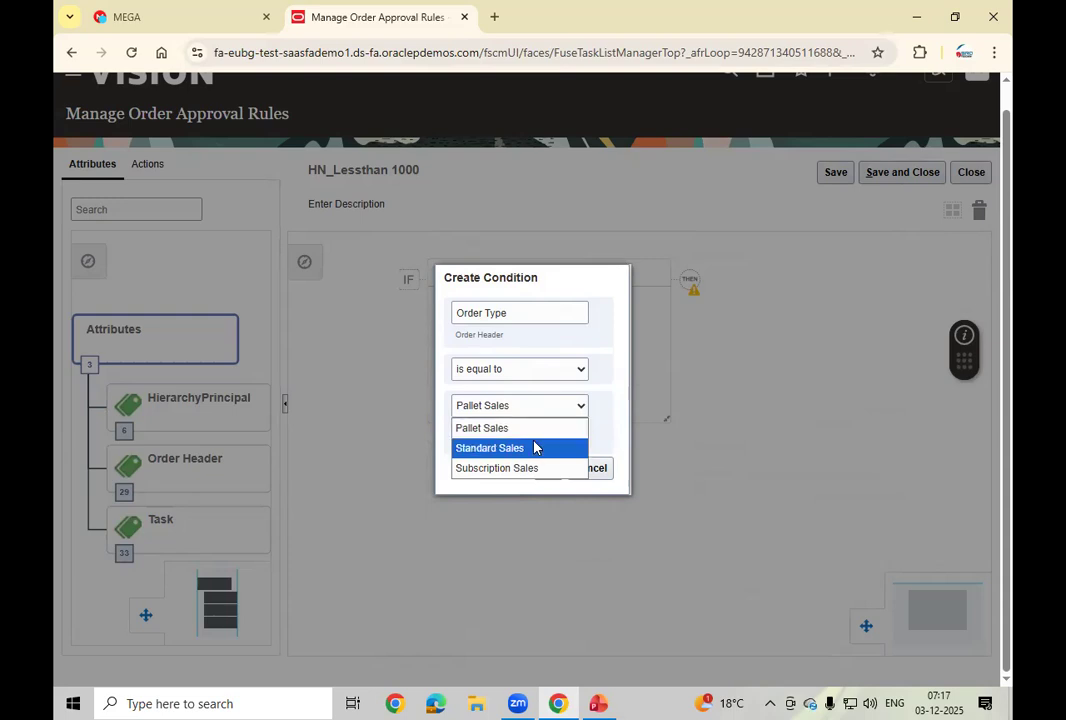
{"action": "left_click", "coordinate": [531, 448]}
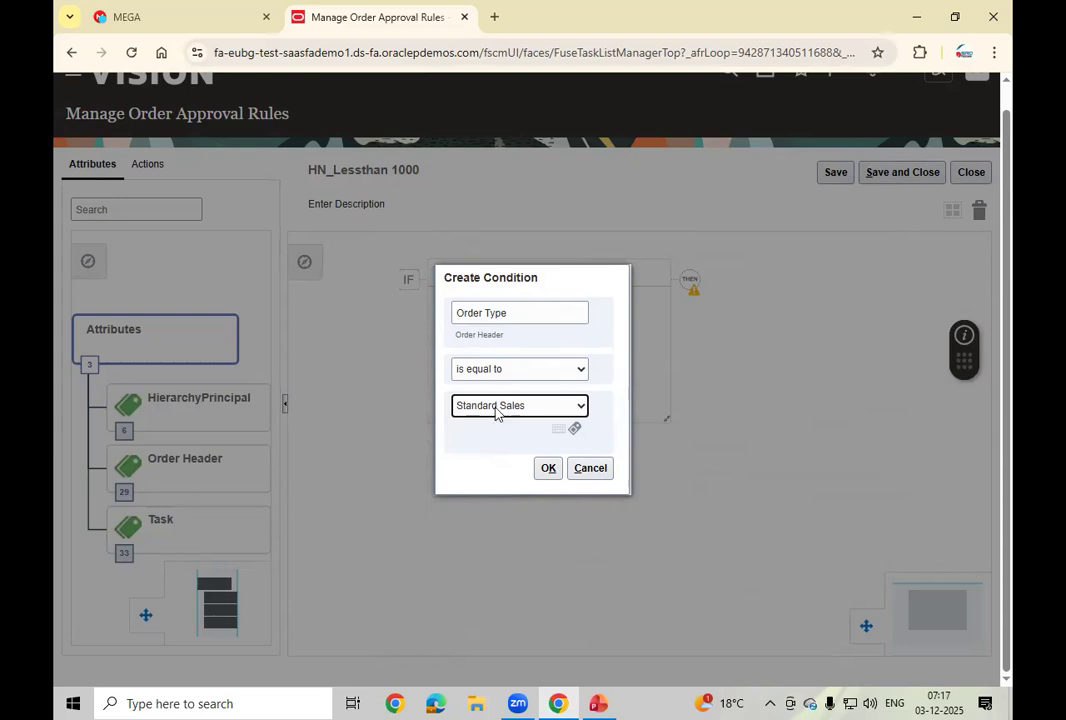
{"action": "left_click", "coordinate": [548, 468]}
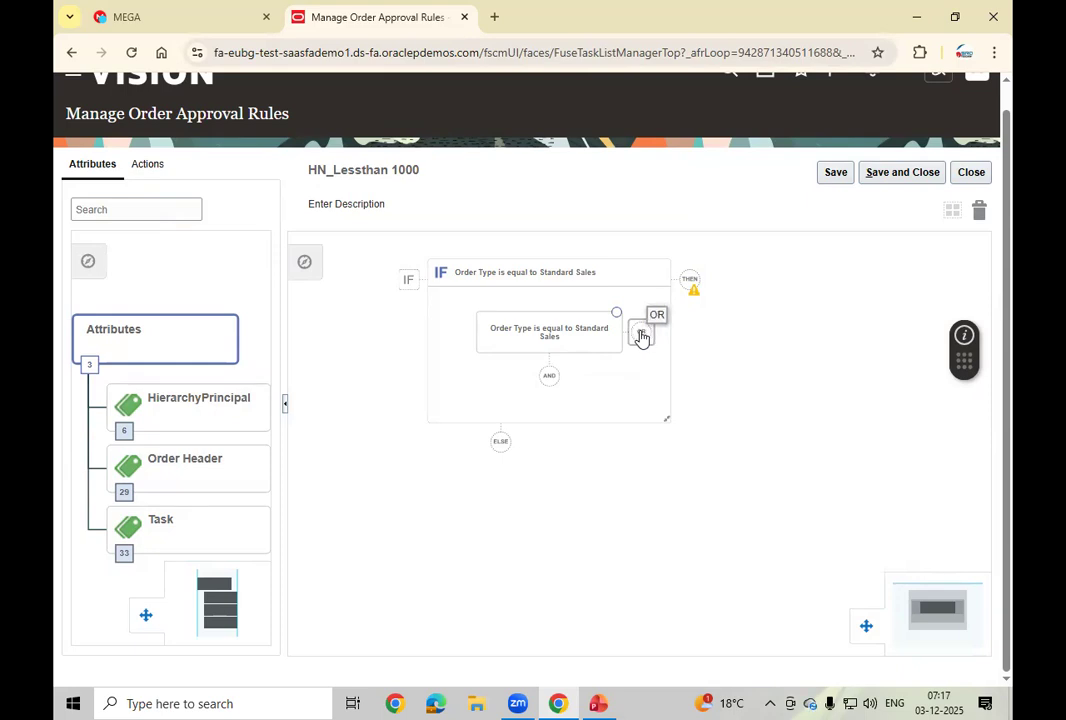
{"action": "left_click", "coordinate": [583, 340]}
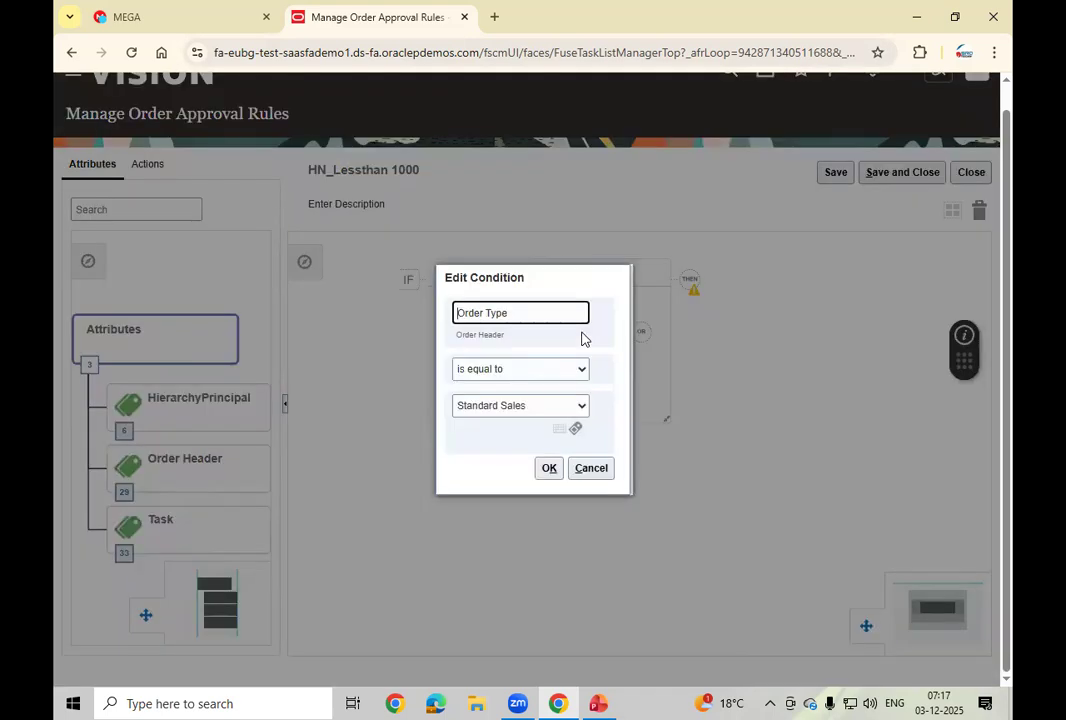
{"action": "left_click", "coordinate": [525, 372]}
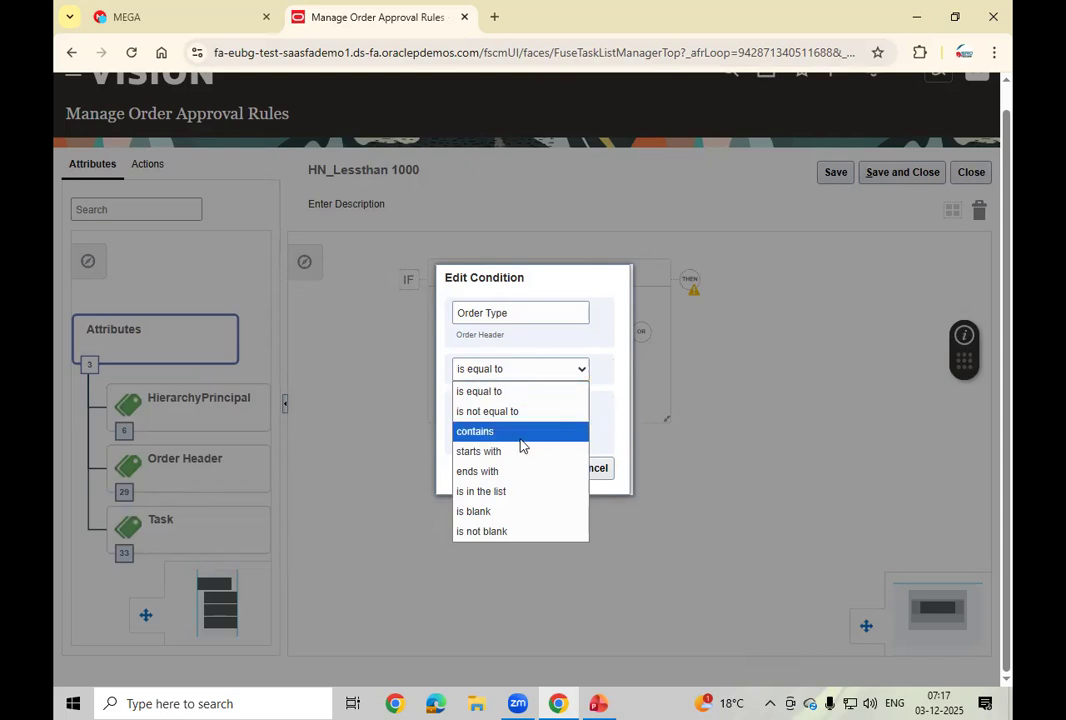
{"action": "left_click", "coordinate": [627, 427]}
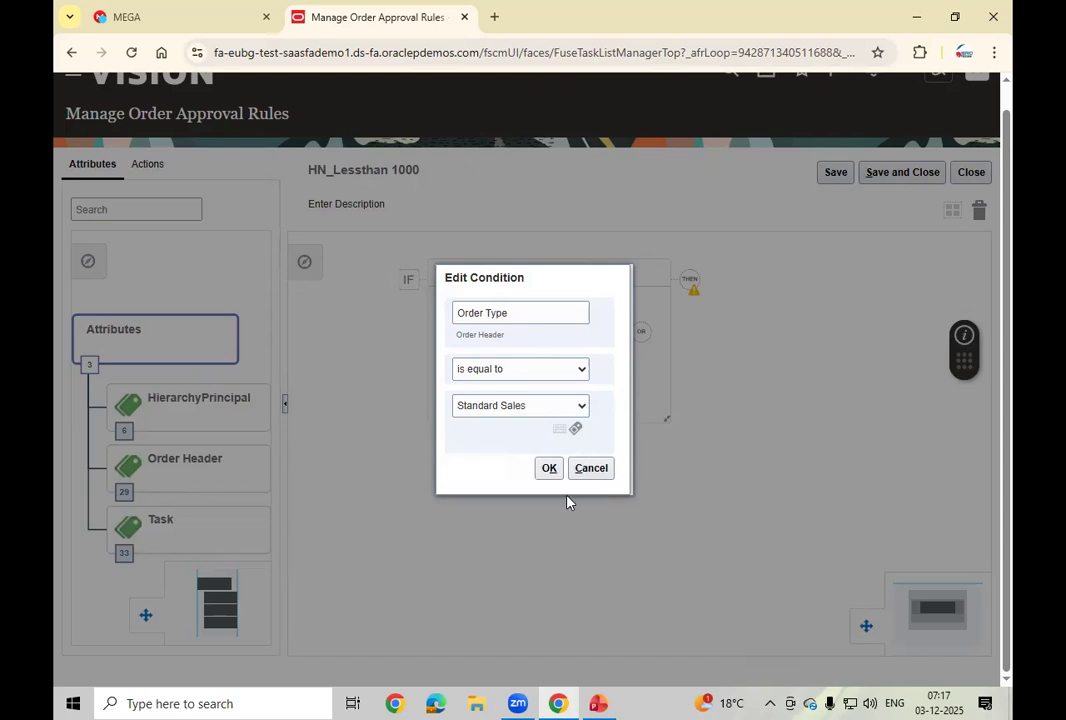
{"action": "left_click", "coordinate": [548, 470]}
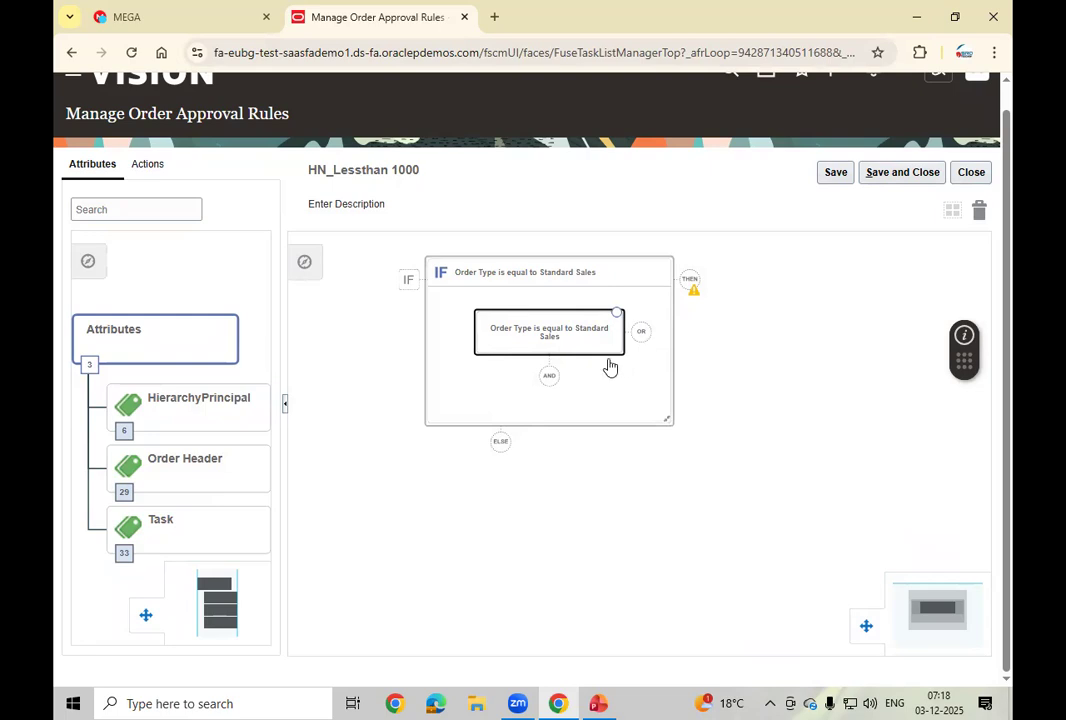
Step: Add an AND condition: Business Unit equals US1 Business Unit
{"action": "left_click", "coordinate": [552, 380]}
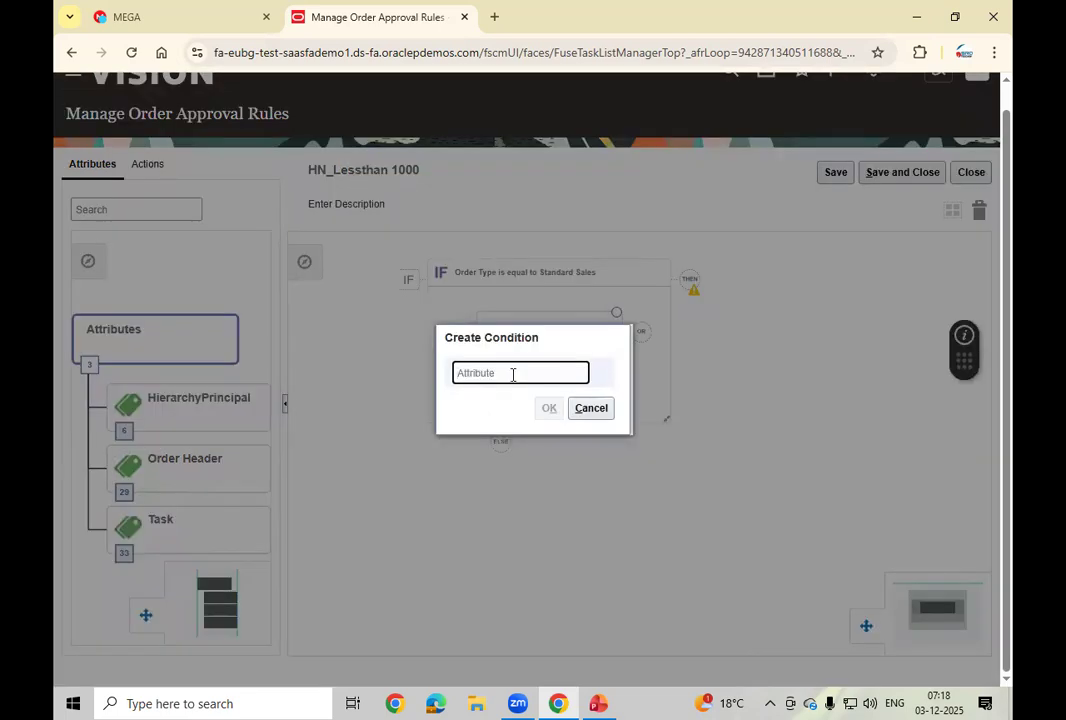
{"action": "type", "text": "busine"}
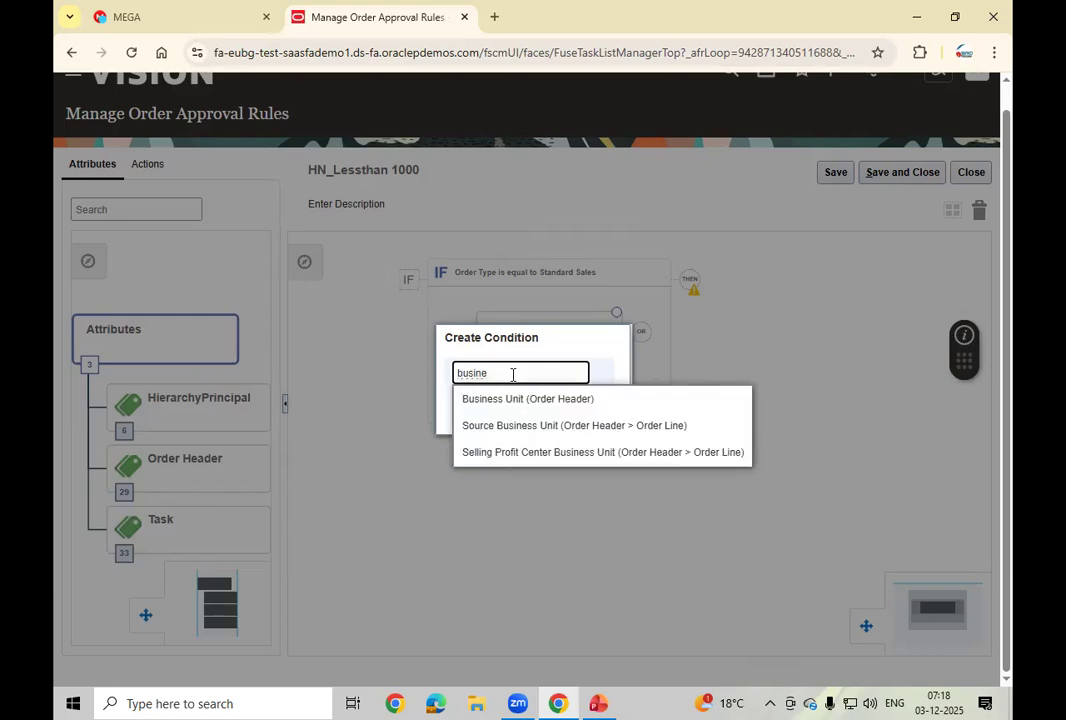
{"action": "left_click", "coordinate": [507, 399]}
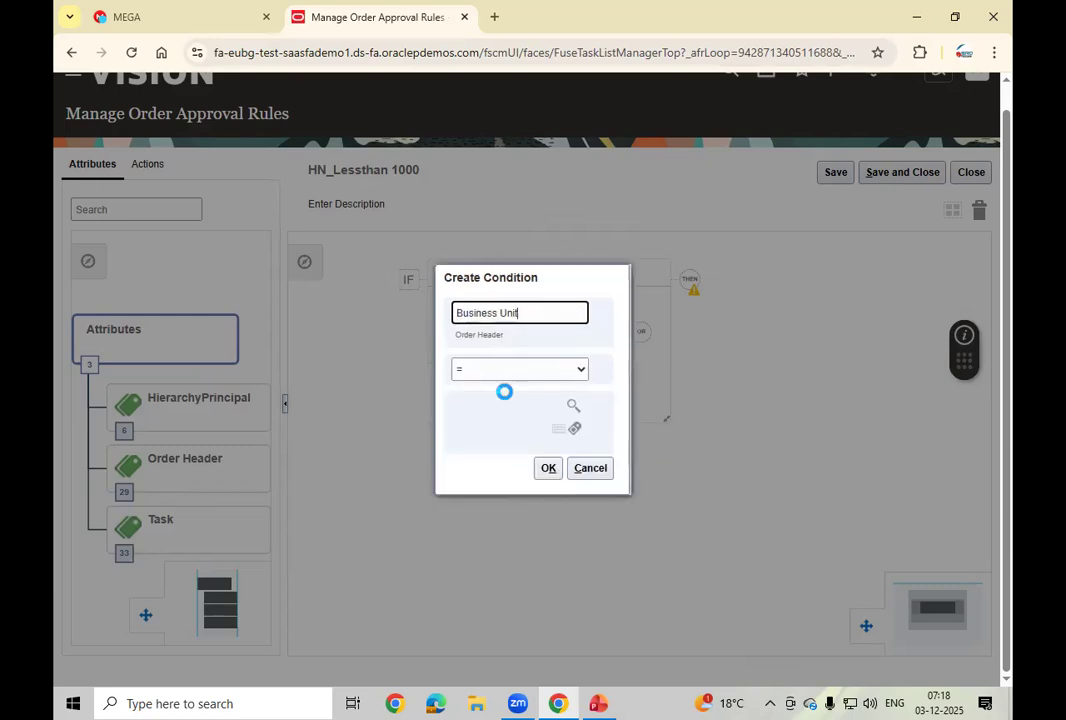
{"action": "left_click", "coordinate": [572, 408]}
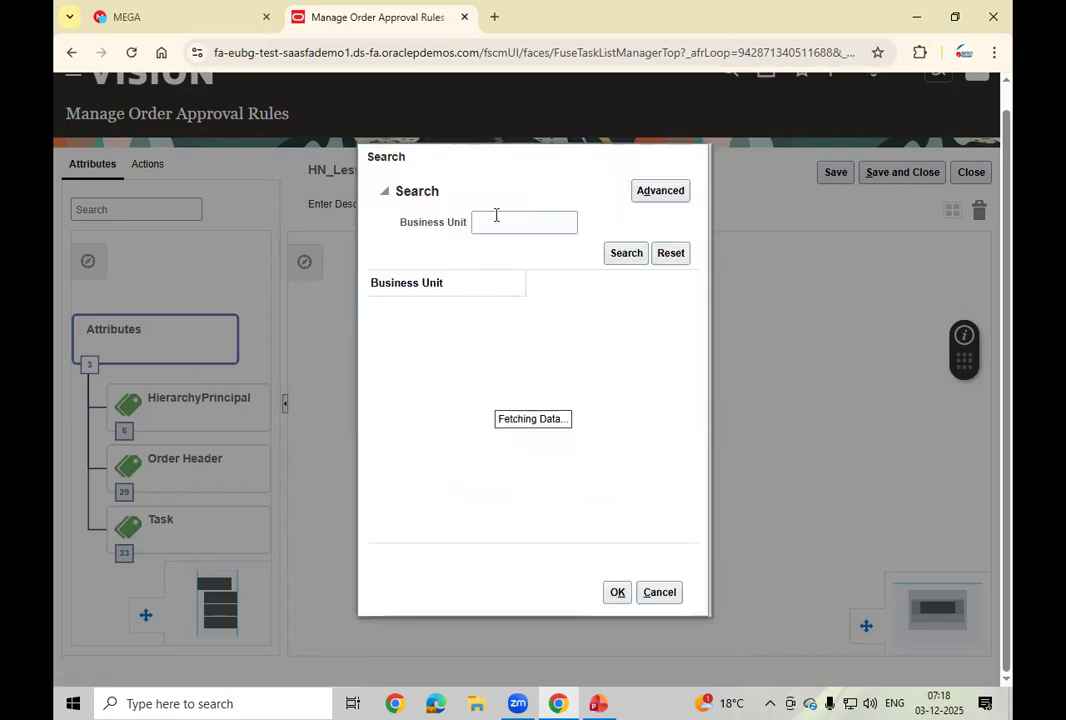
{"action": "type", "text": "US"}
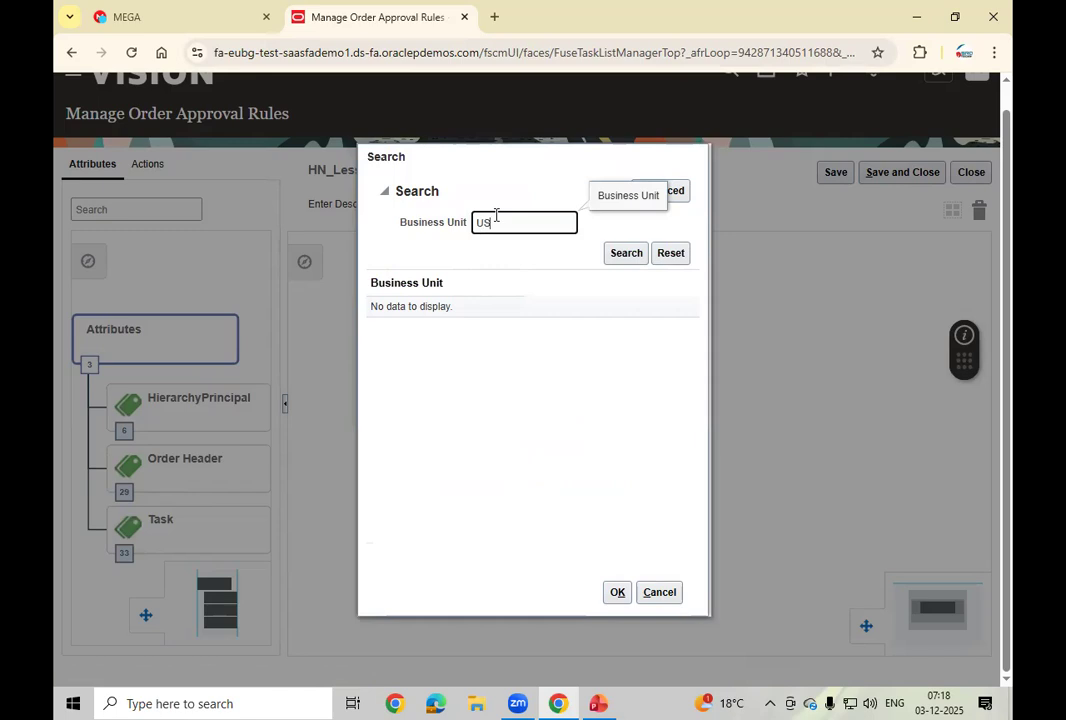
{"action": "type", "text": "1"}
{"action": "left_click", "coordinate": [626, 253]}
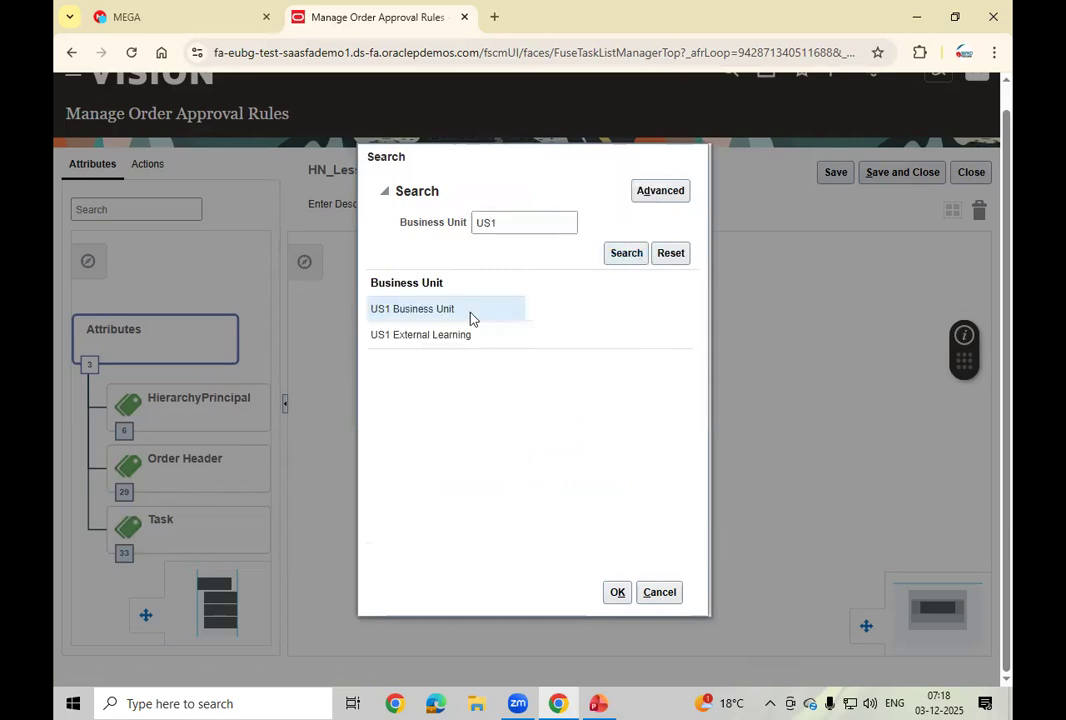
{"action": "left_click", "coordinate": [616, 592]}
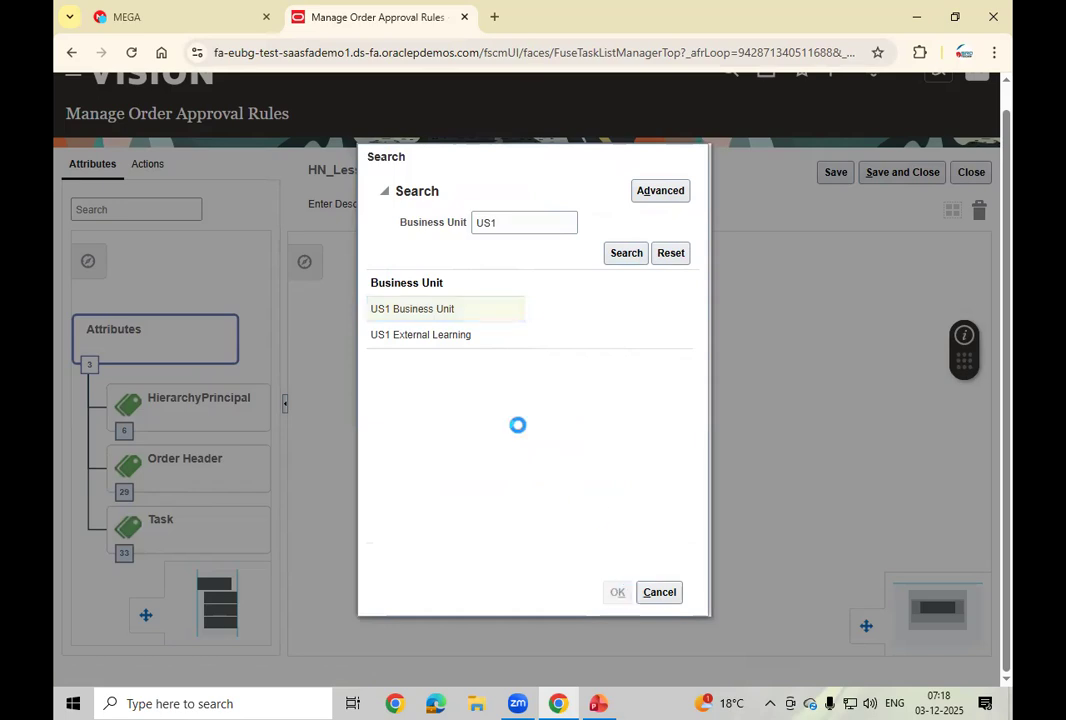
{"action": "left_click", "coordinate": [546, 467]}
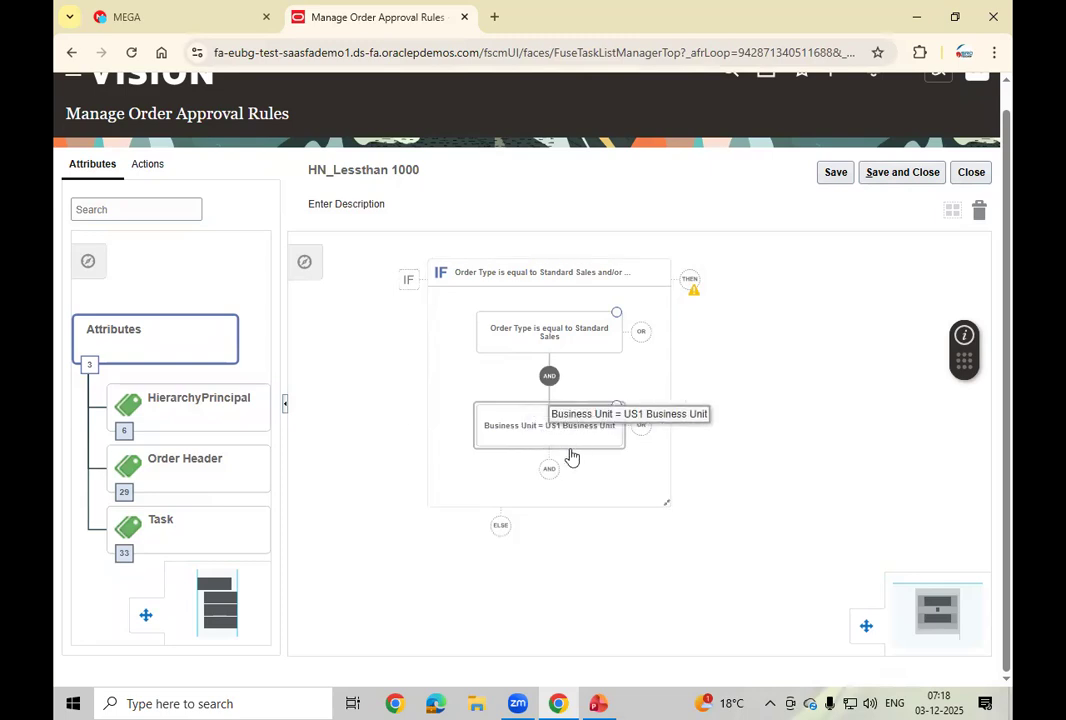
{"action": "left_click", "coordinate": [550, 469]}
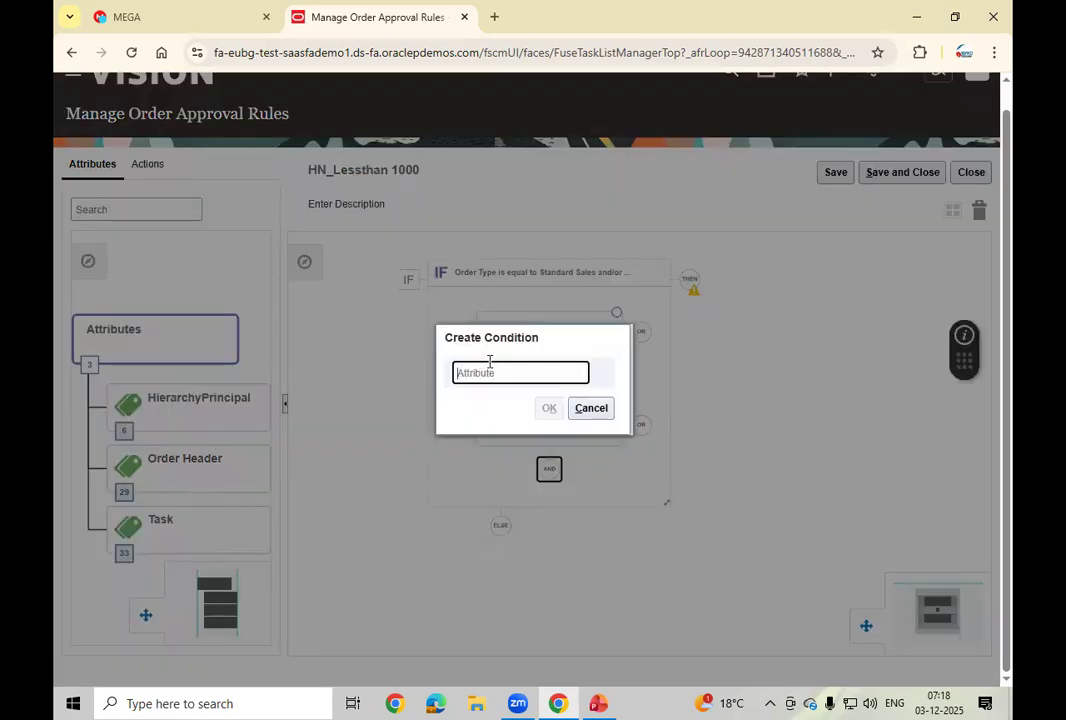
Step: Make the third condition Order Total Amount less than 1000
{"action": "type", "text": "order amou"}
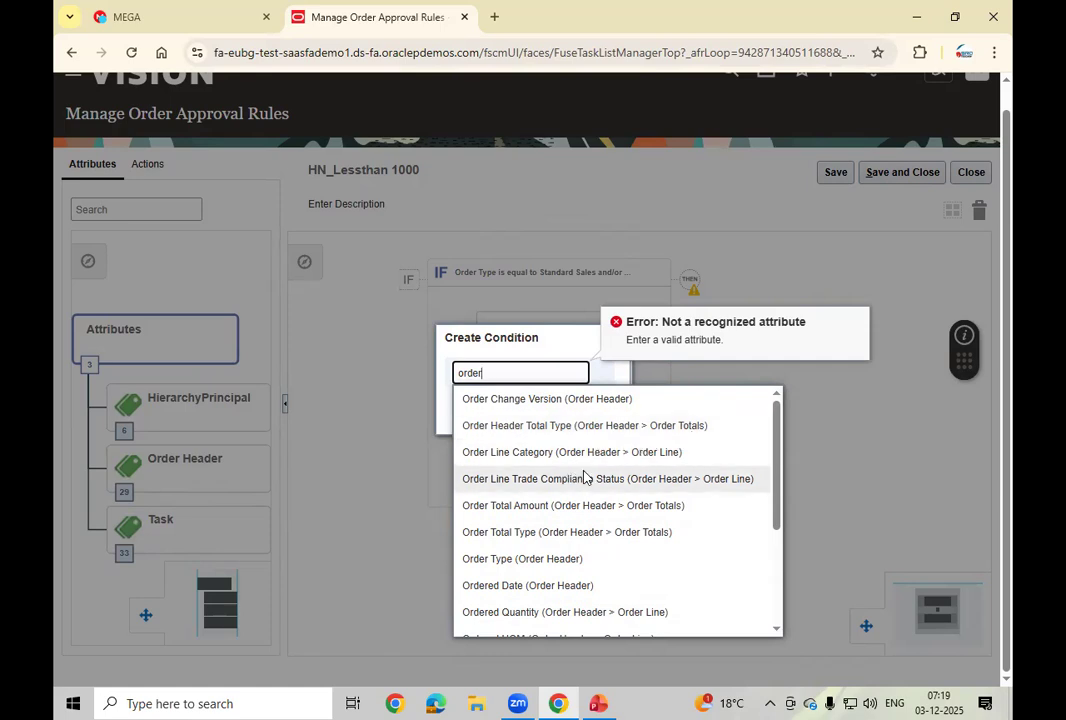
{"action": "left_click", "coordinate": [531, 511]}
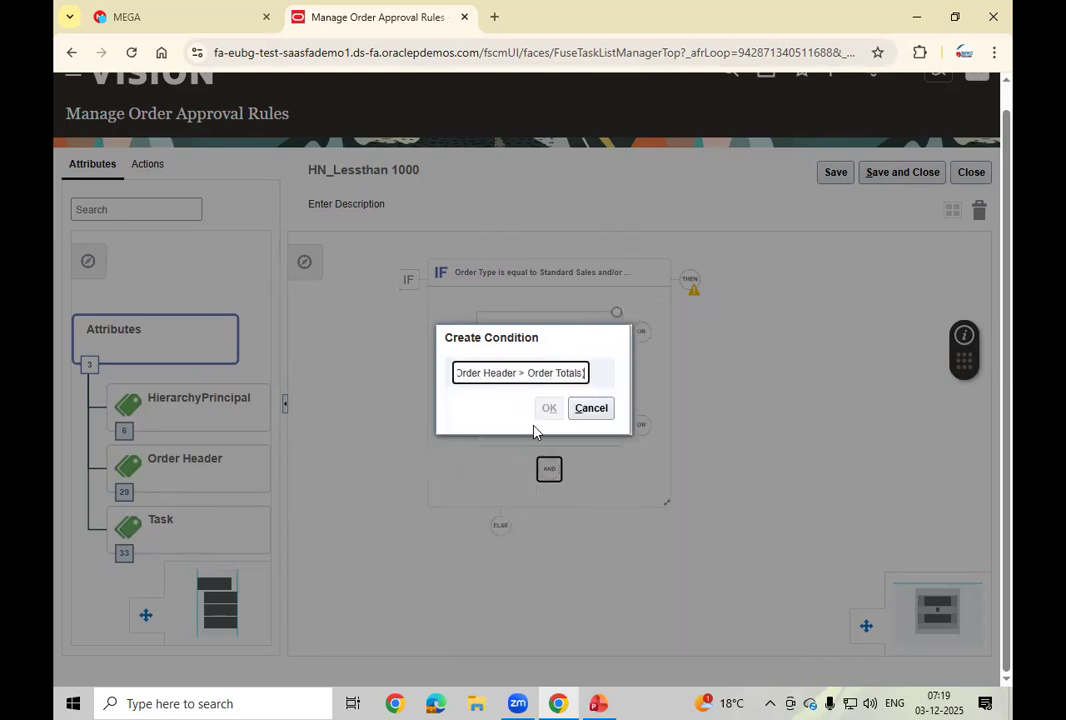
{"action": "left_click", "coordinate": [484, 406]}
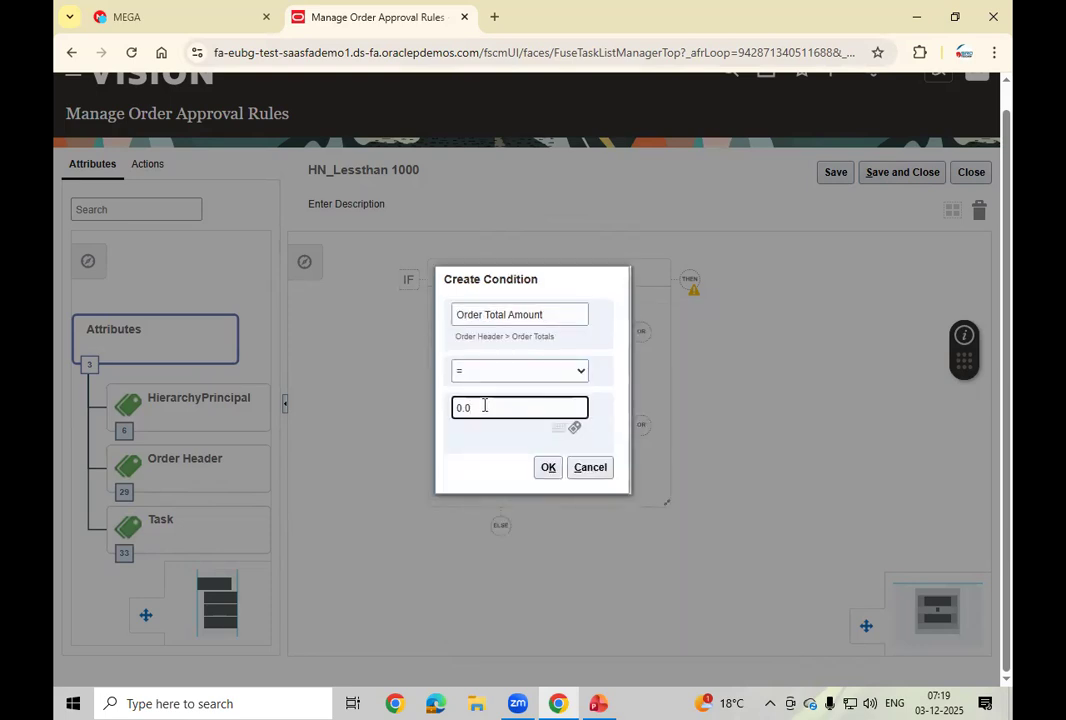
{"action": "left_click", "coordinate": [525, 376]}
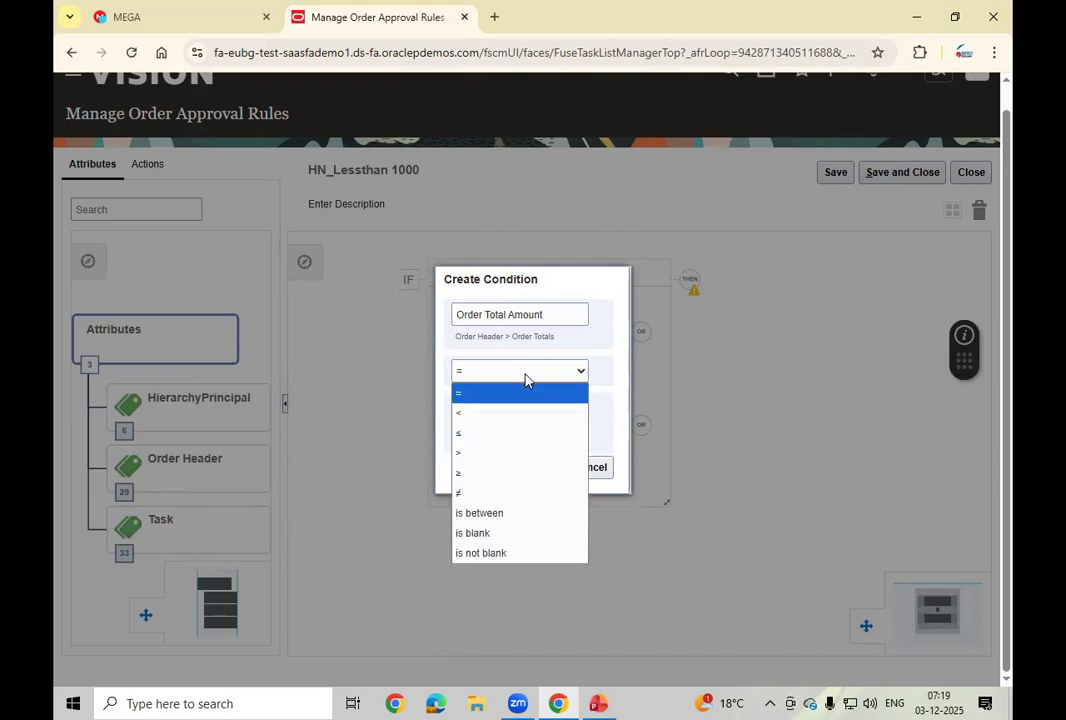
{"action": "left_click", "coordinate": [478, 412]}
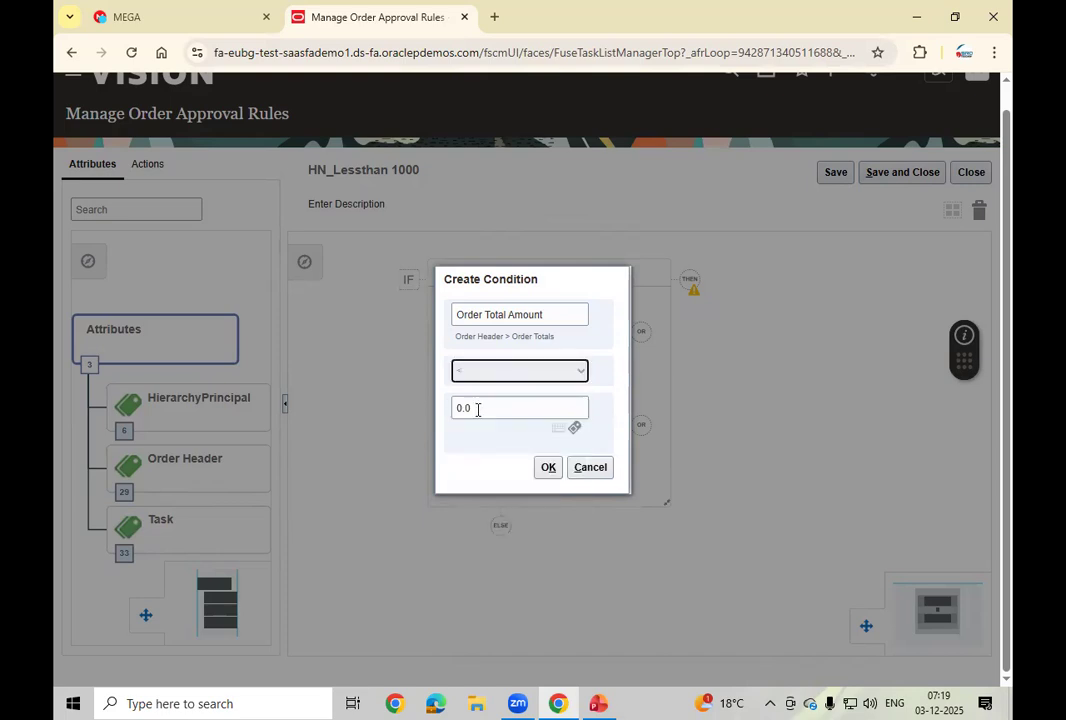
{"action": "left_click", "coordinate": [468, 407]}
{"action": "type", "text": "1000"}
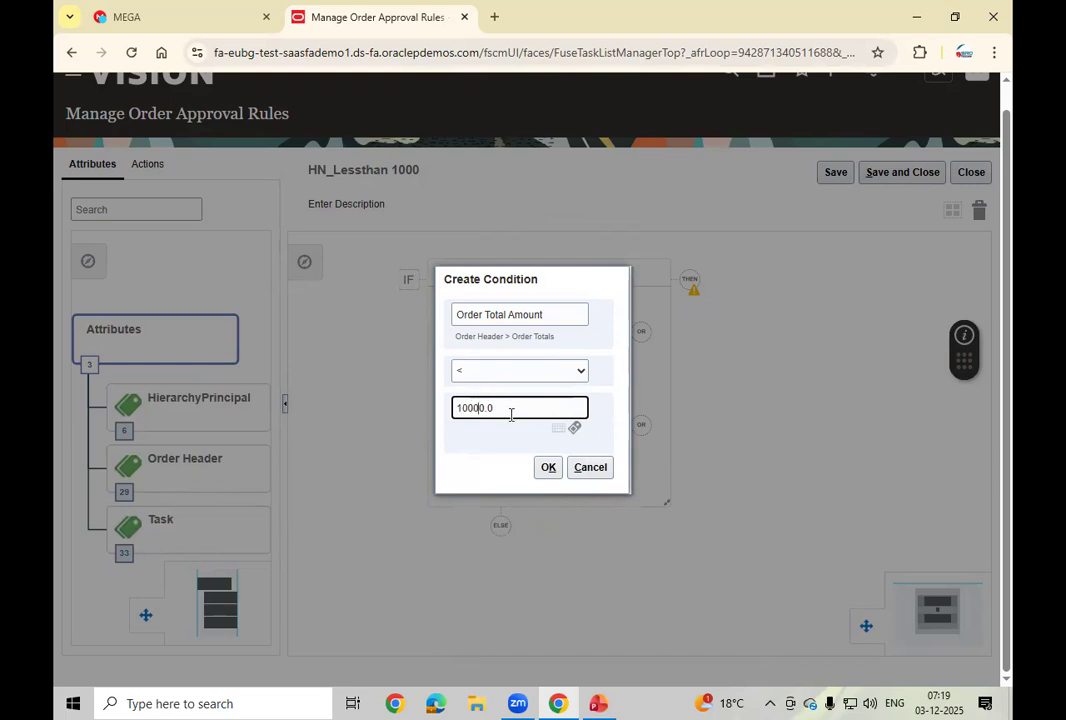
{"action": "key", "text": "BackSpace"}
{"action": "left_click", "coordinate": [547, 467]}
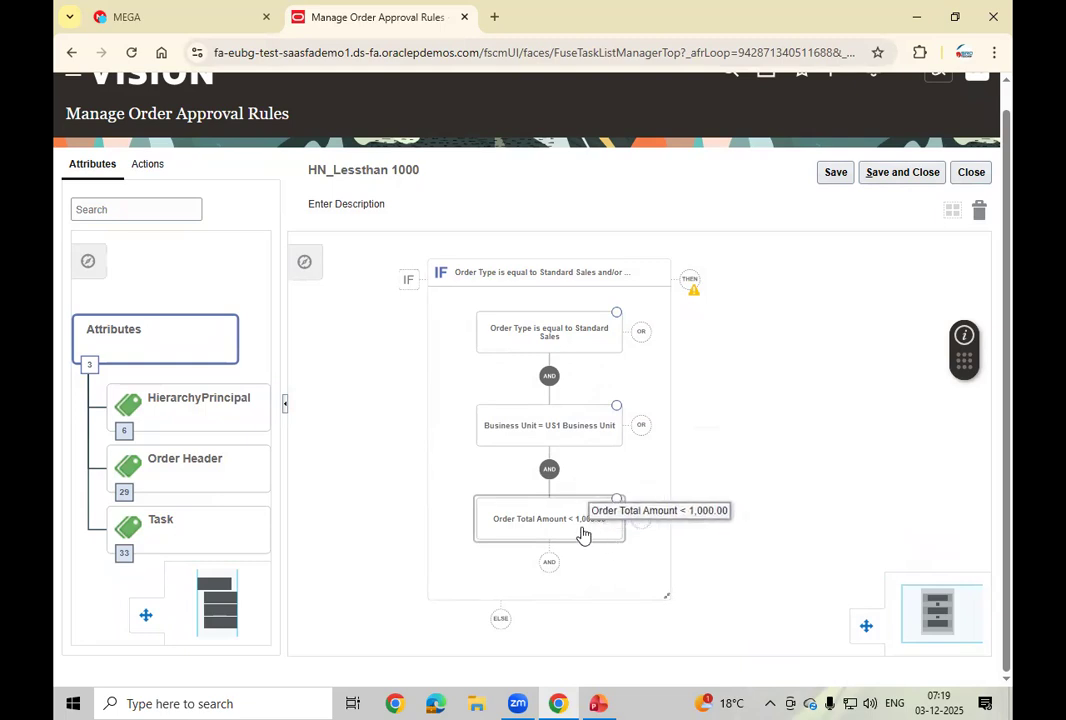
Step: Add a DO action block after THEN and bring up the new action's choices
{"action": "left_click", "coordinate": [697, 285]}
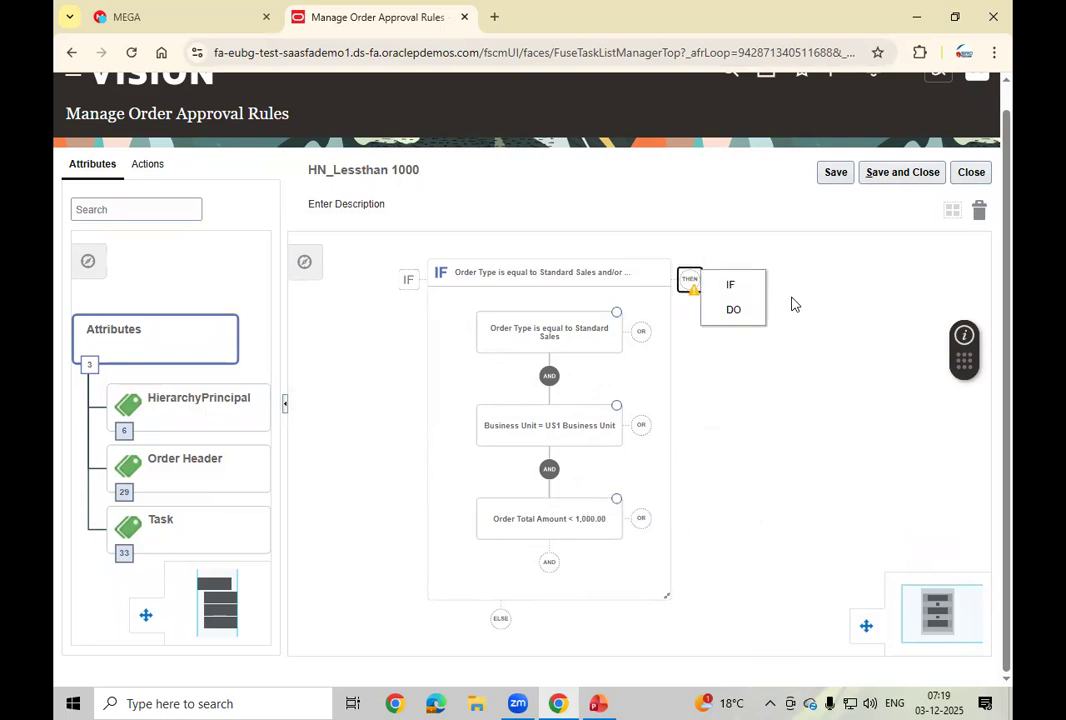
{"action": "left_click", "coordinate": [736, 311]}
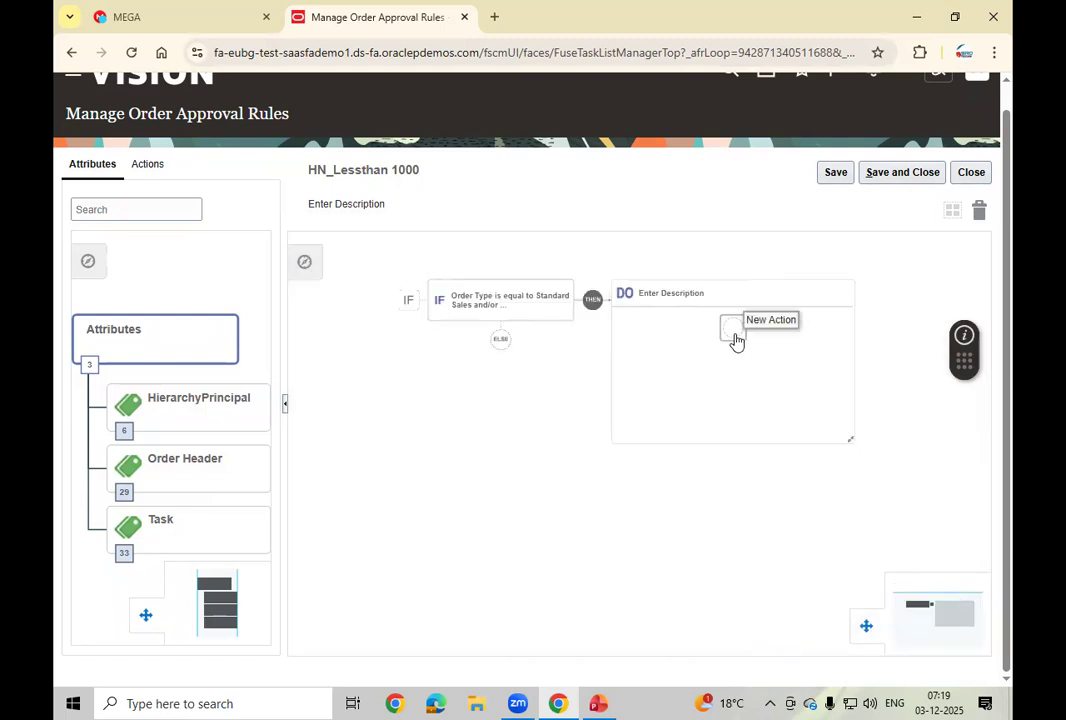
{"action": "left_click", "coordinate": [733, 330]}
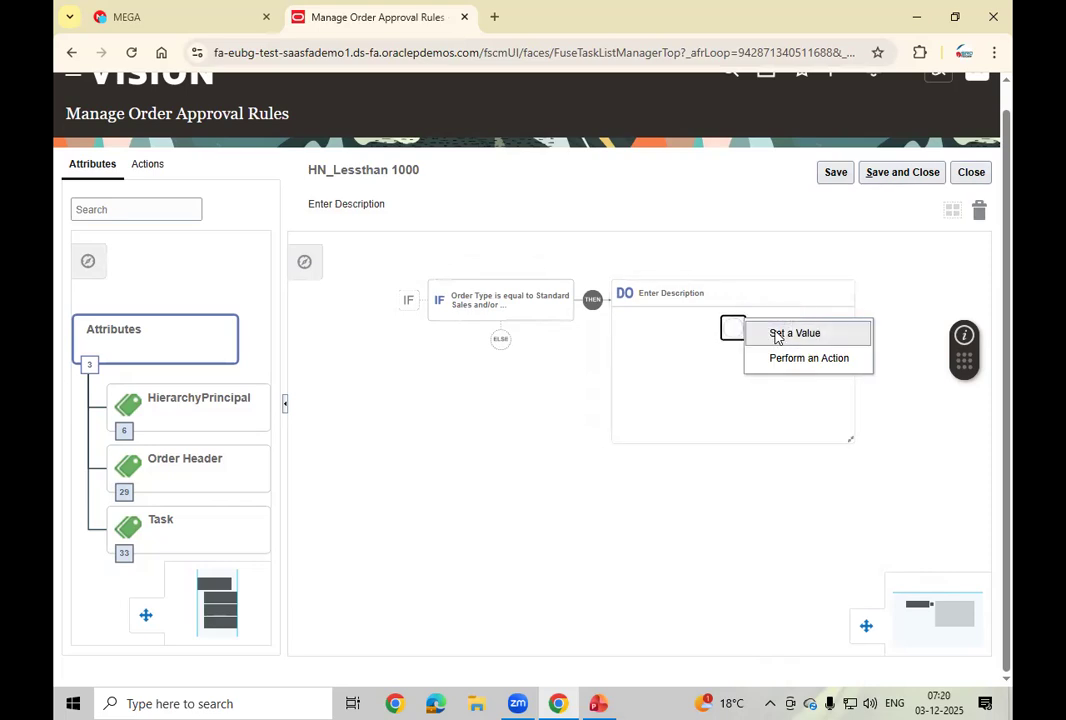
{"action": "left_click", "coordinate": [828, 337]}
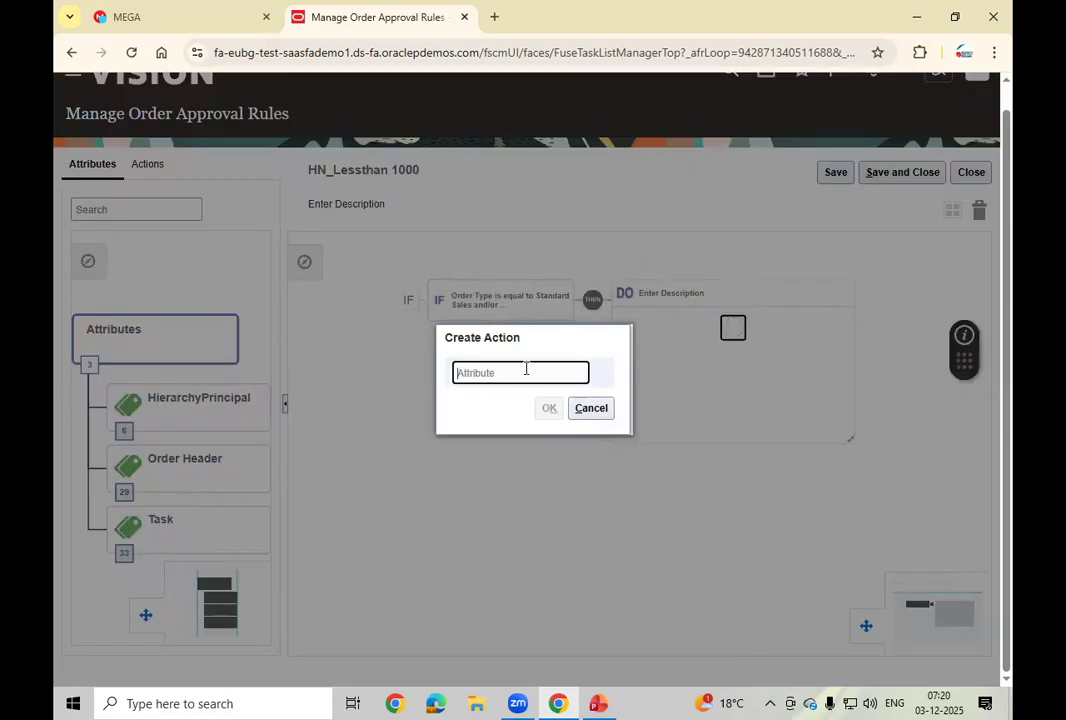
{"action": "type", "text": "app"}
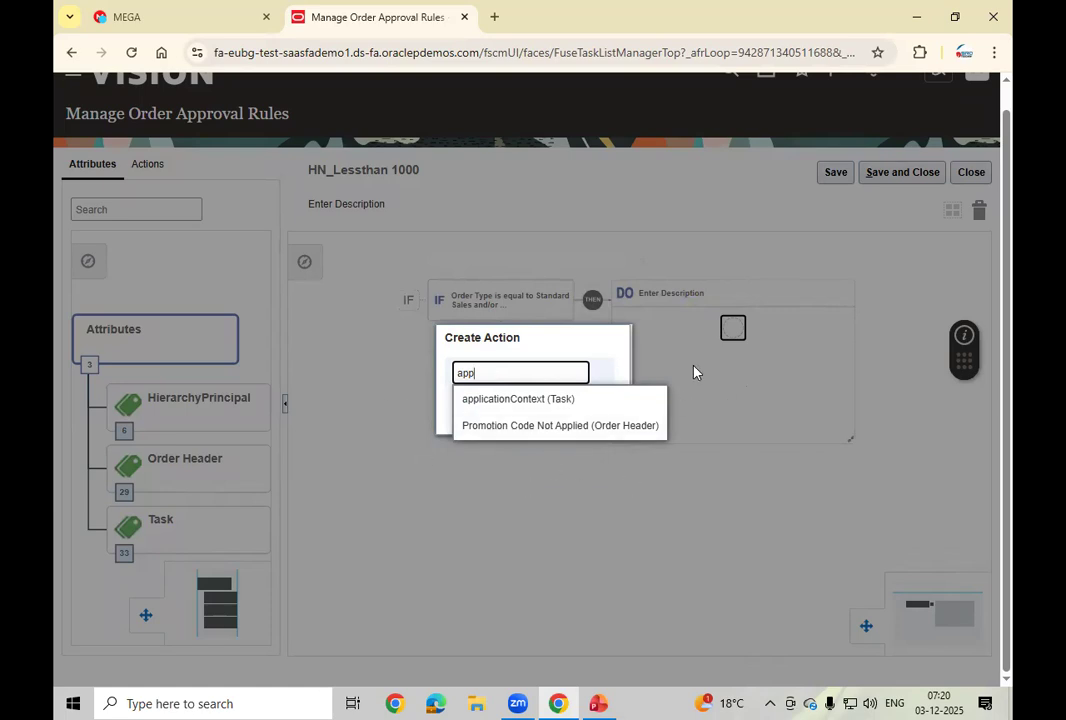
{"action": "key", "text": "BackSpace"}
{"action": "key", "text": "BackSpace"}
{"action": "key", "text": "BackSpace"}
{"action": "left_click", "coordinate": [583, 414]}
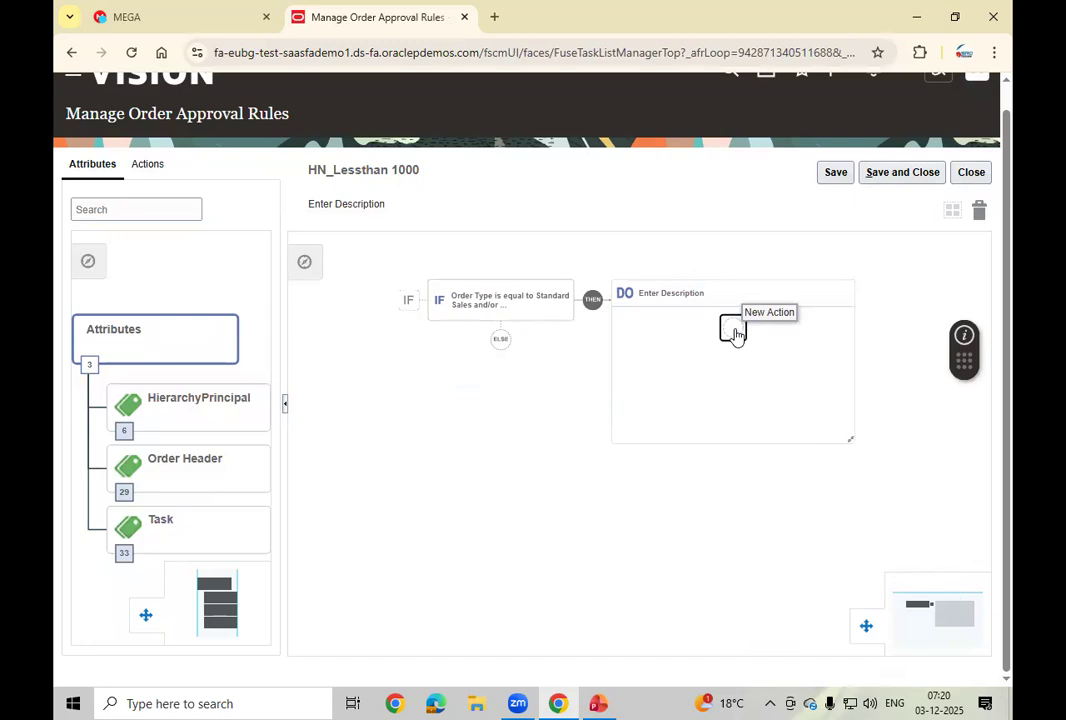
Step: Start a new Perform an Action action and bring up the list of approval actions
{"action": "left_click", "coordinate": [733, 330]}
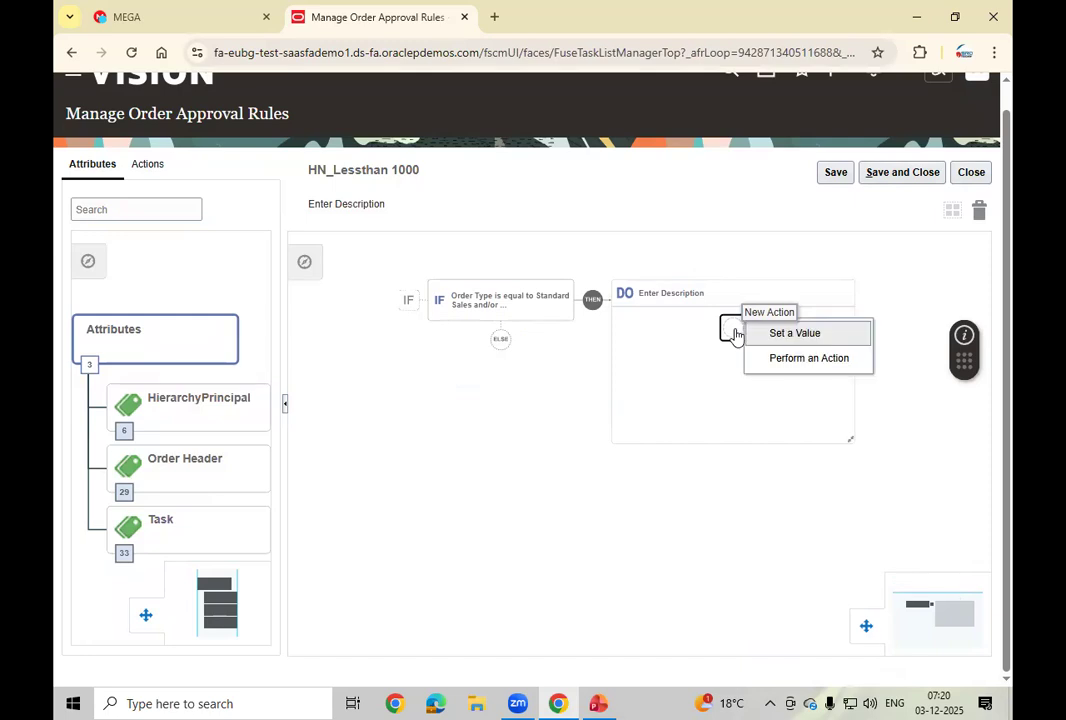
{"action": "left_click", "coordinate": [809, 359]}
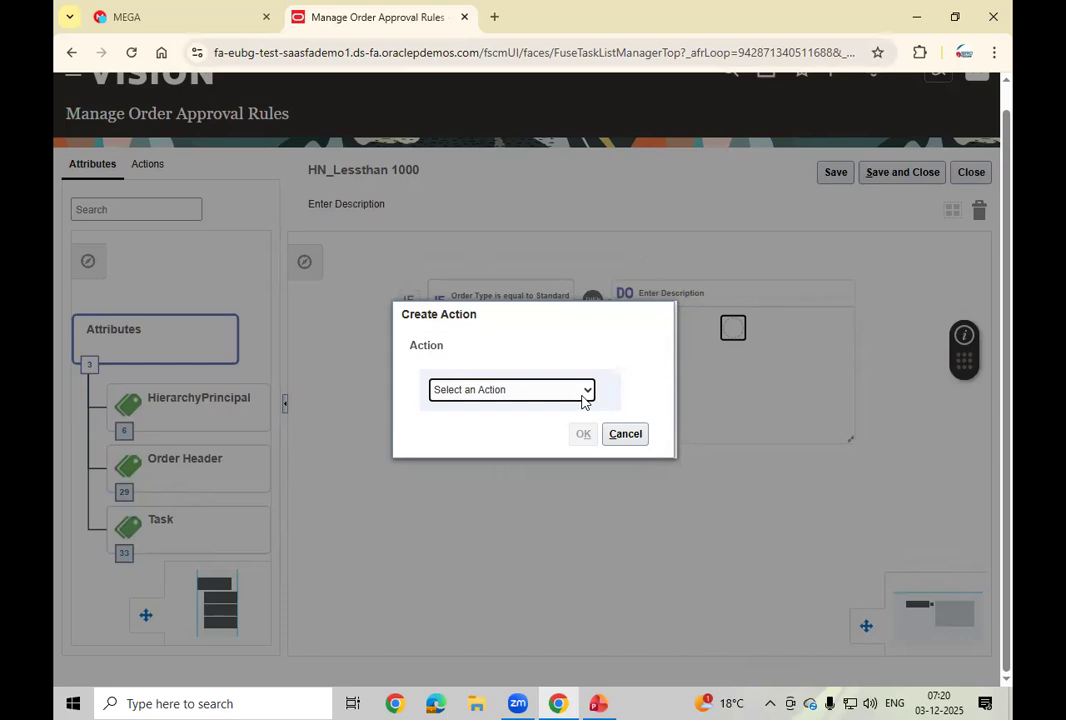
{"action": "left_click", "coordinate": [585, 392]}
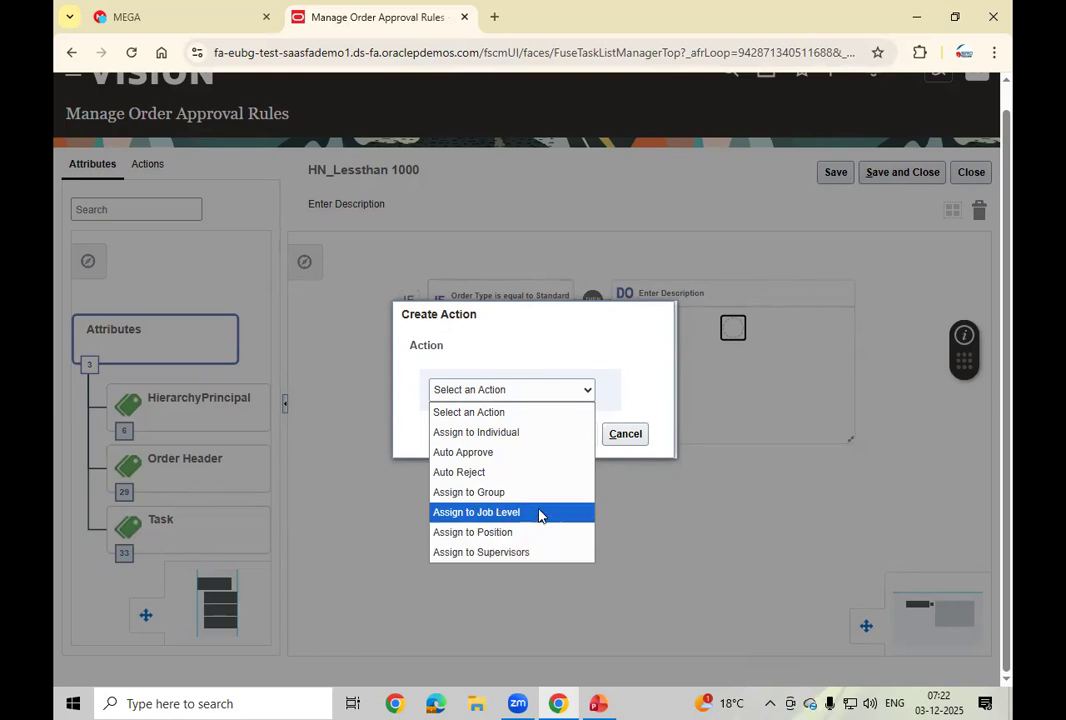
Step: Make the action Assign to Individual, Approval Required, for a Specific Worker, and open the worker search
{"action": "left_click", "coordinate": [527, 432]}
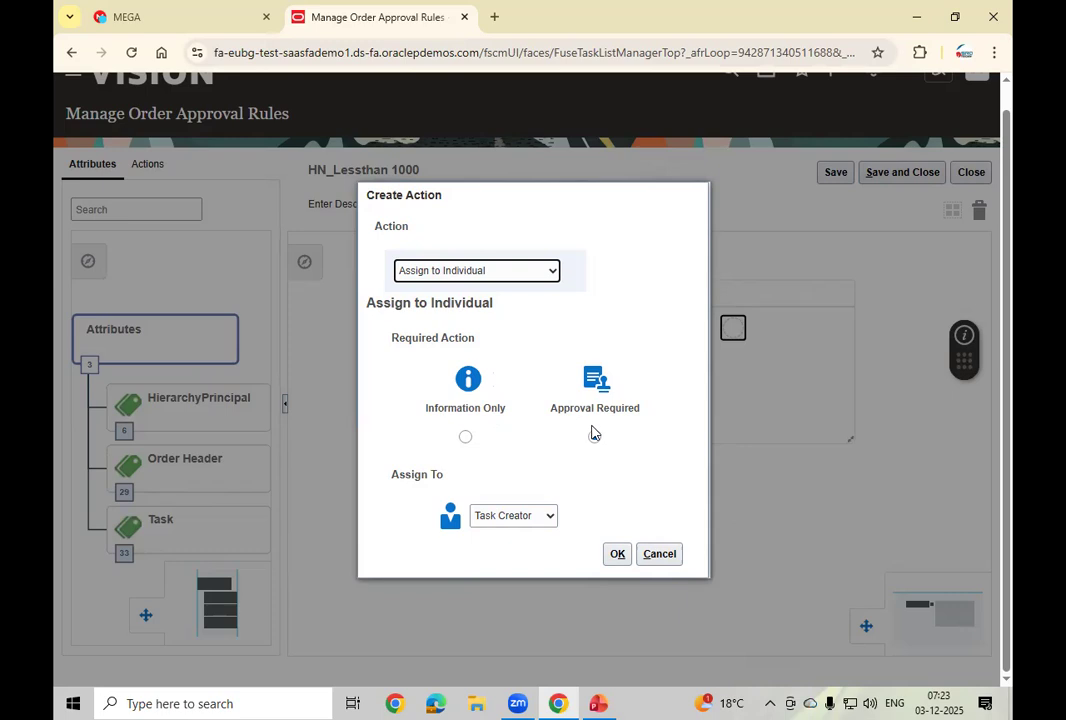
{"action": "left_click", "coordinate": [555, 516]}
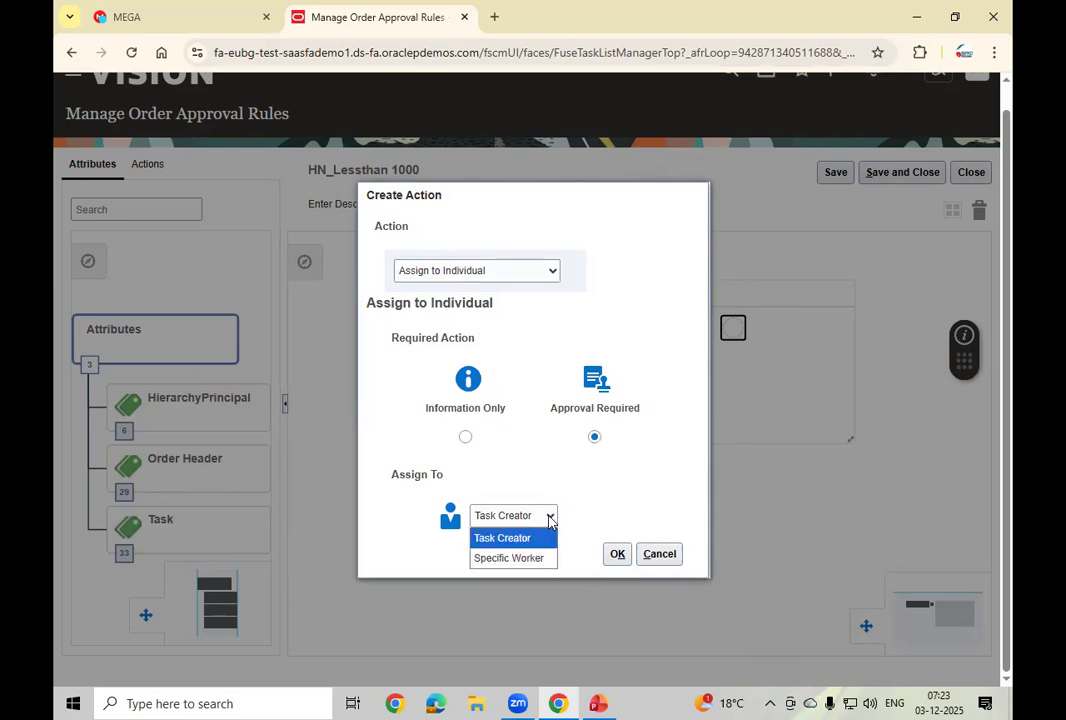
{"action": "left_click", "coordinate": [523, 560]}
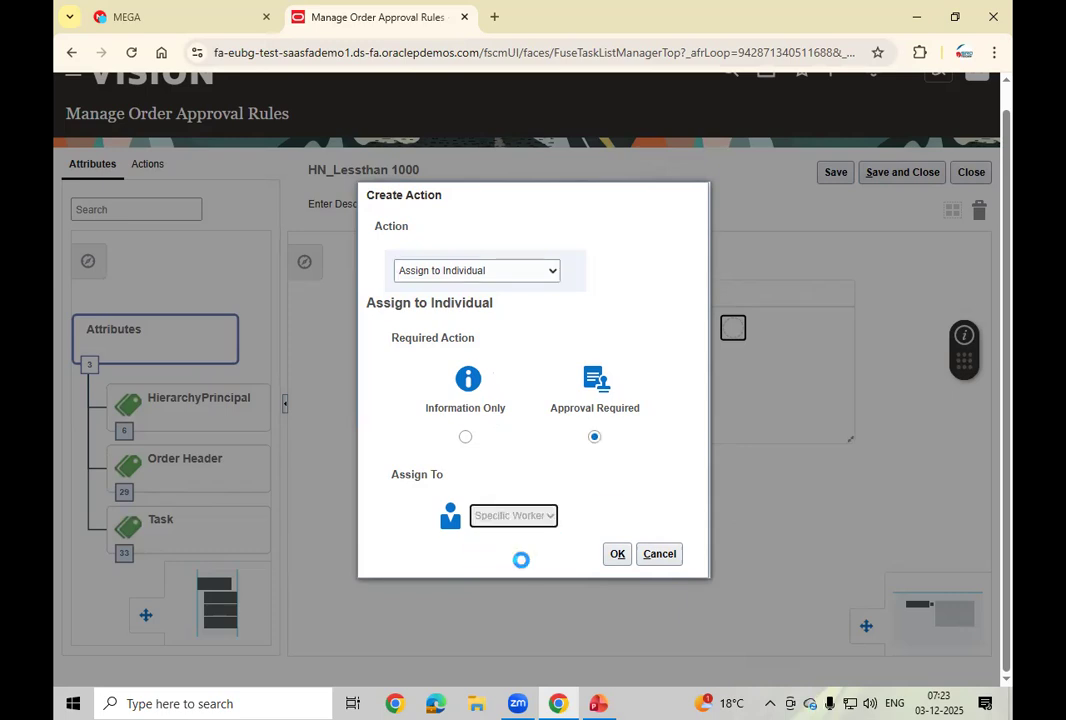
{"action": "left_click", "coordinate": [628, 514]}
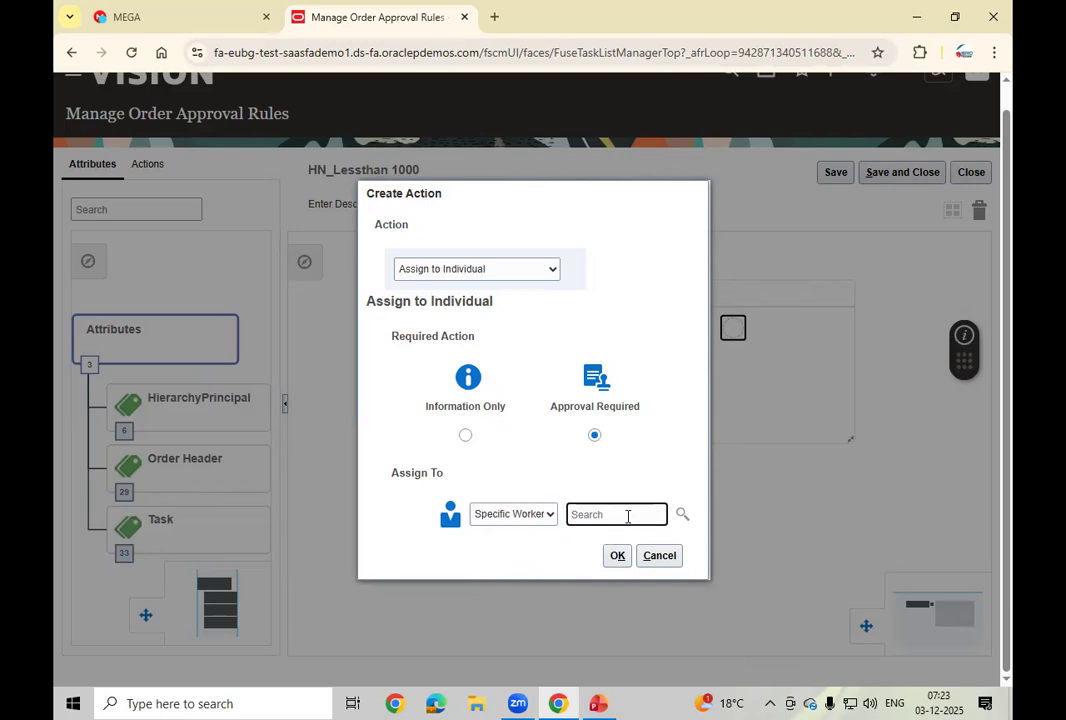
{"action": "left_click", "coordinate": [1007, 89]}
{"action": "left_click", "coordinate": [616, 517]}
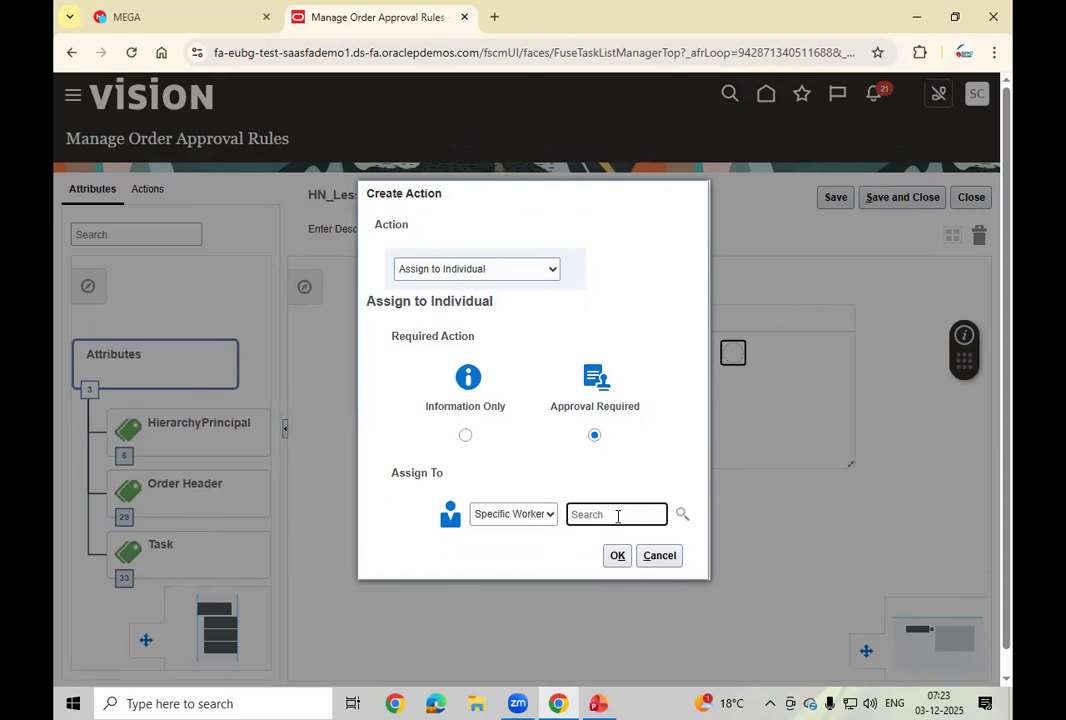
{"action": "left_click", "coordinate": [681, 514]}
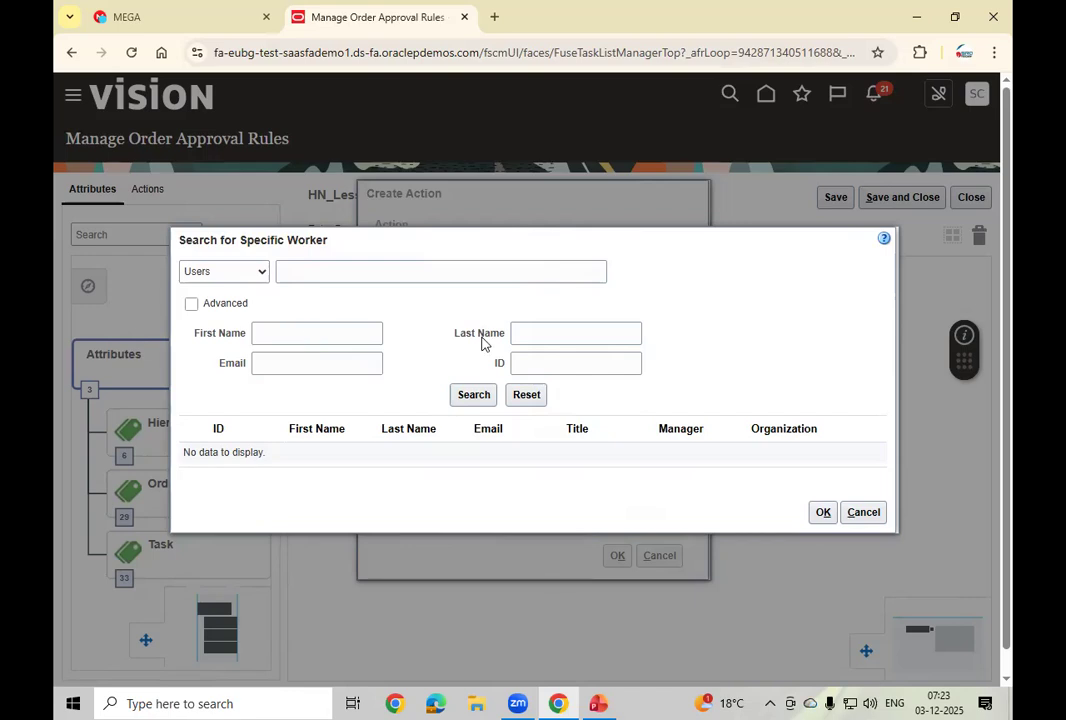
Step: Search for the approver by their user name and confirm the matching worker
{"action": "left_click", "coordinate": [314, 272]}
{"action": "type", "text": "casey.brown"}
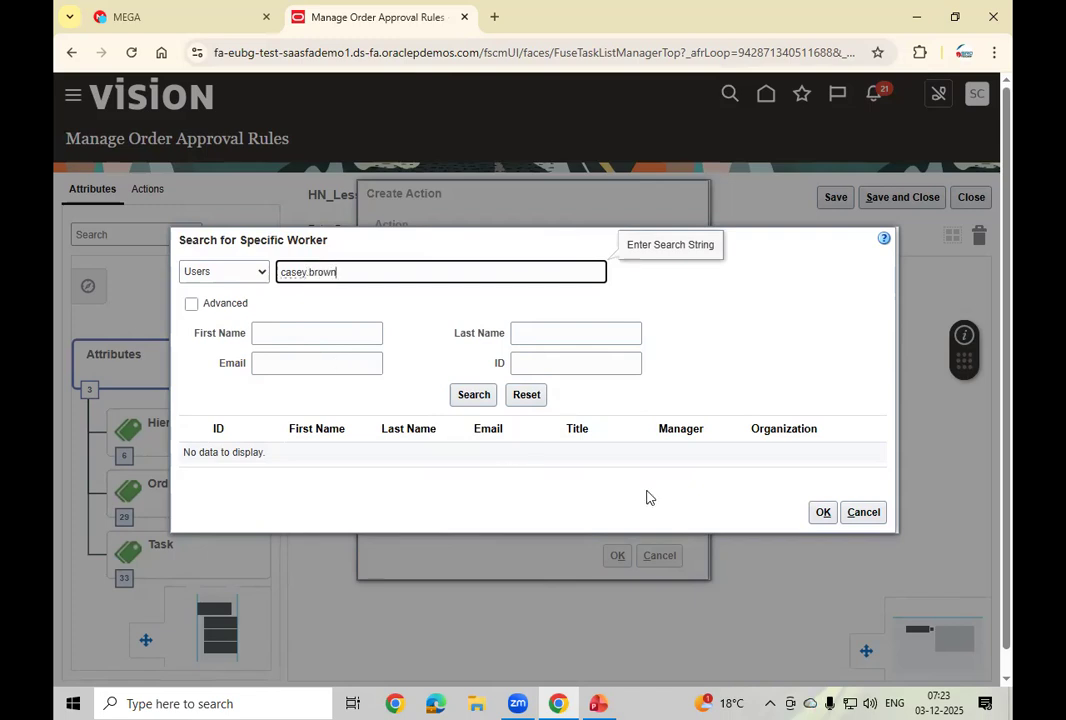
{"action": "left_click", "coordinate": [477, 398]}
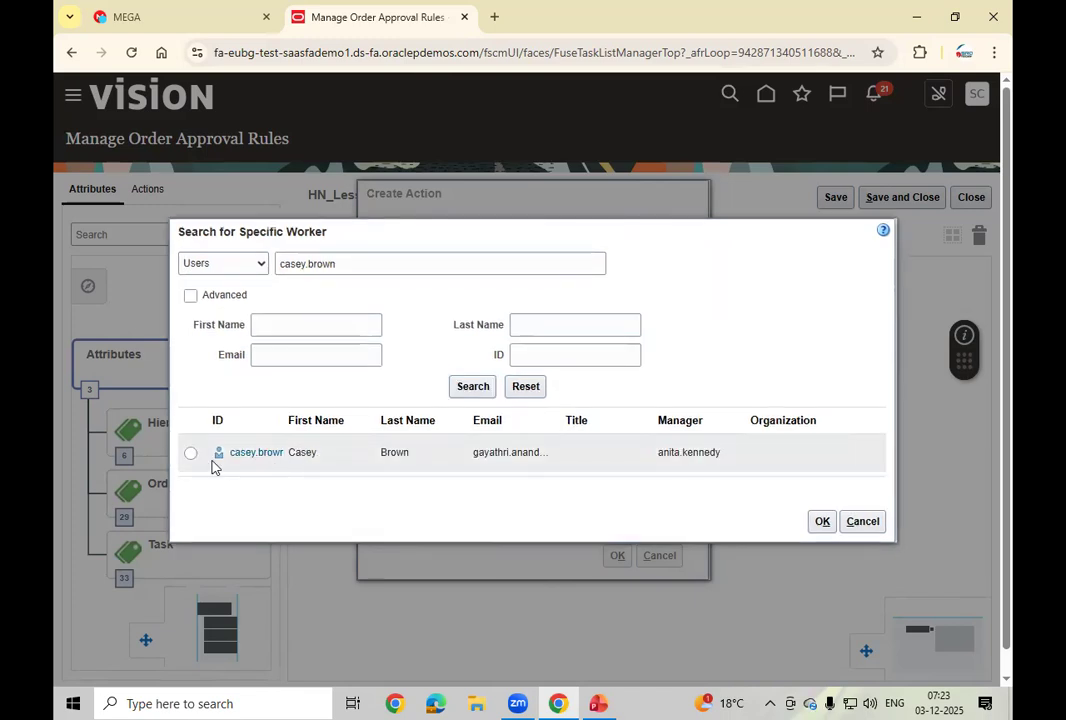
{"action": "left_click", "coordinate": [191, 453]}
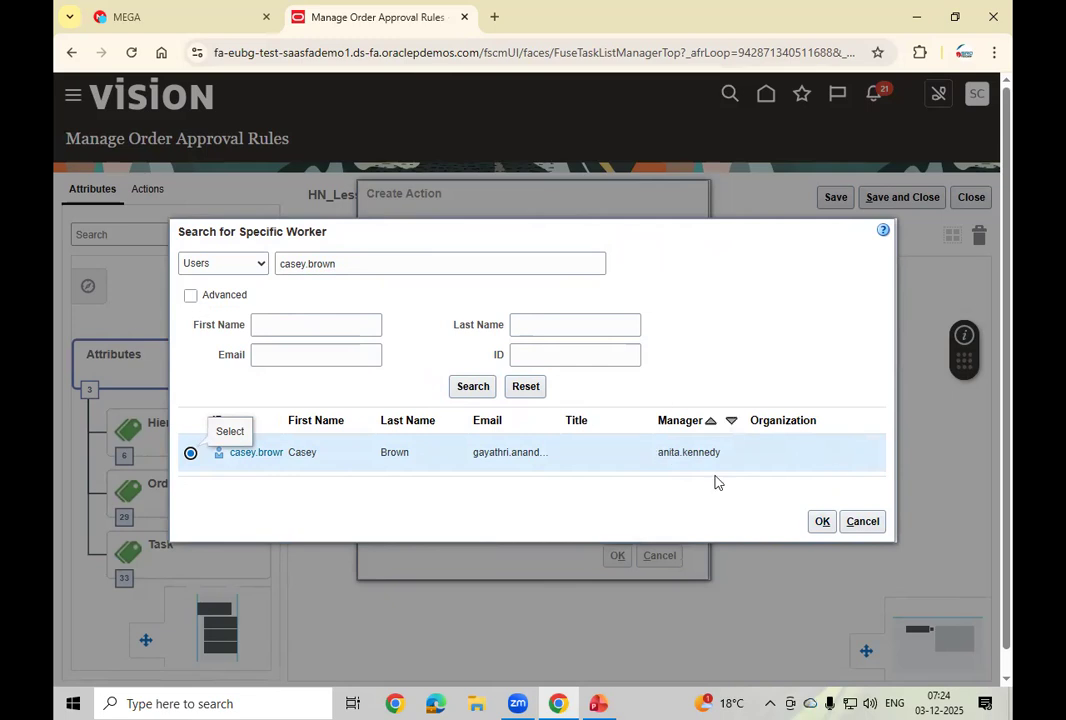
{"action": "left_click", "coordinate": [820, 521]}
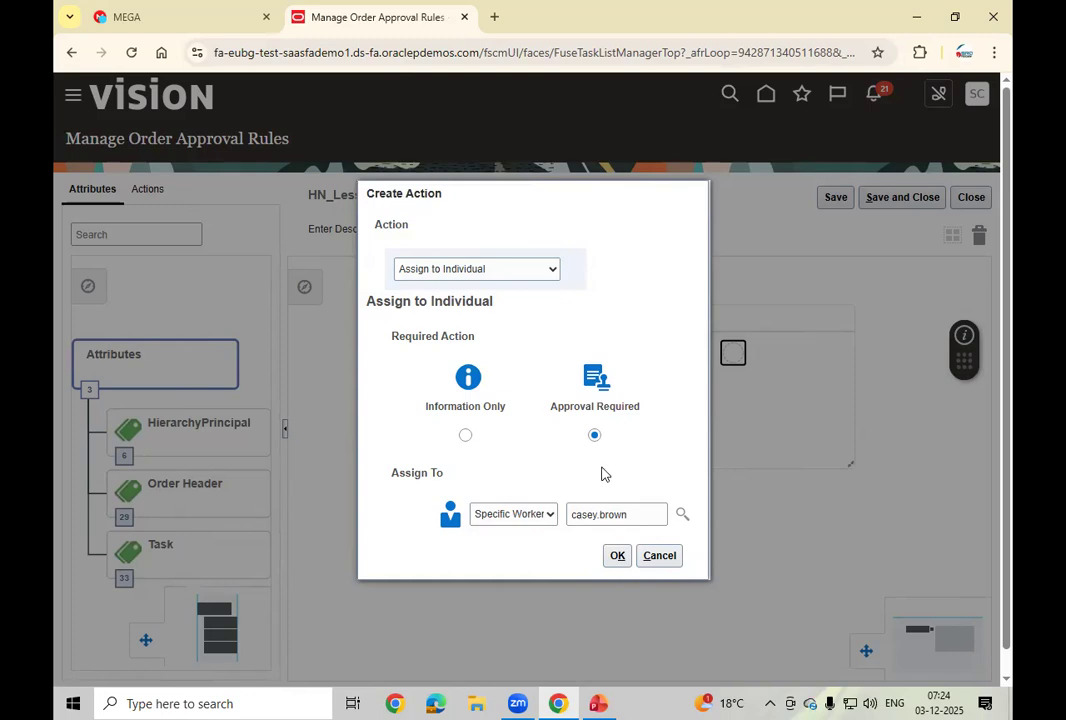
Step: Add the Assign to Individual action, save the HN_Lessthan 1000 rule, and expand its IF block
{"action": "left_click", "coordinate": [617, 557]}
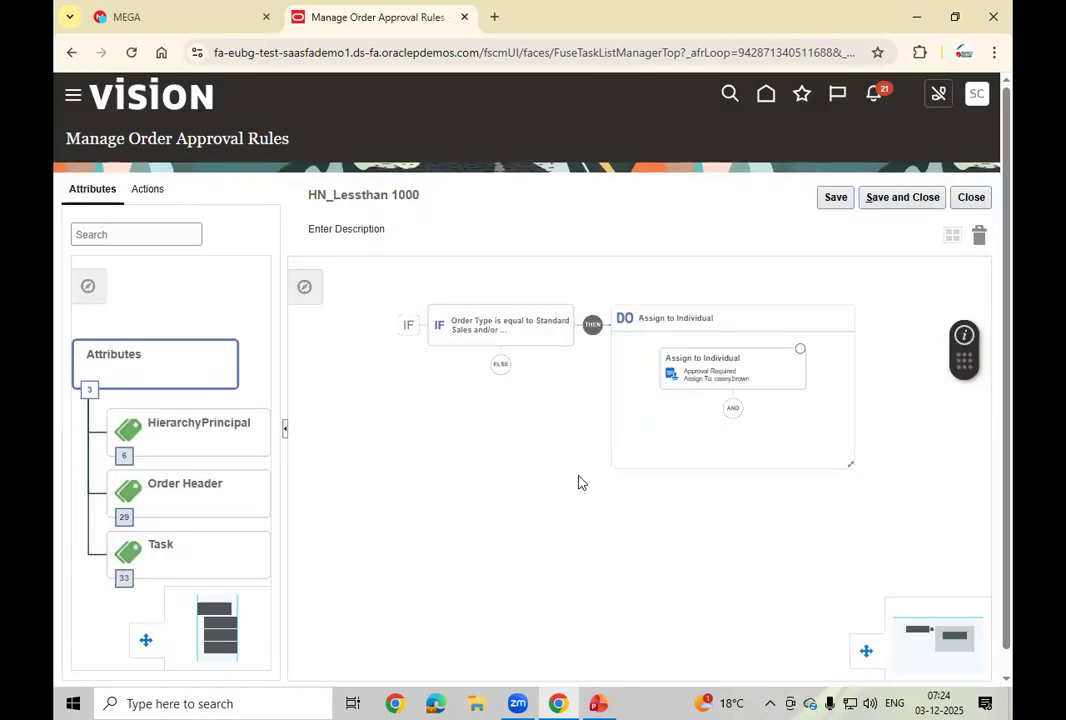
{"action": "left_click", "coordinate": [837, 205]}
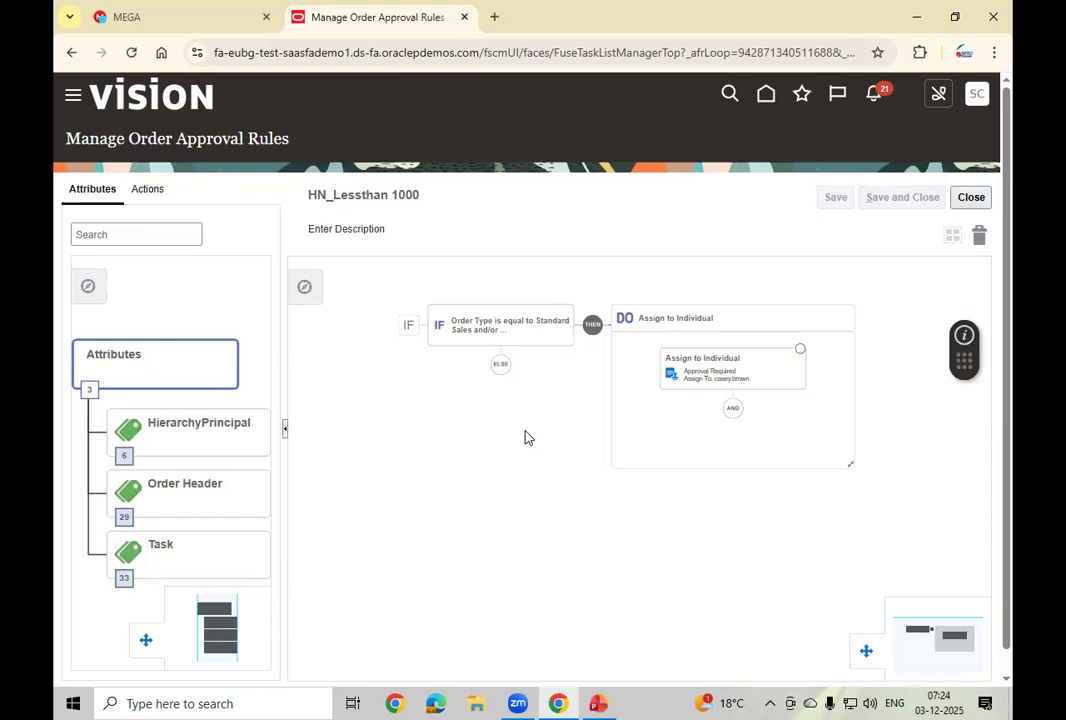
{"action": "left_click", "coordinate": [537, 343]}
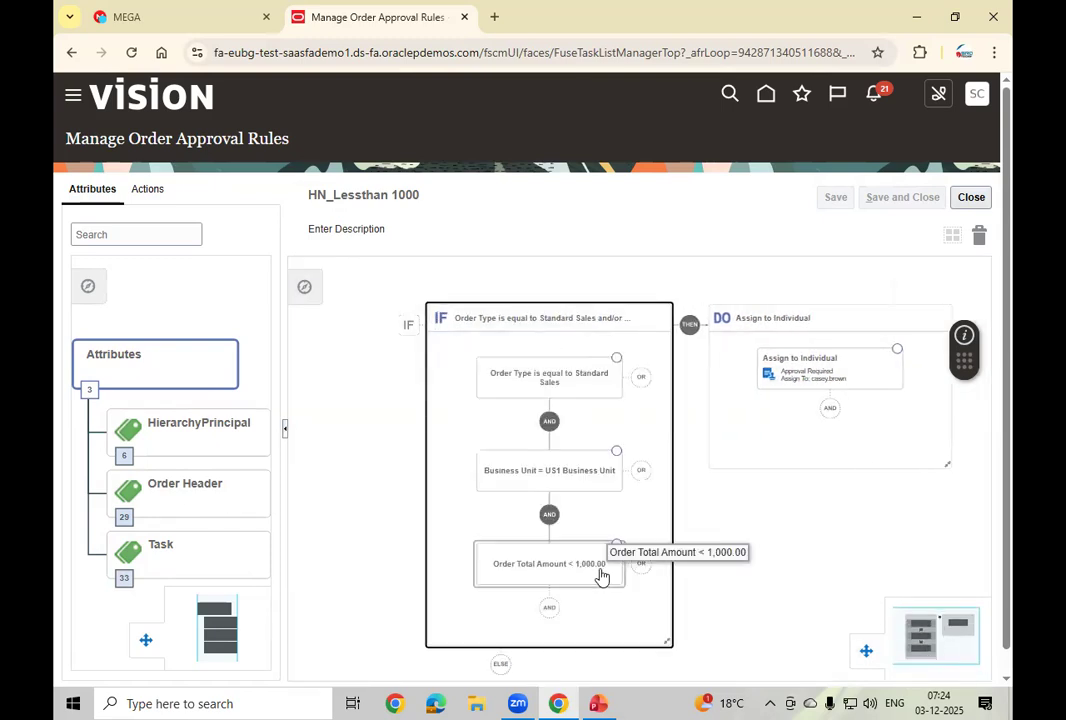
Step: Try adding a priority (Task) condition to the IF block, then discard it
{"action": "left_click", "coordinate": [550, 609]}
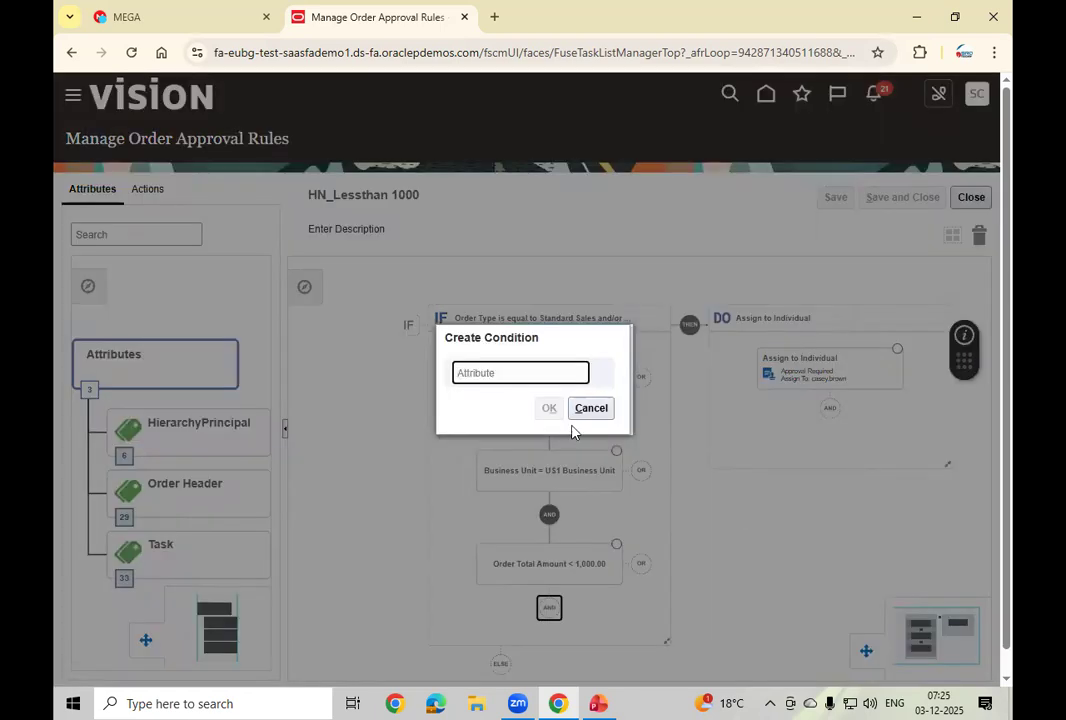
{"action": "left_click", "coordinate": [600, 369]}
{"action": "left_click", "coordinate": [485, 375]}
{"action": "type", "text": "pi"}
{"action": "type", "text": "iy"}
{"action": "key", "text": "BackSpace"}
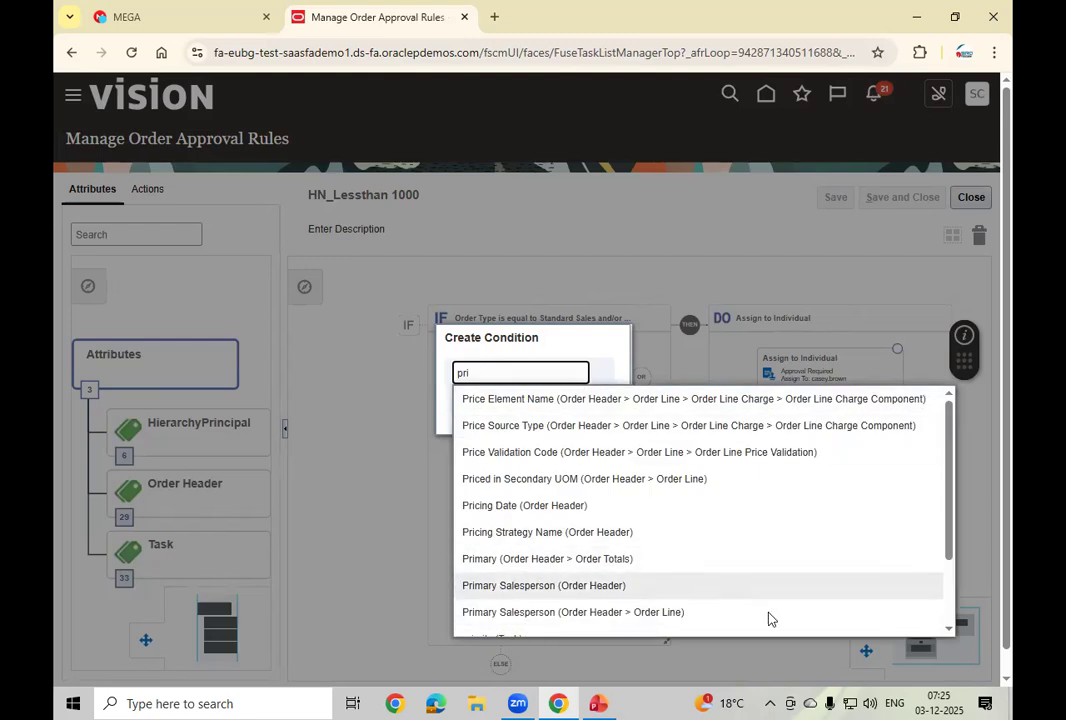
{"action": "left_click", "coordinate": [949, 633]}
{"action": "left_click", "coordinate": [949, 633]}
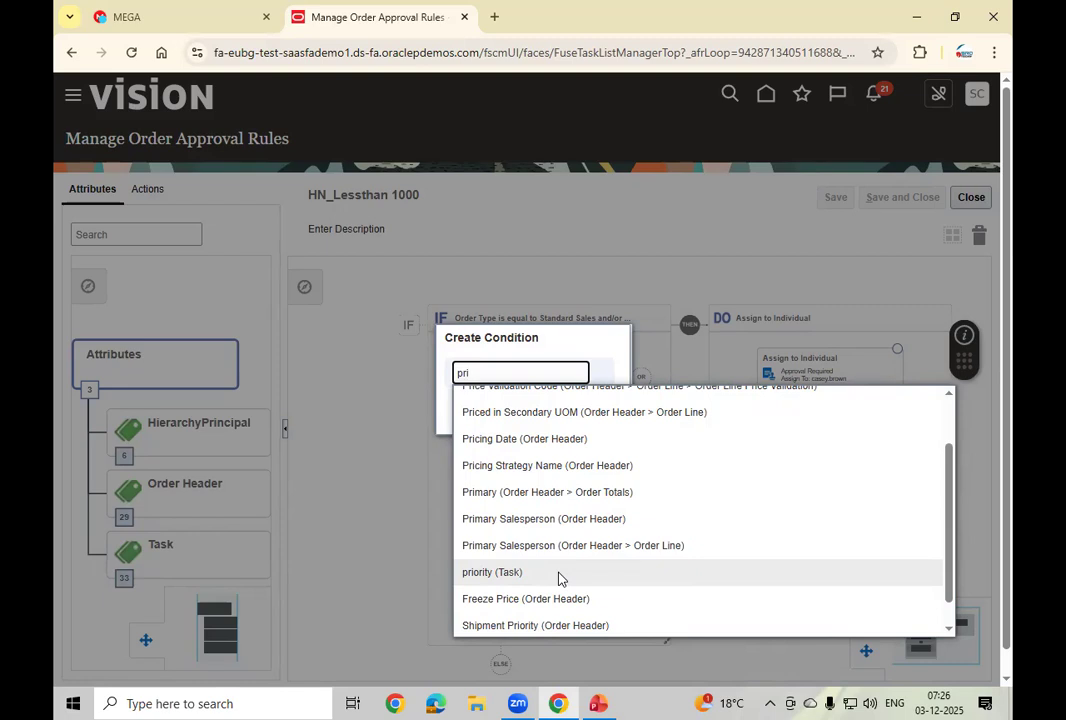
{"action": "left_click", "coordinate": [559, 578]}
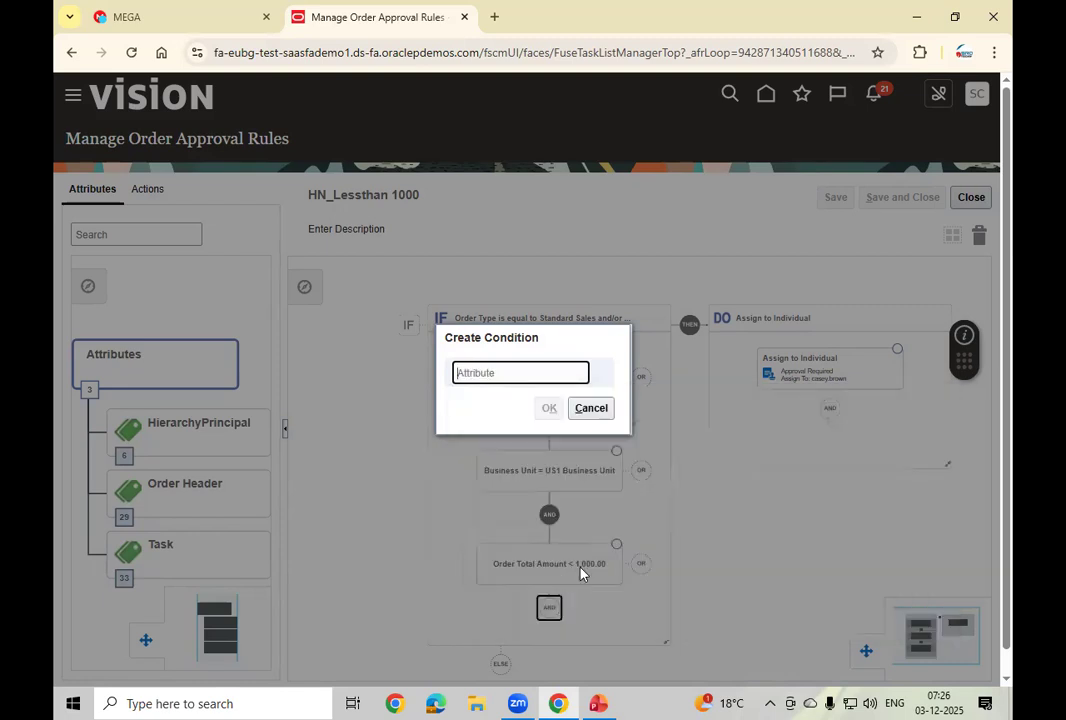
{"action": "left_click", "coordinate": [592, 410]}
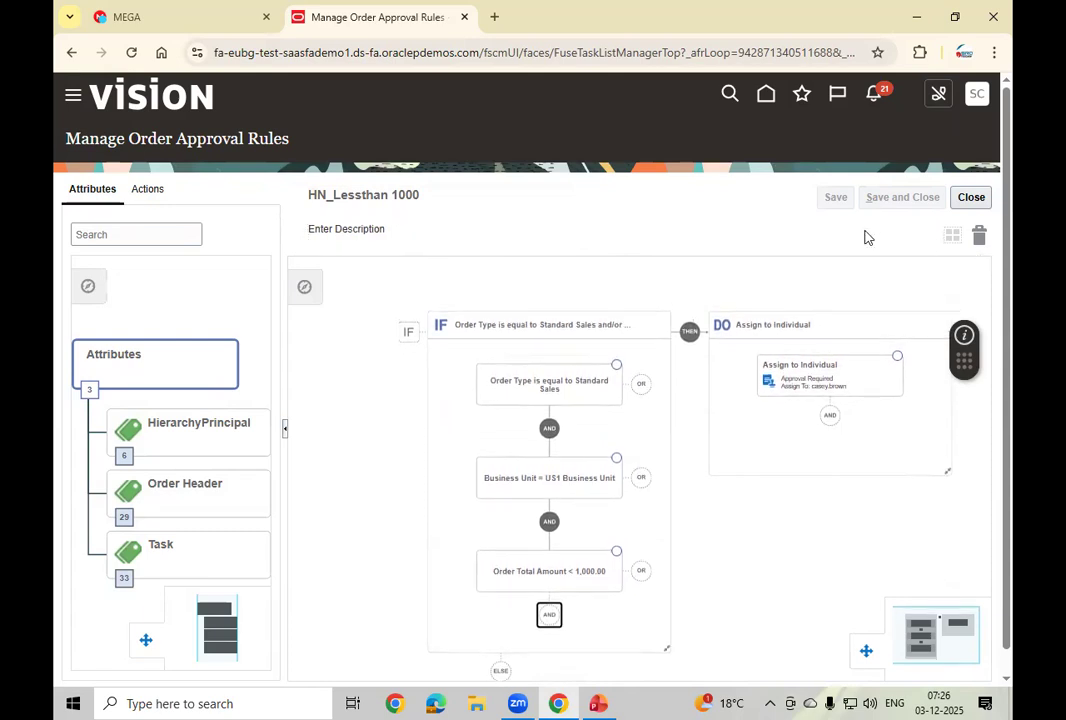
Step: Review the rule's Actions tab, then close the editor to return to the rules list
{"action": "left_click", "coordinate": [155, 189]}
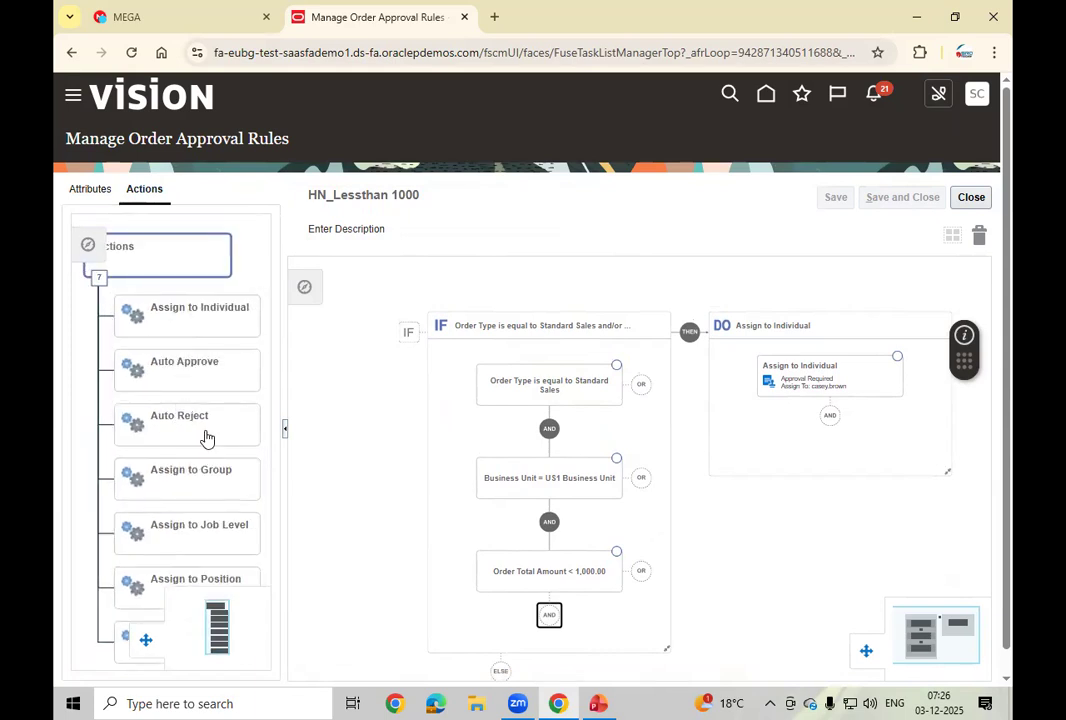
{"action": "left_click", "coordinate": [970, 197]}
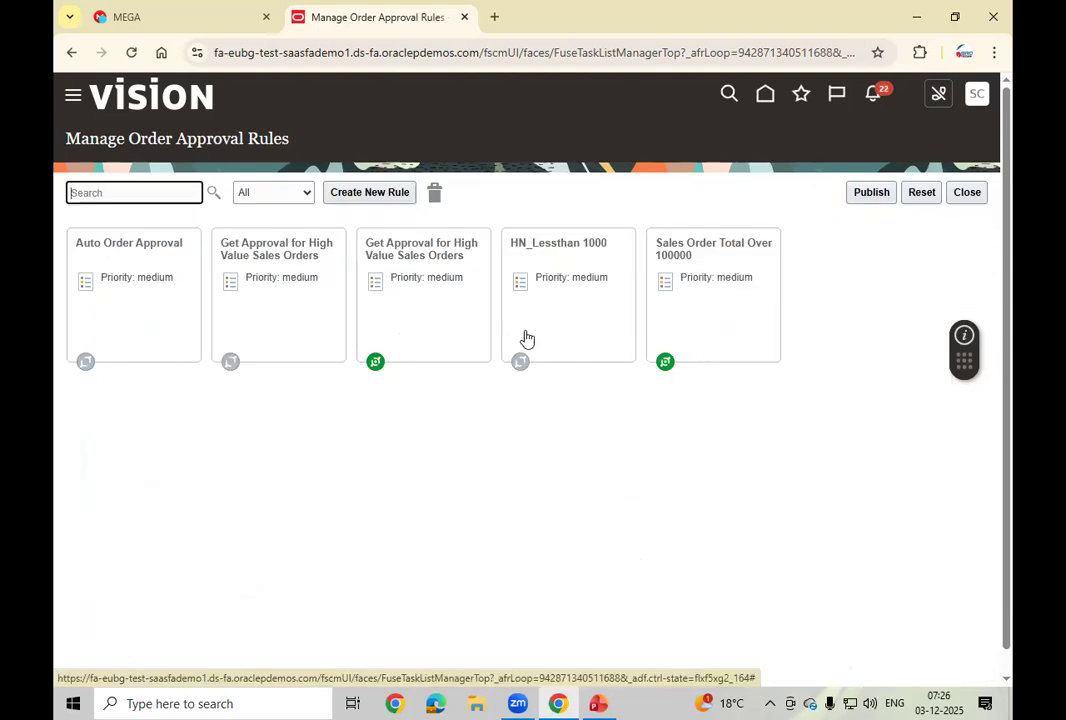
Step: Check Activate Rule on the HN_Lessthan 1000 card and save and close it
{"action": "left_click", "coordinate": [566, 327]}
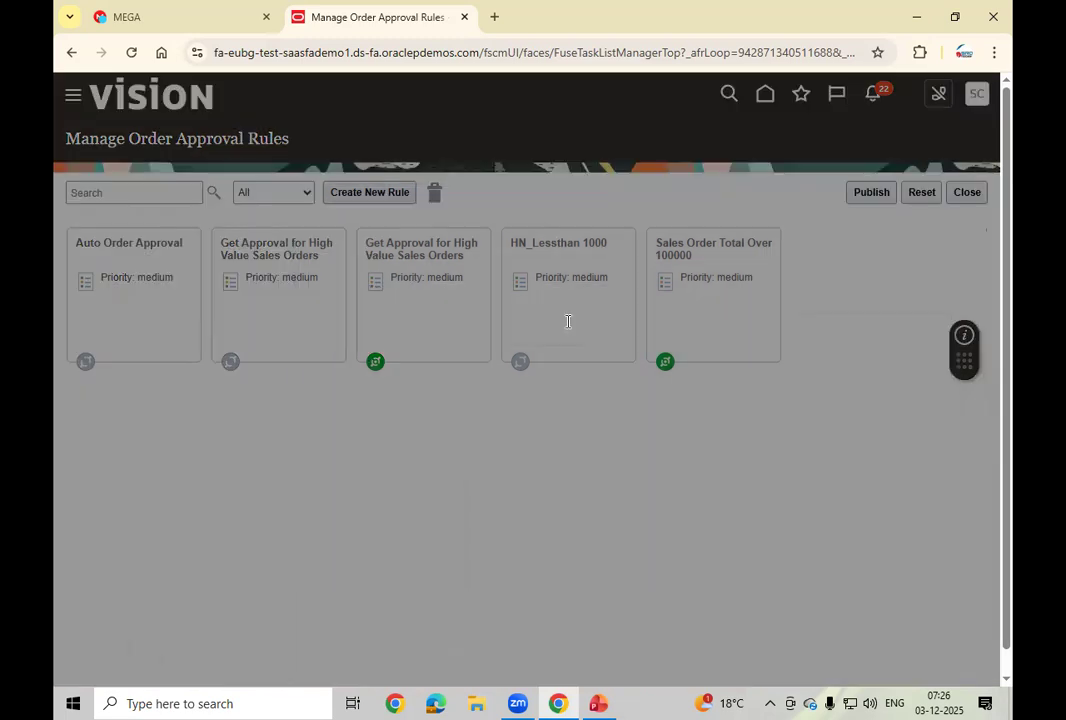
{"action": "left_click", "coordinate": [417, 392]}
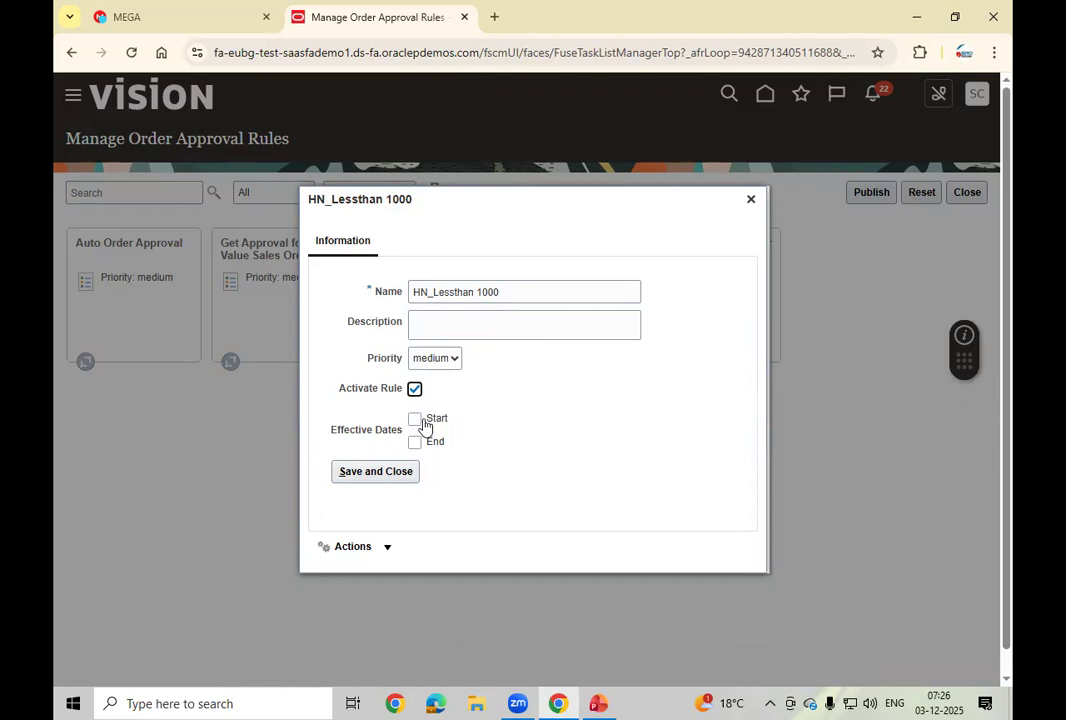
{"action": "left_click", "coordinate": [386, 550]}
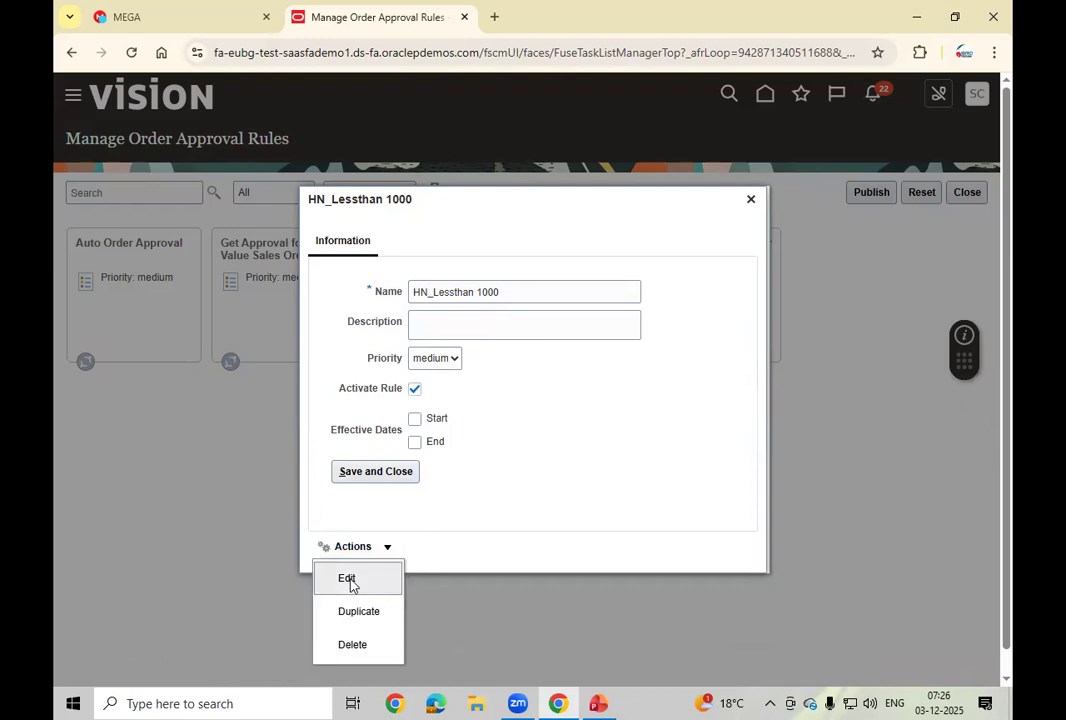
{"action": "left_click", "coordinate": [584, 457]}
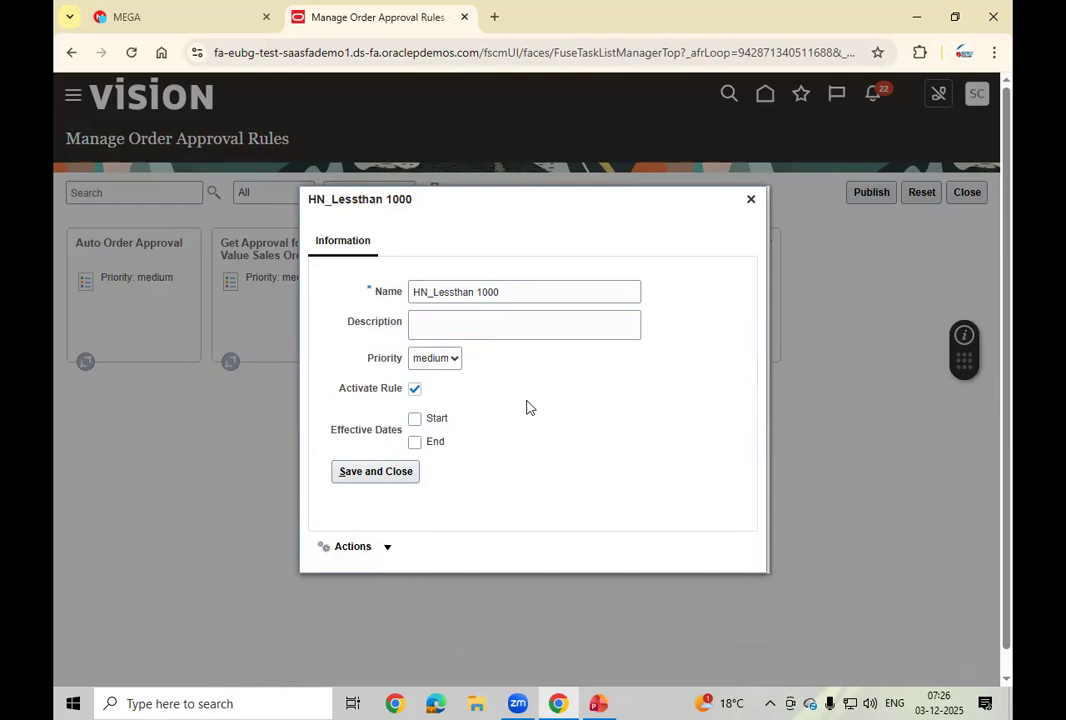
{"action": "left_click", "coordinate": [381, 474]}
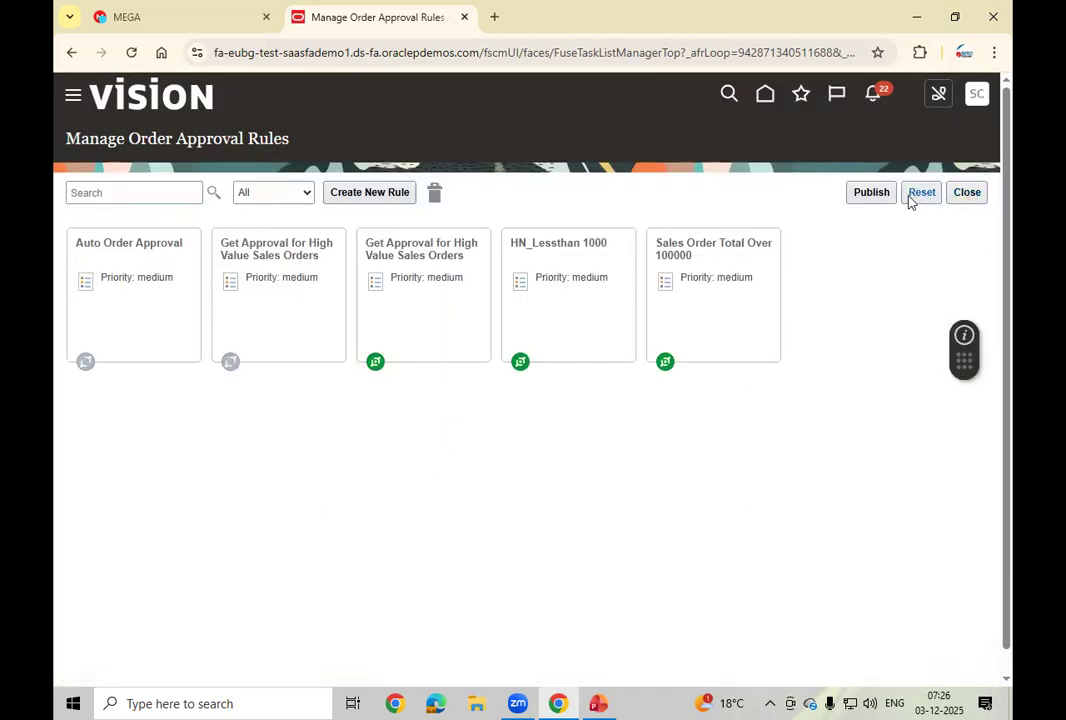
Step: Publish the order approval rules, confirming and acknowledging the success message
{"action": "left_click", "coordinate": [870, 195]}
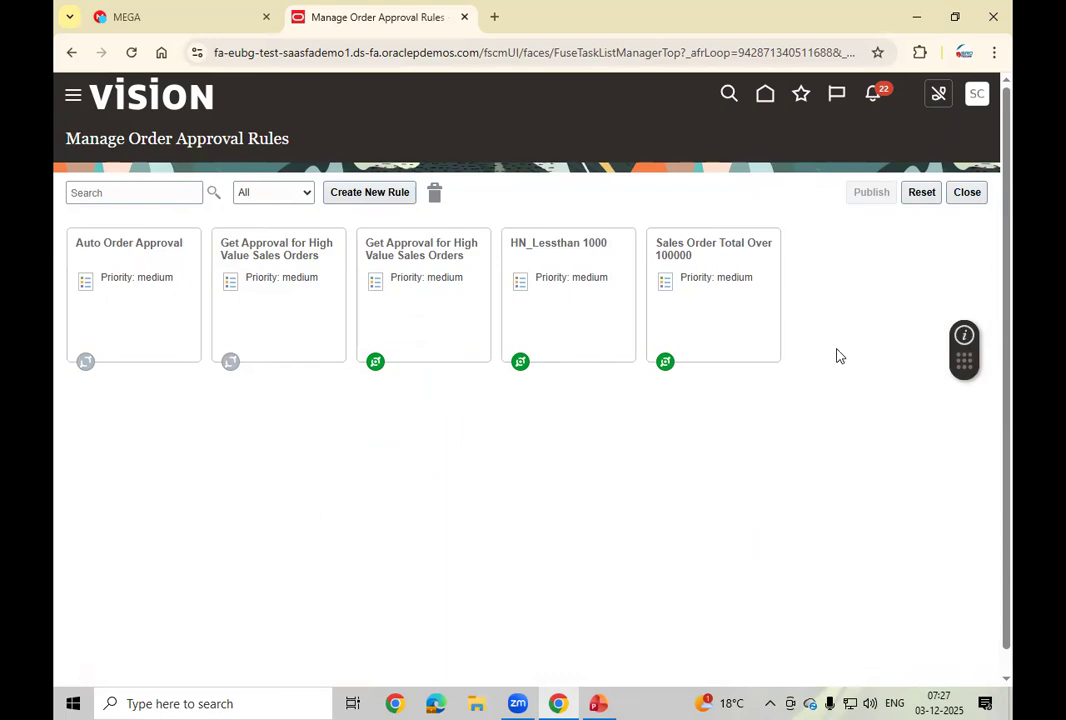
{"action": "left_click", "coordinate": [698, 410]}
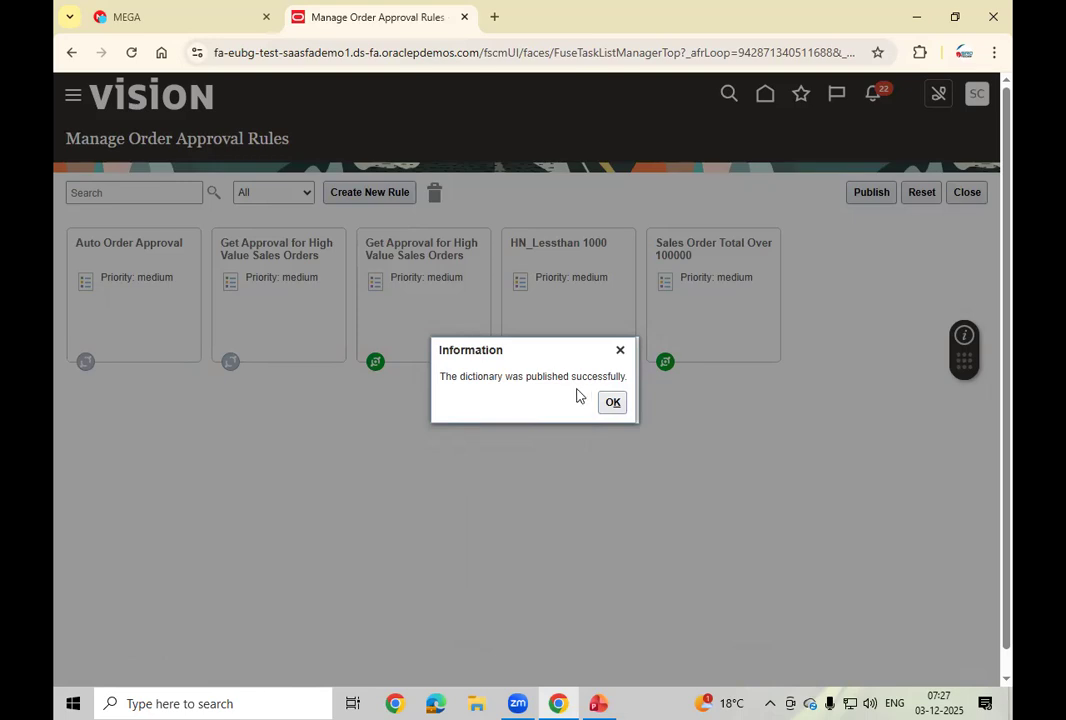
{"action": "left_click", "coordinate": [619, 405]}
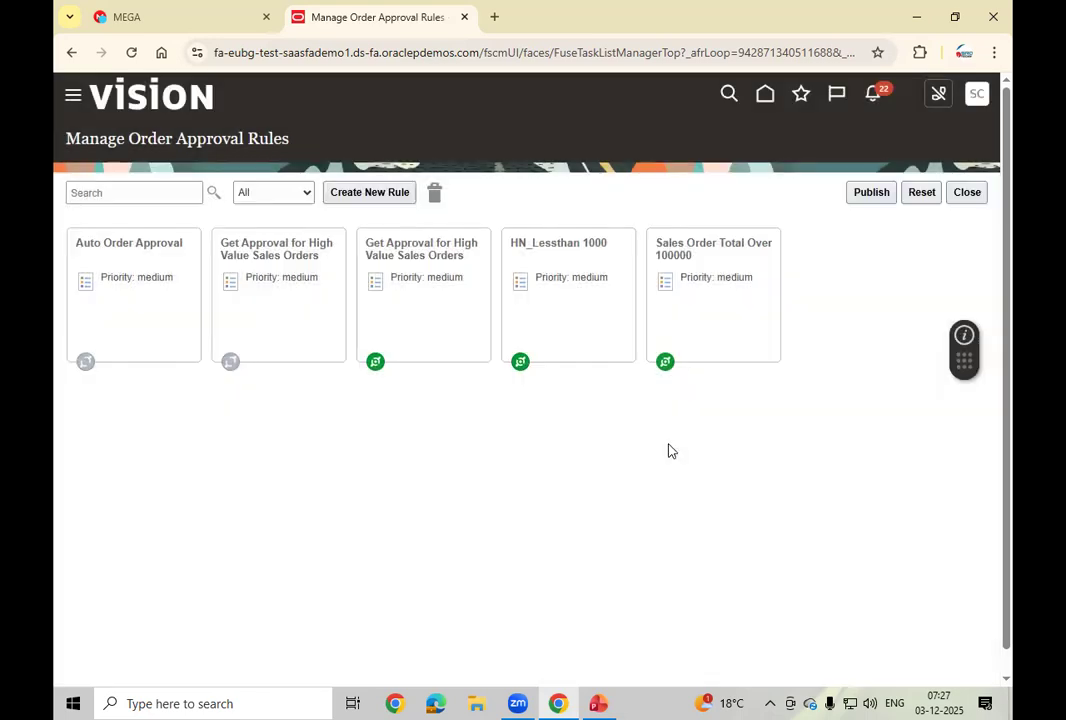
Step: Close the approval rules and open Manage Order Management Parameters from the Orders task list
{"action": "left_click", "coordinate": [967, 192]}
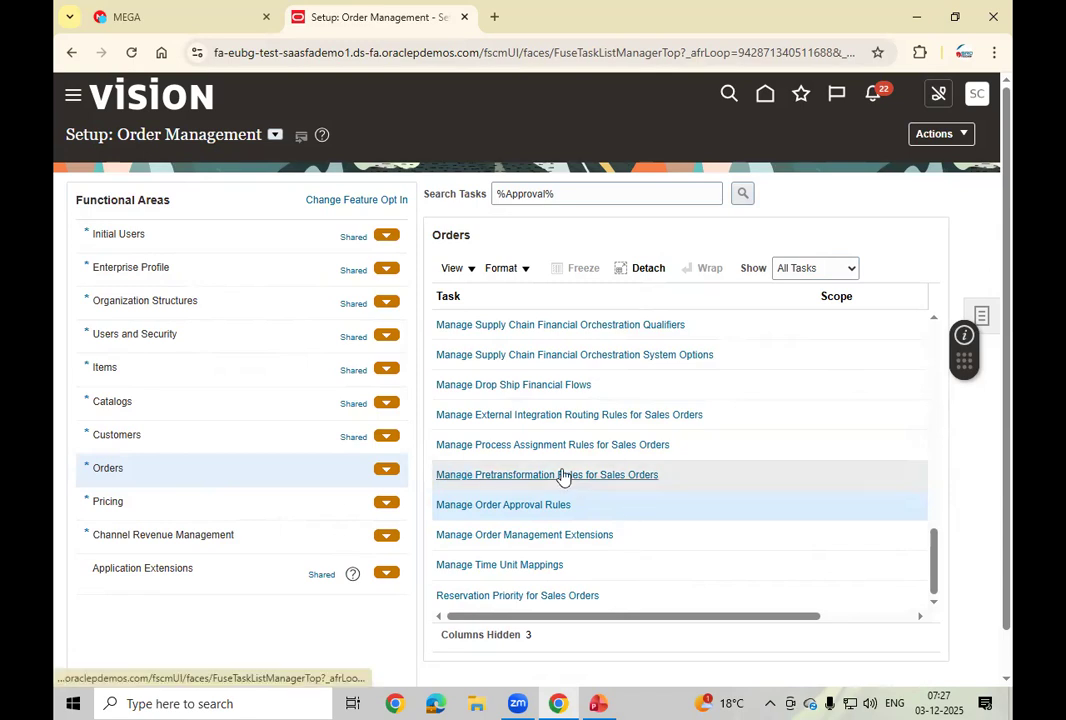
{"action": "left_click_drag", "start_coordinate": [935, 545], "coordinate": [949, 278]}
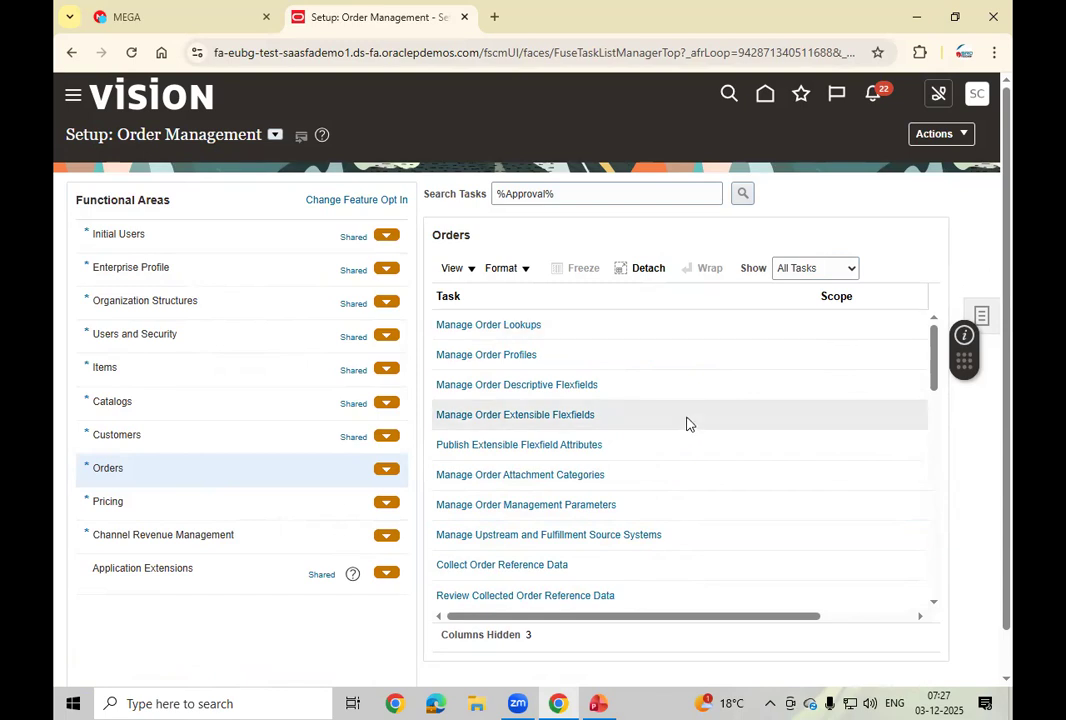
{"action": "left_click", "coordinate": [537, 511]}
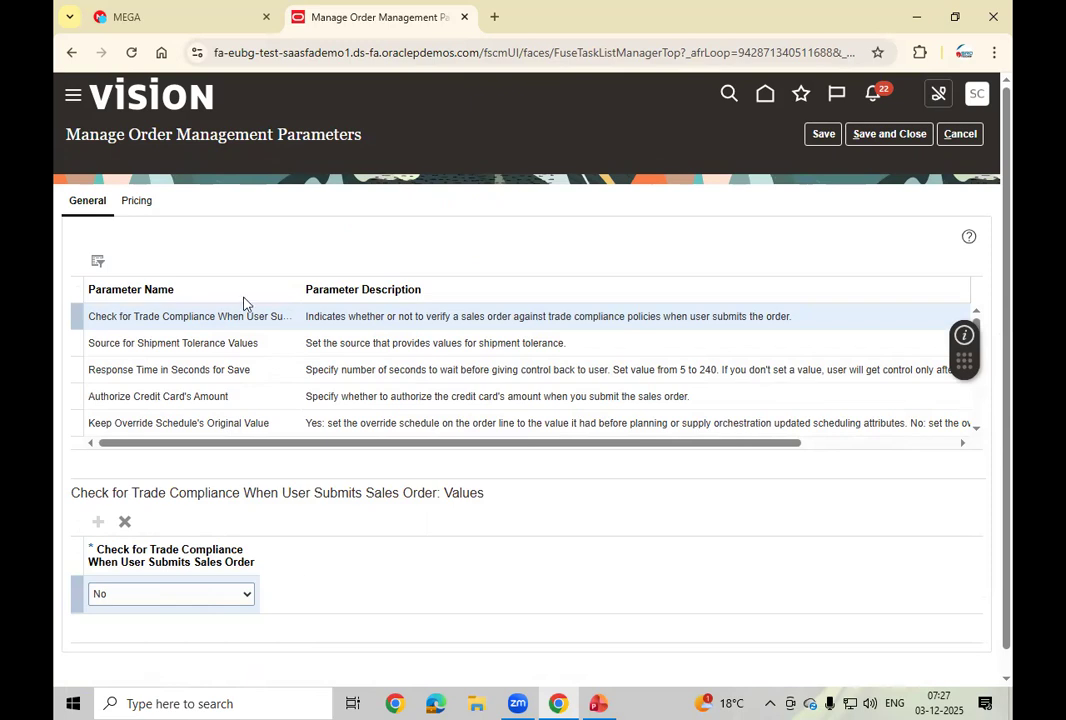
Step: Filter parameter names by %Approv% to find Start Approval Process for Sales Orders
{"action": "left_click", "coordinate": [98, 262]}
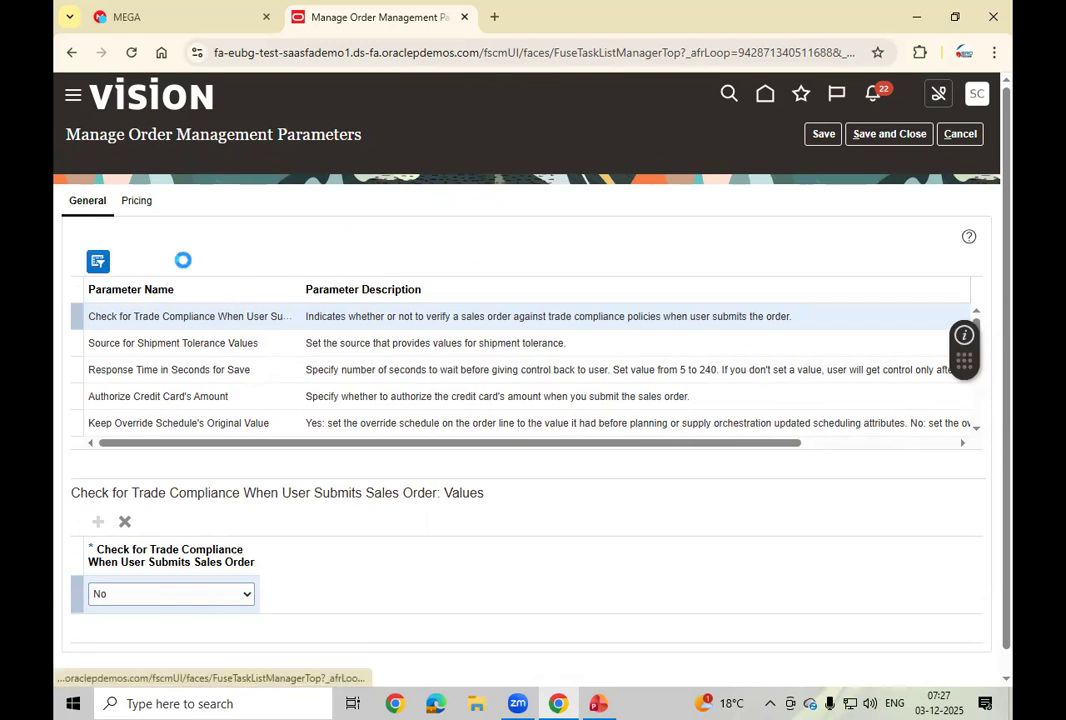
{"action": "left_click", "coordinate": [236, 293]}
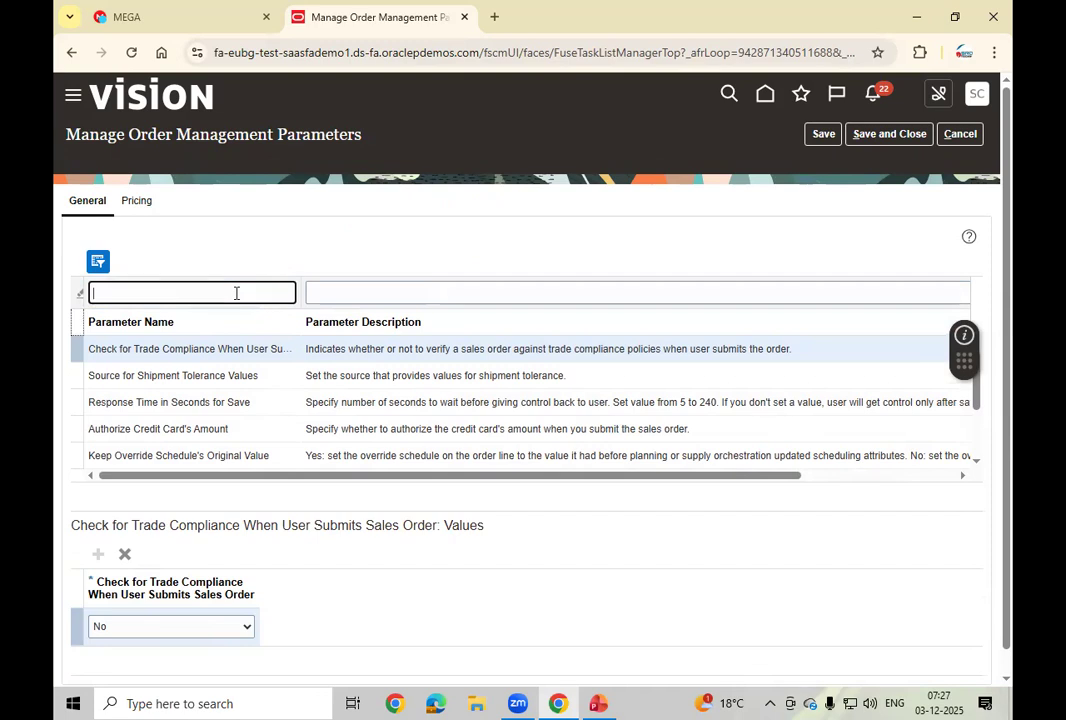
{"action": "type", "text": "%Approve%"}
{"action": "key", "text": "Return"}
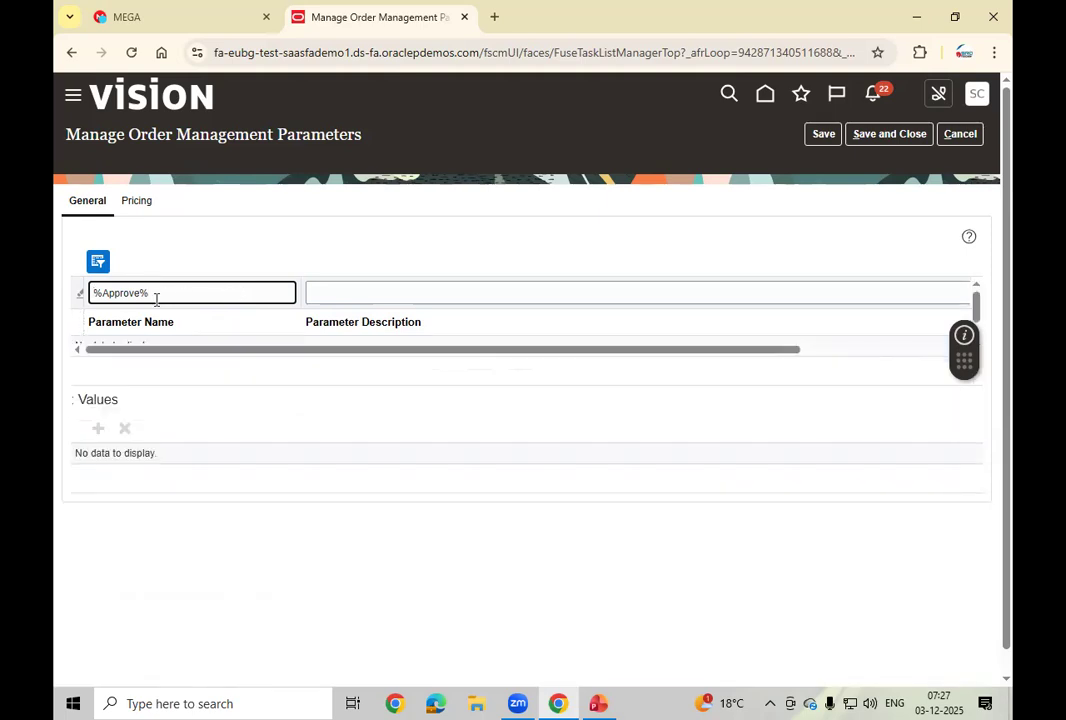
{"action": "key", "text": "Left"}
{"action": "key", "text": "BackSpace"}
{"action": "key", "text": "Return"}
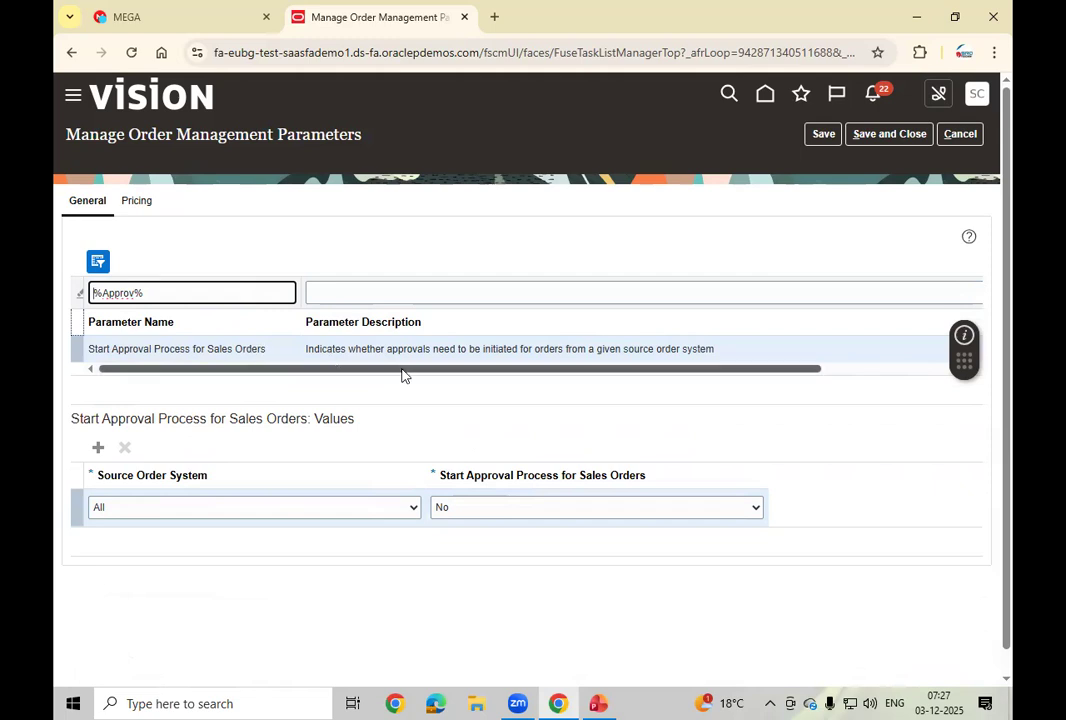
Step: Set Start Approval Process for Sales Orders to Yes, confirming the change warning
{"action": "left_click", "coordinate": [495, 508]}
{"action": "left_click", "coordinate": [469, 550]}
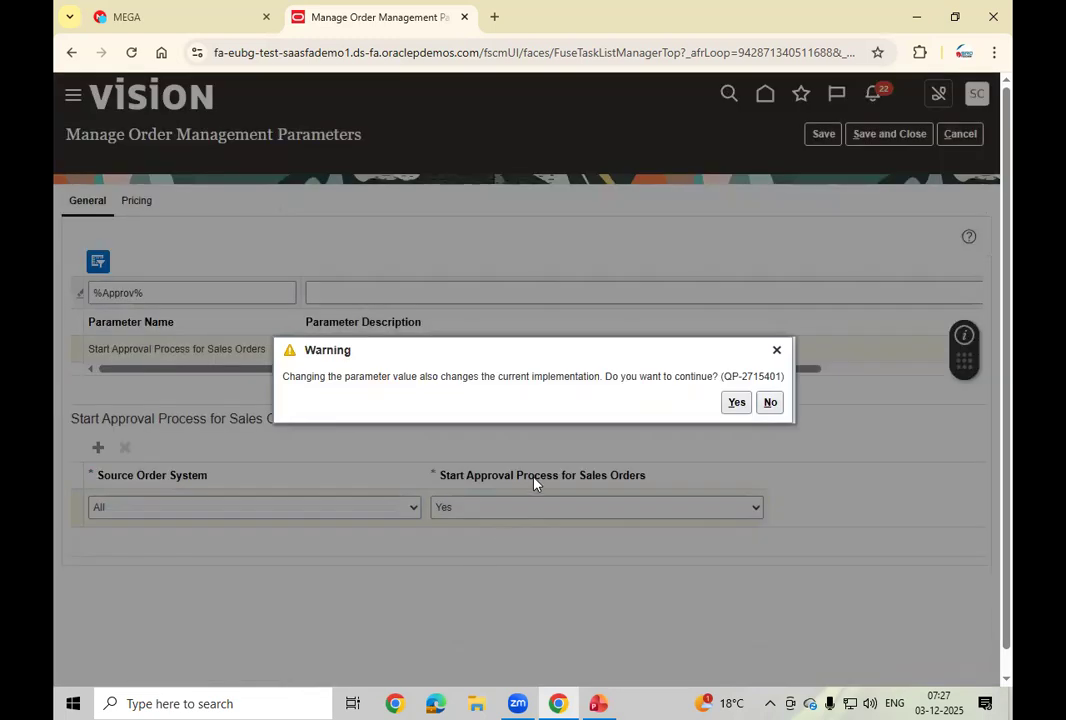
{"action": "left_click", "coordinate": [735, 403]}
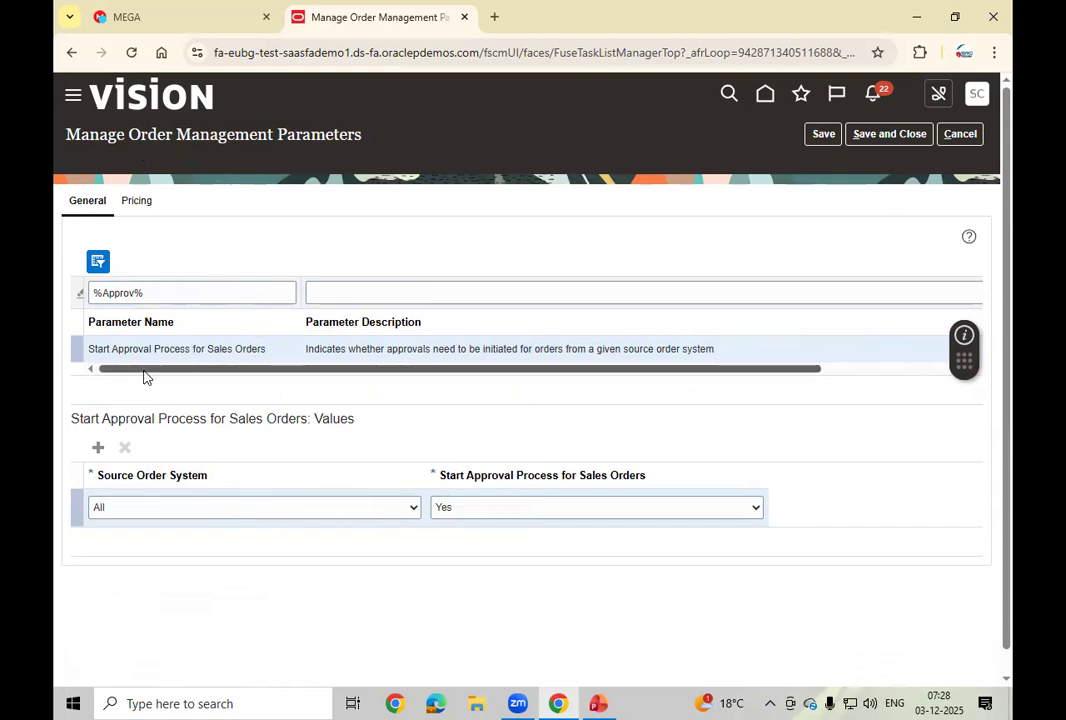
{"action": "left_click", "coordinate": [278, 510]}
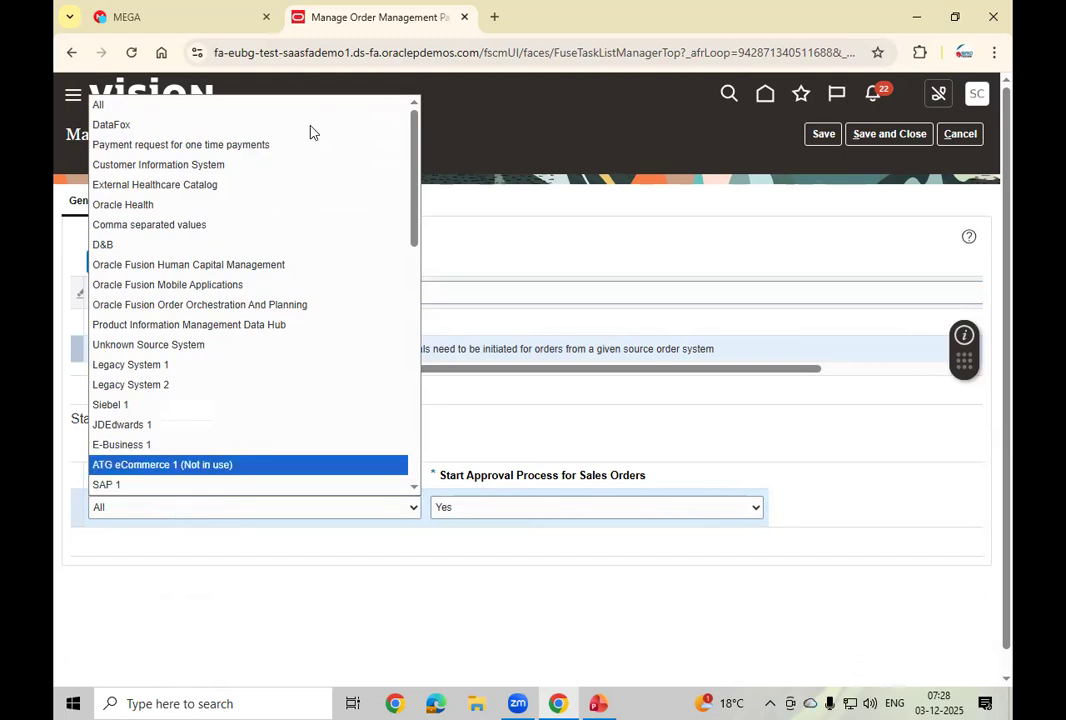
Step: Browse the Source Order System options and close the list with All still selected
{"action": "left_click_drag", "start_coordinate": [416, 176], "coordinate": [417, 282]}
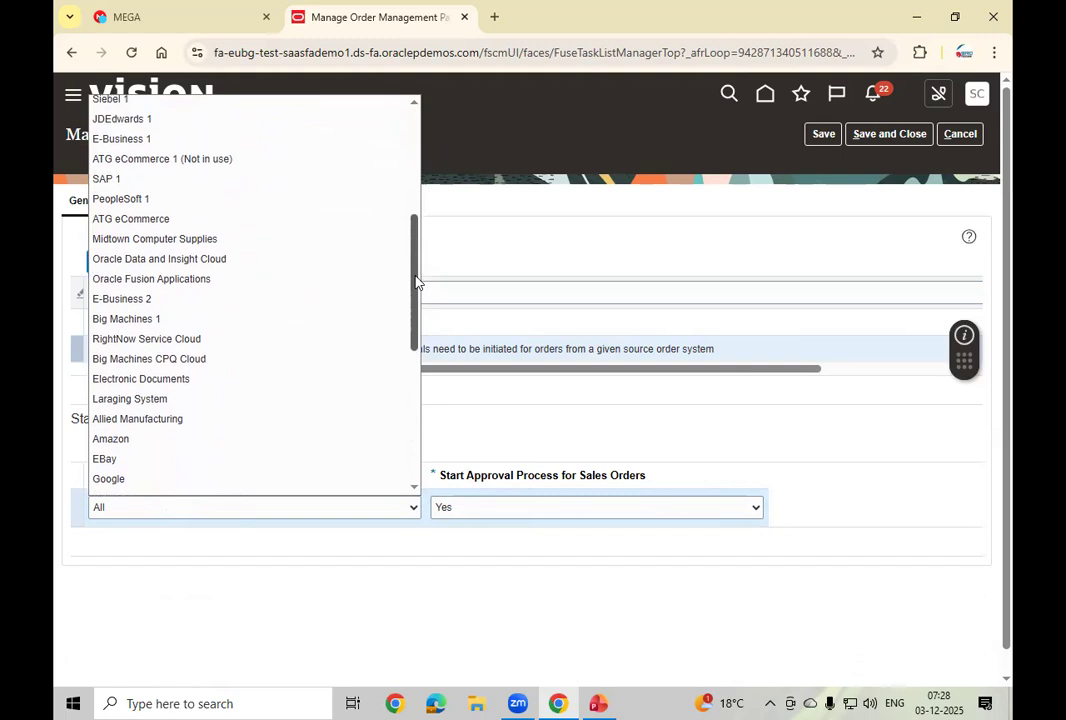
{"action": "left_click_drag", "start_coordinate": [417, 282], "coordinate": [418, 175]}
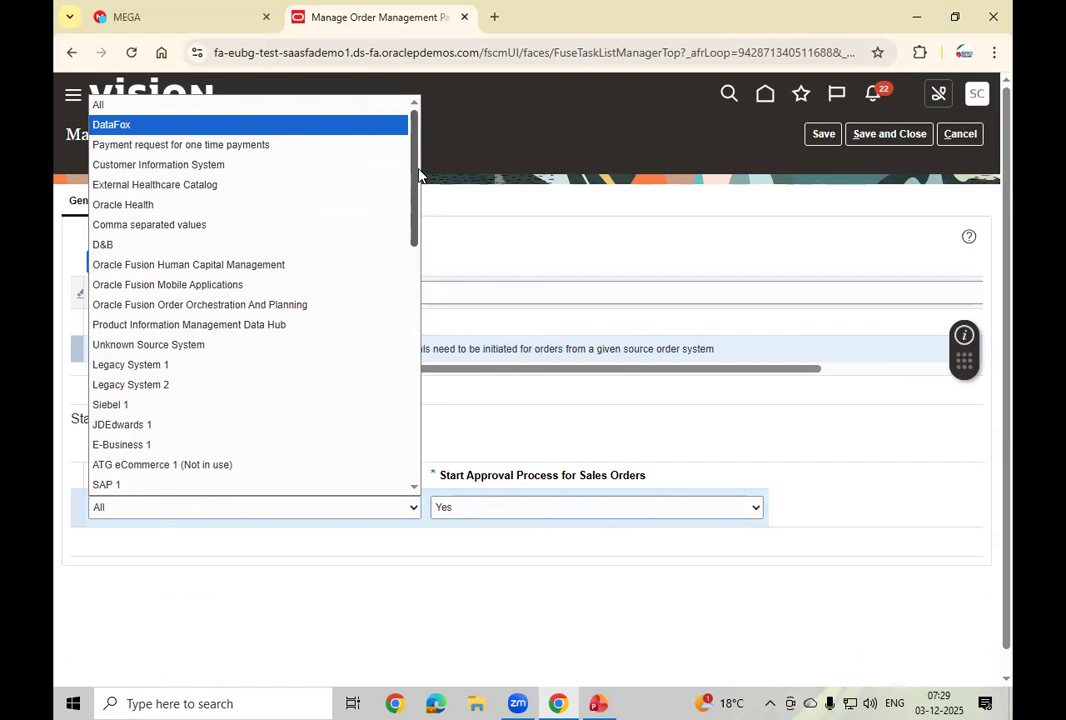
{"action": "left_click_drag", "start_coordinate": [418, 175], "coordinate": [410, 206]}
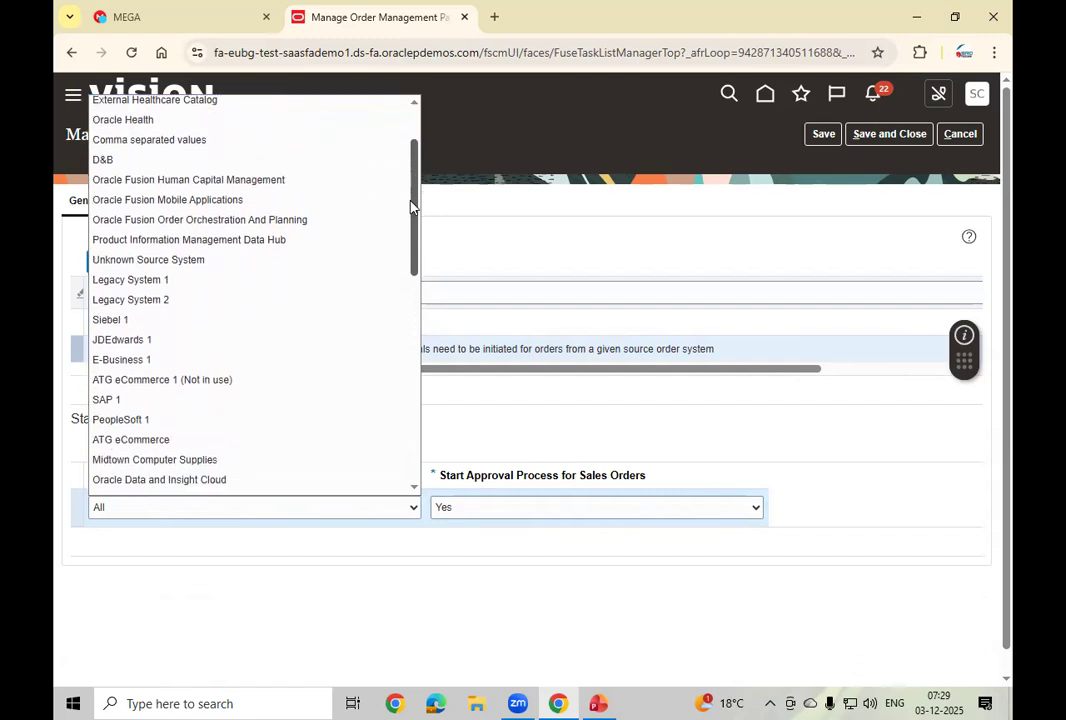
{"action": "left_click_drag", "start_coordinate": [410, 206], "coordinate": [412, 218]}
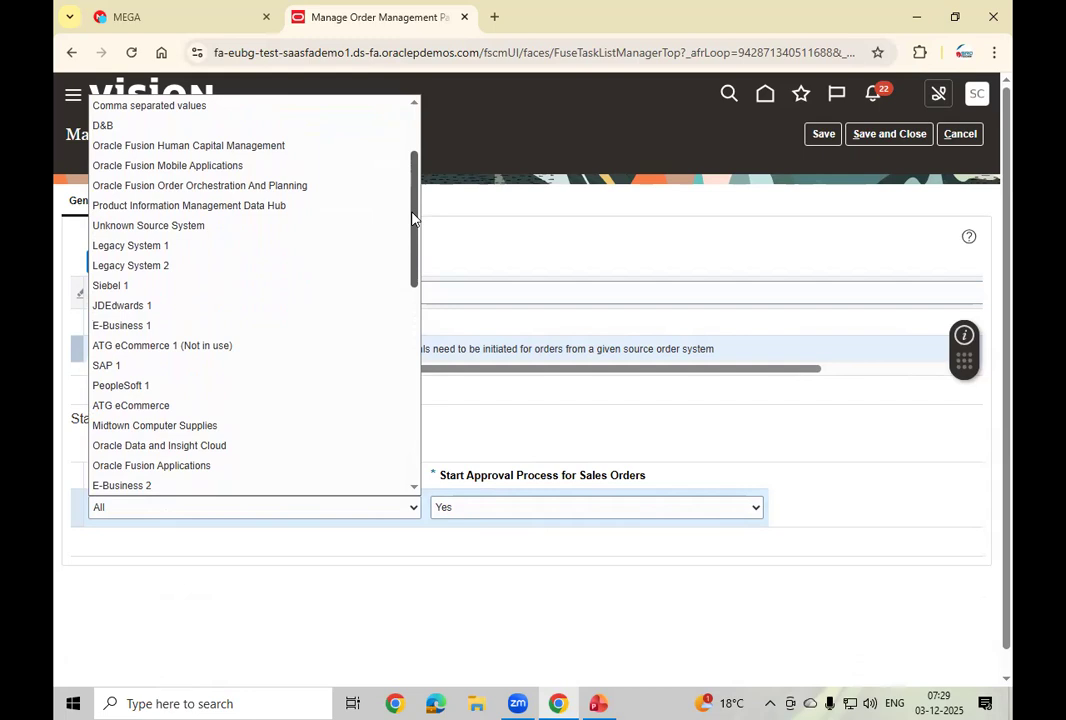
{"action": "left_click_drag", "start_coordinate": [412, 218], "coordinate": [412, 232]}
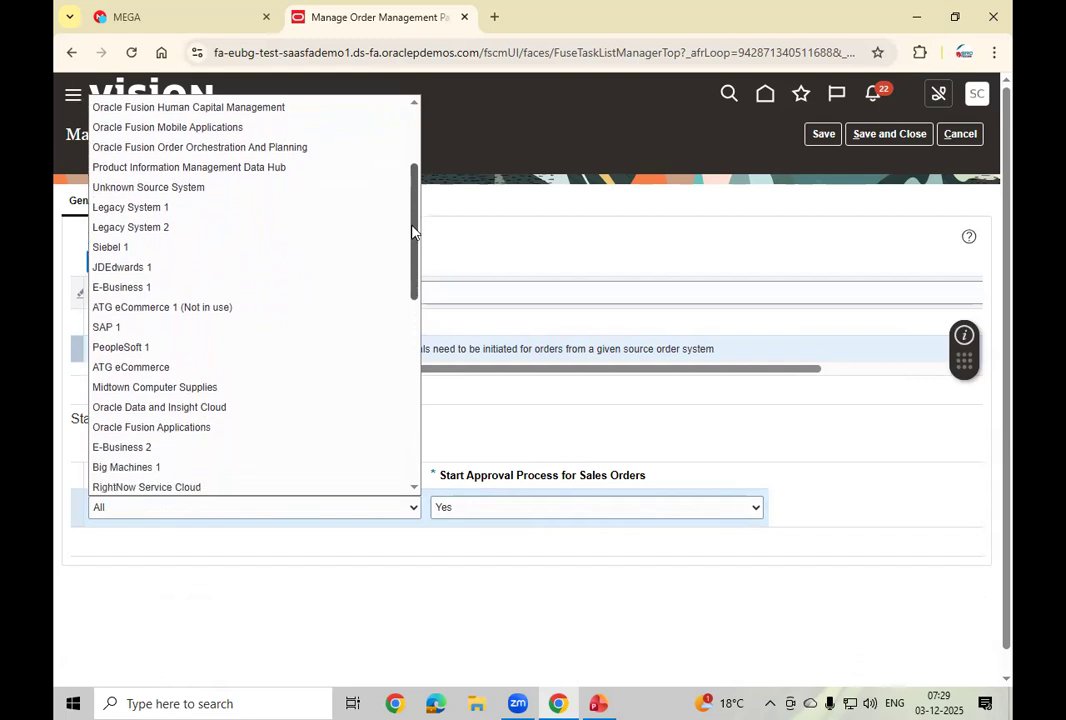
{"action": "left_click_drag", "start_coordinate": [412, 232], "coordinate": [418, 376]}
{"action": "mouse_move", "coordinate": [416, 375]}
{"action": "left_mouse_down"}
{"action": "mouse_move", "coordinate": [416, 418]}
{"action": "mouse_move", "coordinate": [401, 168]}
{"action": "left_mouse_up"}
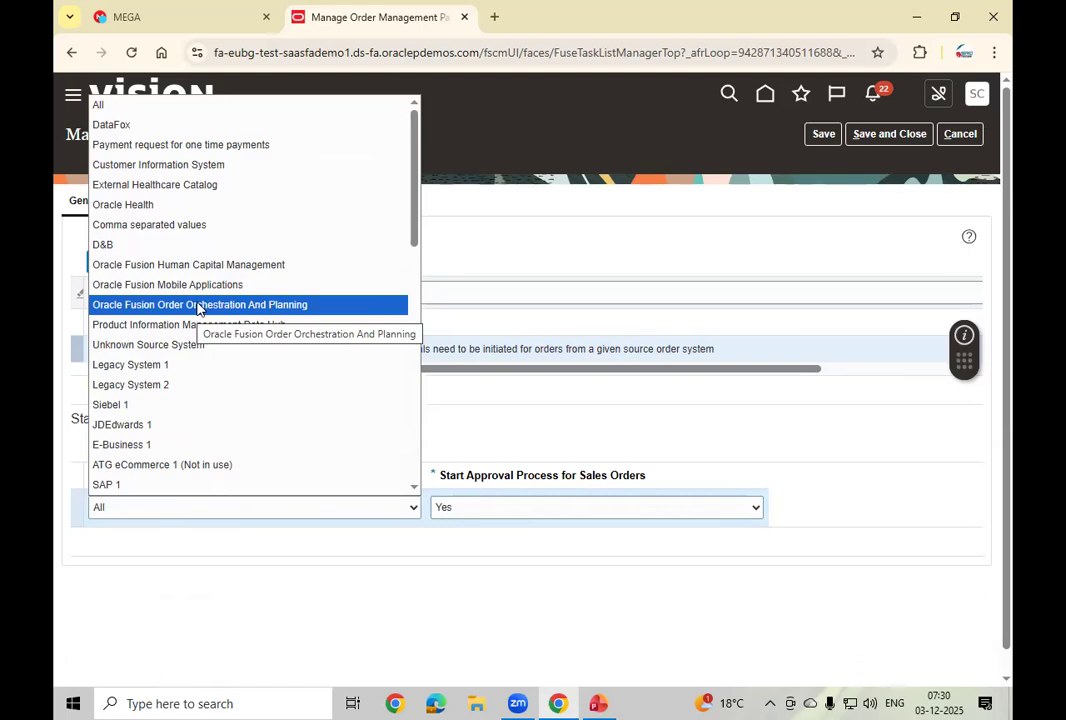
{"action": "left_click", "coordinate": [505, 250]}
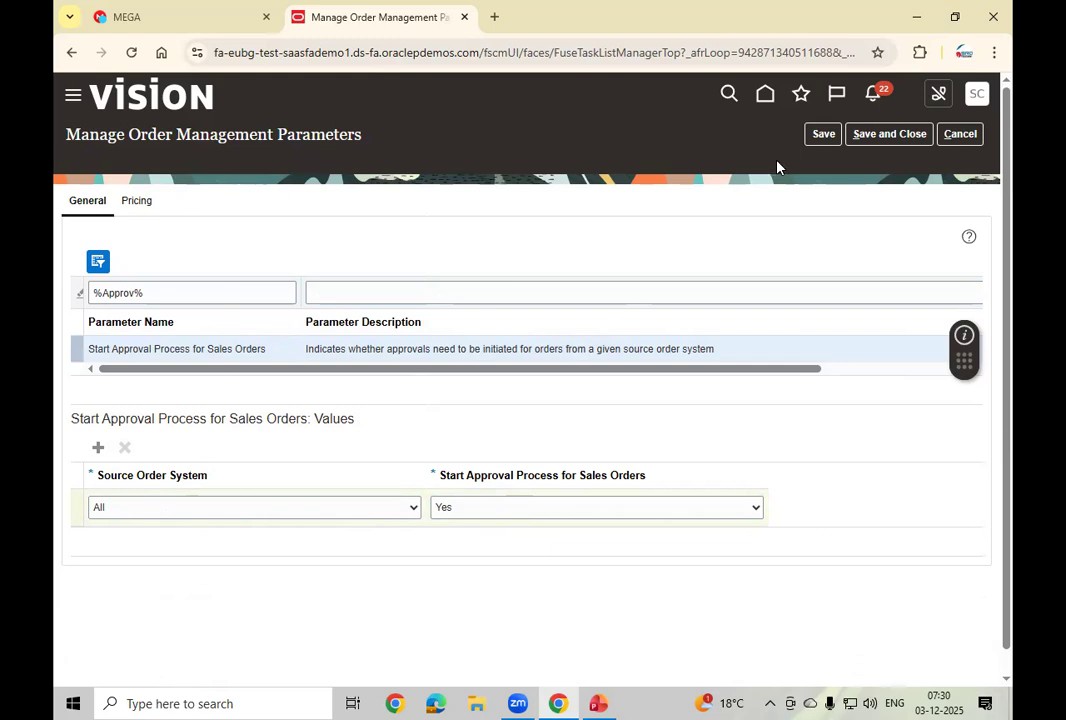
Step: Save and close the Order Management parameters page, then go back to the home page
{"action": "left_click", "coordinate": [823, 133]}
{"action": "left_click", "coordinate": [889, 137]}
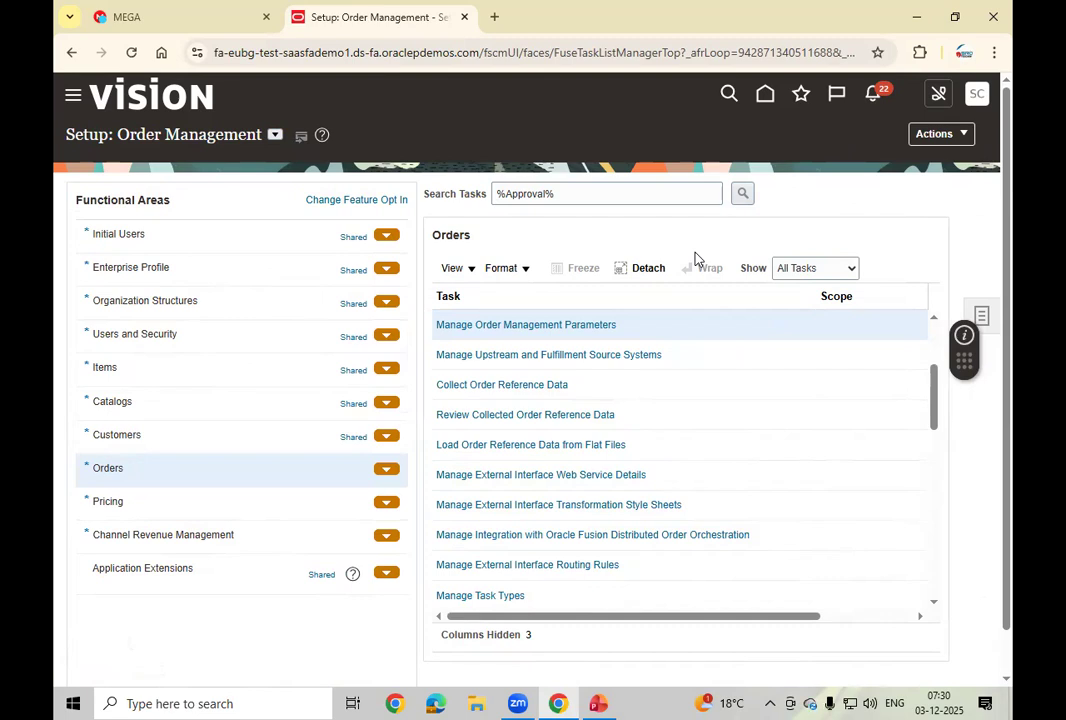
{"action": "left_click", "coordinate": [765, 96]}
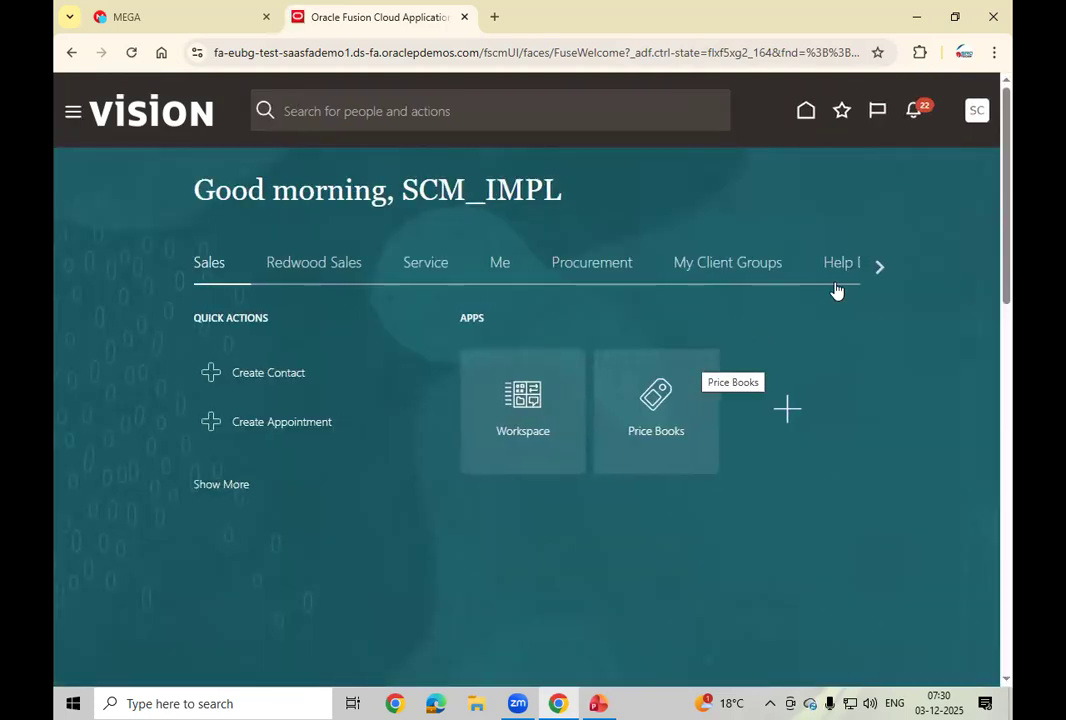
Step: Open the Order Management app from the home page's Order Management tab
{"action": "left_click", "coordinate": [878, 272]}
{"action": "left_click", "coordinate": [878, 270]}
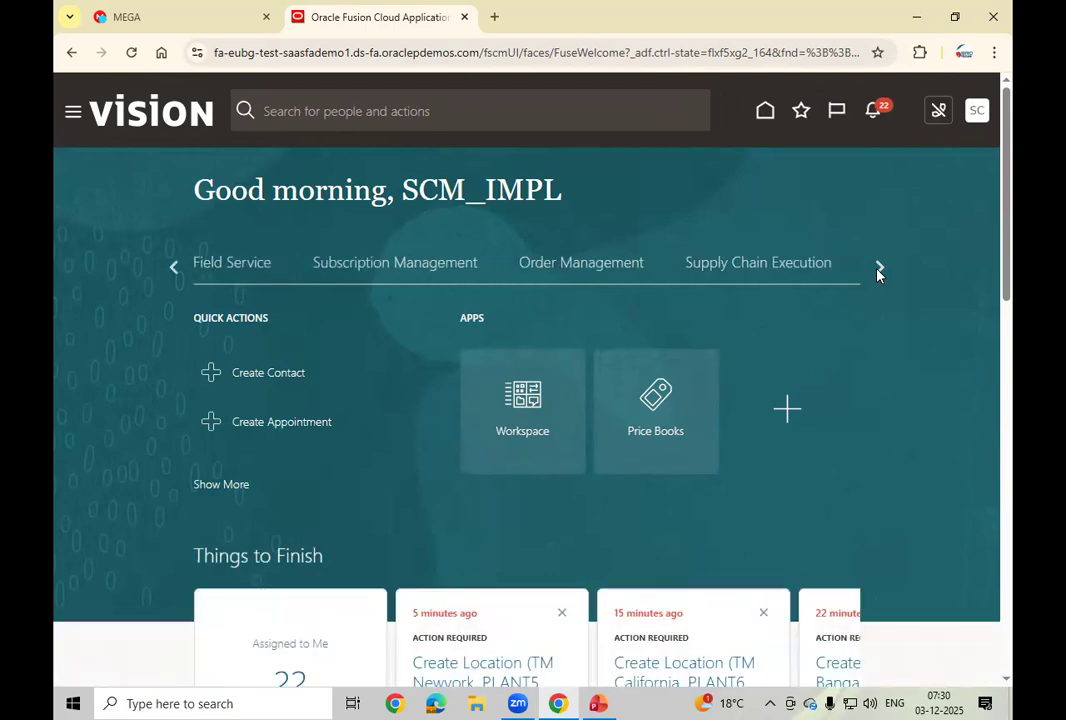
{"action": "left_click", "coordinate": [596, 266]}
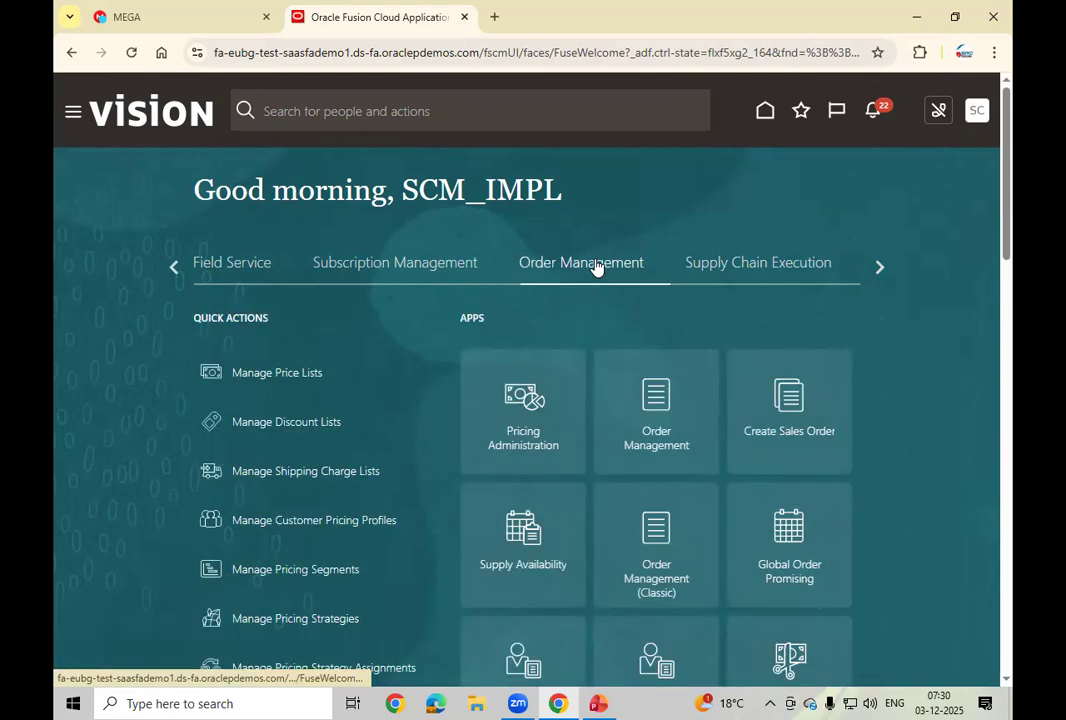
{"action": "left_click", "coordinate": [654, 444]}
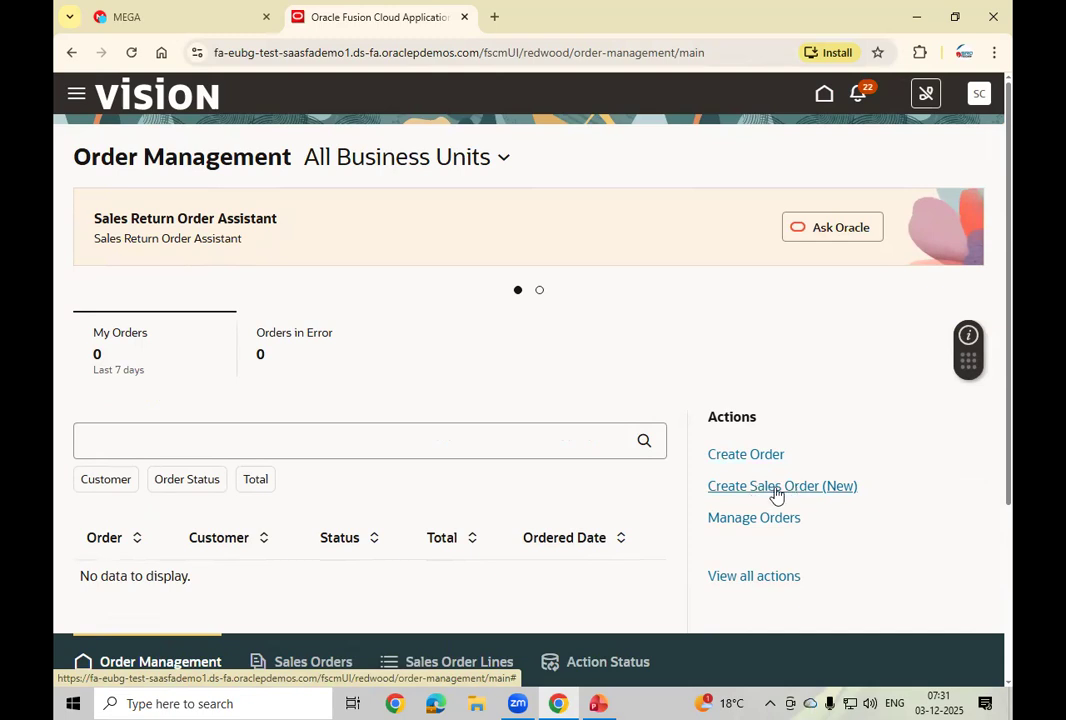
Step: Start a new sales order in US1 Business Unit
{"action": "left_click", "coordinate": [795, 493]}
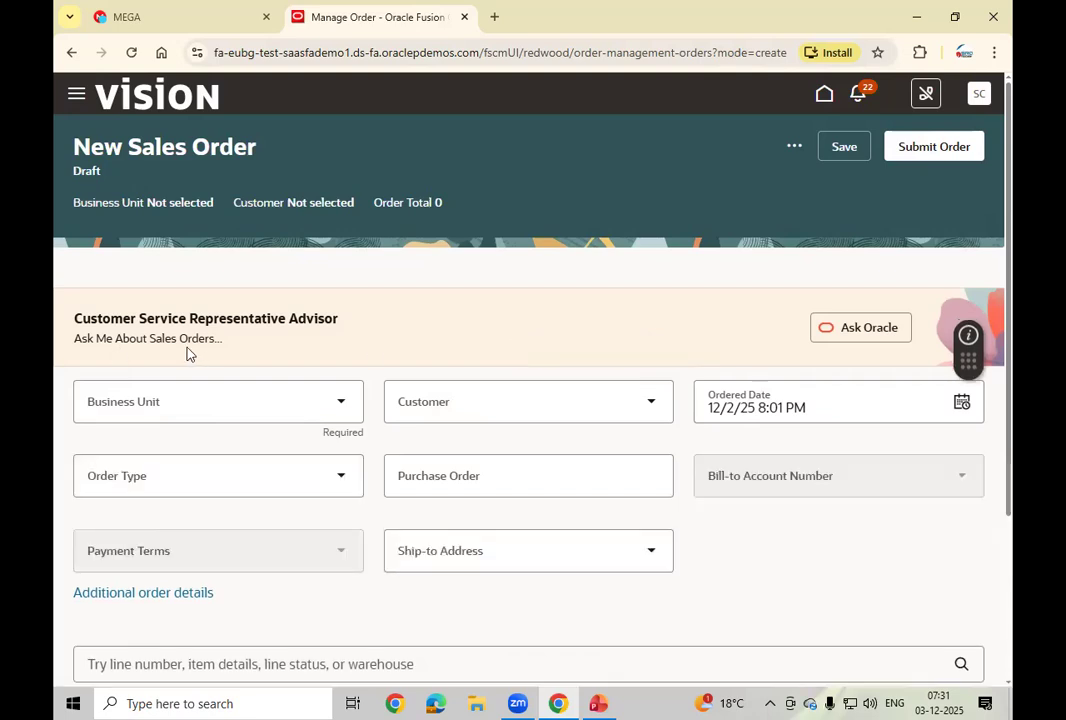
{"action": "left_click", "coordinate": [341, 406]}
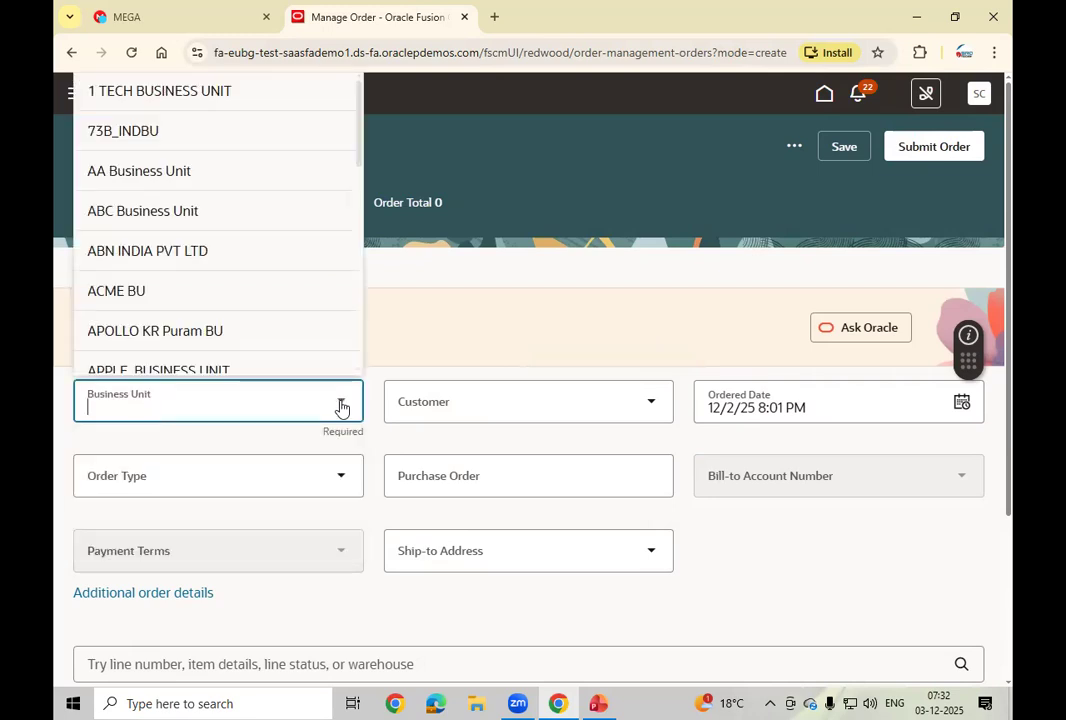
{"action": "type", "text": "us1"}
{"action": "left_click", "coordinate": [238, 445]}
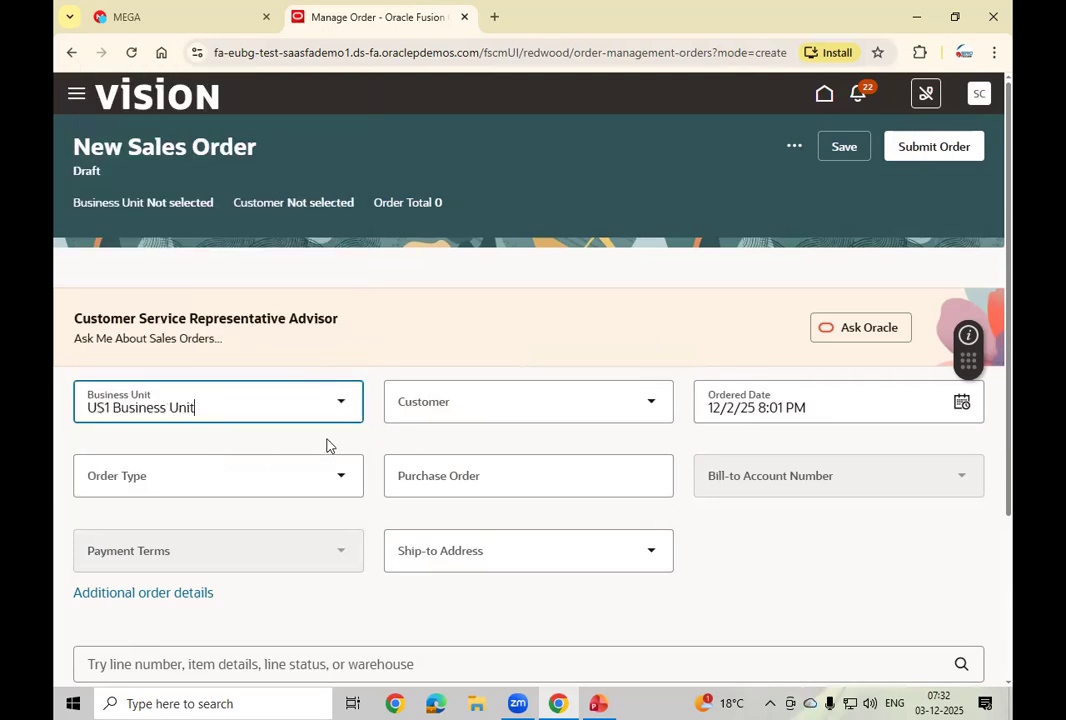
Step: Choose customer Business World and order type Standard Sales, leaving the purchase order blank
{"action": "left_click", "coordinate": [559, 411]}
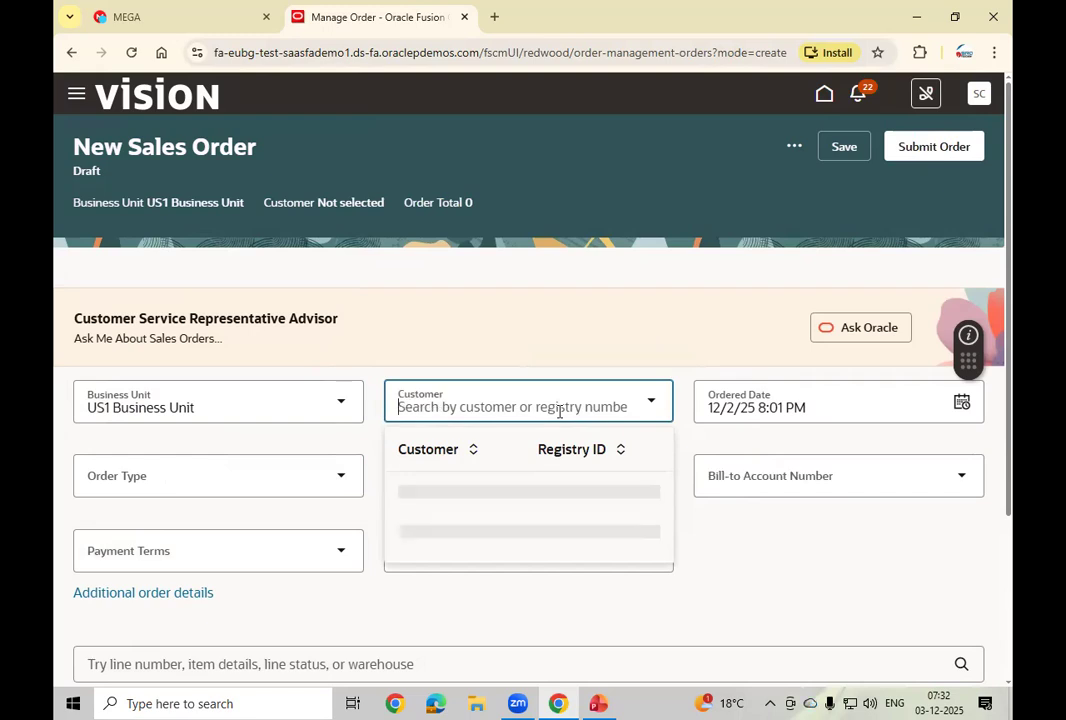
{"action": "type", "text": "busine"}
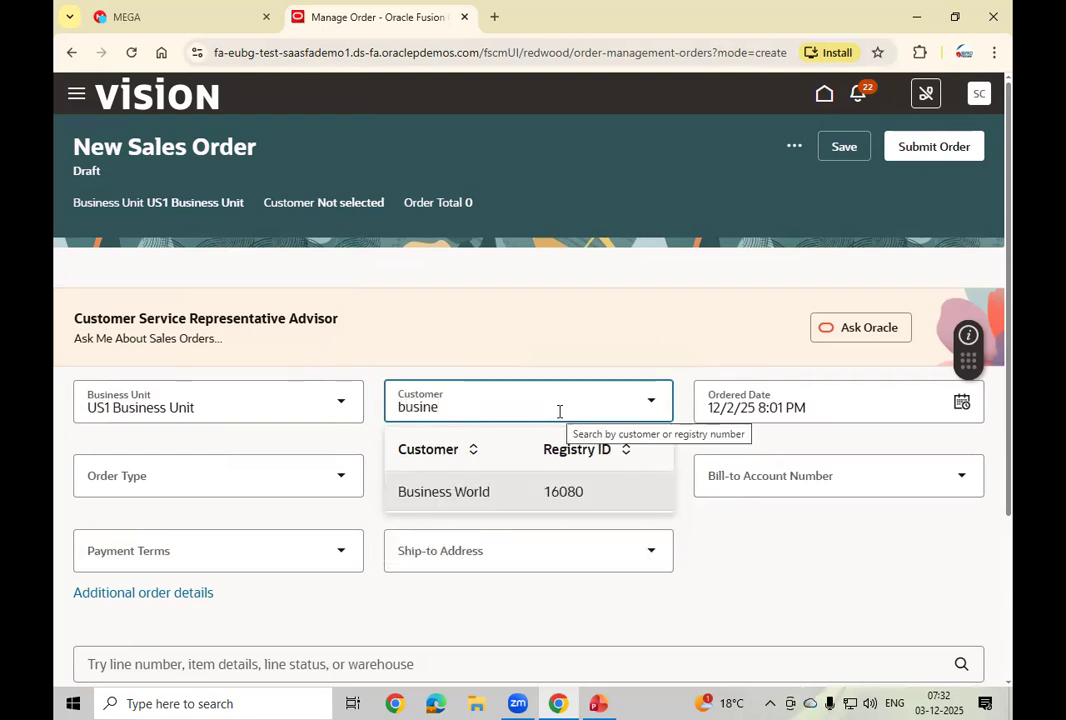
{"action": "left_click", "coordinate": [497, 494]}
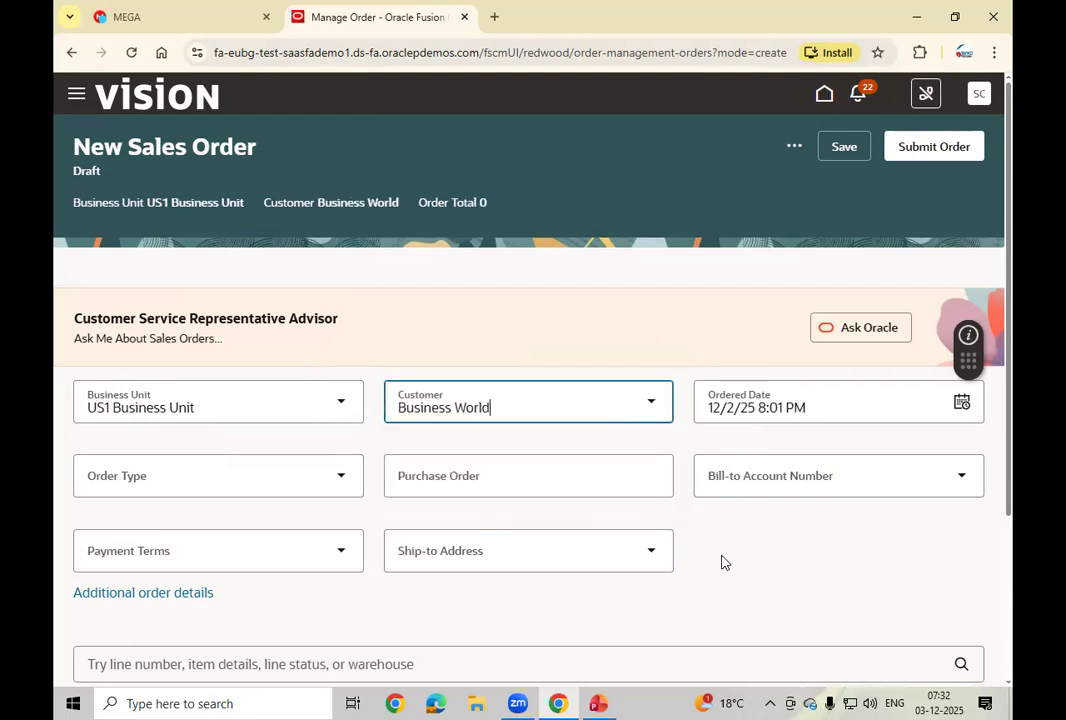
{"action": "left_click", "coordinate": [224, 485]}
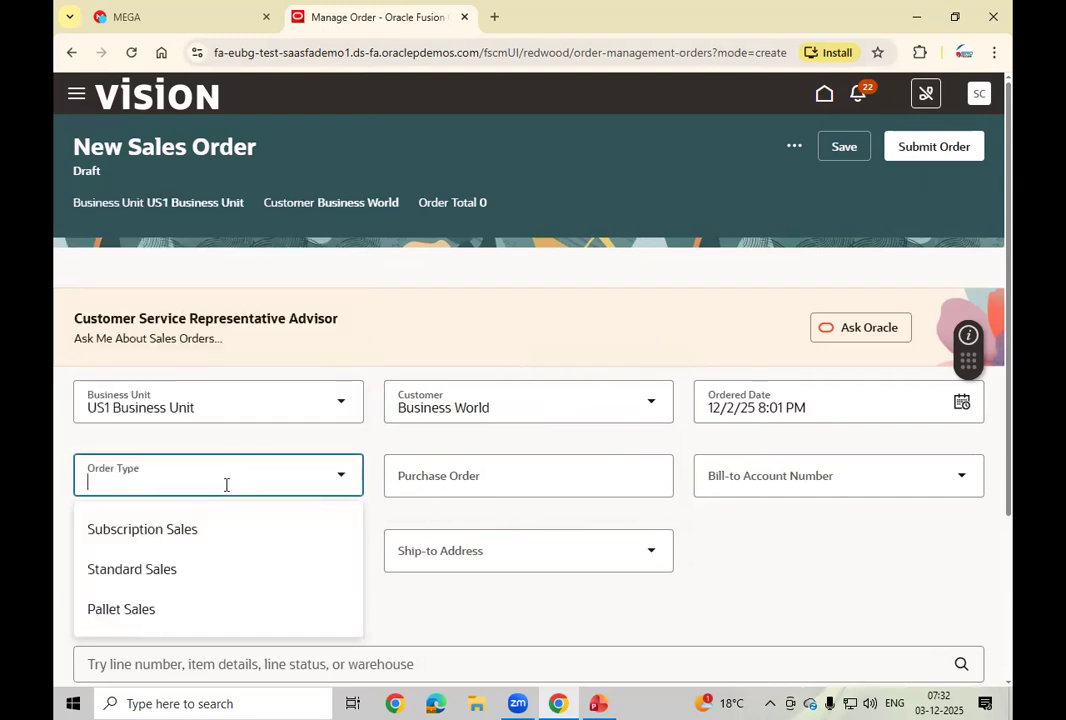
{"action": "left_click", "coordinate": [194, 576]}
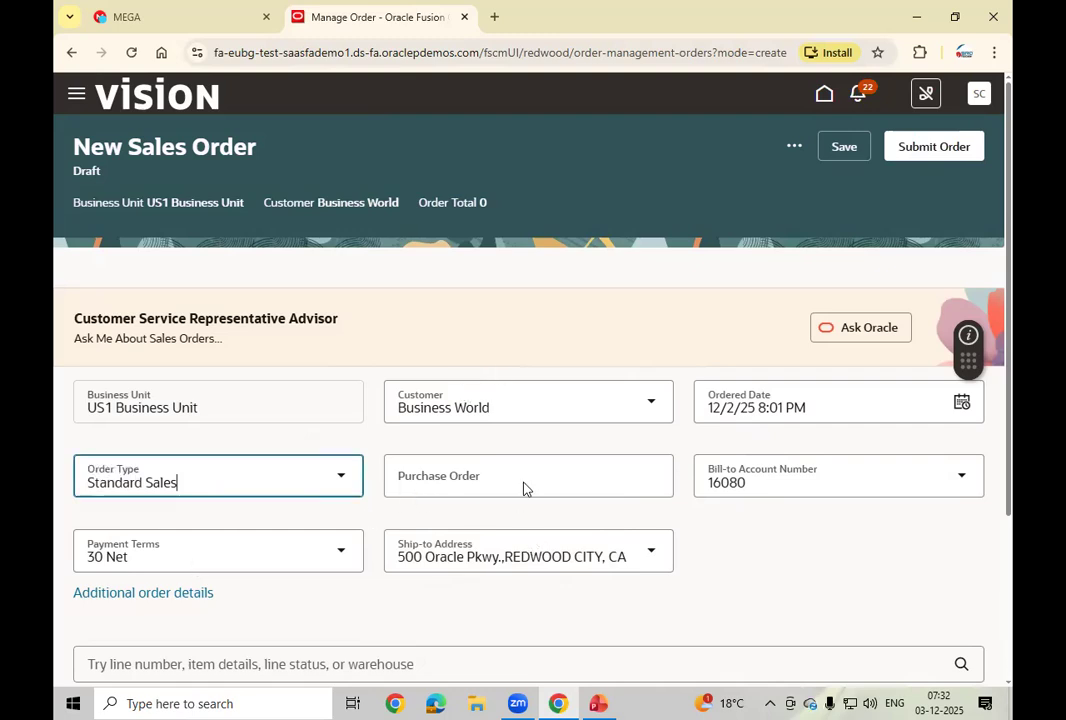
{"action": "left_click", "coordinate": [476, 480]}
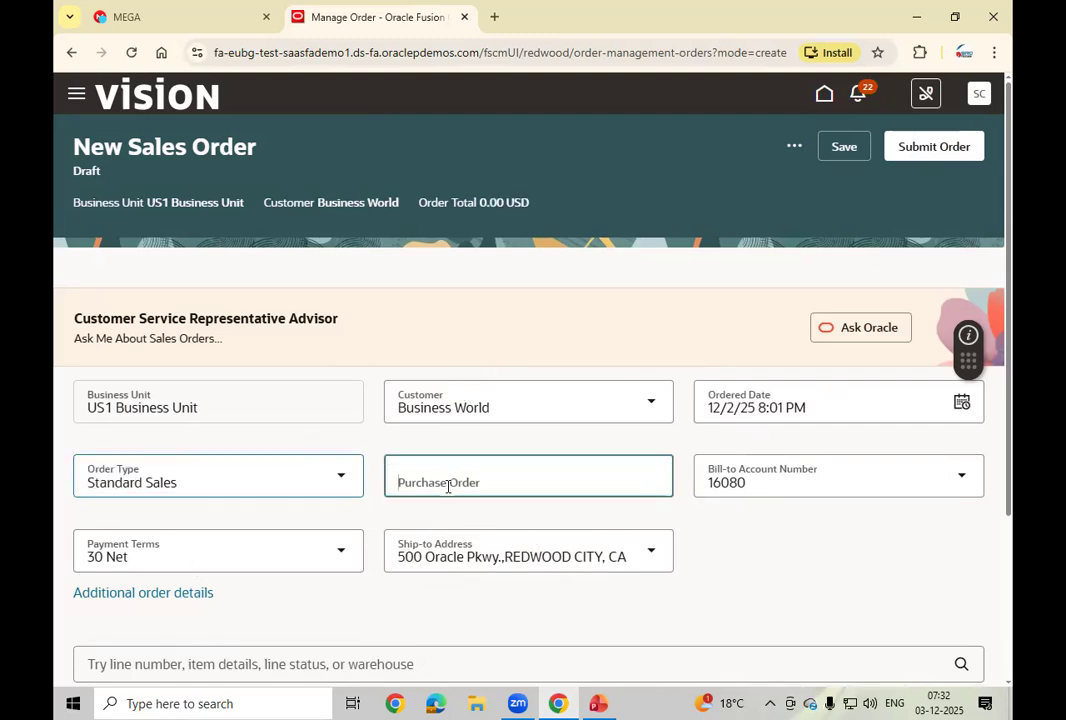
{"action": "left_click", "coordinate": [835, 581]}
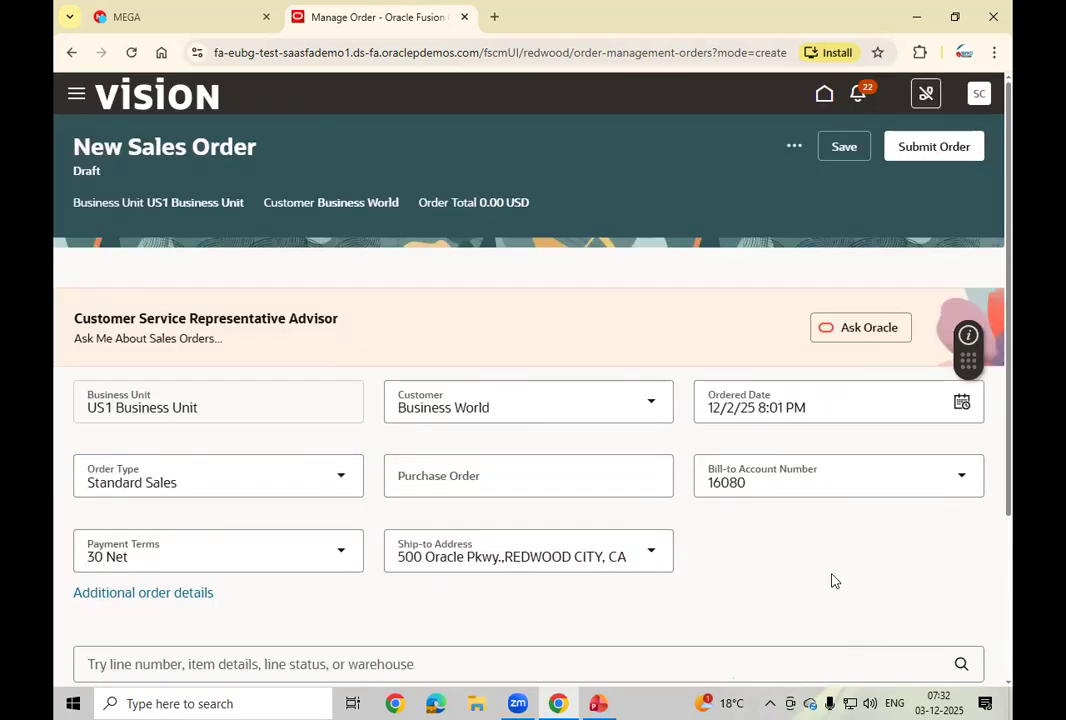
Step: Add order line 1 with item AS00101, Alliance Premium Software
{"action": "scroll", "coordinate": [835, 581], "scroll_direction": "down", "scroll_amount": 3}
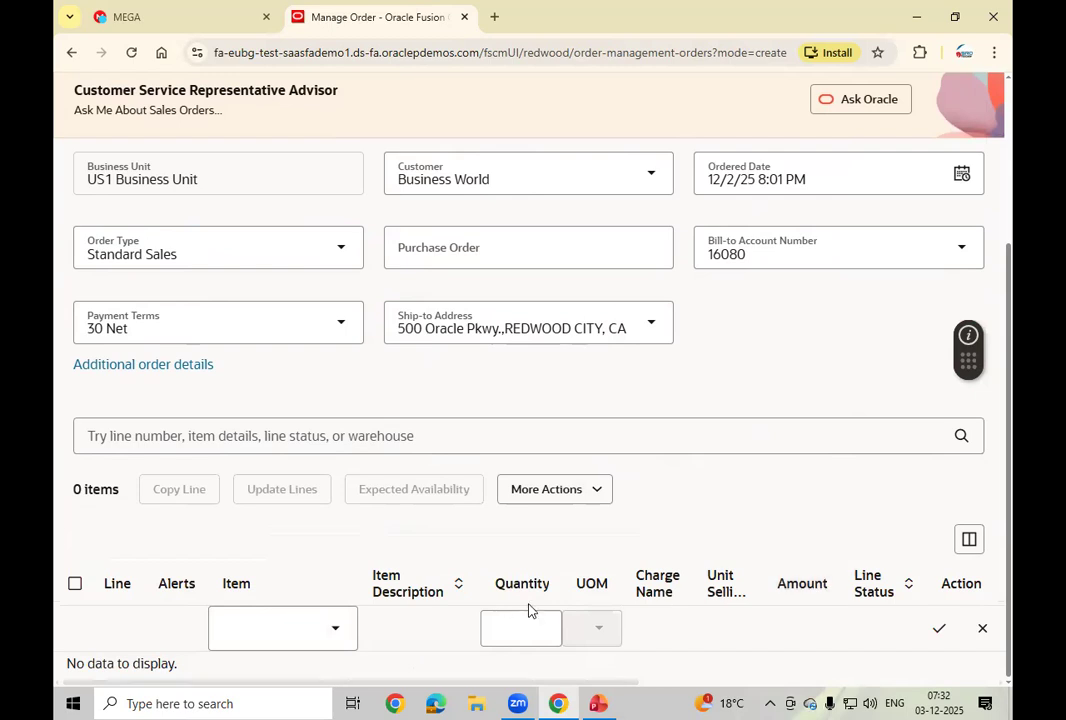
{"action": "left_click", "coordinate": [266, 629]}
{"action": "type", "text": "AS0"}
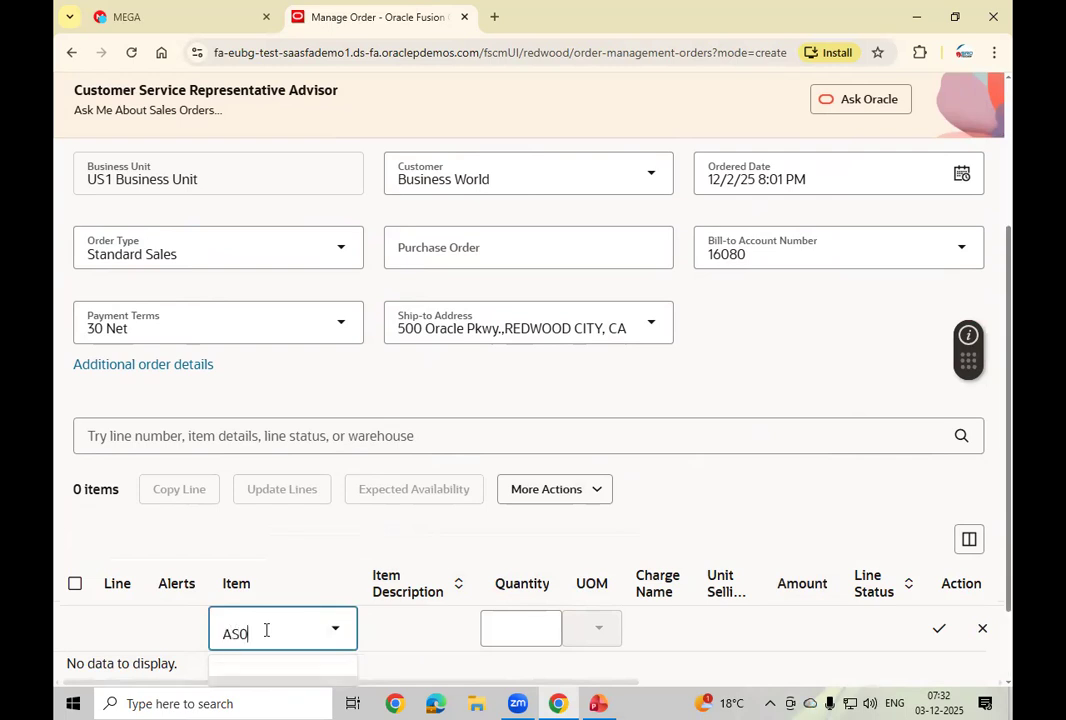
{"action": "type", "text": "0101"}
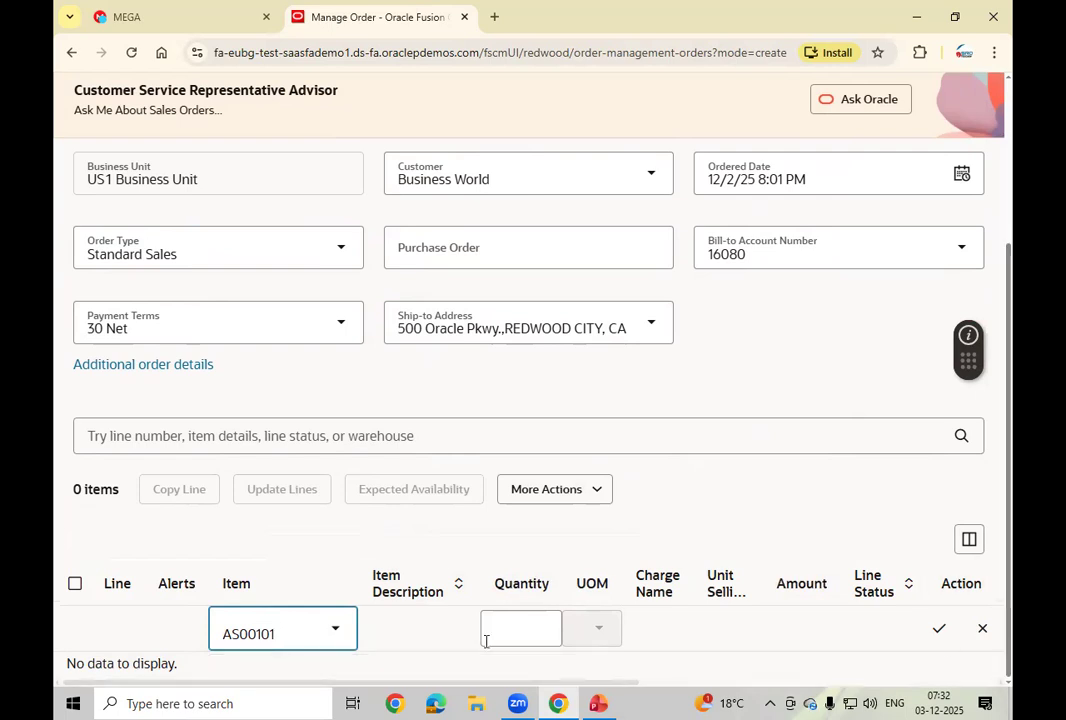
{"action": "key", "text": "Tab"}
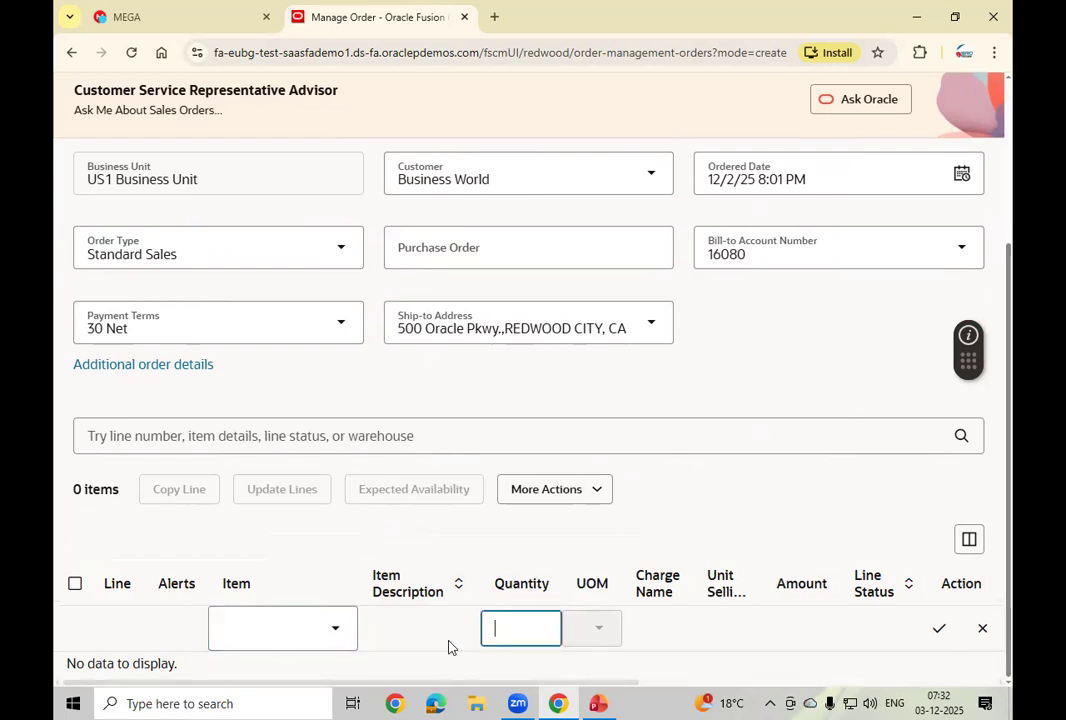
{"action": "left_click", "coordinate": [724, 514]}
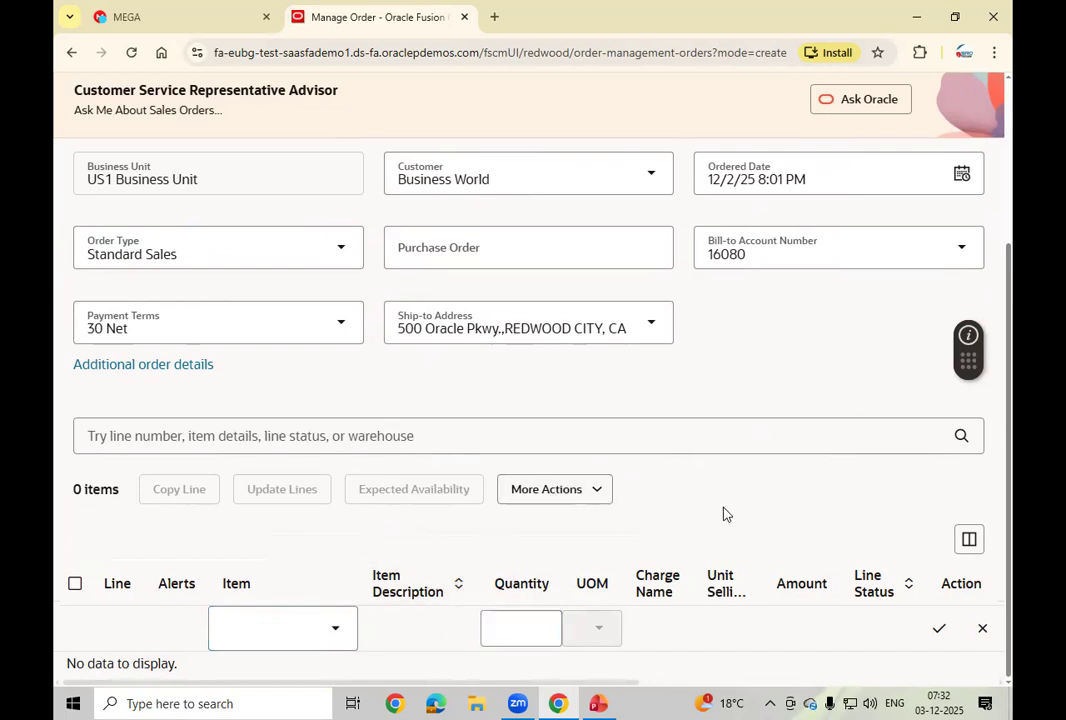
{"action": "scroll", "coordinate": [724, 514], "scroll_direction": "up", "scroll_amount": 1}
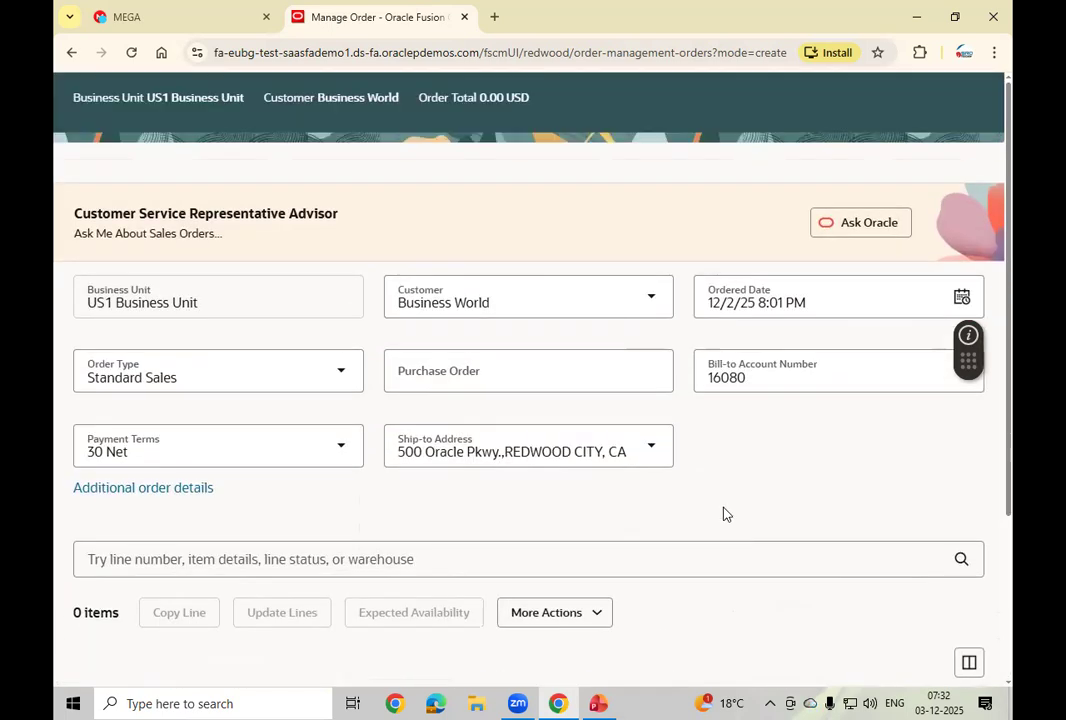
{"action": "scroll", "coordinate": [724, 514], "scroll_direction": "down", "scroll_amount": 1}
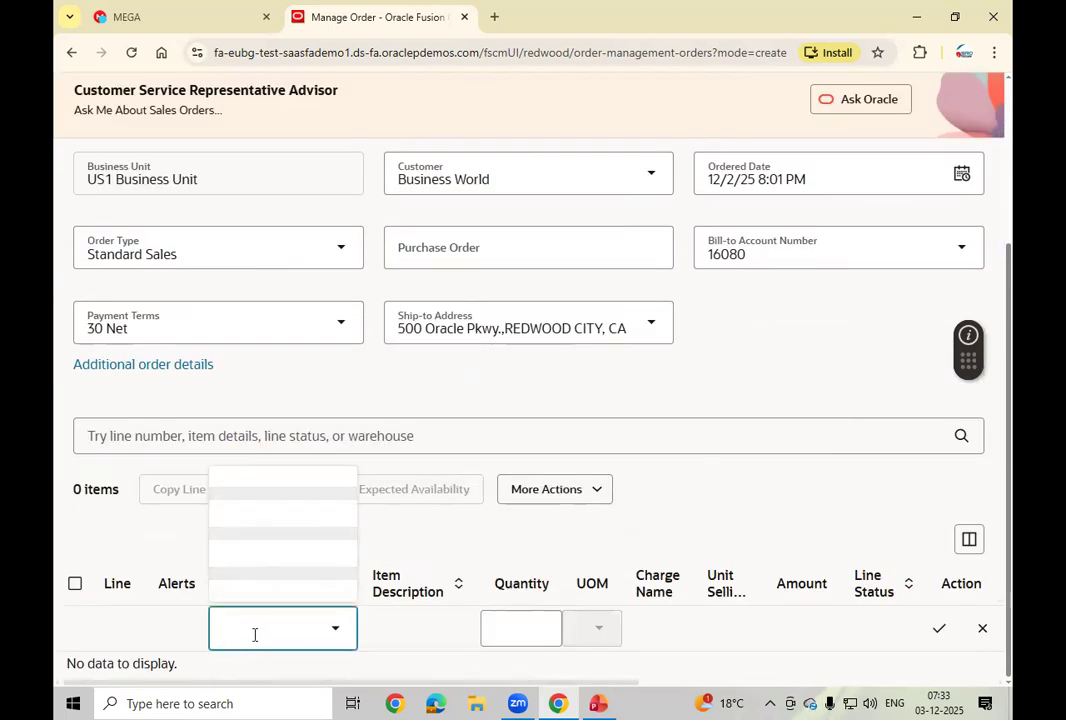
{"action": "type", "text": "AS00101"}
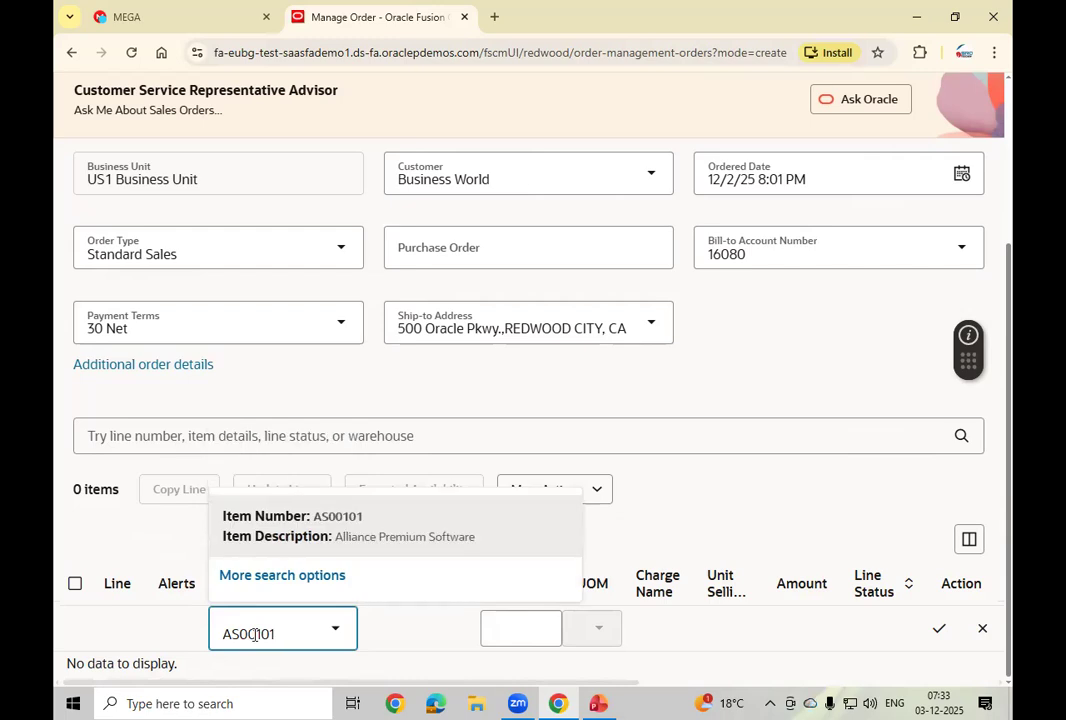
{"action": "left_click", "coordinate": [435, 518]}
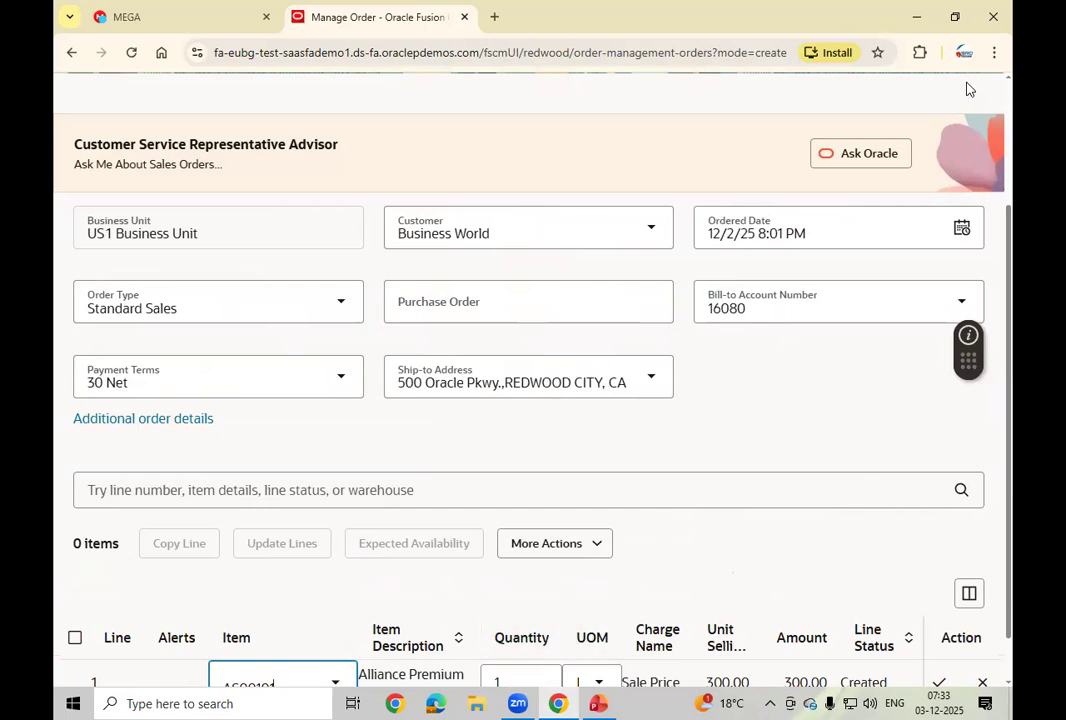
Step: Zoom the browser page out to 80%
{"action": "left_click", "coordinate": [996, 56]}
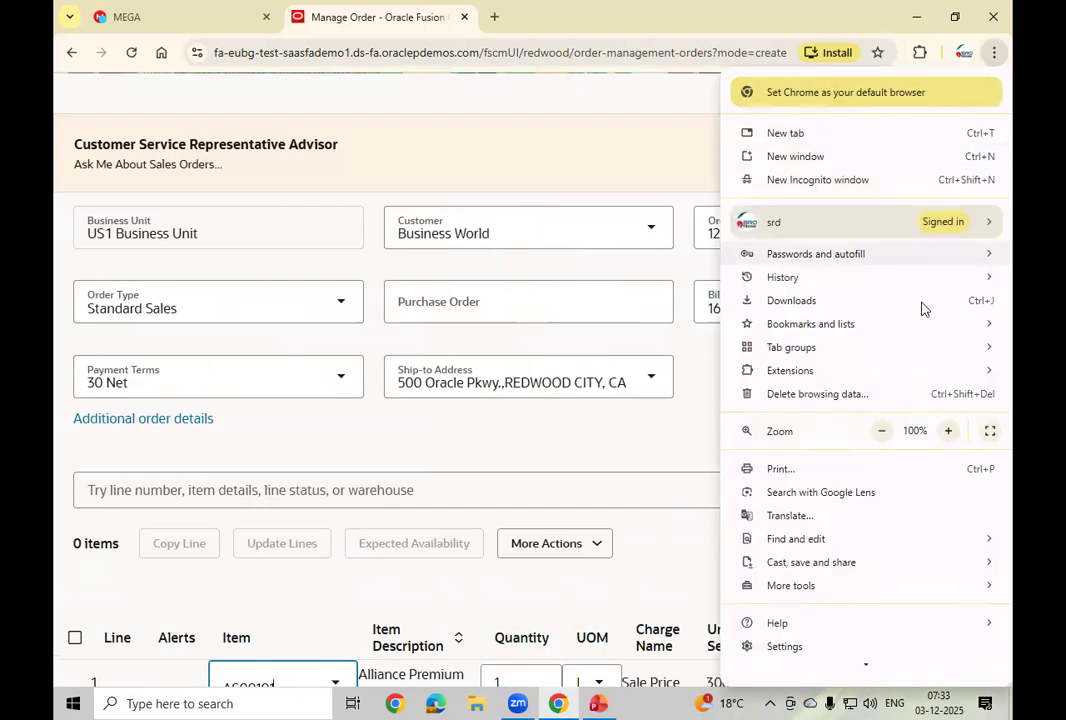
{"action": "left_click", "coordinate": [884, 434]}
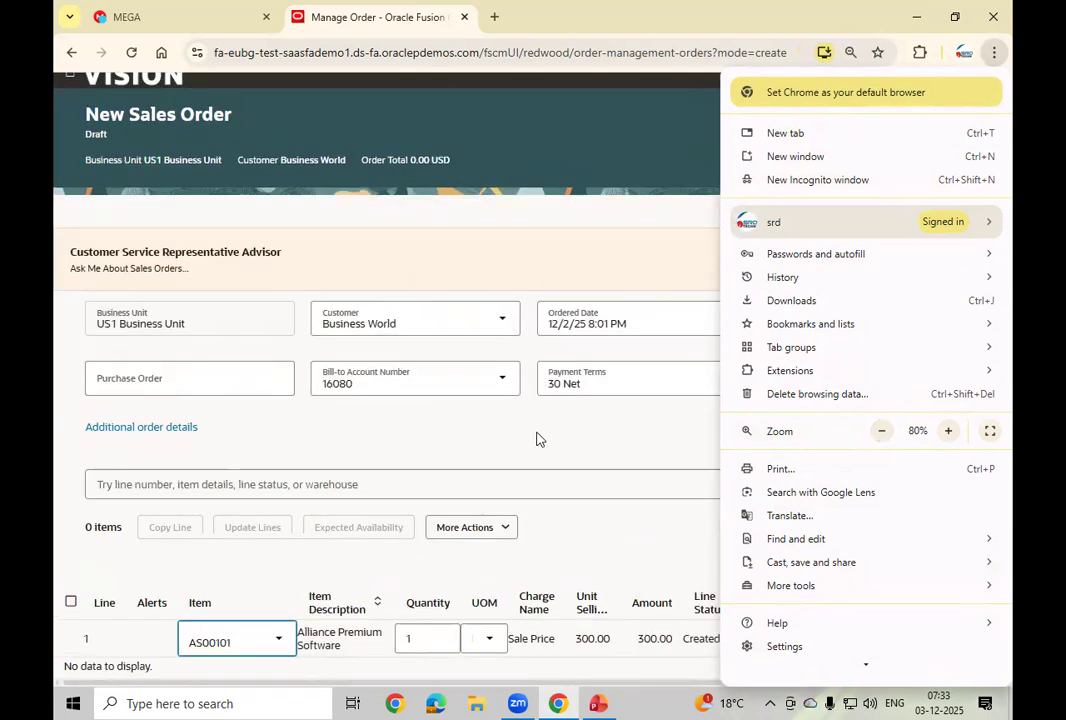
{"action": "left_click", "coordinate": [560, 455]}
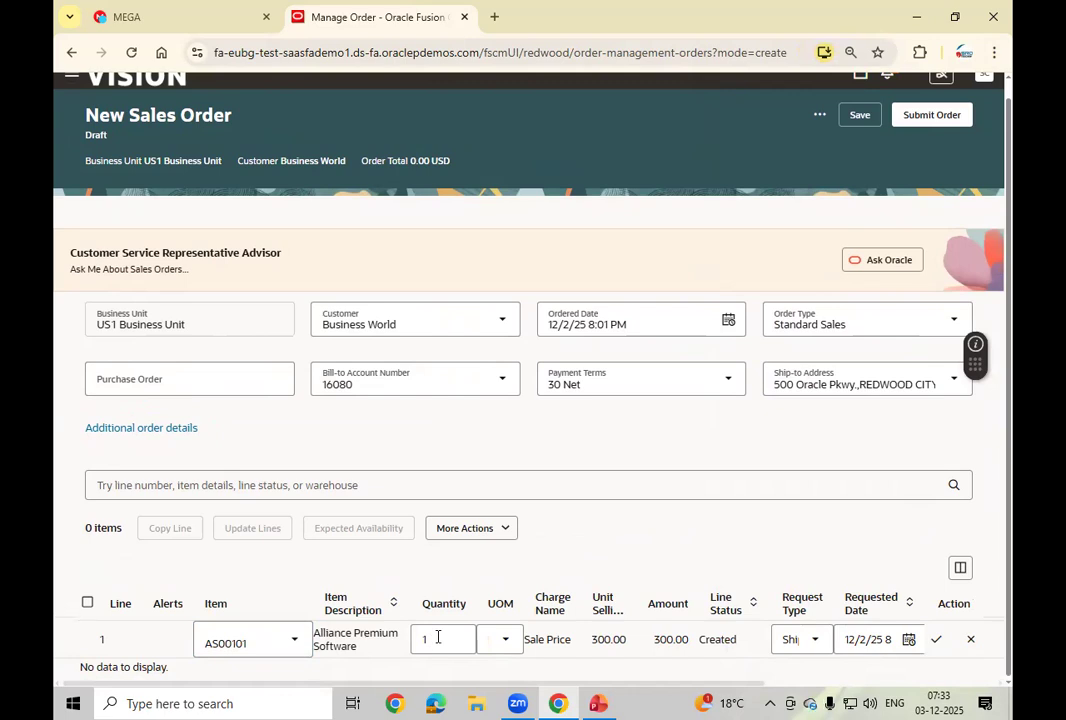
Step: Set the line quantity to 2 with unit Ea and save the draft order
{"action": "left_click", "coordinate": [437, 637]}
{"action": "left_click", "coordinate": [507, 640]}
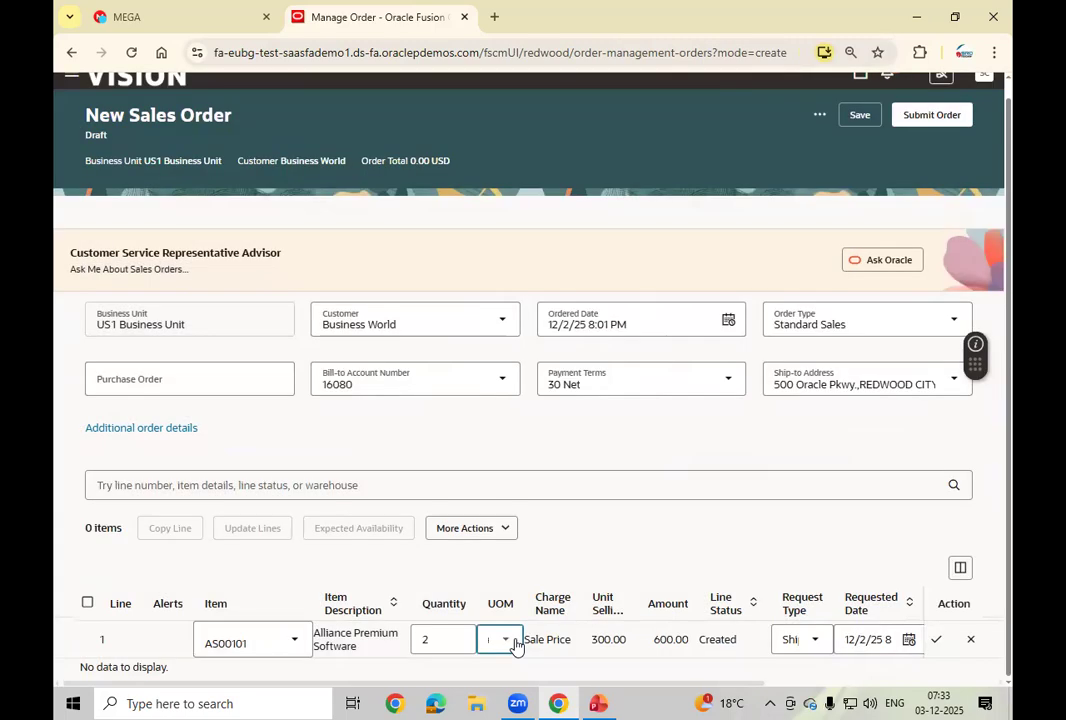
{"action": "left_click", "coordinate": [587, 532]}
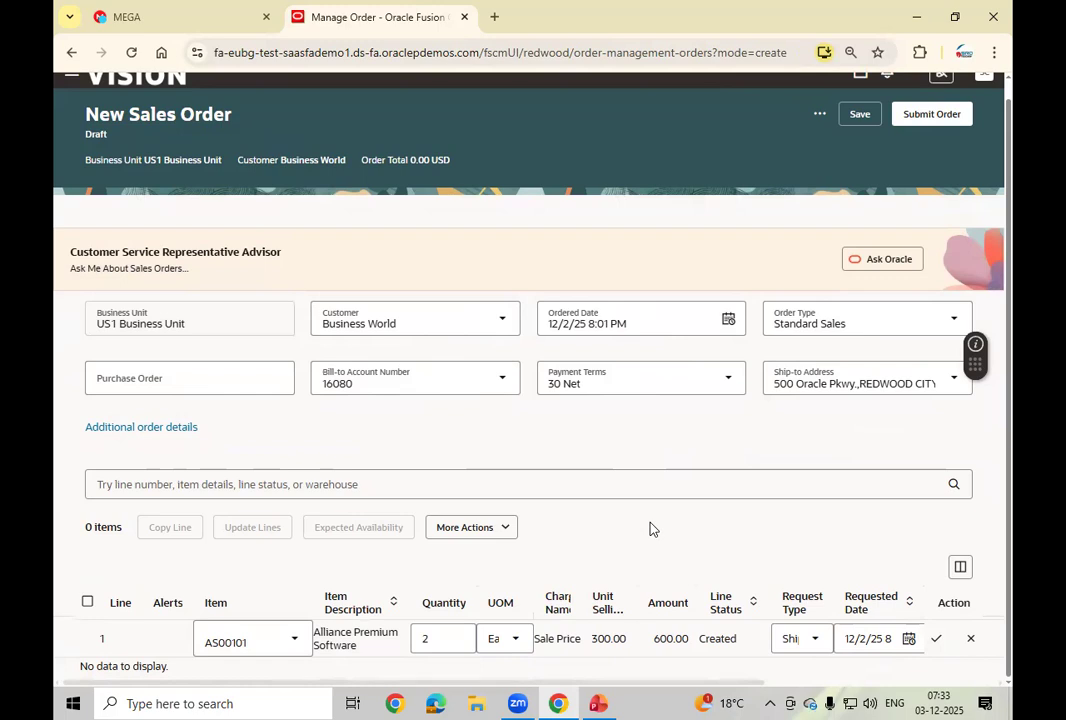
{"action": "left_click", "coordinate": [491, 528]}
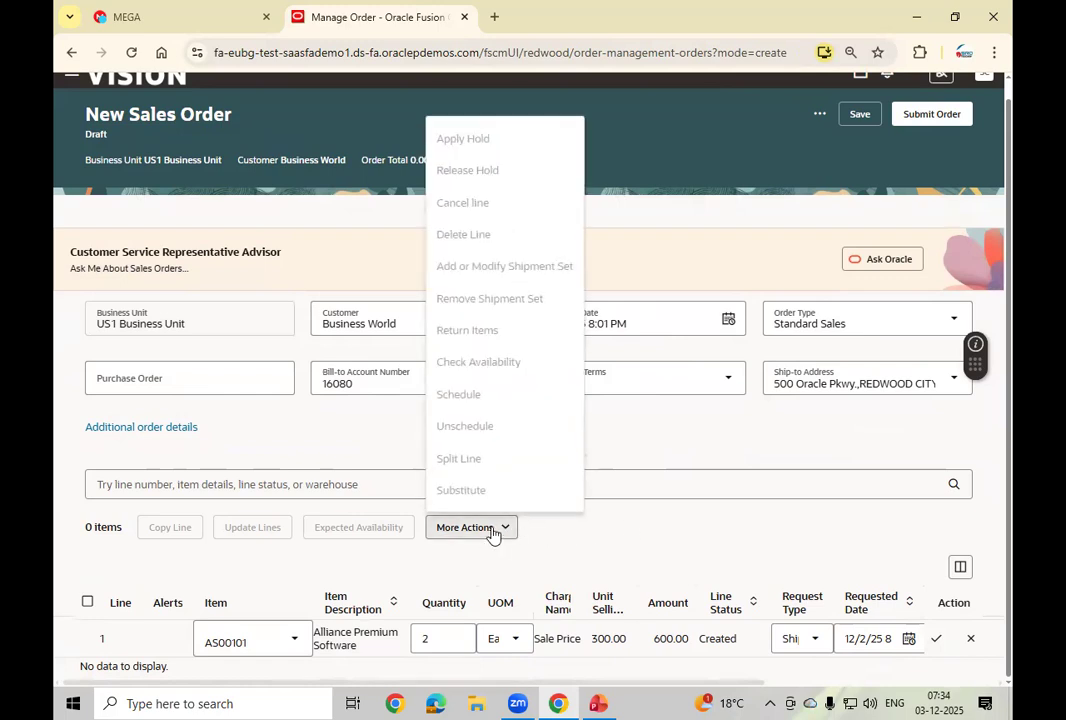
{"action": "left_click", "coordinate": [688, 536]}
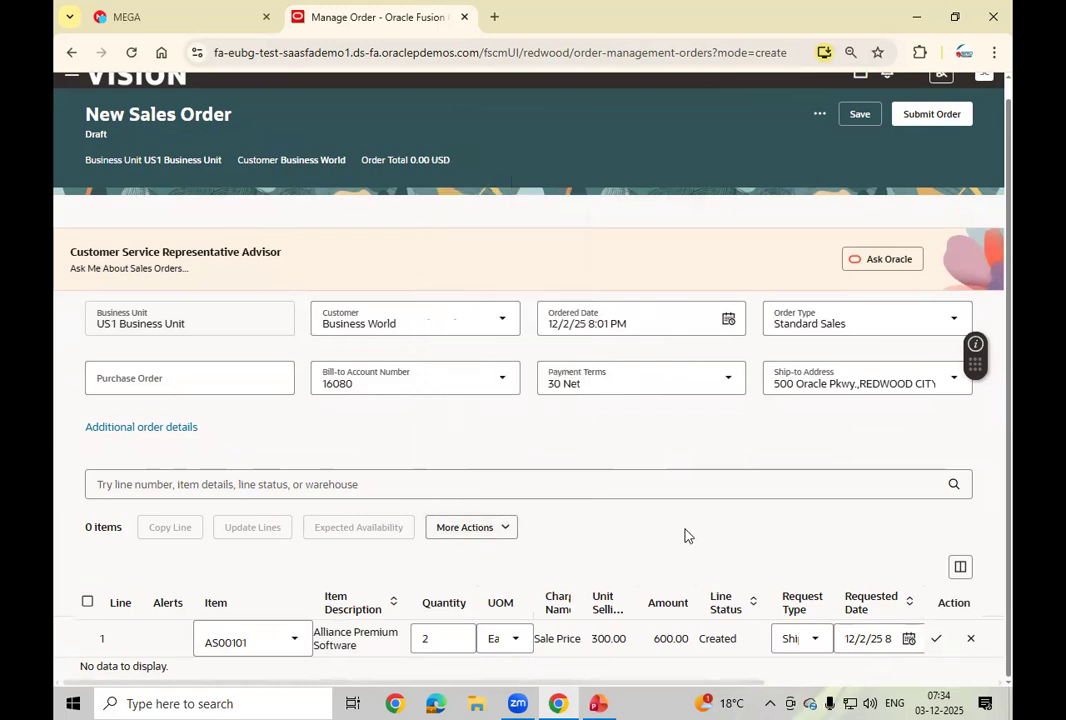
{"action": "left_click", "coordinate": [862, 116]}
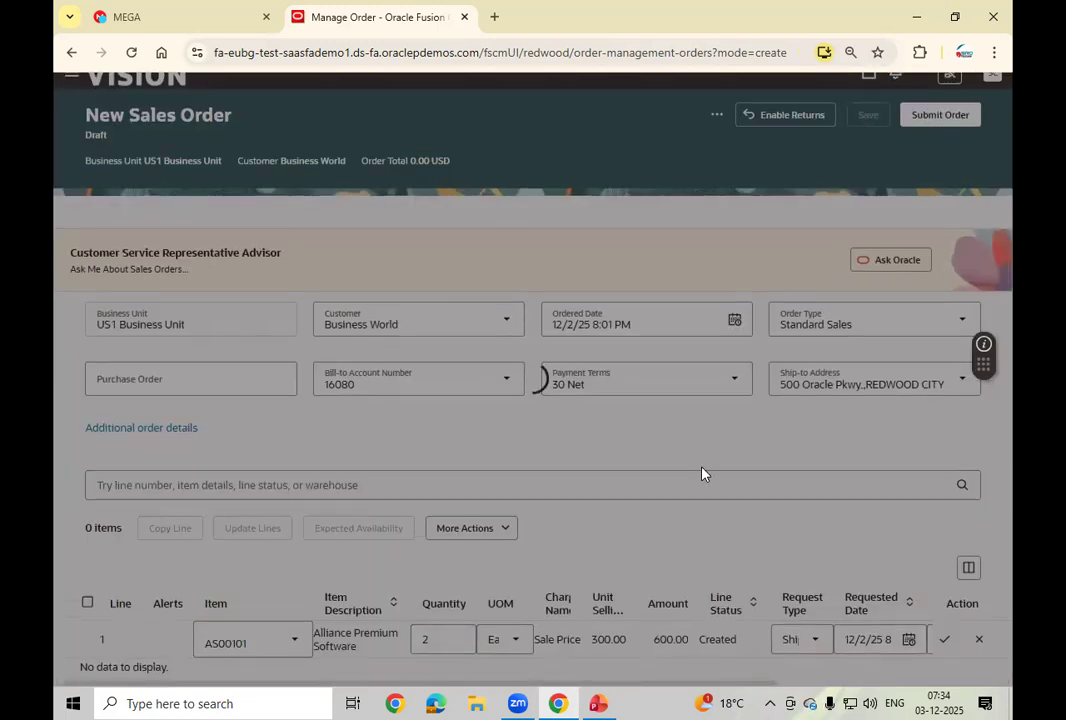
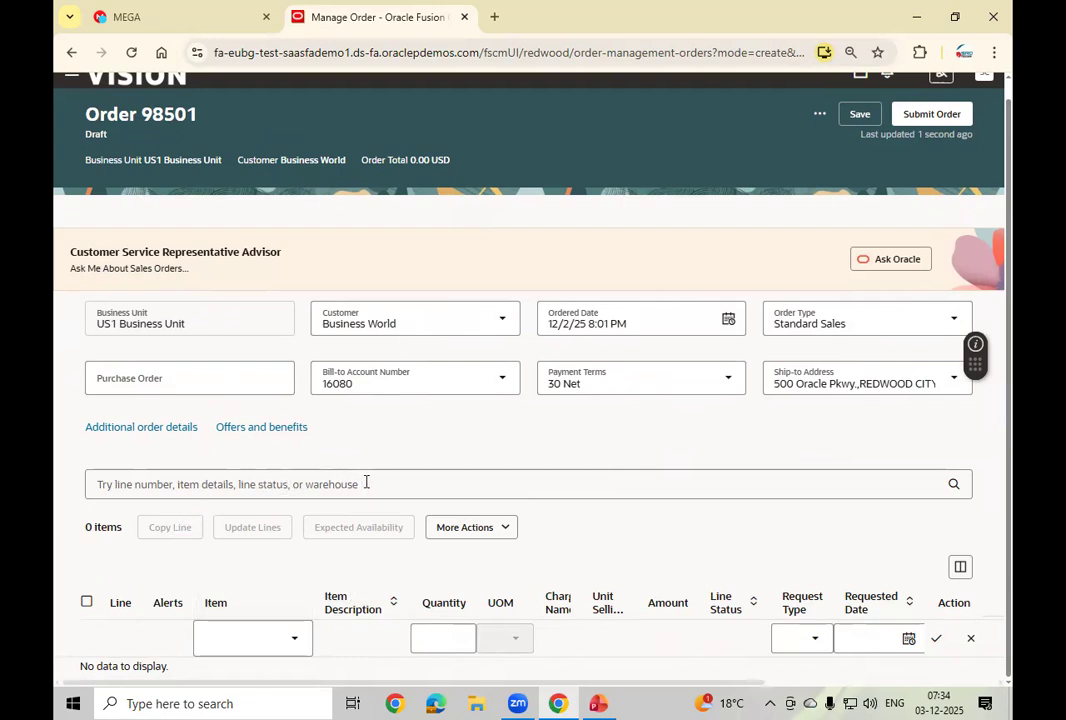
Step: Add line 1 with item AS00101, Alliance Premium Software, at quantity 2, and apply it
{"action": "left_click", "coordinate": [504, 531]}
{"action": "left_click", "coordinate": [512, 535]}
{"action": "left_click", "coordinate": [231, 642]}
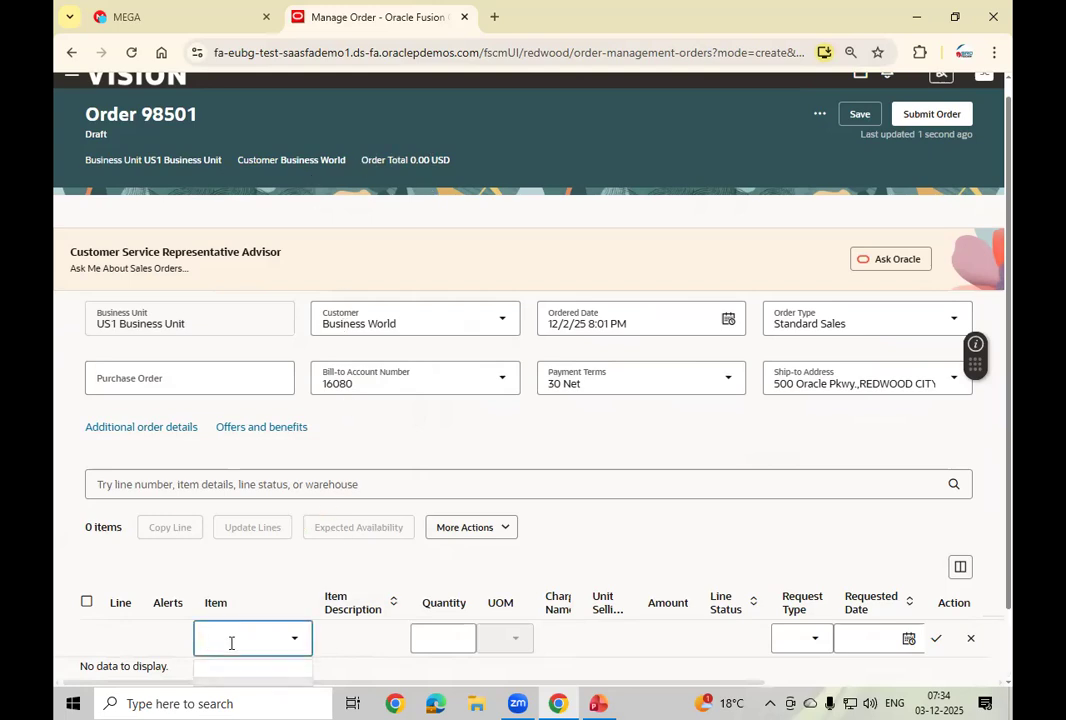
{"action": "type", "text": "As0001"}
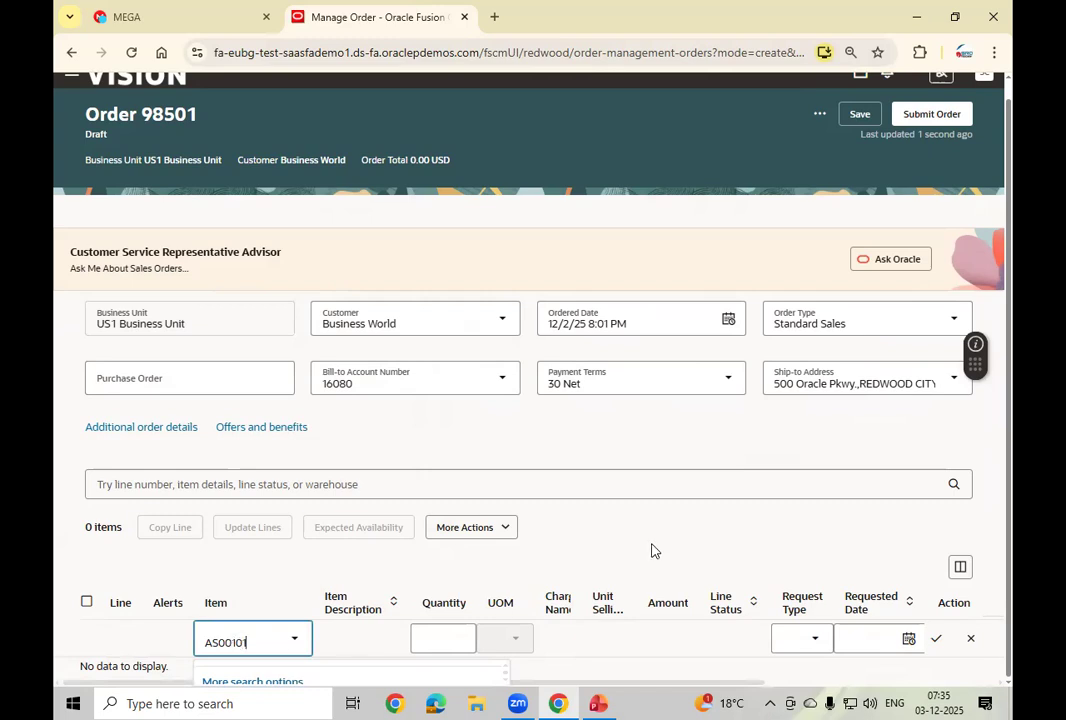
{"action": "left_click_drag", "start_coordinate": [1008, 497], "coordinate": [1008, 540]}
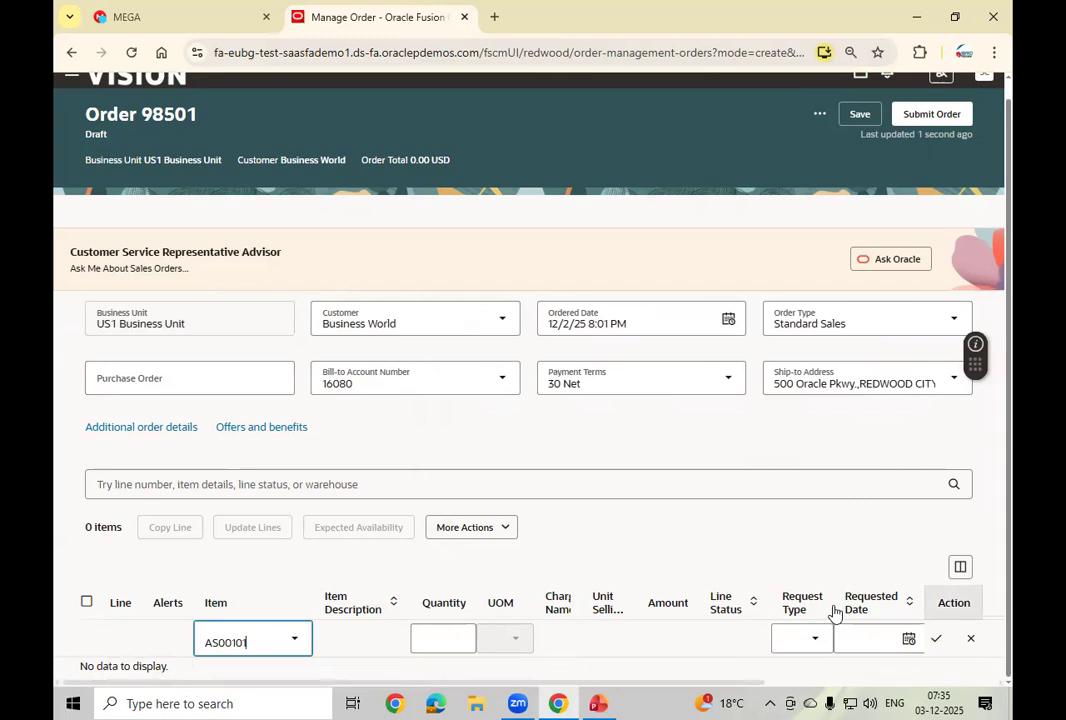
{"action": "left_click", "coordinate": [273, 640]}
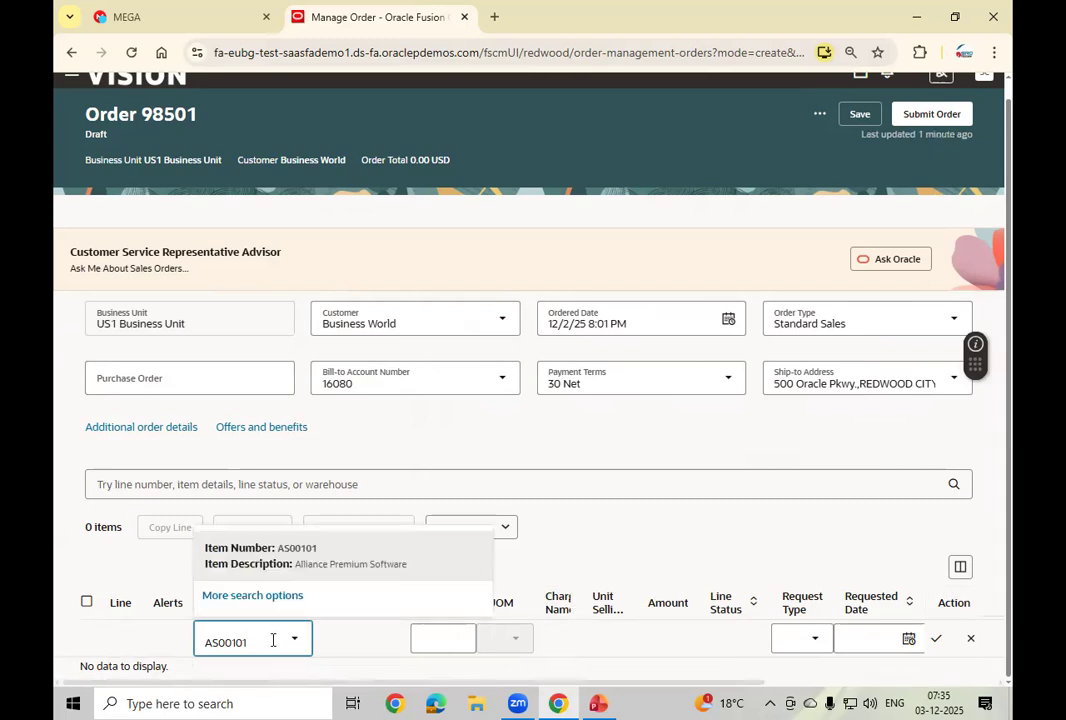
{"action": "left_click", "coordinate": [300, 556]}
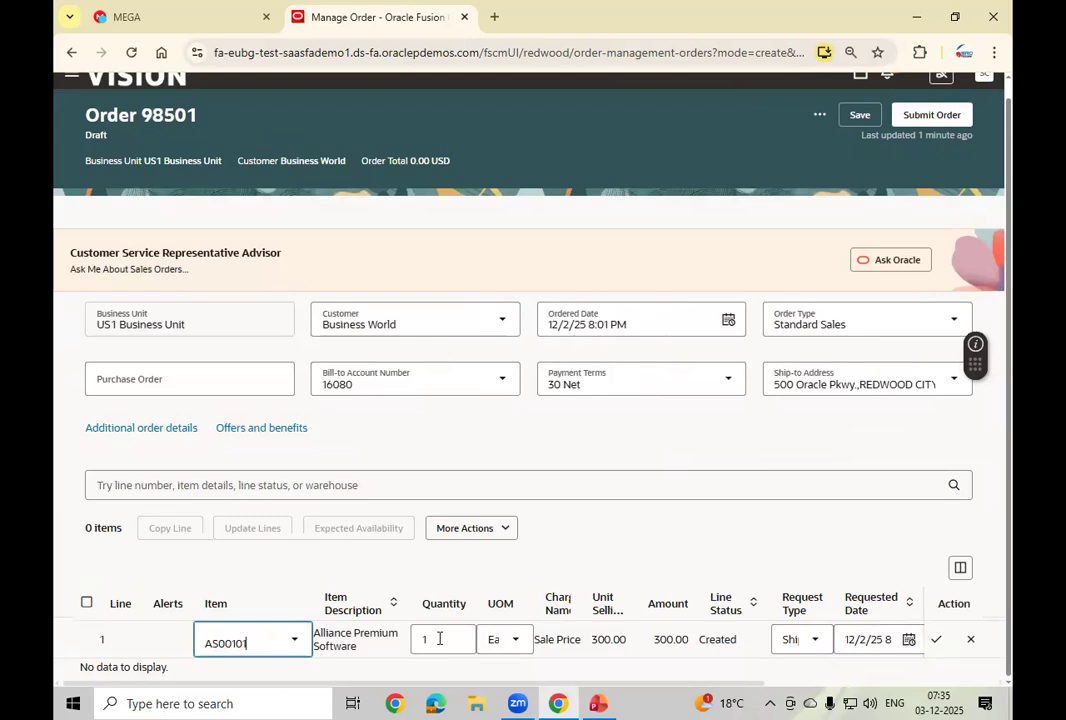
{"action": "left_click", "coordinate": [439, 638]}
{"action": "type", "text": "2"}
{"action": "key", "text": "Tab"}
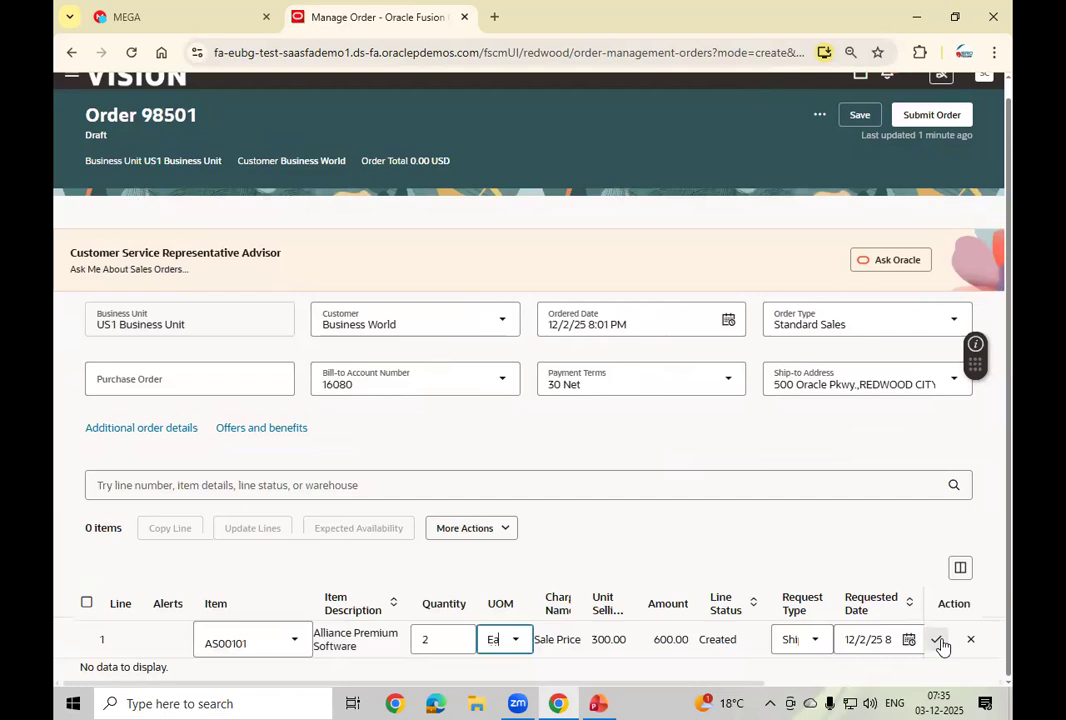
{"action": "left_click", "coordinate": [938, 641]}
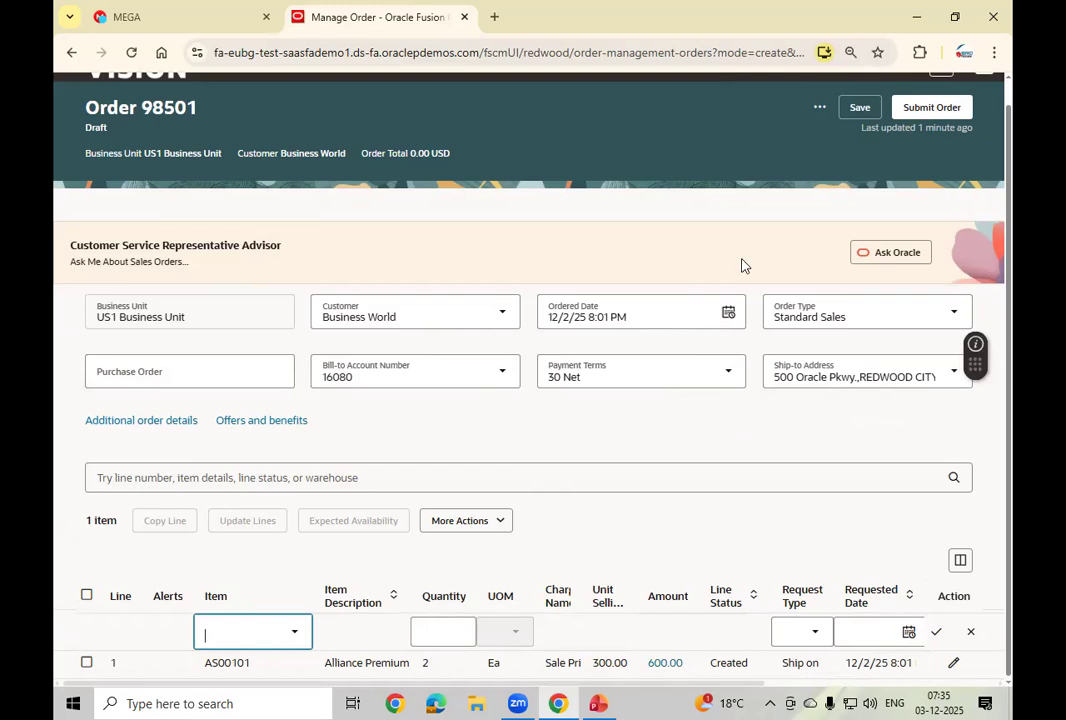
Step: Save the draft order, confirming line status Not Started and a 654.00 USD total
{"action": "left_click", "coordinate": [866, 110]}
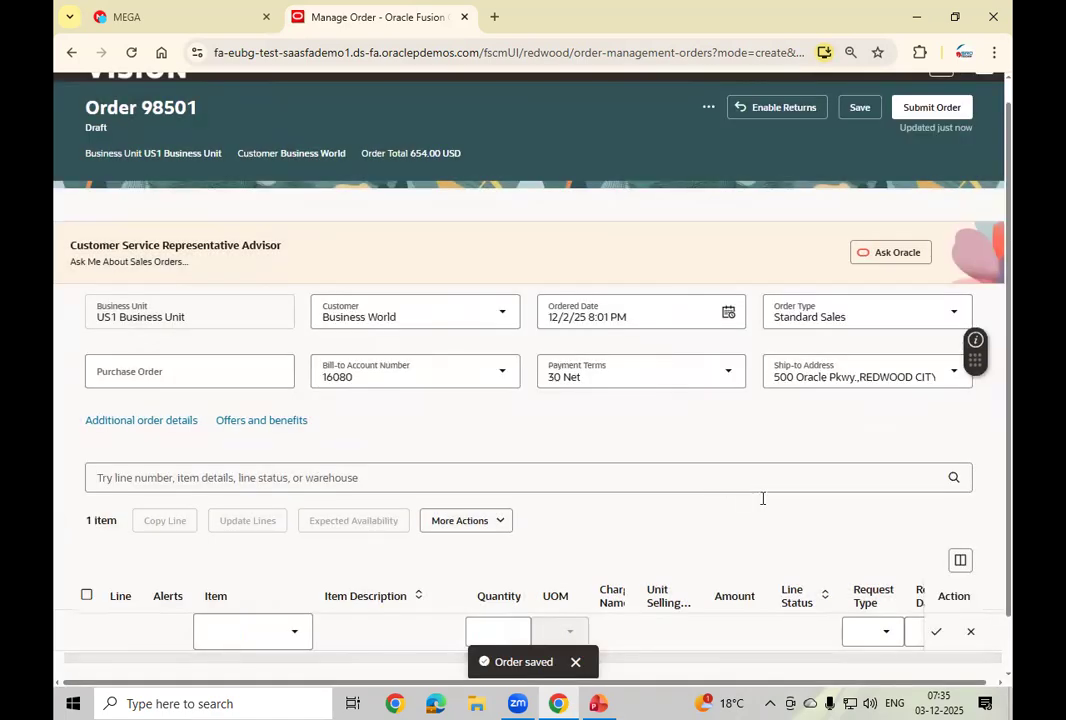
{"action": "scroll", "coordinate": [764, 504], "scroll_direction": "down", "scroll_amount": 1}
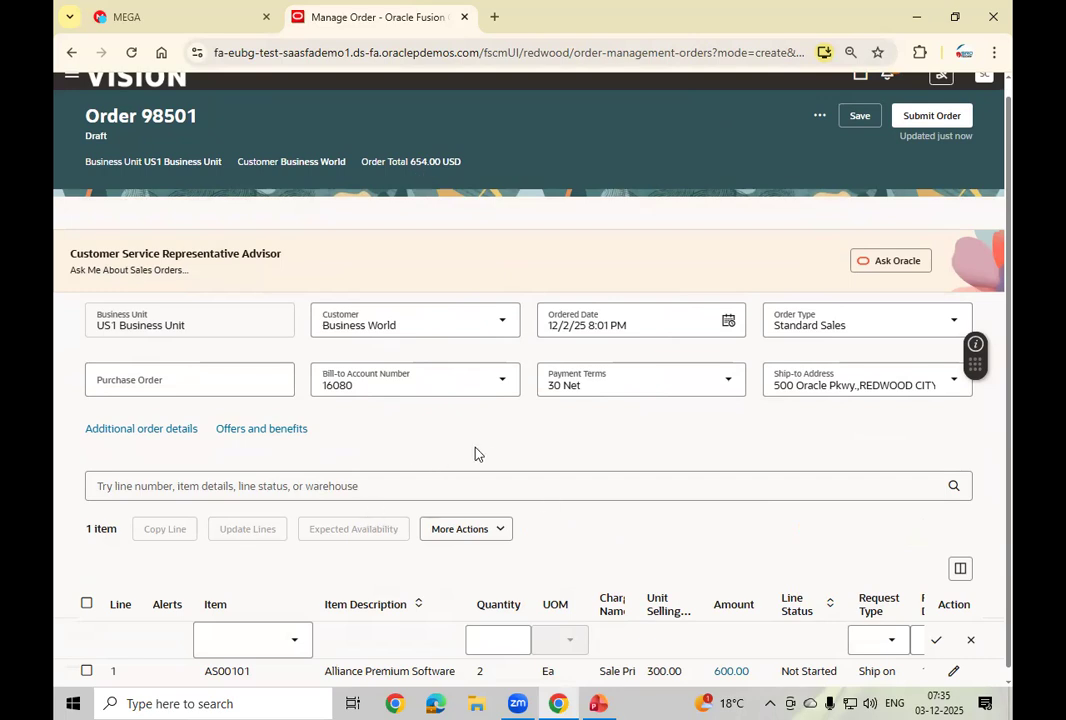
{"action": "scroll", "coordinate": [474, 452], "scroll_direction": "down", "scroll_amount": 1}
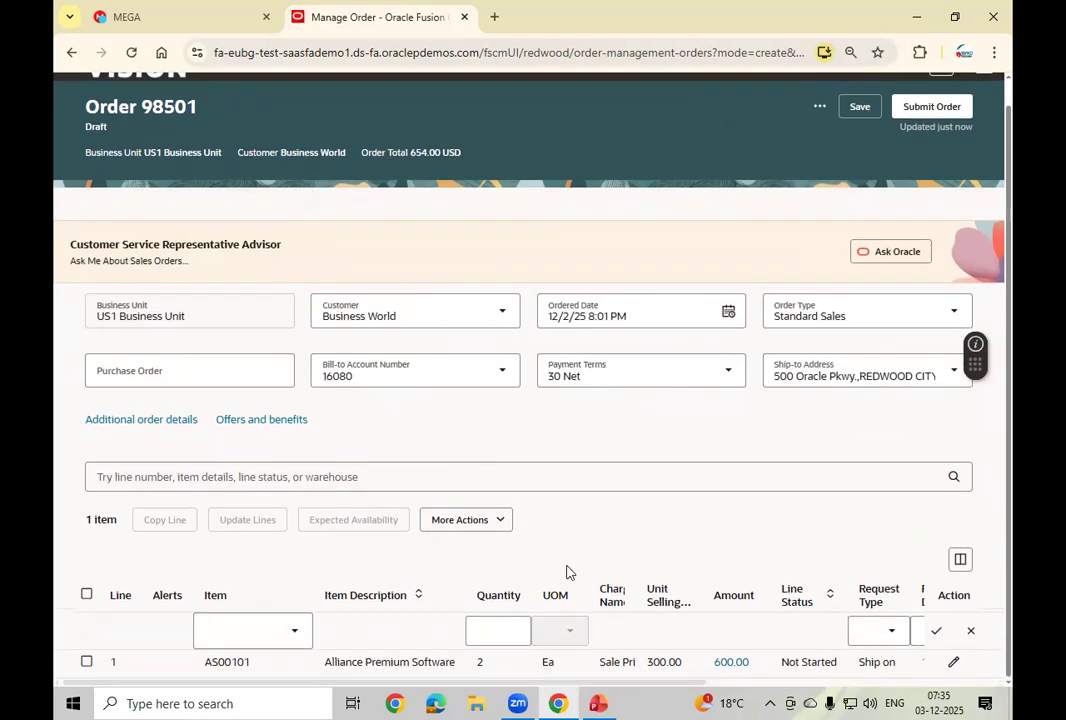
{"action": "left_click", "coordinate": [183, 671]}
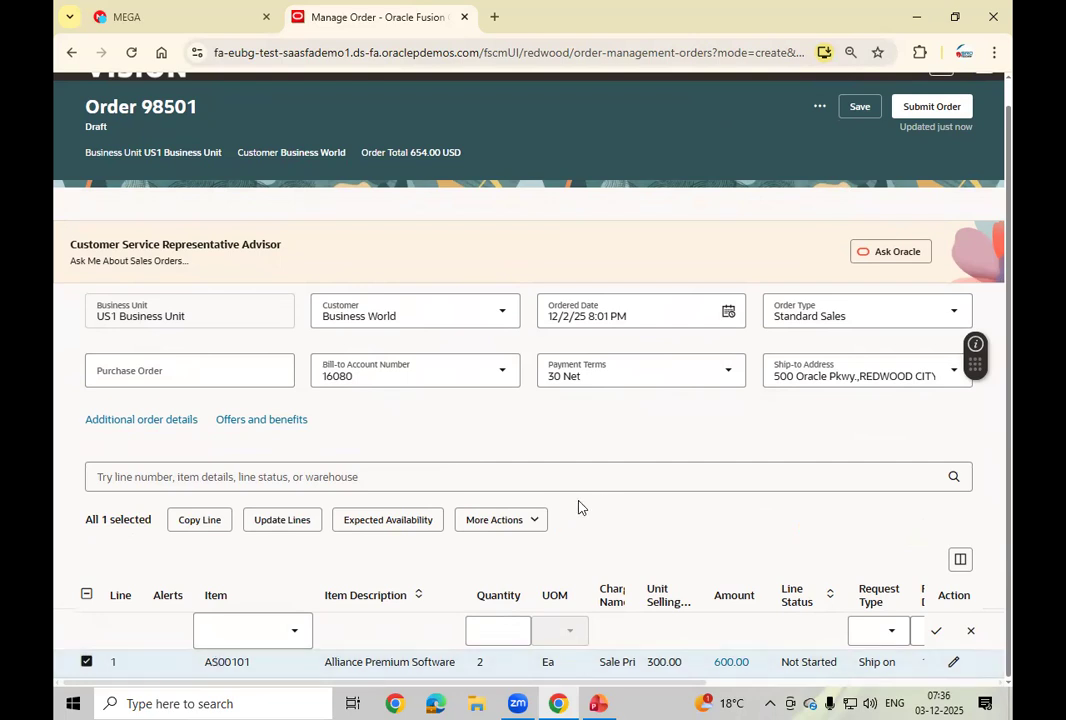
{"action": "left_click", "coordinate": [540, 521]}
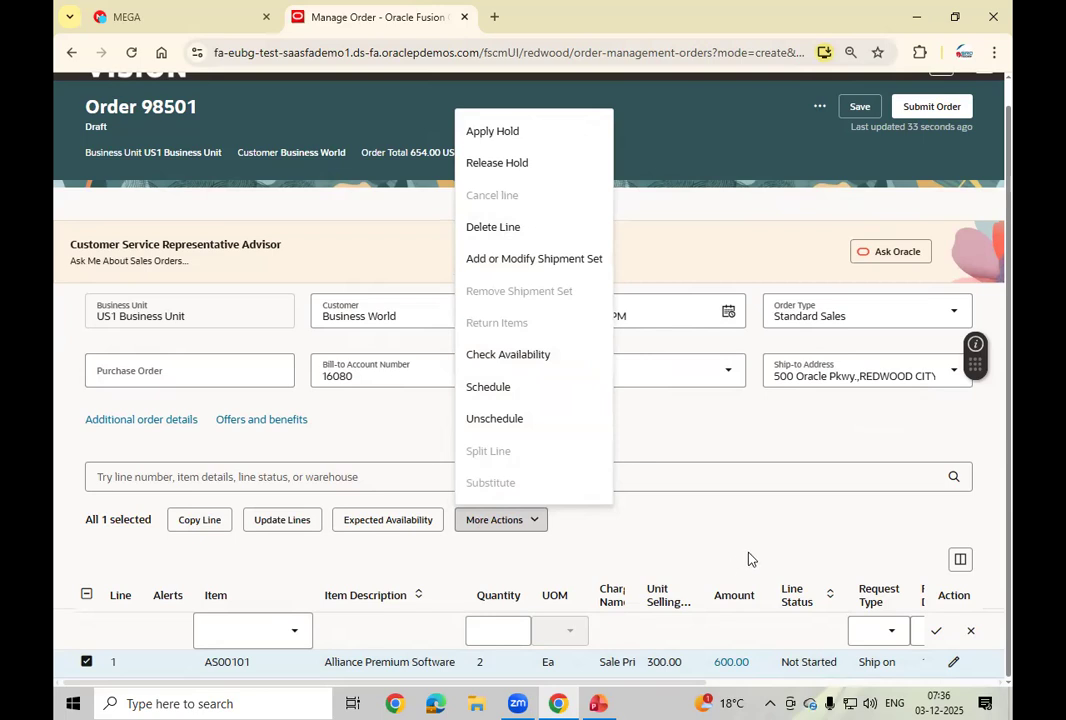
{"action": "left_click", "coordinate": [1010, 557]}
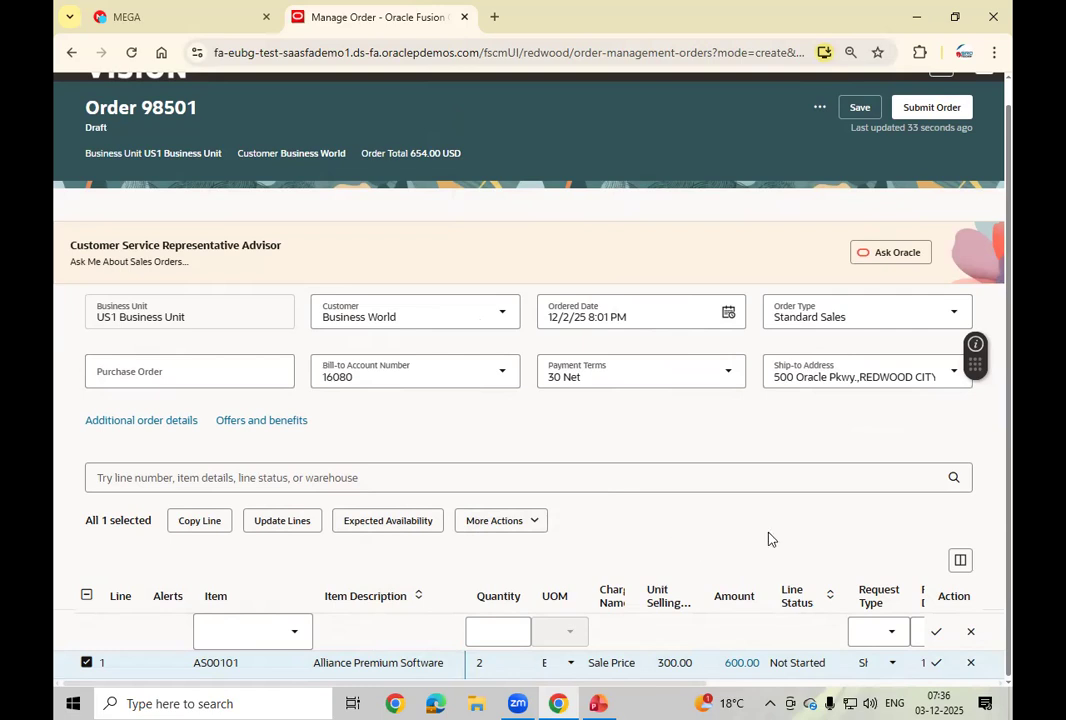
{"action": "left_click", "coordinate": [1009, 418]}
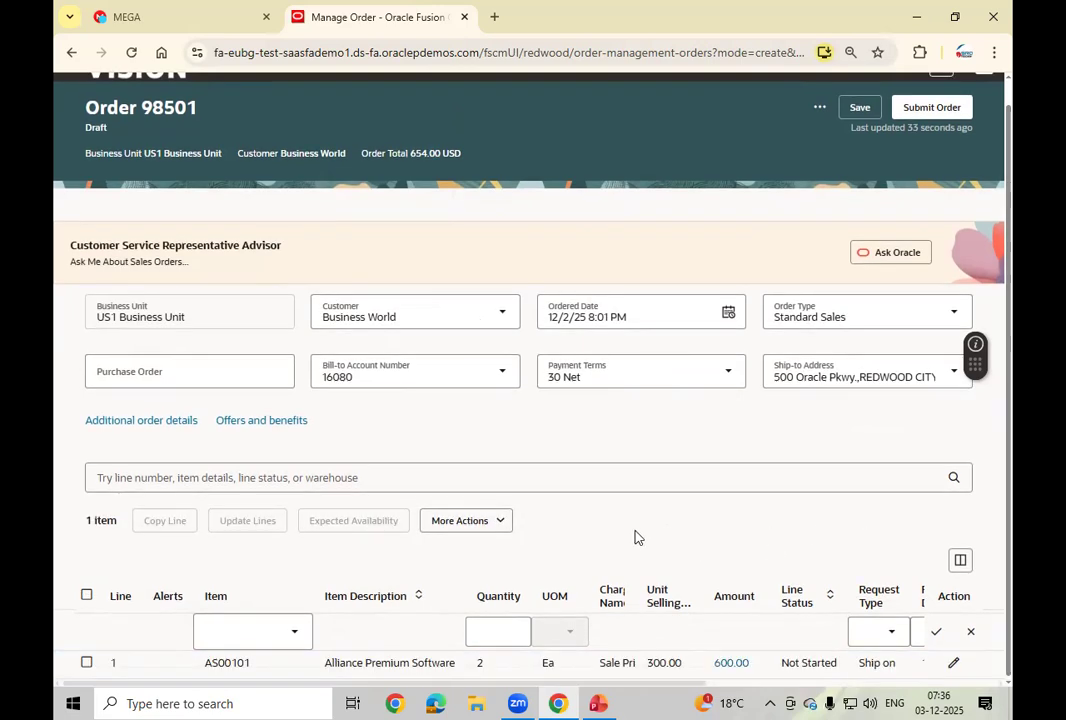
{"action": "left_click", "coordinate": [497, 523]}
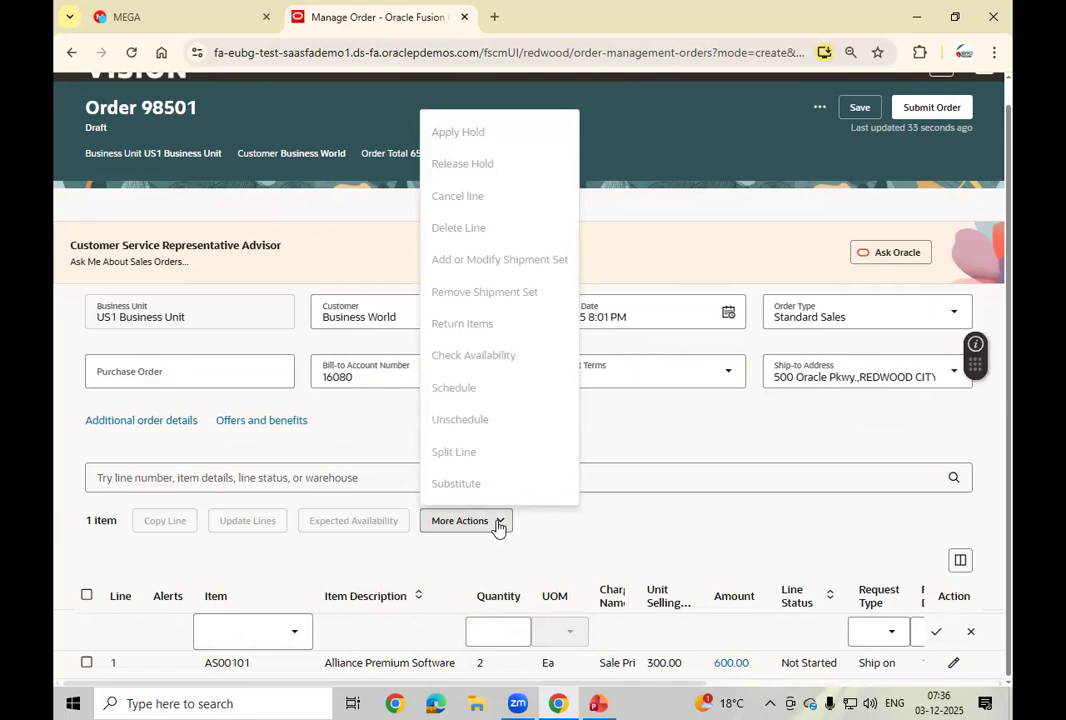
{"action": "scroll", "coordinate": [619, 532], "scroll_direction": "up", "scroll_amount": 1}
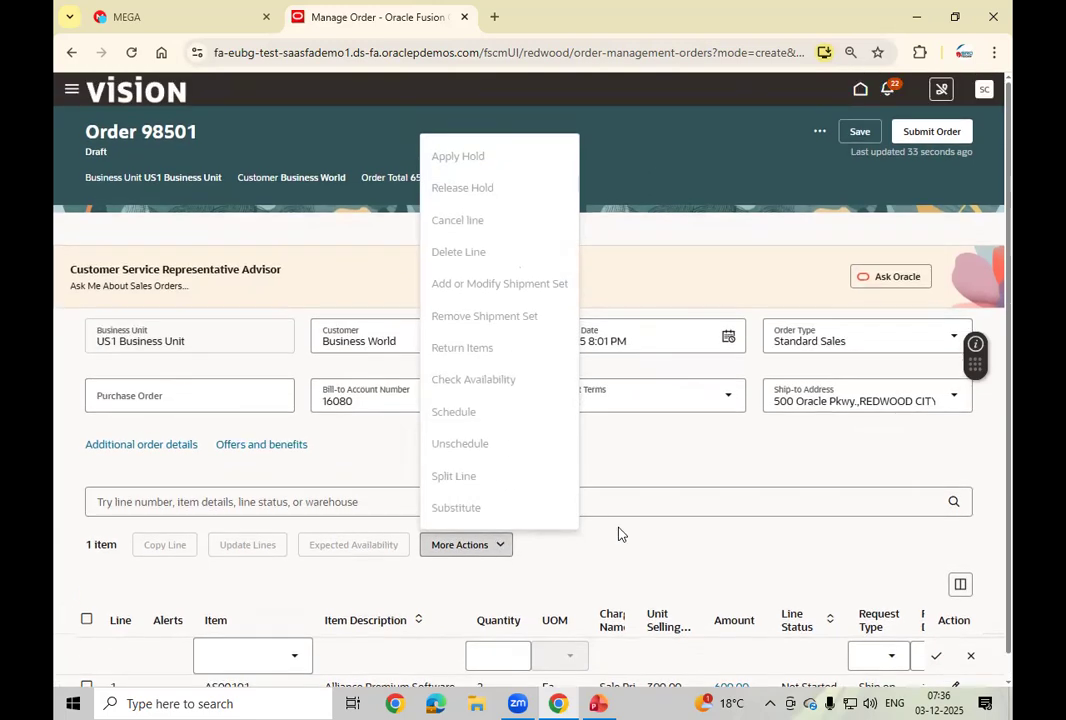
{"action": "scroll", "coordinate": [683, 563], "scroll_direction": "down", "scroll_amount": 1}
{"action": "left_click", "coordinate": [662, 571]}
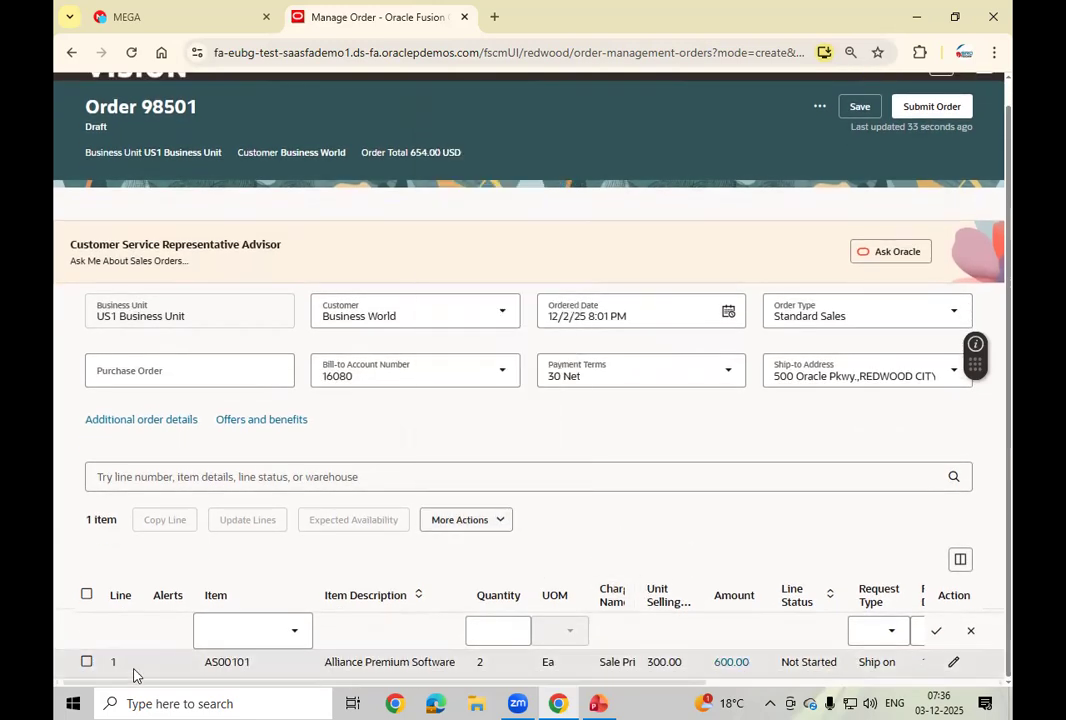
{"action": "left_click", "coordinate": [86, 661]}
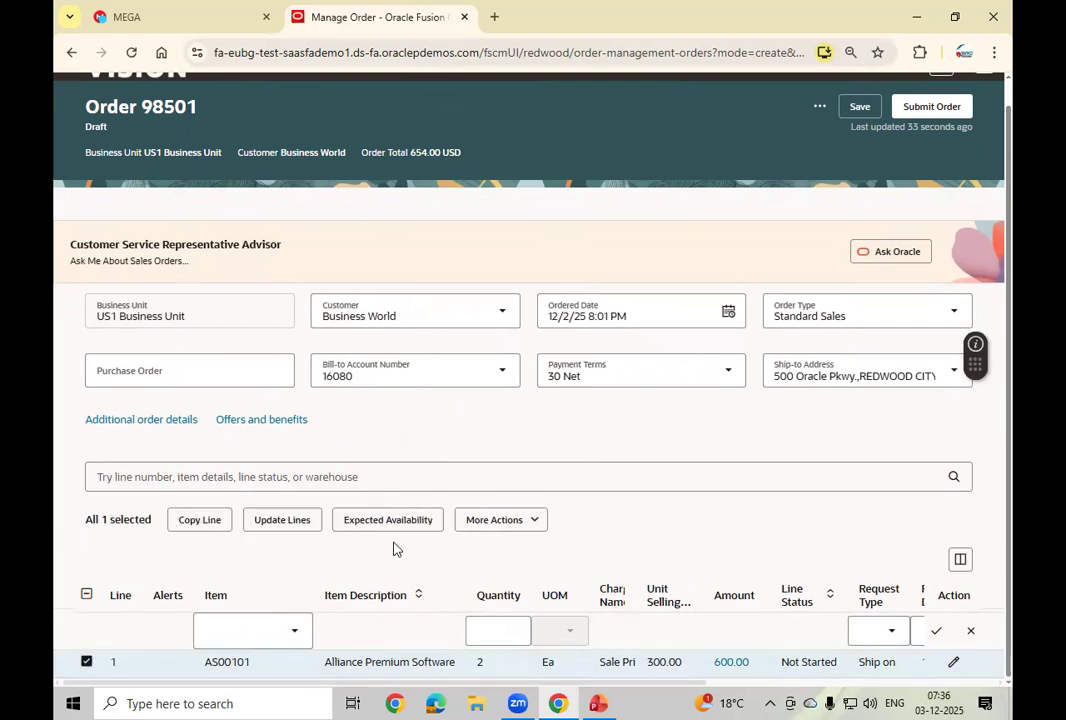
{"action": "left_click", "coordinate": [506, 521]}
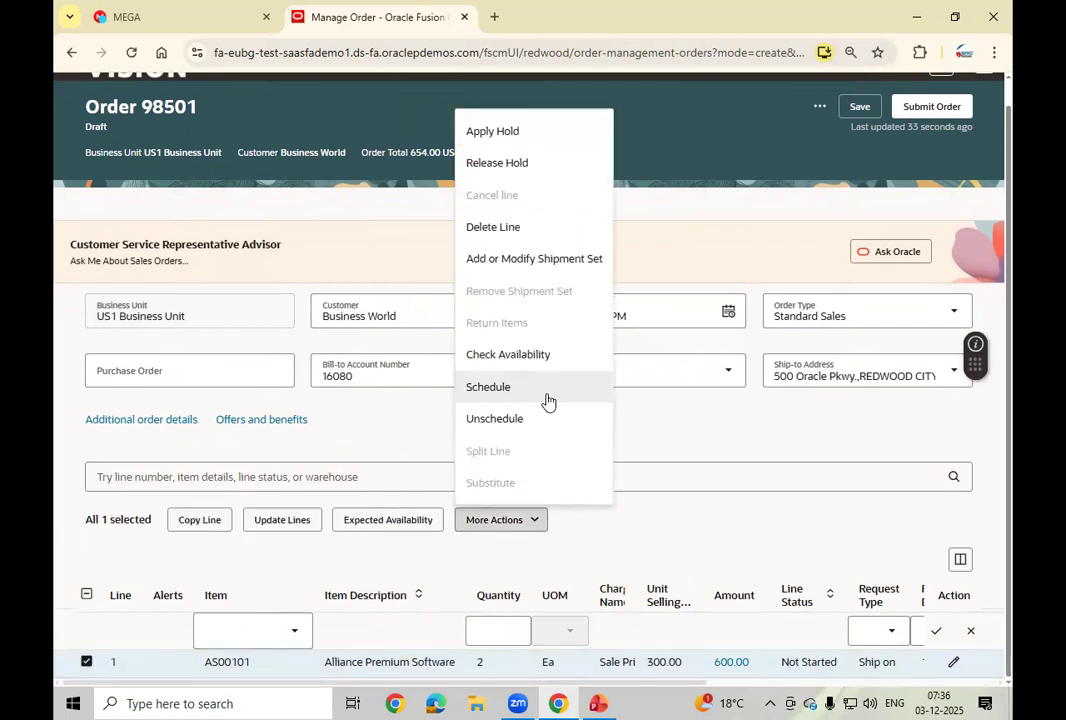
{"action": "scroll", "coordinate": [548, 402], "scroll_direction": "up", "scroll_amount": 1}
{"action": "scroll", "coordinate": [657, 570], "scroll_direction": "down", "scroll_amount": 1}
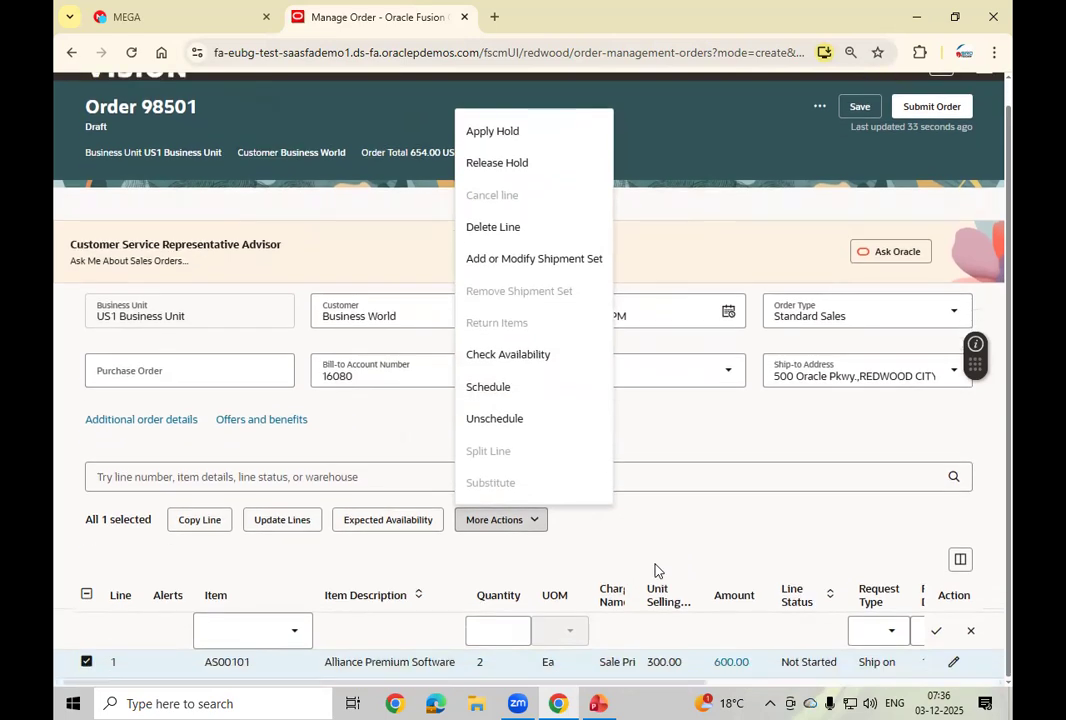
{"action": "left_click", "coordinate": [656, 569]}
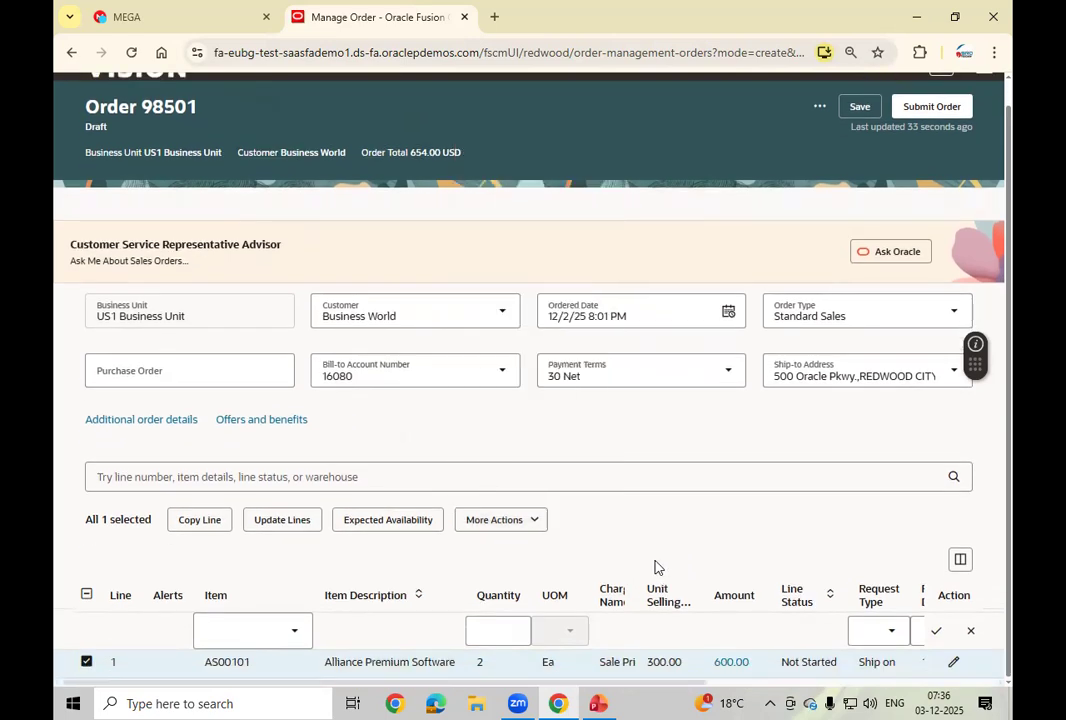
{"action": "left_click", "coordinate": [234, 478]}
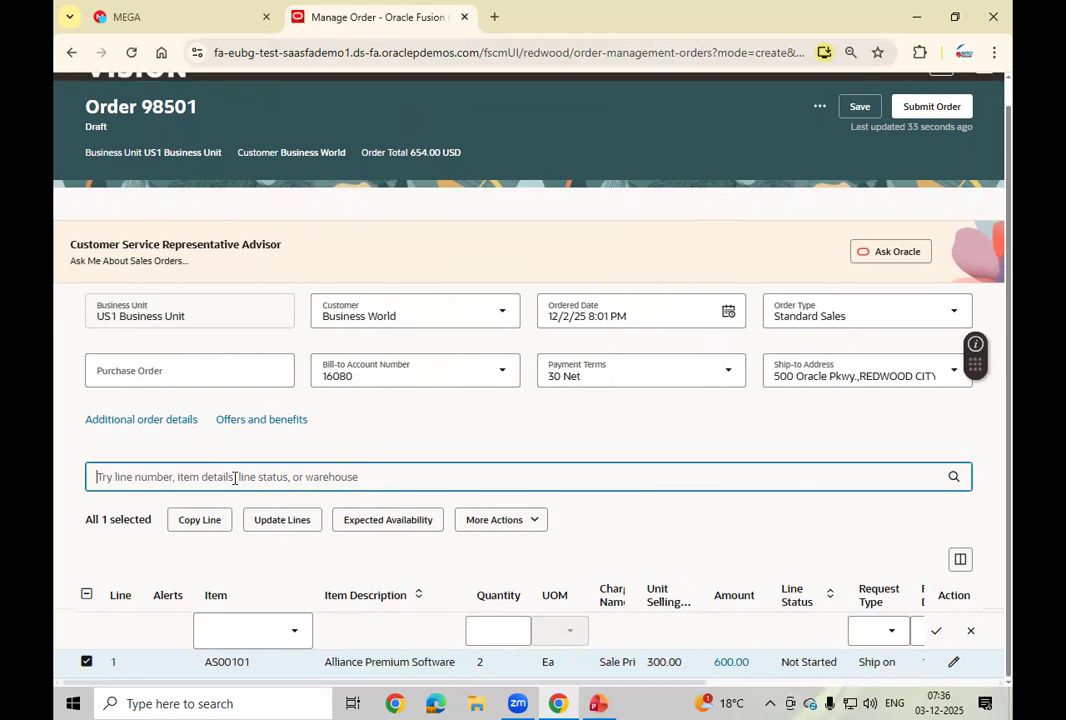
Step: Search the order lines for 'war' and select line 1 (AS00101)
{"action": "type", "text": "ware"}
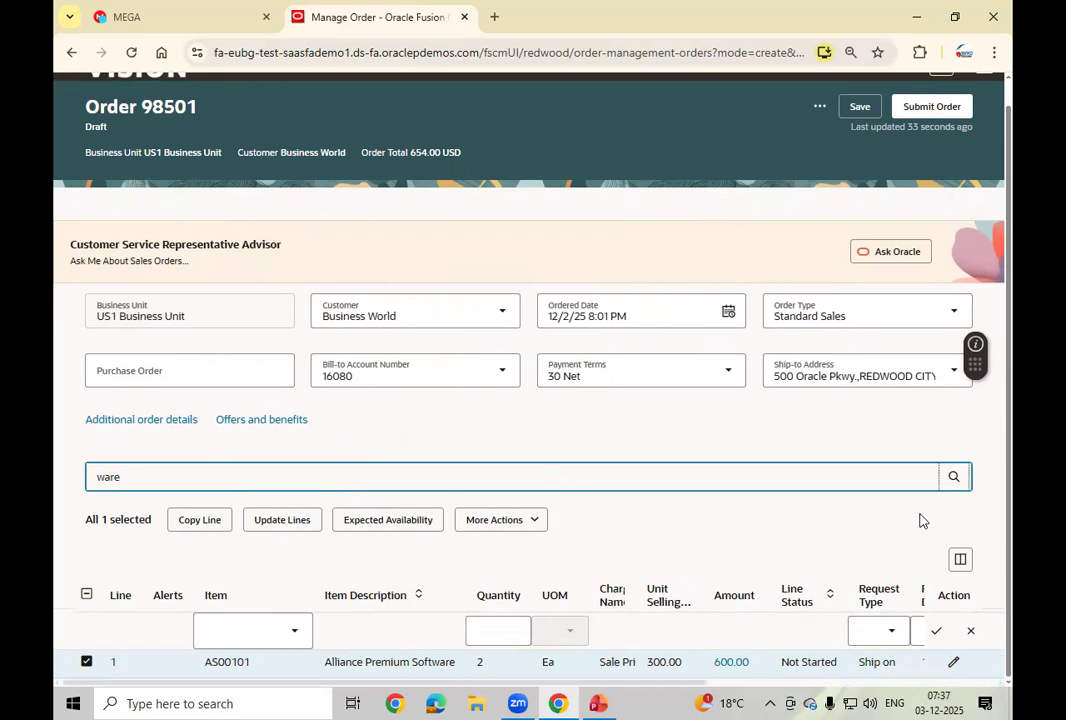
{"action": "left_click", "coordinate": [955, 480]}
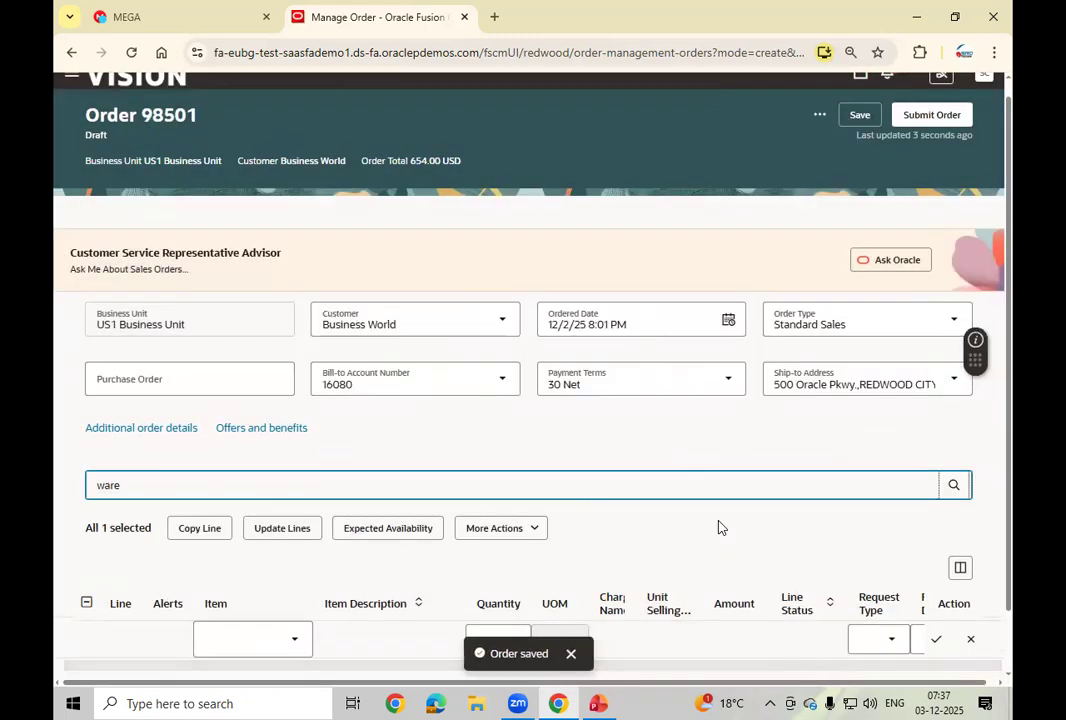
{"action": "left_click", "coordinate": [721, 519]}
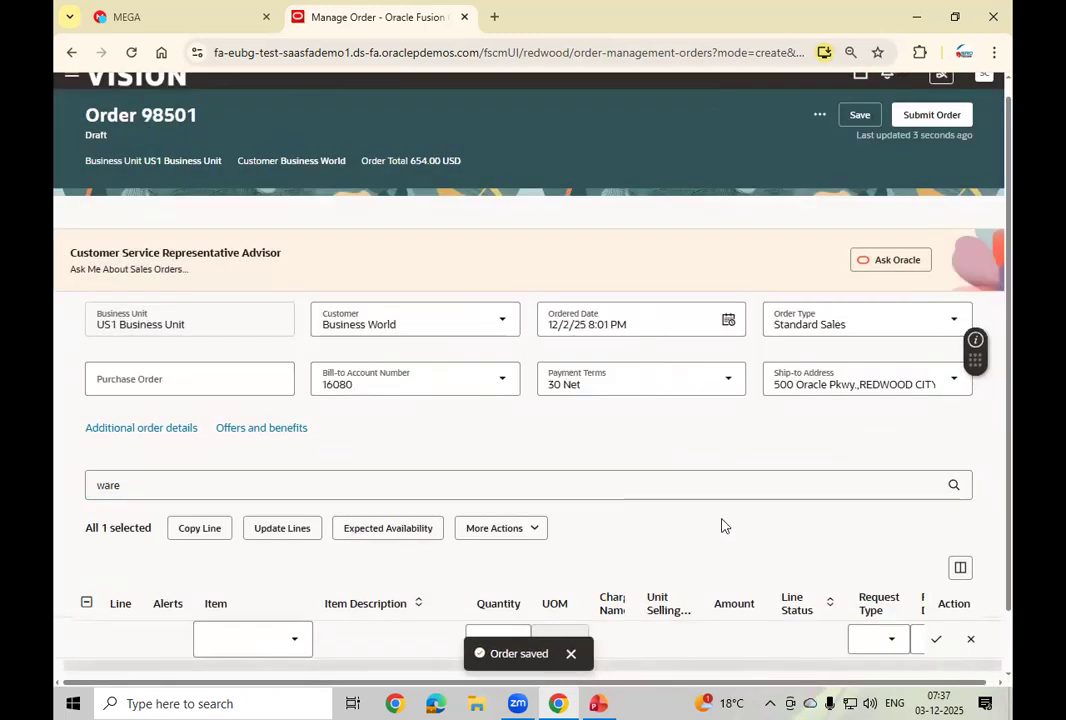
{"action": "scroll", "coordinate": [722, 519], "scroll_direction": "down", "scroll_amount": 1}
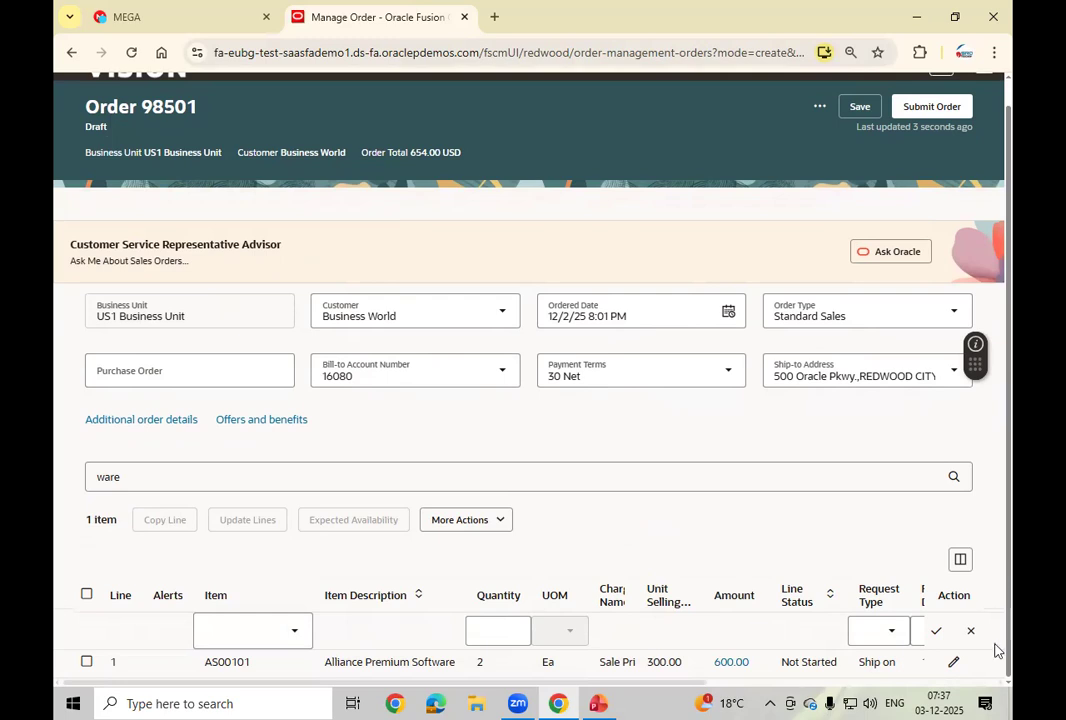
{"action": "left_click", "coordinate": [86, 661]}
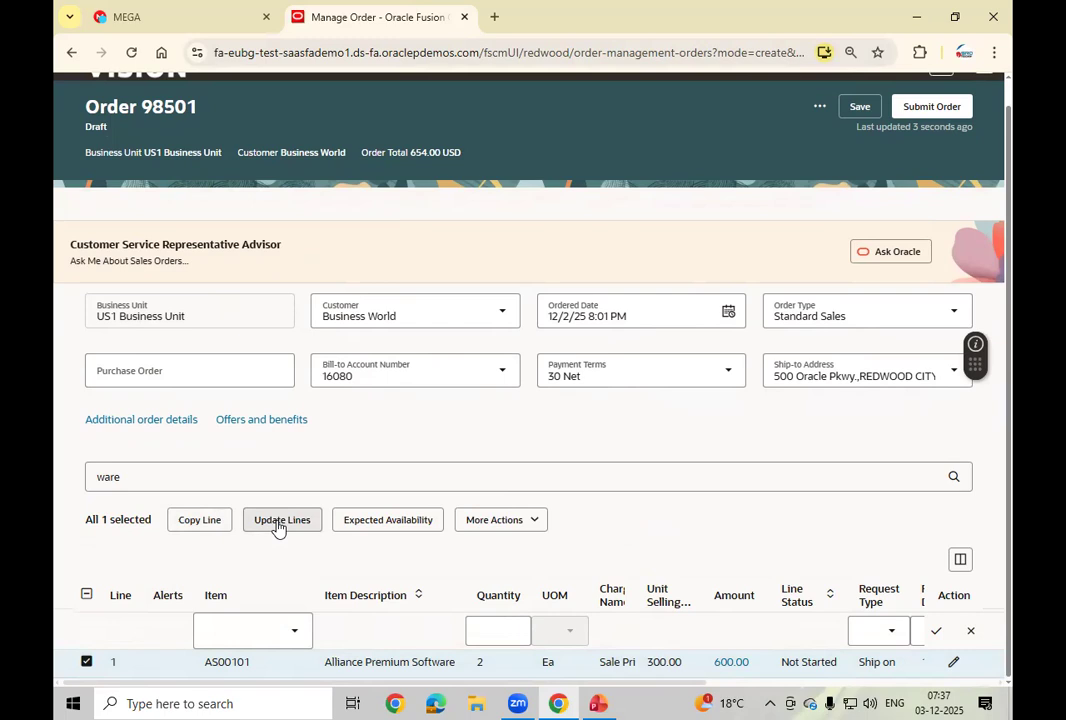
Step: Open the additional order details and review the Billing and Shipping sections
{"action": "left_click", "coordinate": [169, 421]}
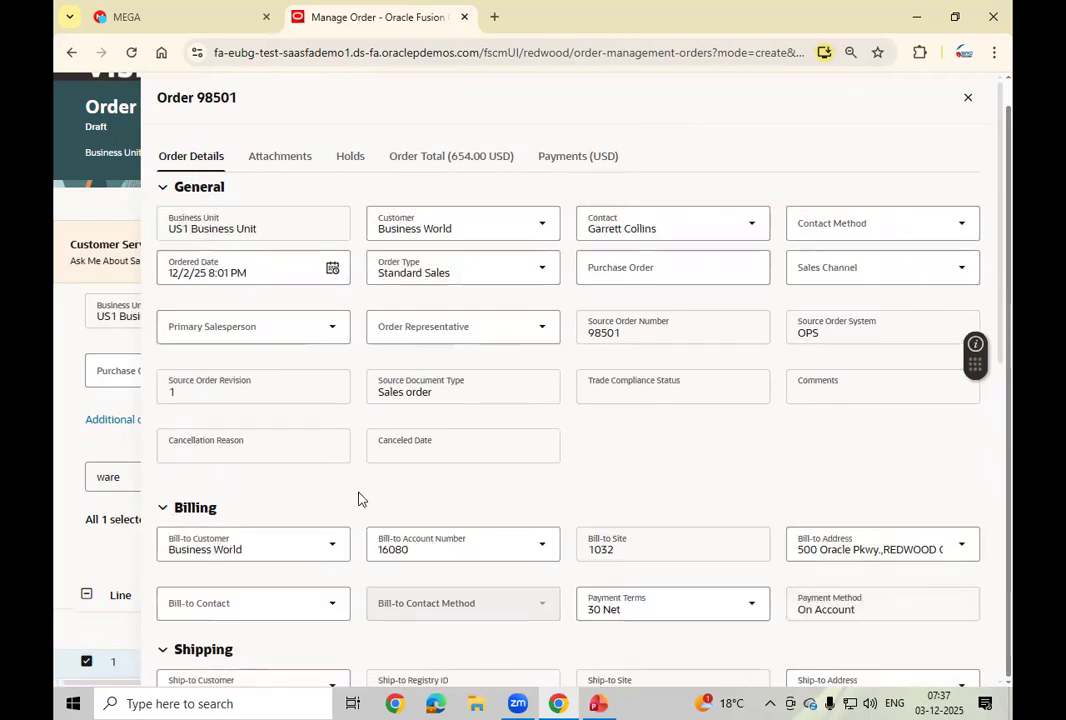
{"action": "scroll", "coordinate": [603, 442], "scroll_direction": "down", "scroll_amount": 3}
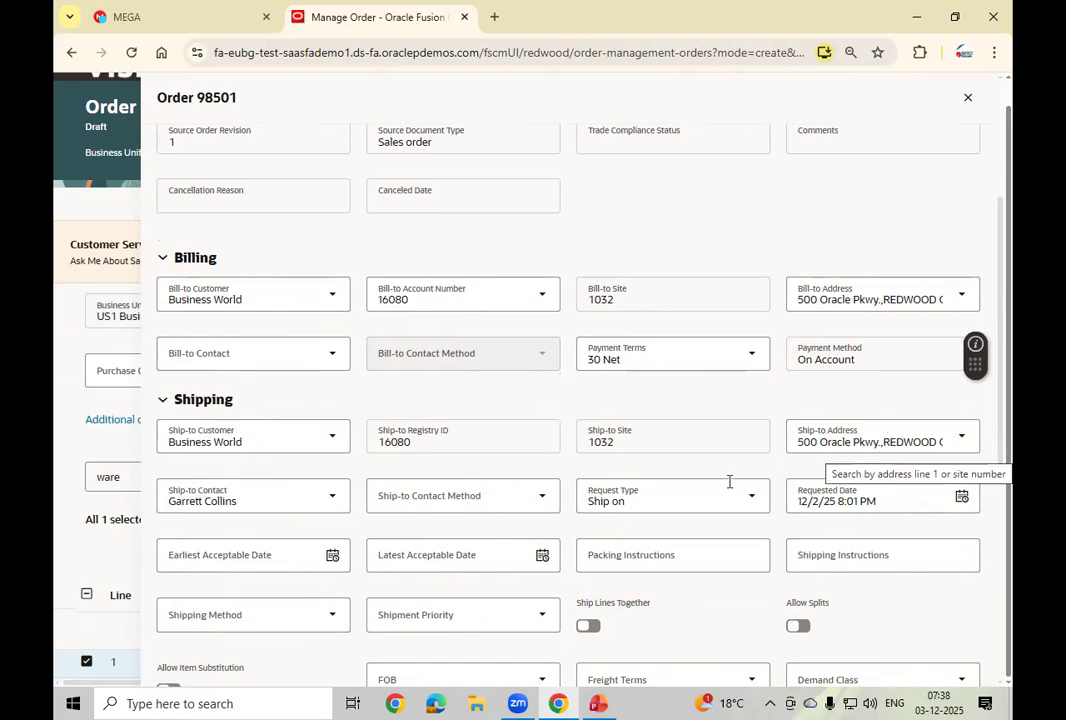
Step: Set the shipping method to DHL Air Next day air, leaving shipment priority blank
{"action": "left_click", "coordinate": [283, 620]}
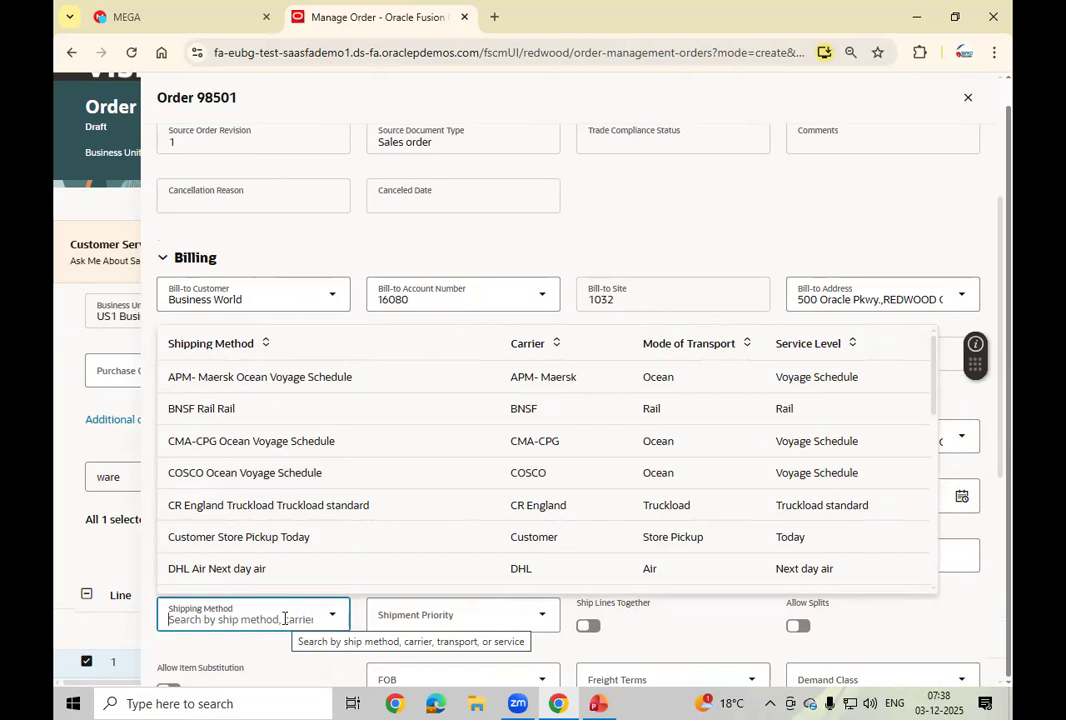
{"action": "left_click", "coordinate": [269, 569]}
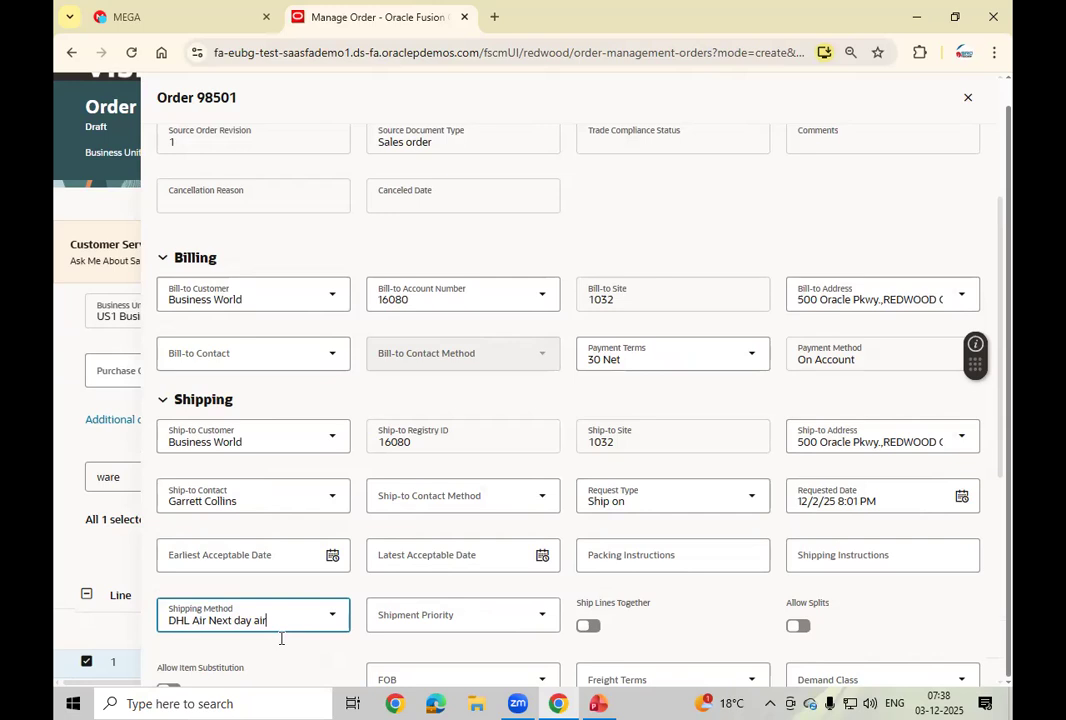
{"action": "left_click", "coordinate": [541, 620]}
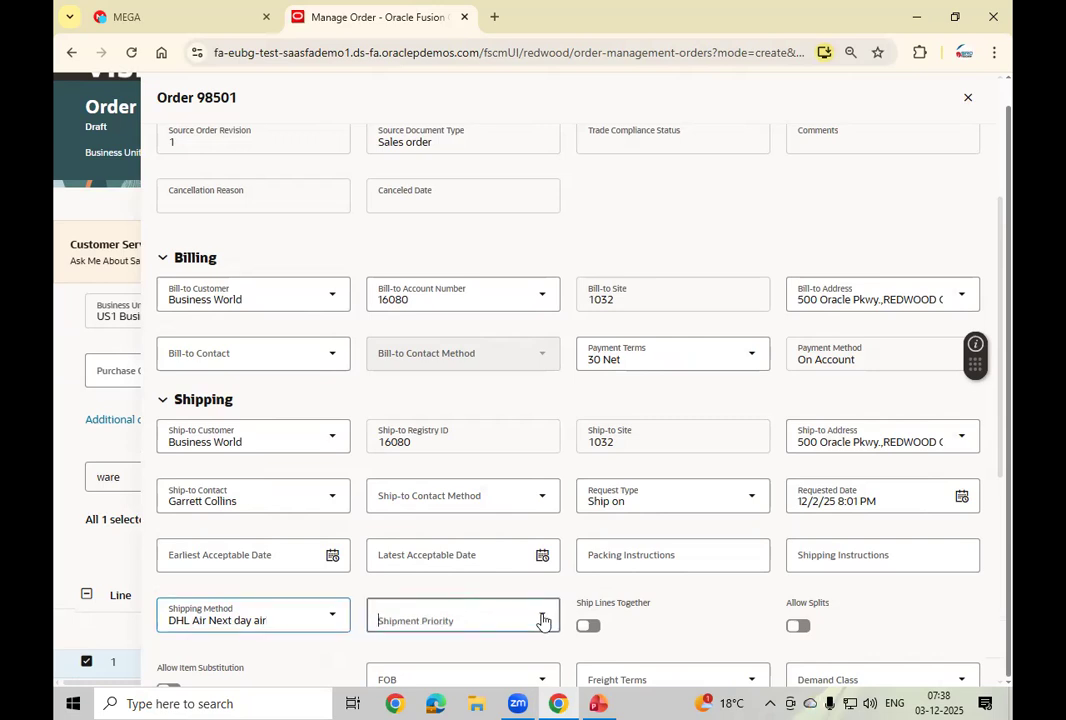
{"action": "left_click", "coordinate": [541, 620]}
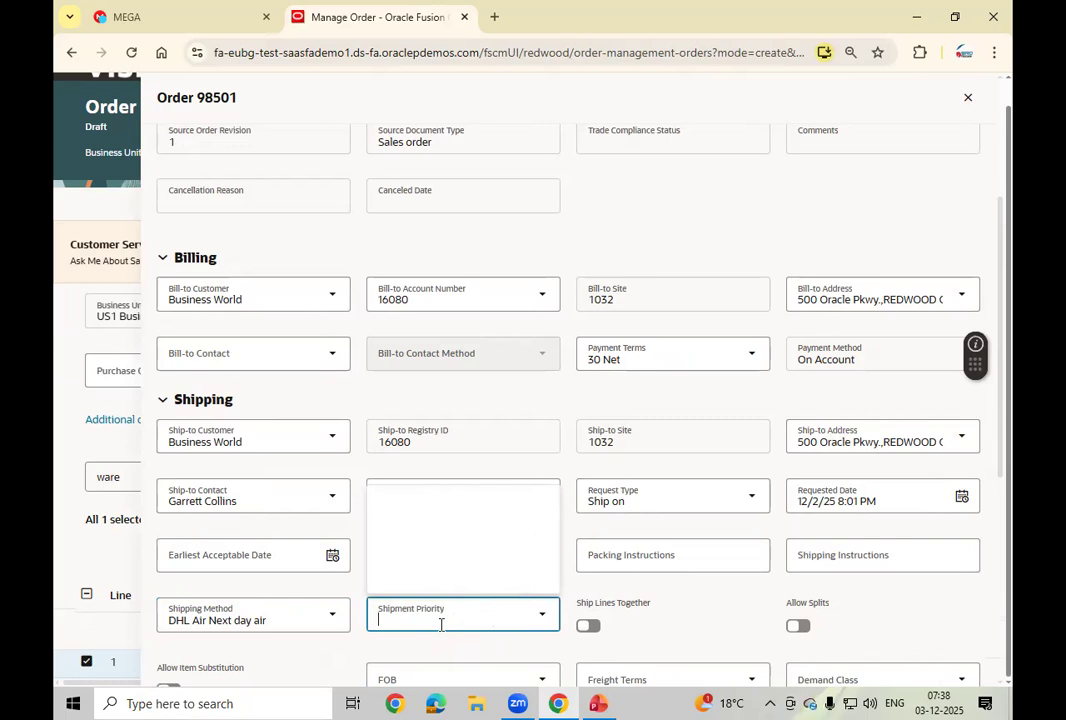
{"action": "type", "text": "stst"}
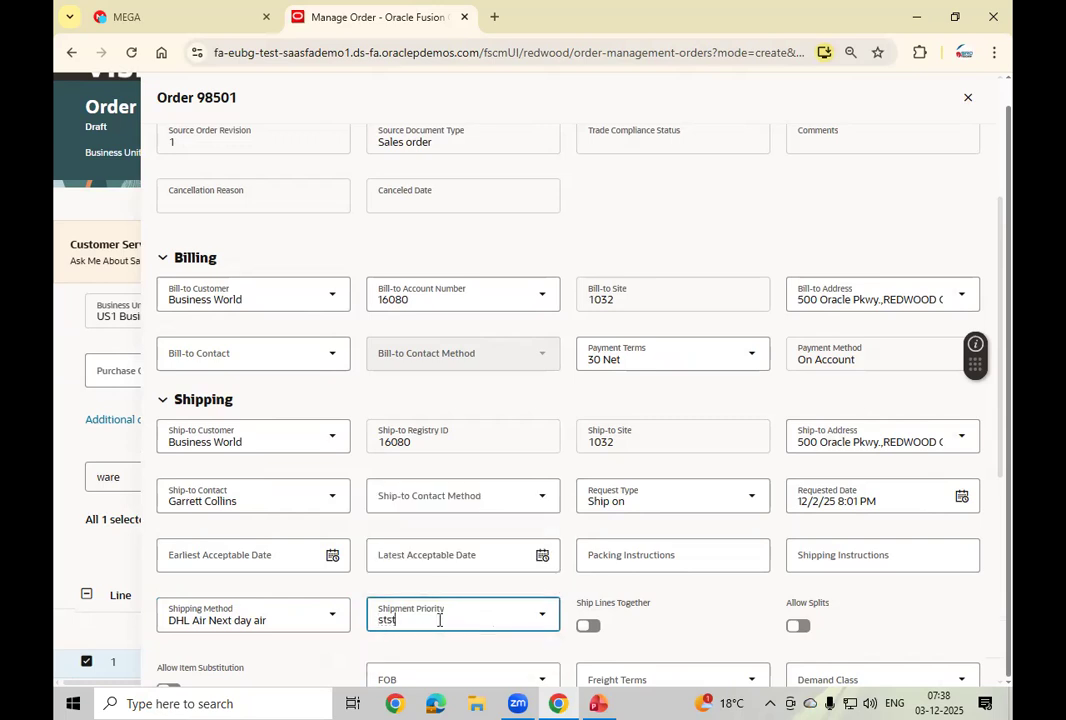
{"action": "key", "text": "BackSpace"}
{"action": "key", "text": "BackSpace"}
{"action": "type", "text": "a"}
{"action": "key", "text": "BackSpace"}
{"action": "key", "text": "BackSpace"}
{"action": "left_click", "coordinate": [730, 590]}
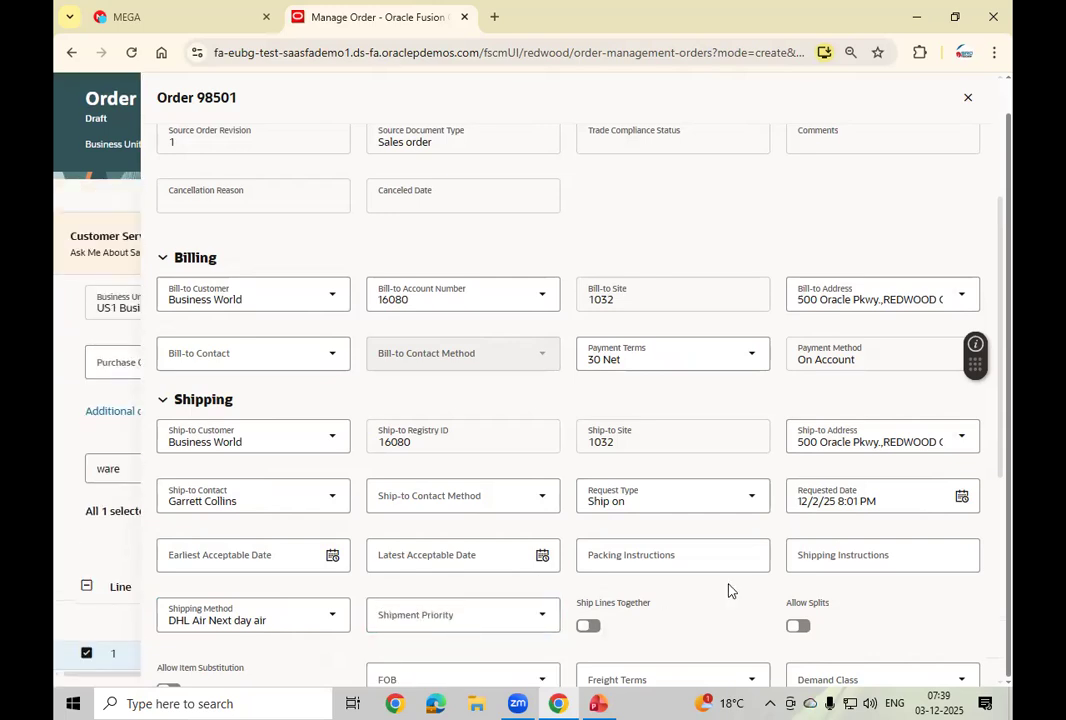
{"action": "scroll", "coordinate": [729, 586], "scroll_direction": "down", "scroll_amount": 3}
{"action": "scroll", "coordinate": [729, 586], "scroll_direction": "down", "scroll_amount": 1}
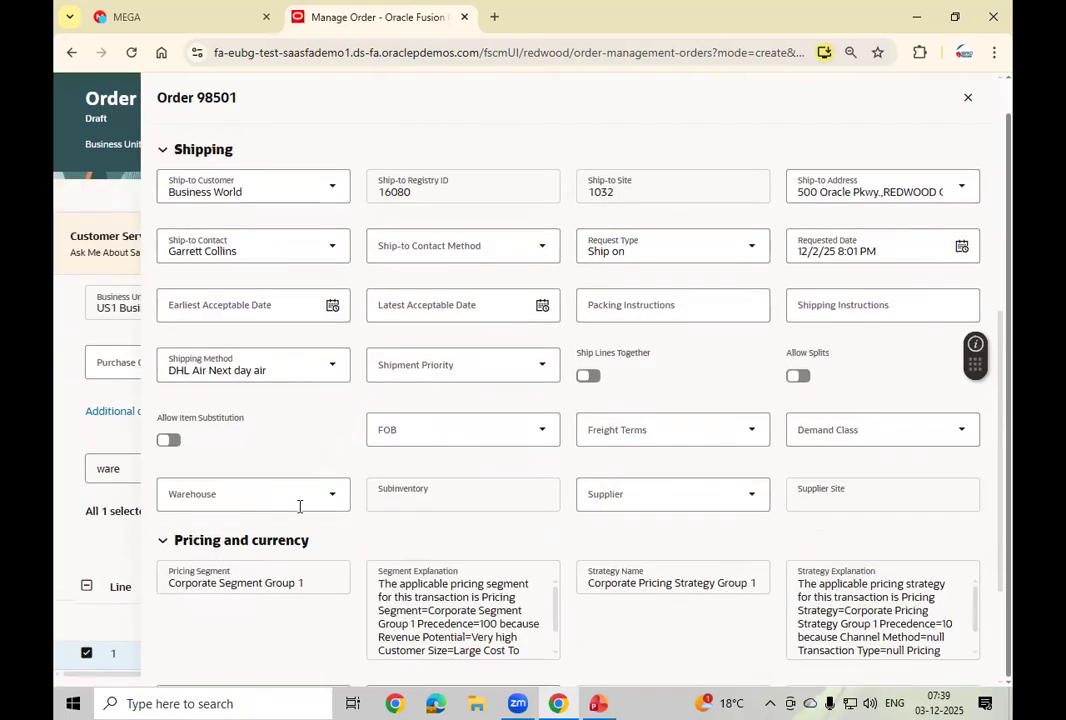
Step: Search warehouses for 002 and choose Atlanta (002) as the shipping warehouse
{"action": "left_click", "coordinate": [261, 503]}
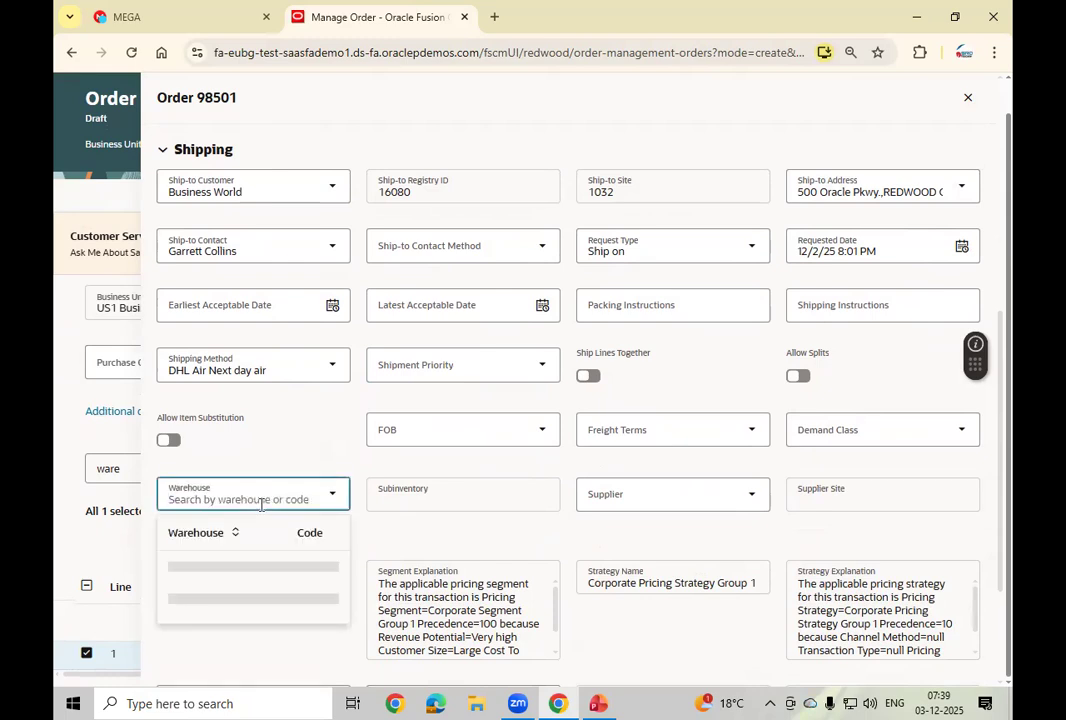
{"action": "type", "text": "001"}
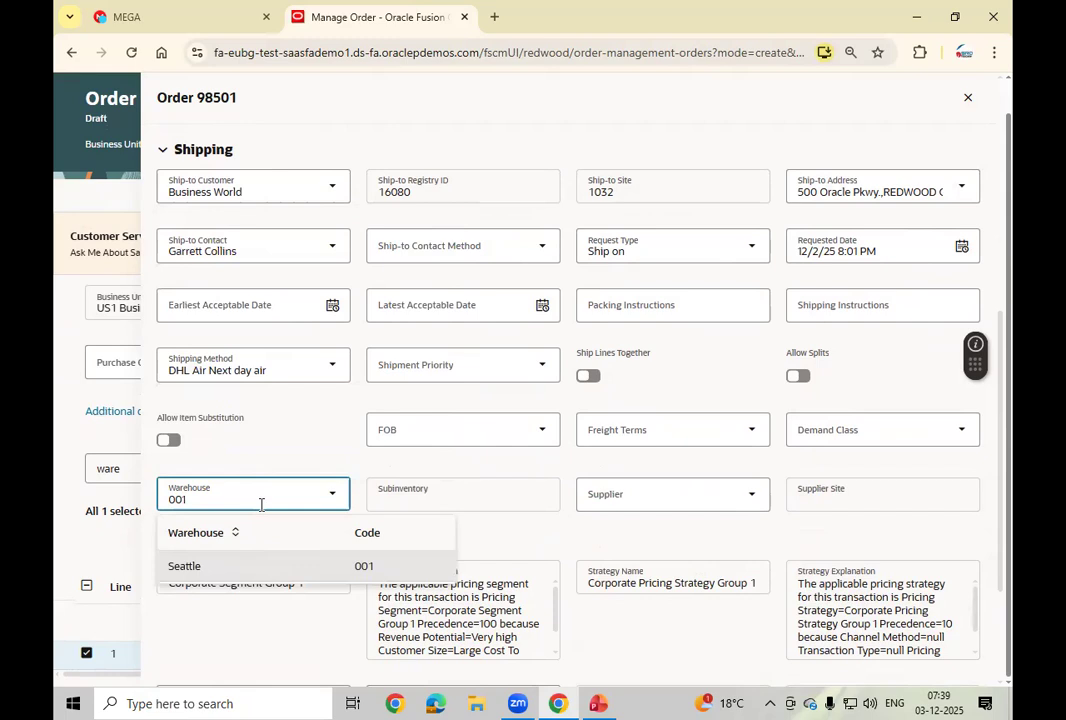
{"action": "key", "text": "BackSpace"}
{"action": "type", "text": "2"}
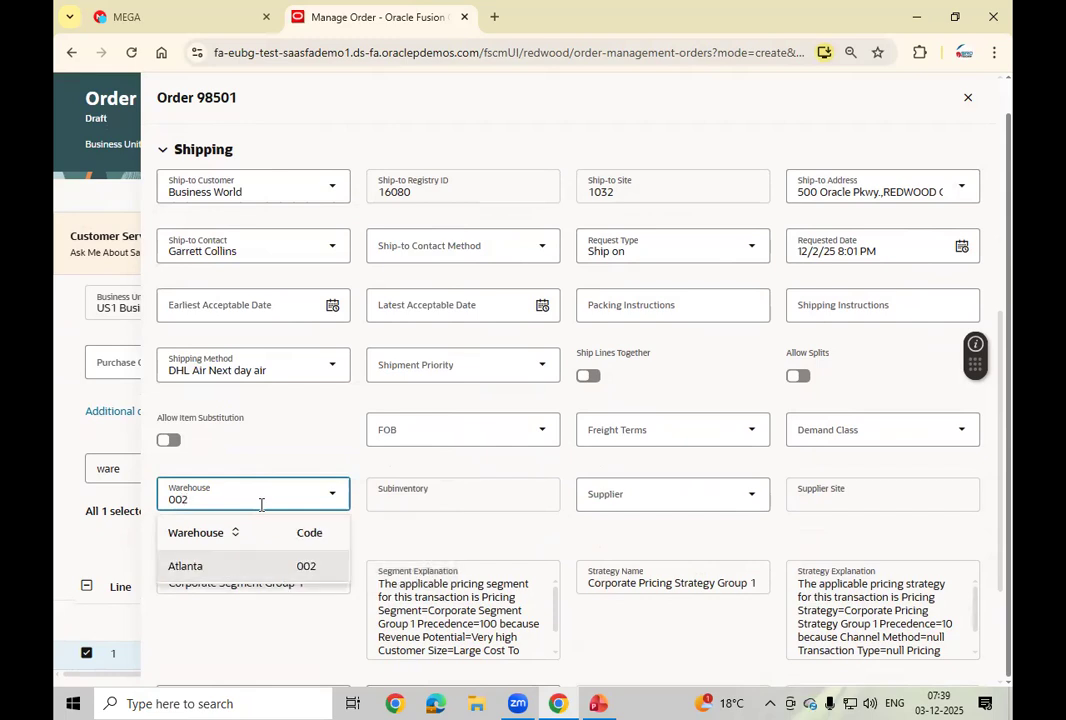
{"action": "left_click", "coordinate": [240, 570]}
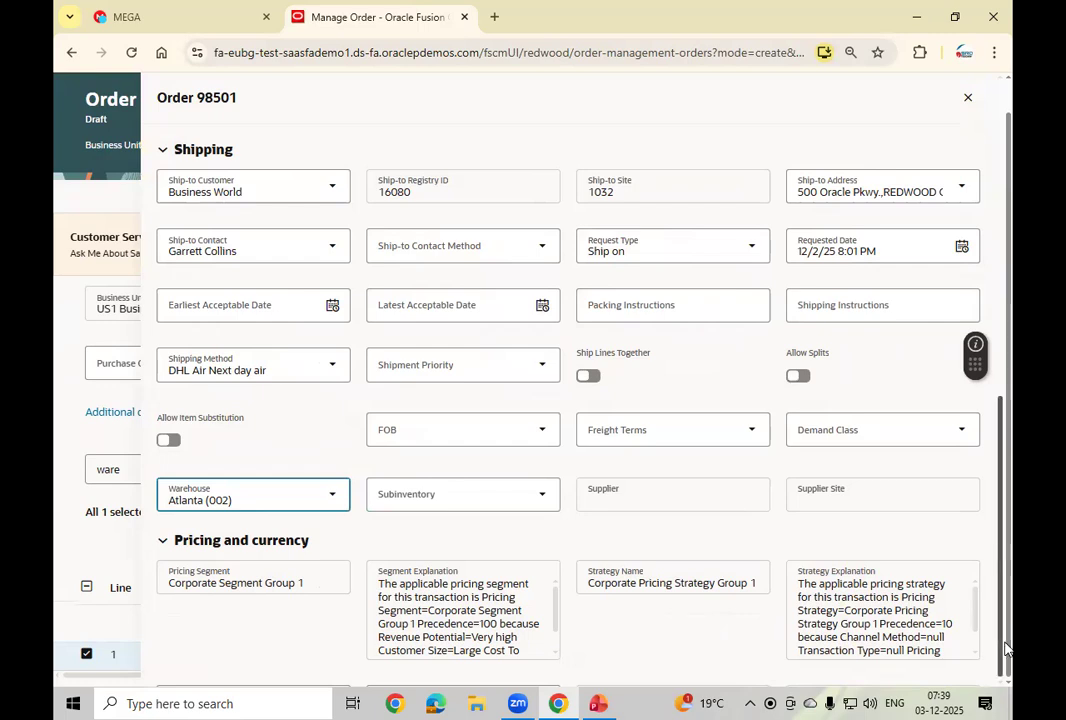
{"action": "scroll", "coordinate": [966, 683], "scroll_direction": "down", "scroll_amount": 2}
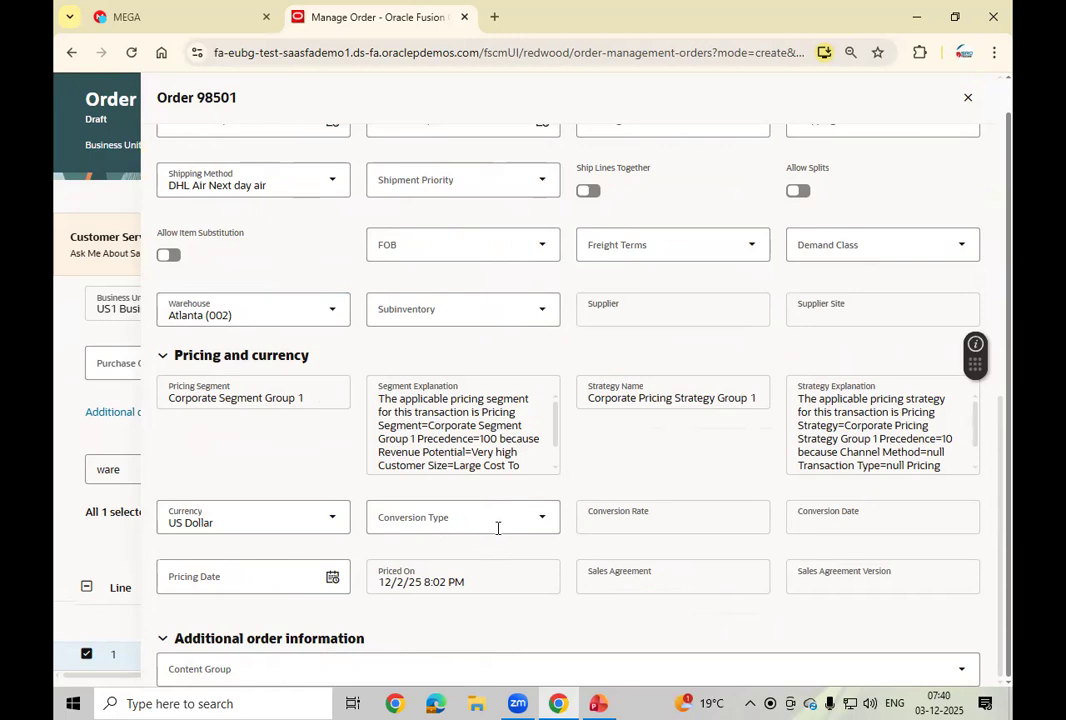
Step: Check the order's Attachments and Holds tabs, confirming there are no holds
{"action": "left_click", "coordinate": [235, 675]}
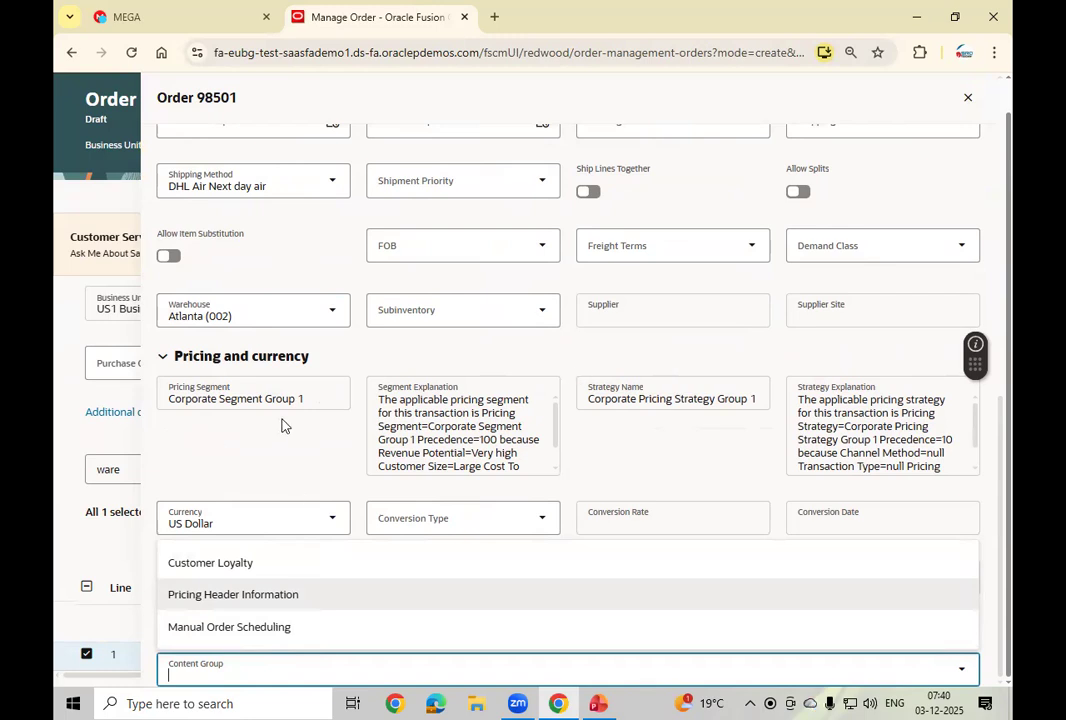
{"action": "left_click", "coordinate": [1011, 362]}
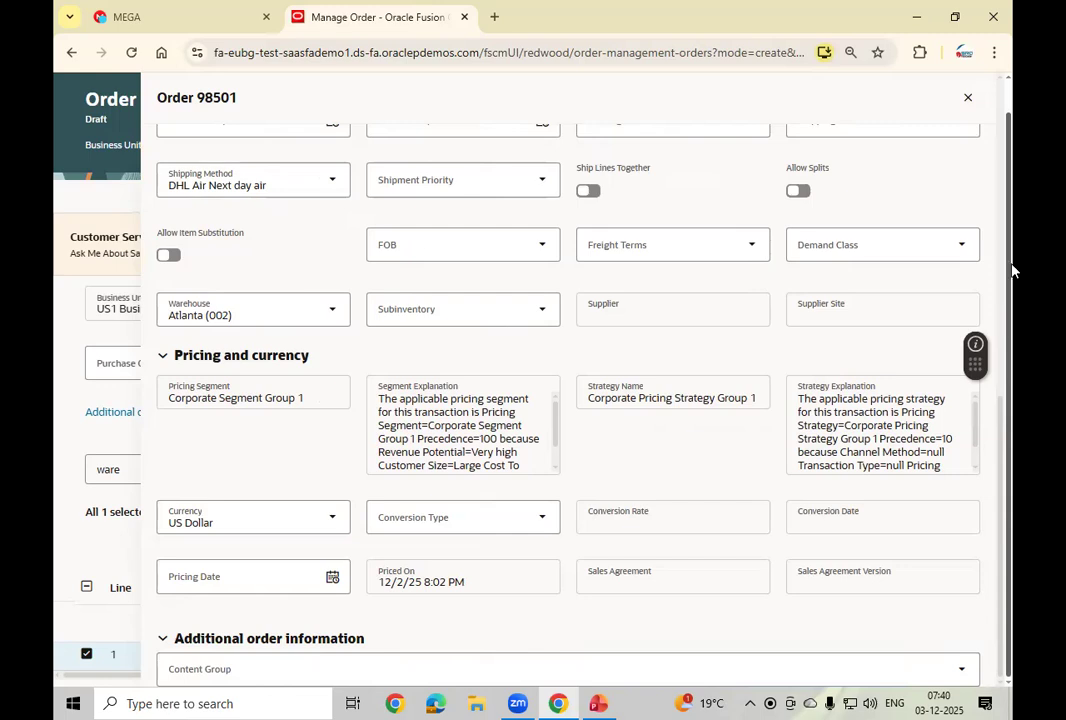
{"action": "scroll", "coordinate": [1010, 366], "scroll_direction": "up", "scroll_amount": 1}
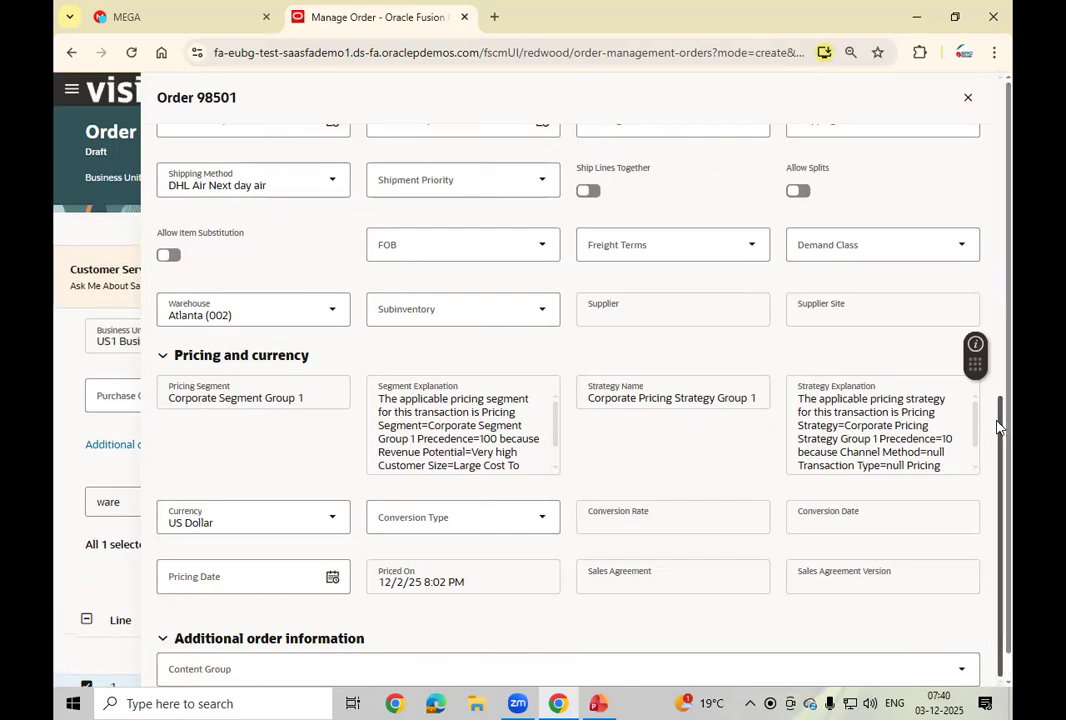
{"action": "scroll", "coordinate": [1005, 340], "scroll_direction": "up", "scroll_amount": 3}
{"action": "left_click_drag", "start_coordinate": [1005, 332], "coordinate": [1012, 98]}
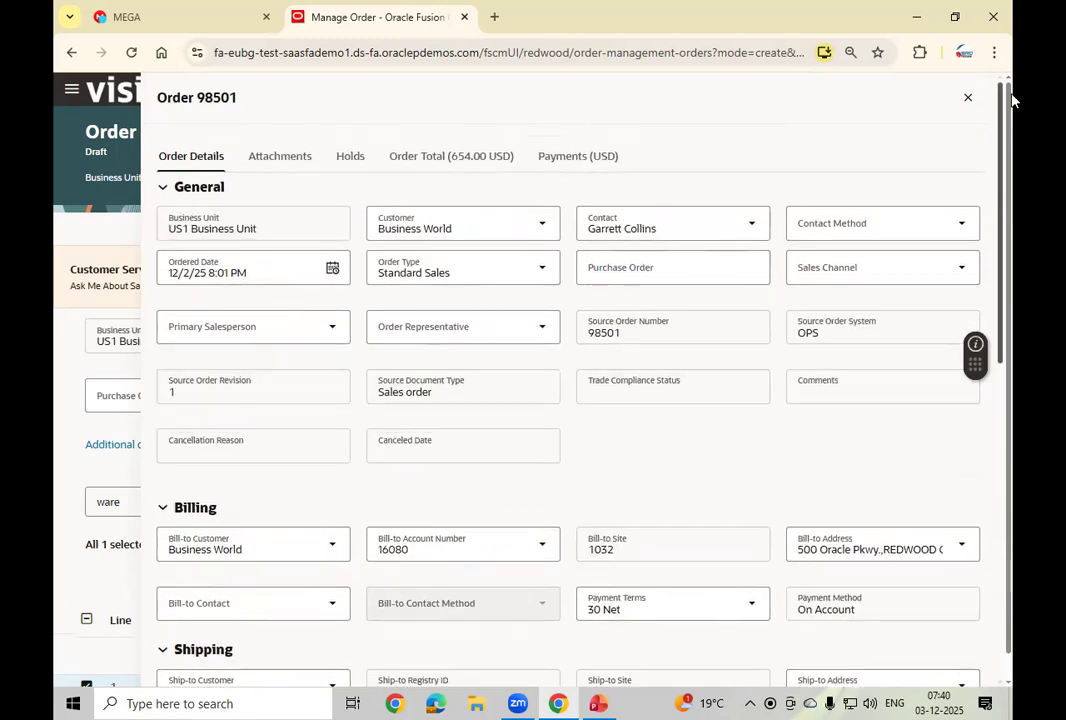
{"action": "left_click", "coordinate": [280, 160]}
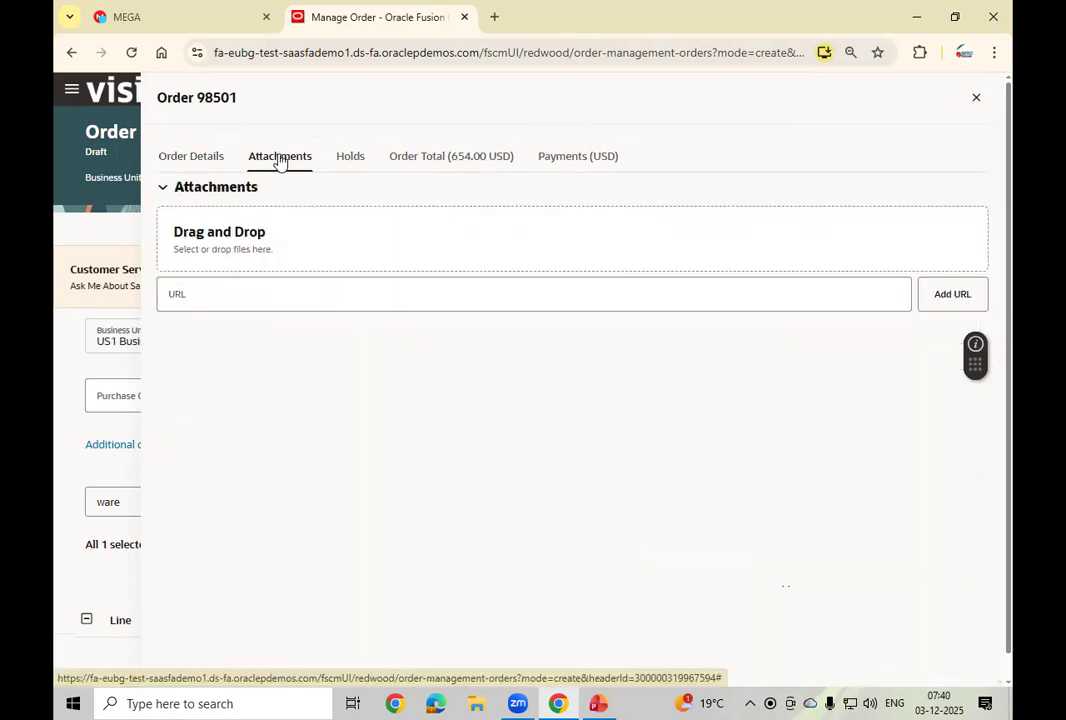
{"action": "left_click", "coordinate": [360, 160]}
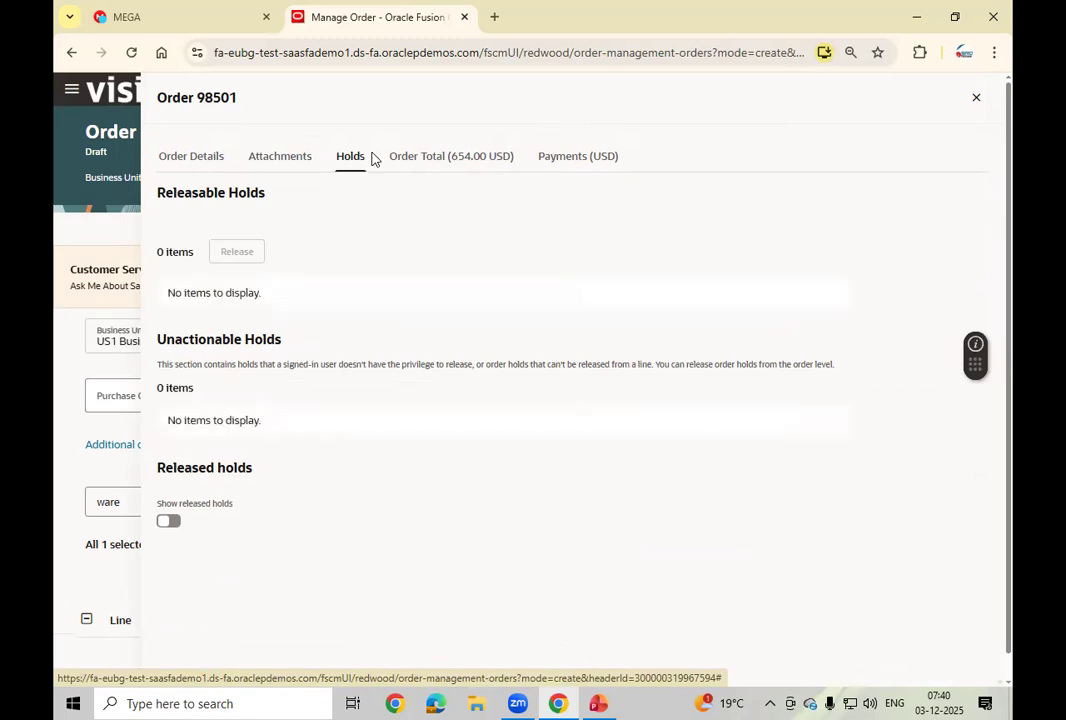
Step: Close the order details panel and save the draft order
{"action": "left_click", "coordinate": [978, 101]}
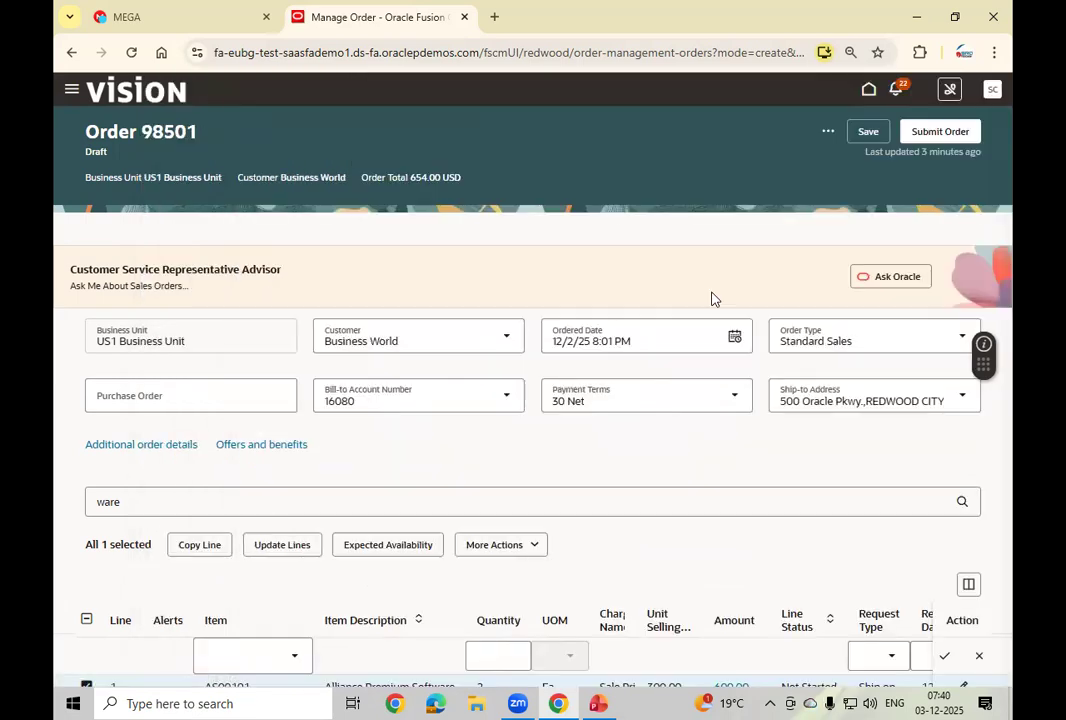
{"action": "left_click", "coordinate": [861, 133]}
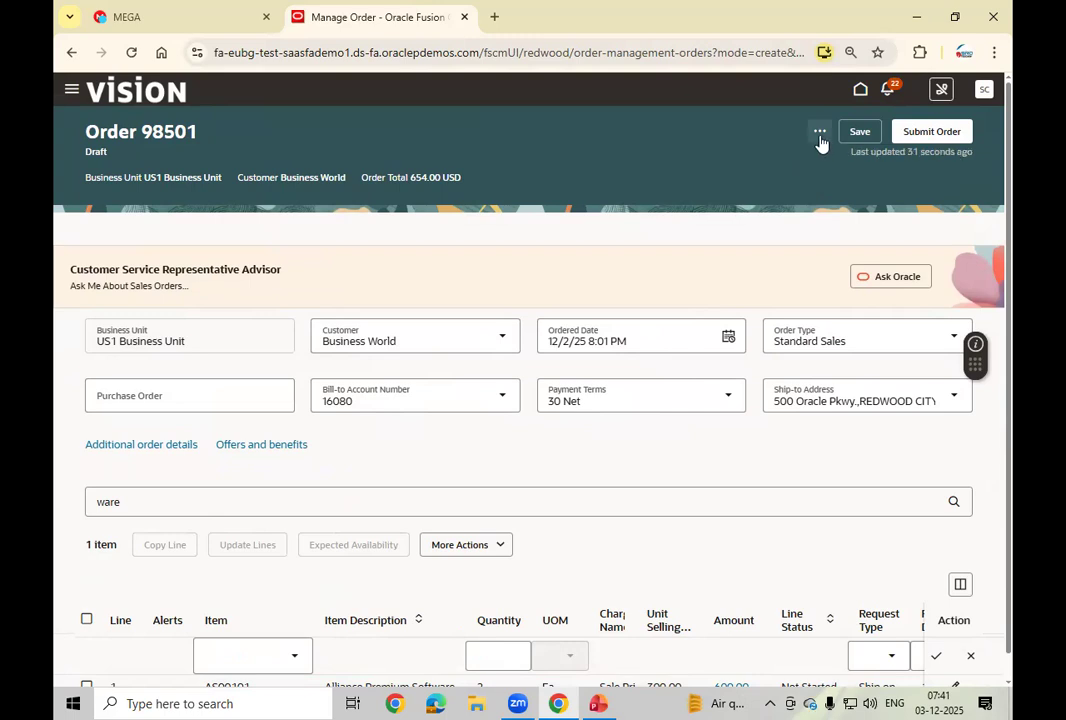
{"action": "left_click", "coordinate": [820, 133]}
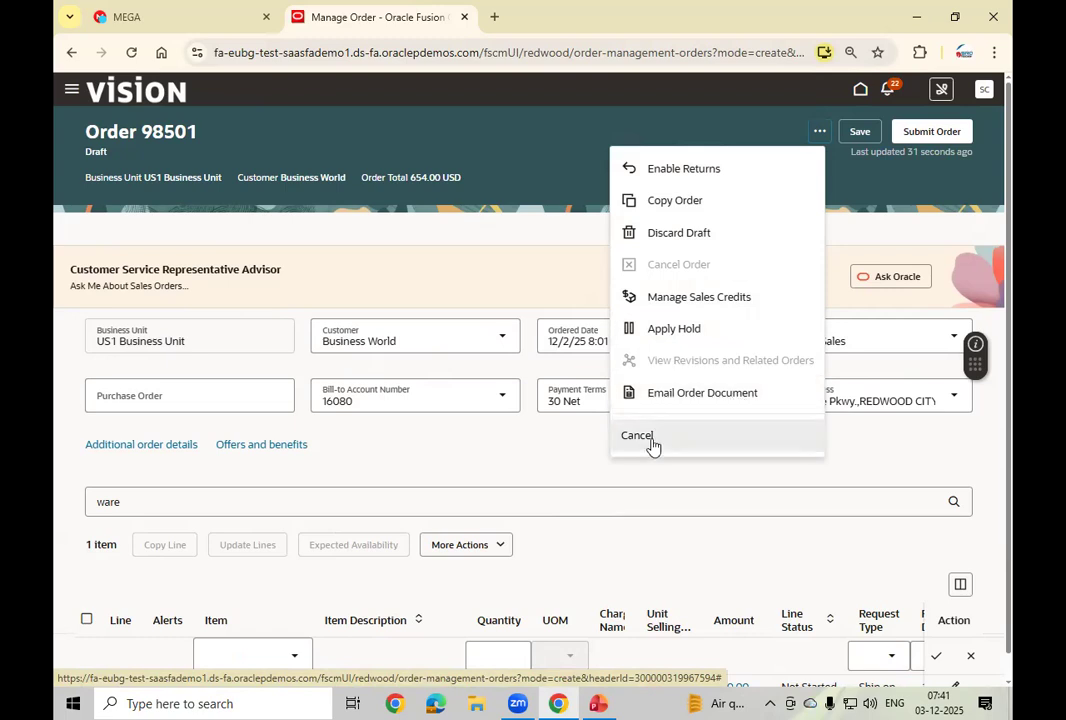
{"action": "left_click", "coordinate": [937, 204]}
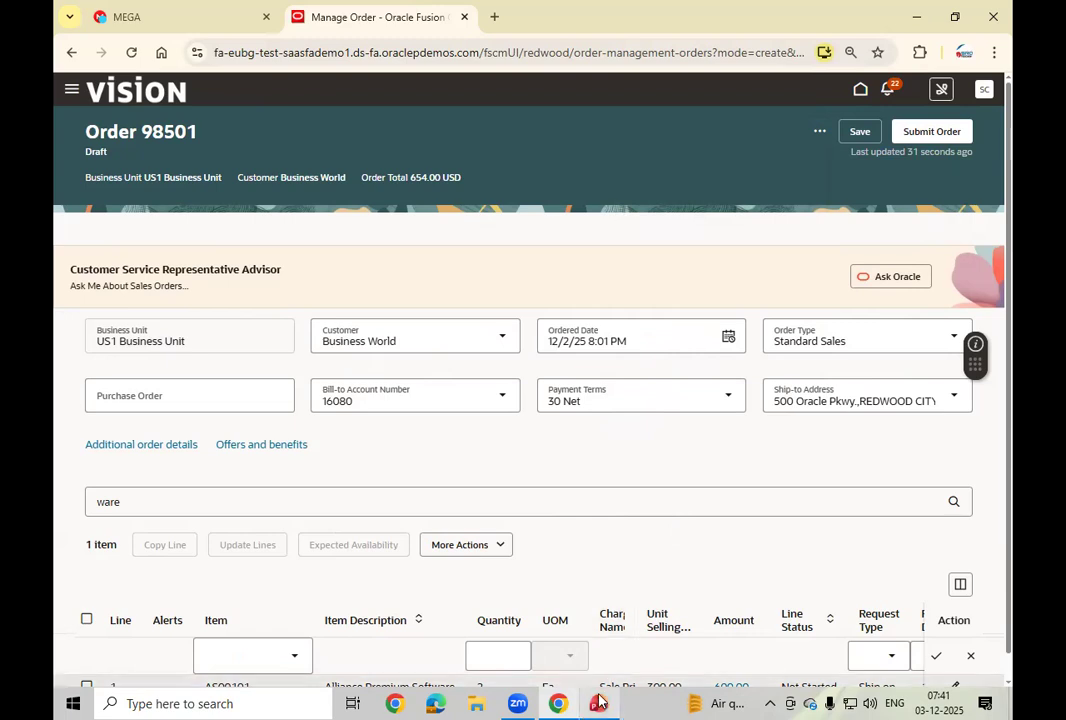
{"action": "key", "text": "alt+Tab"}
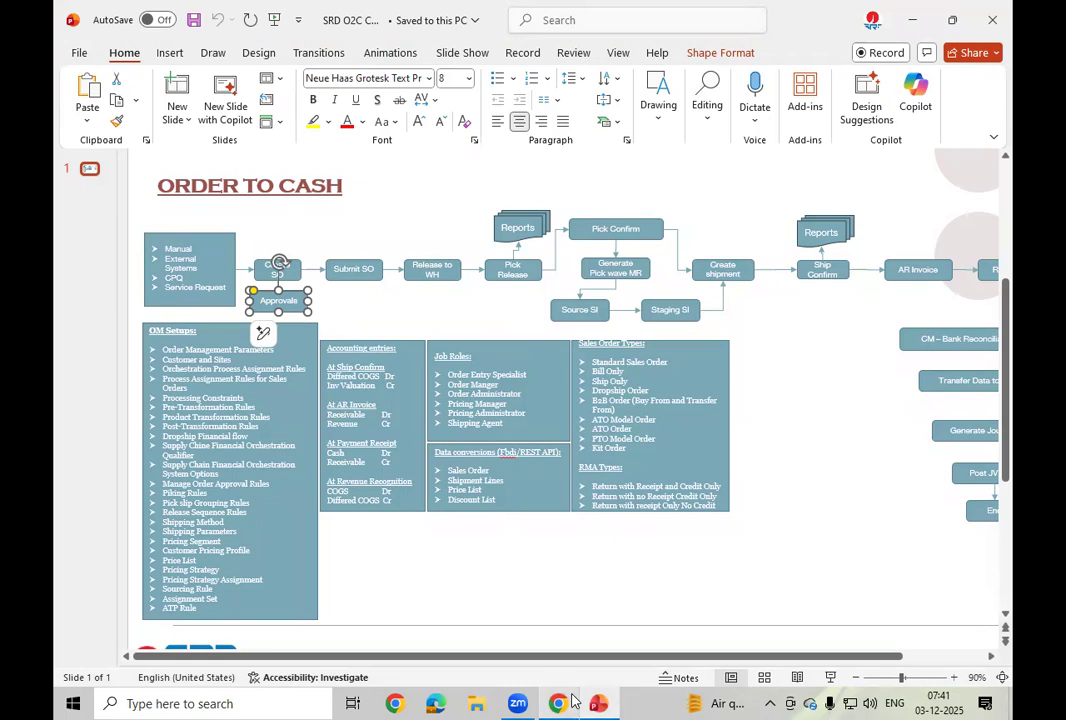
{"action": "left_click", "coordinate": [568, 702]}
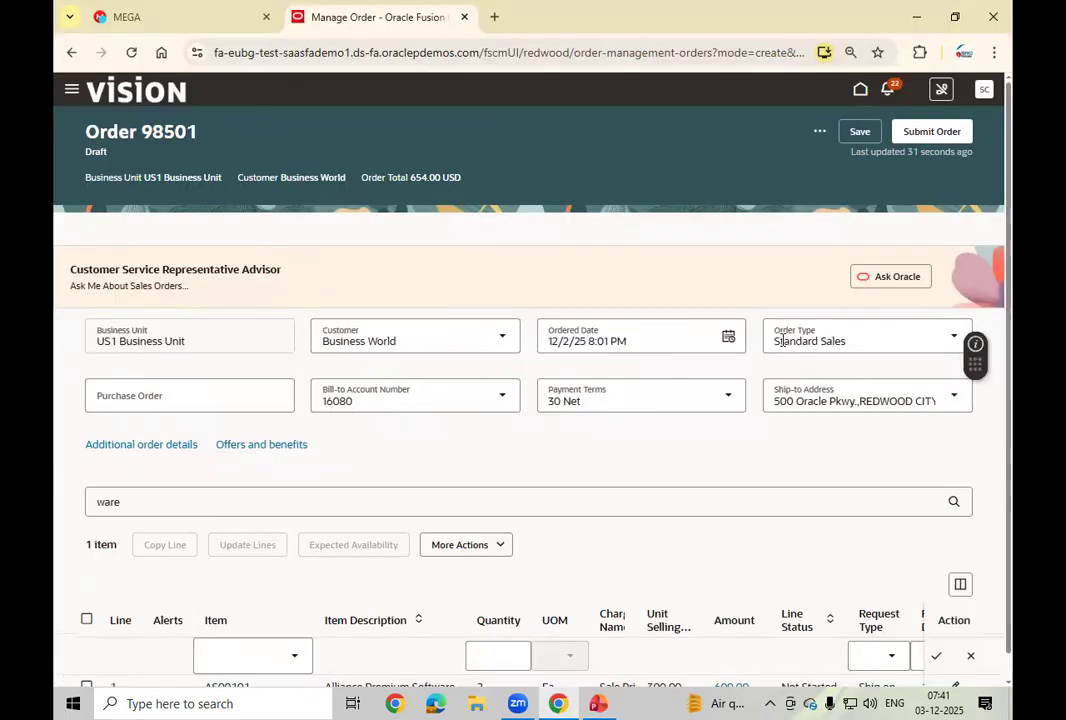
Step: Submit the draft order for processing
{"action": "left_click", "coordinate": [818, 133]}
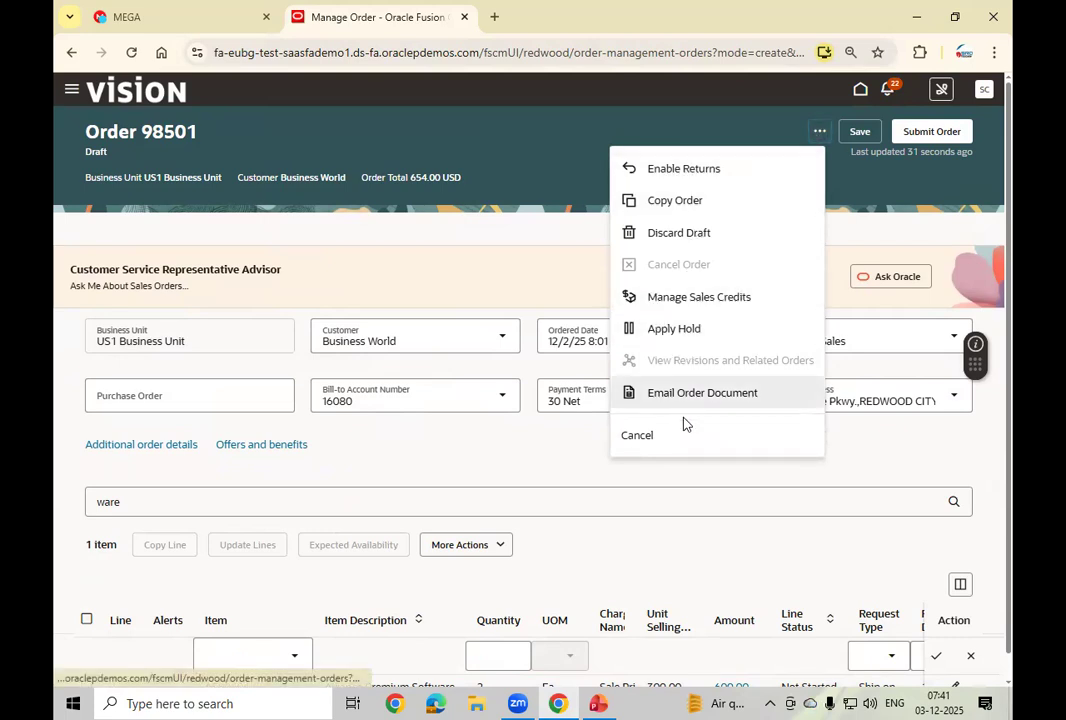
{"action": "left_click", "coordinate": [869, 183]}
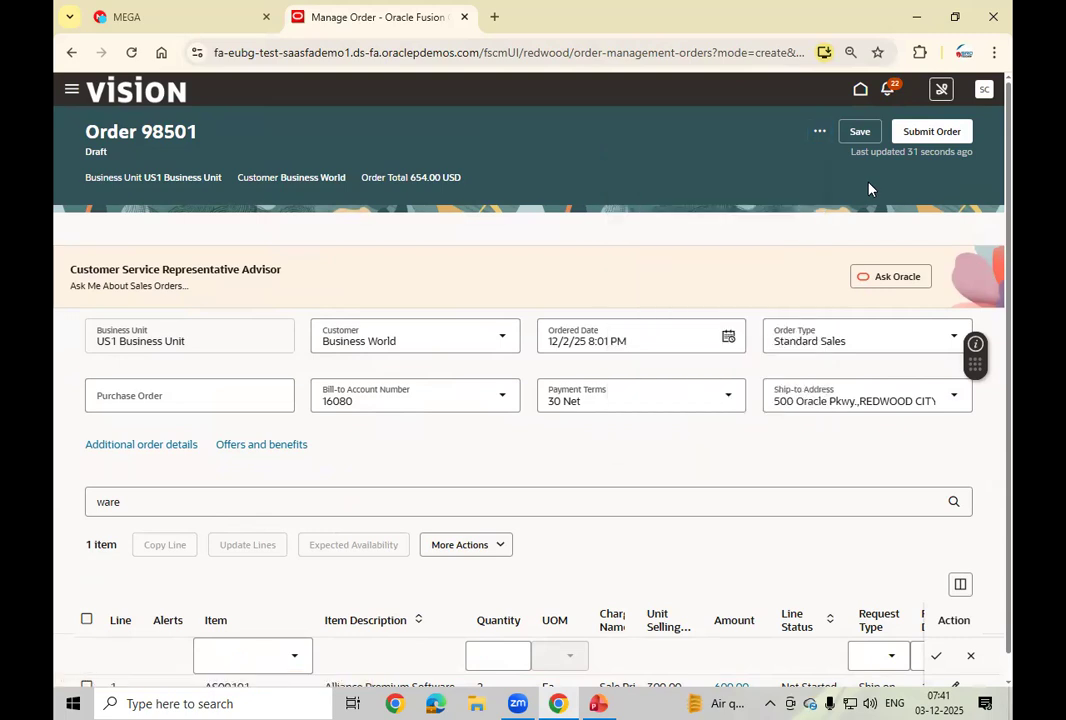
{"action": "left_click", "coordinate": [937, 136]}
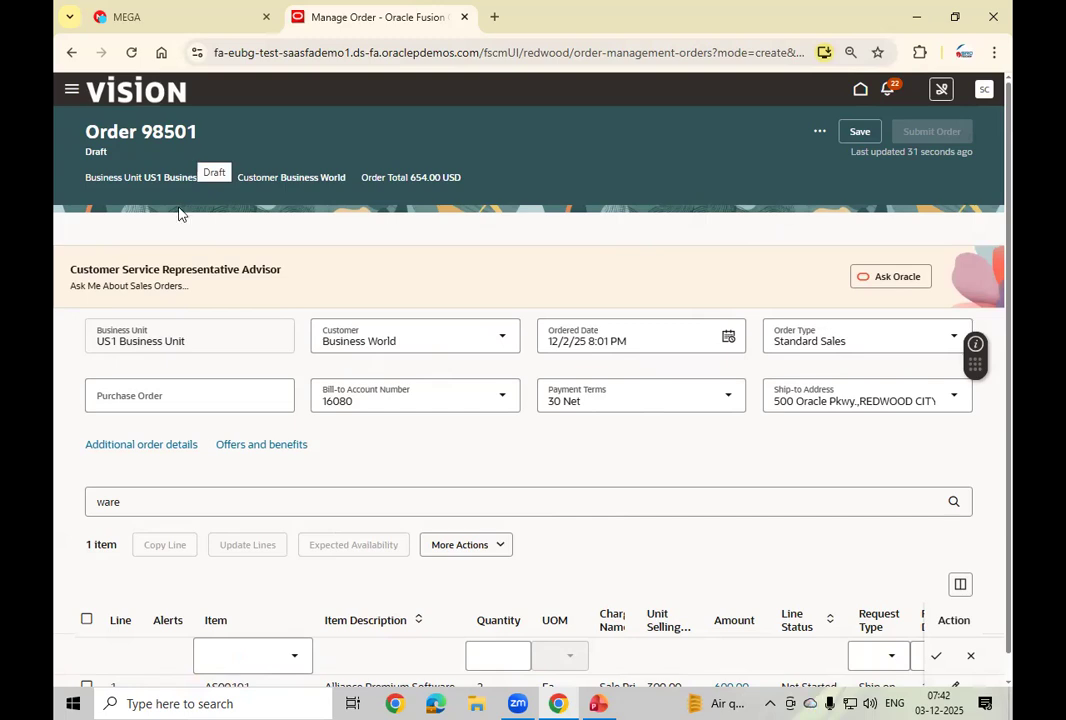
{"action": "left_click", "coordinate": [201, 702]}
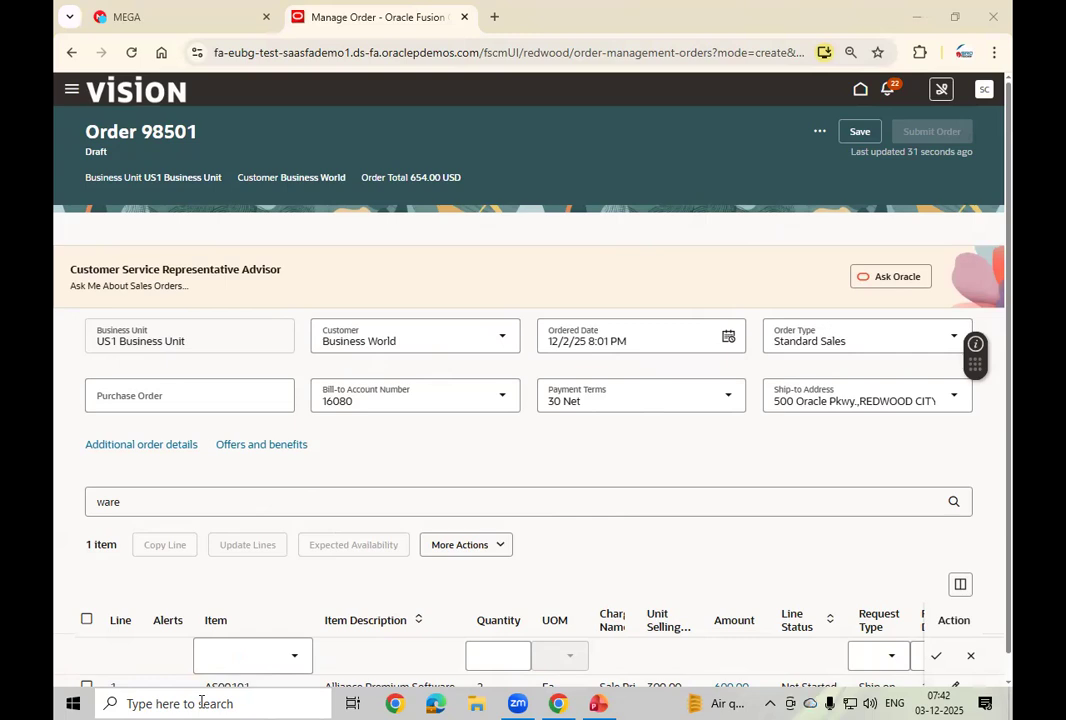
Step: Note the sales order number in a new Notepad document, then minimize Notepad
{"action": "left_click", "coordinate": [201, 702]}
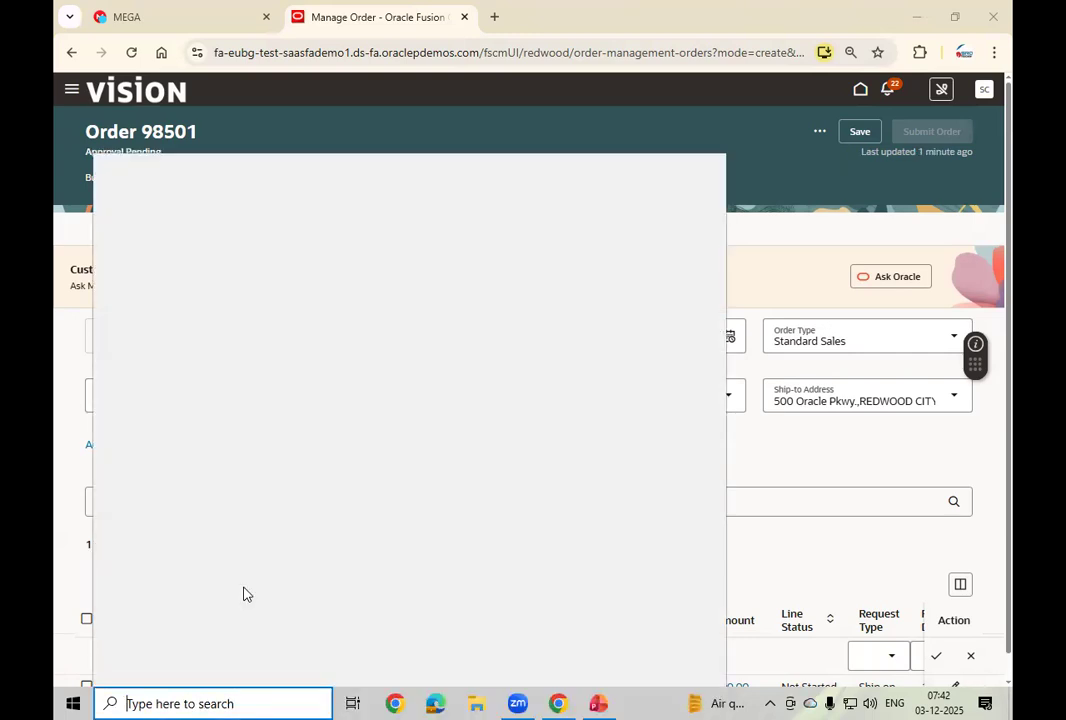
{"action": "type", "text": "note"}
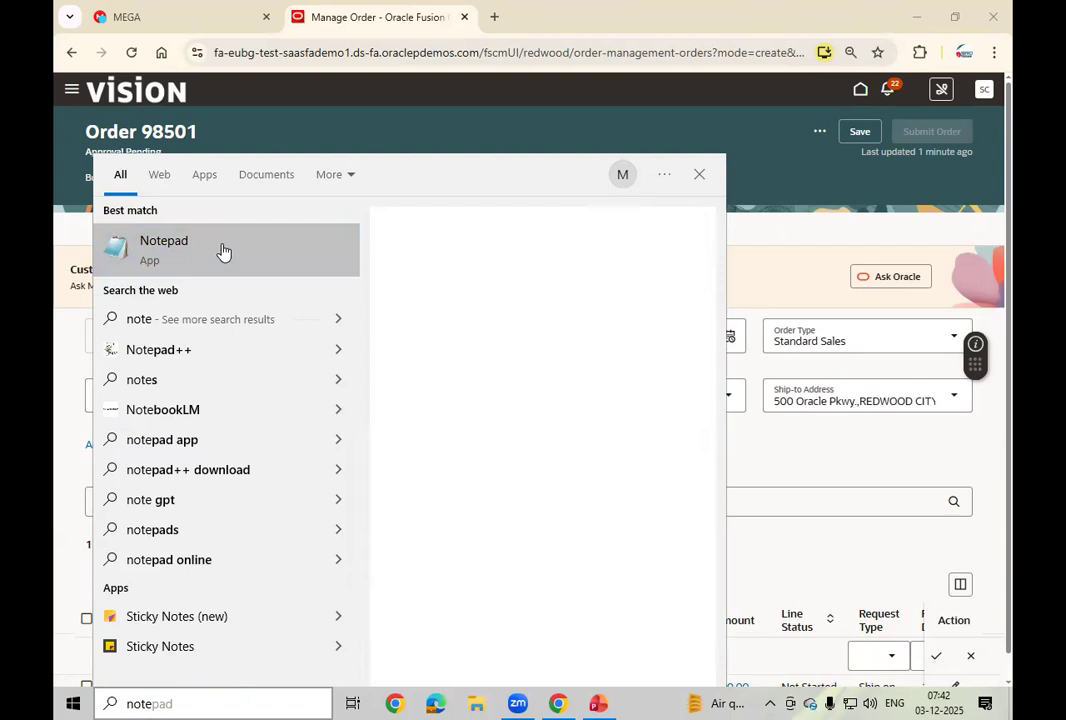
{"action": "left_click", "coordinate": [228, 252]}
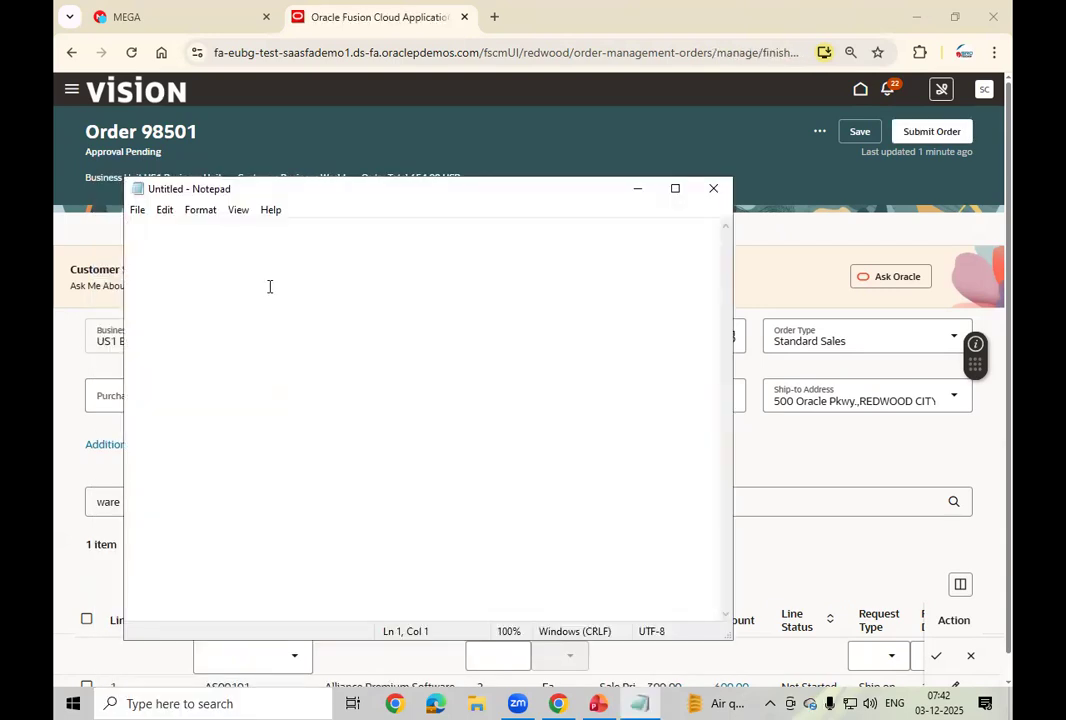
{"action": "type", "text": "98"}
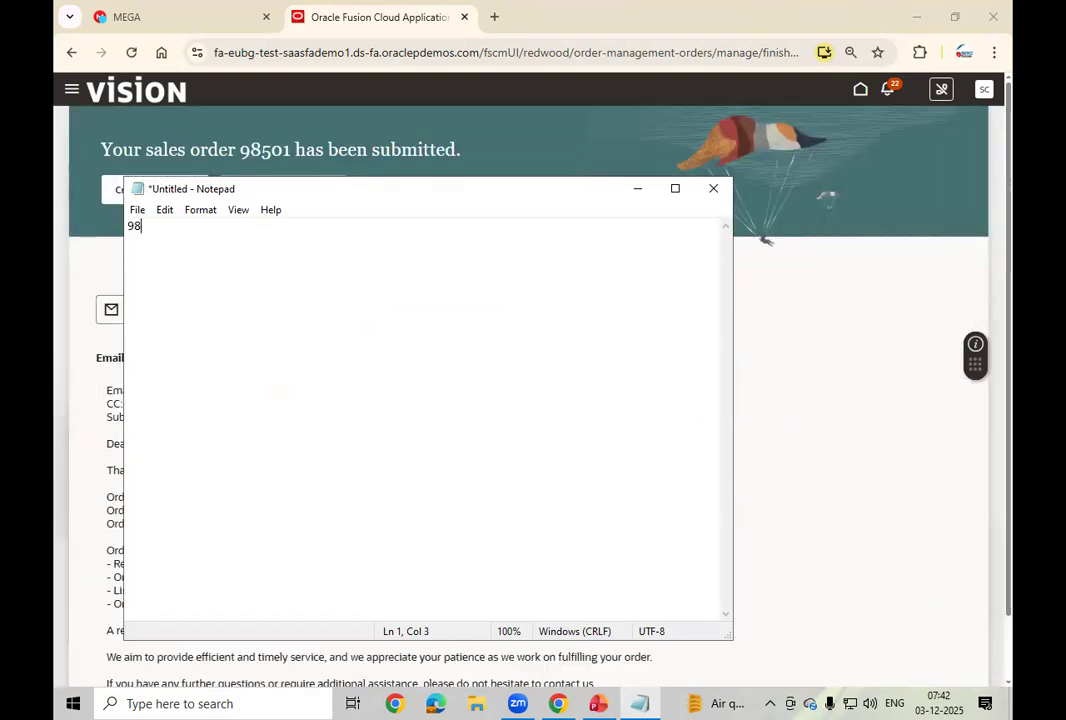
{"action": "type", "text": "501"}
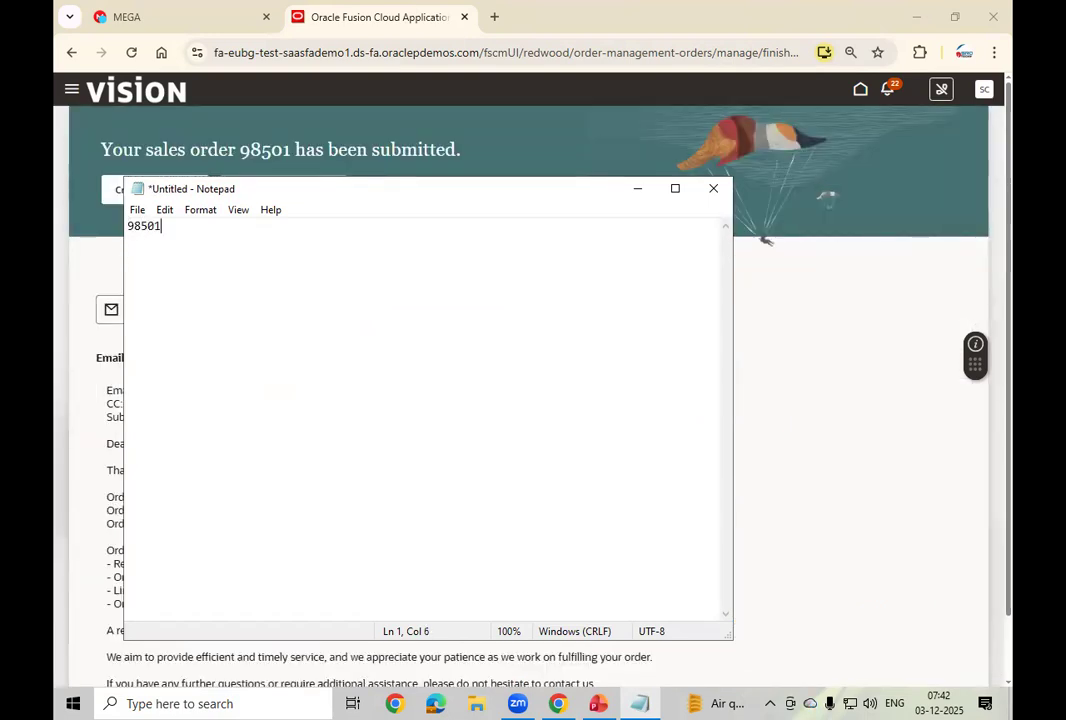
{"action": "left_click", "coordinate": [634, 189]}
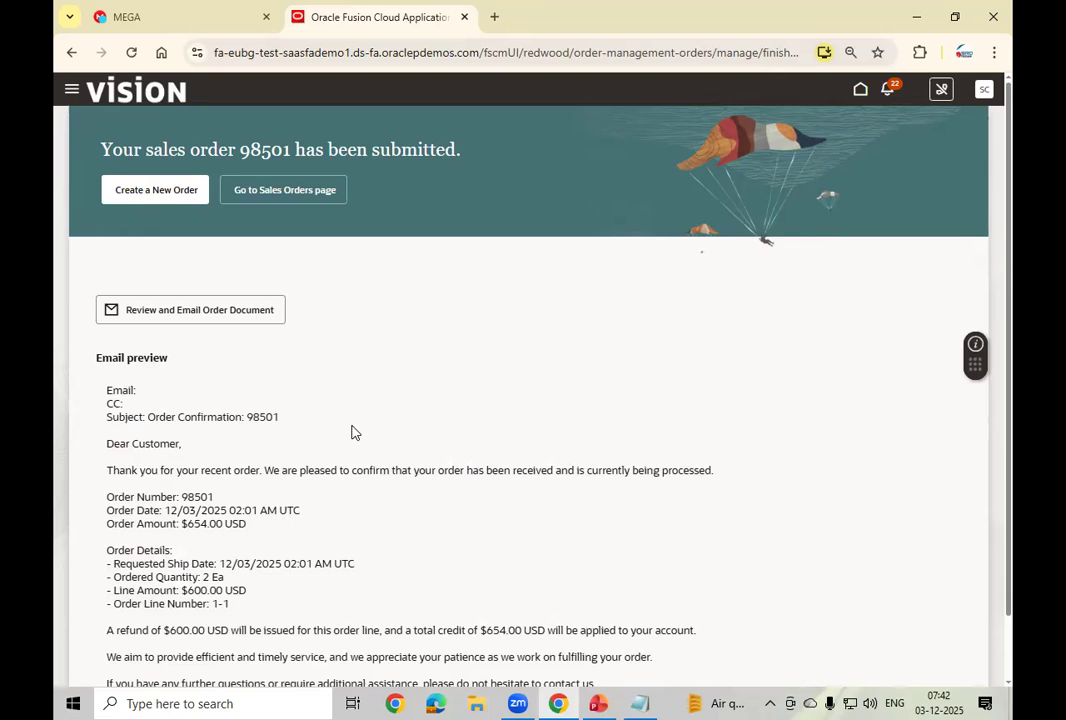
{"action": "scroll", "coordinate": [351, 432], "scroll_direction": "down", "scroll_amount": 1}
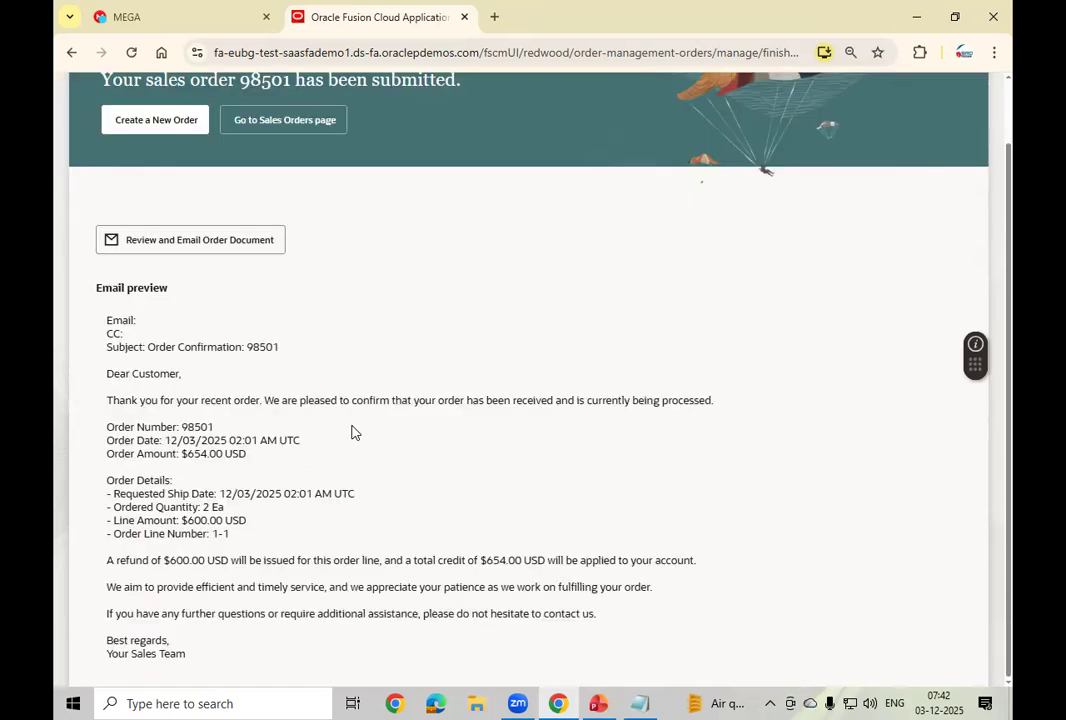
{"action": "scroll", "coordinate": [351, 432], "scroll_direction": "up", "scroll_amount": 1}
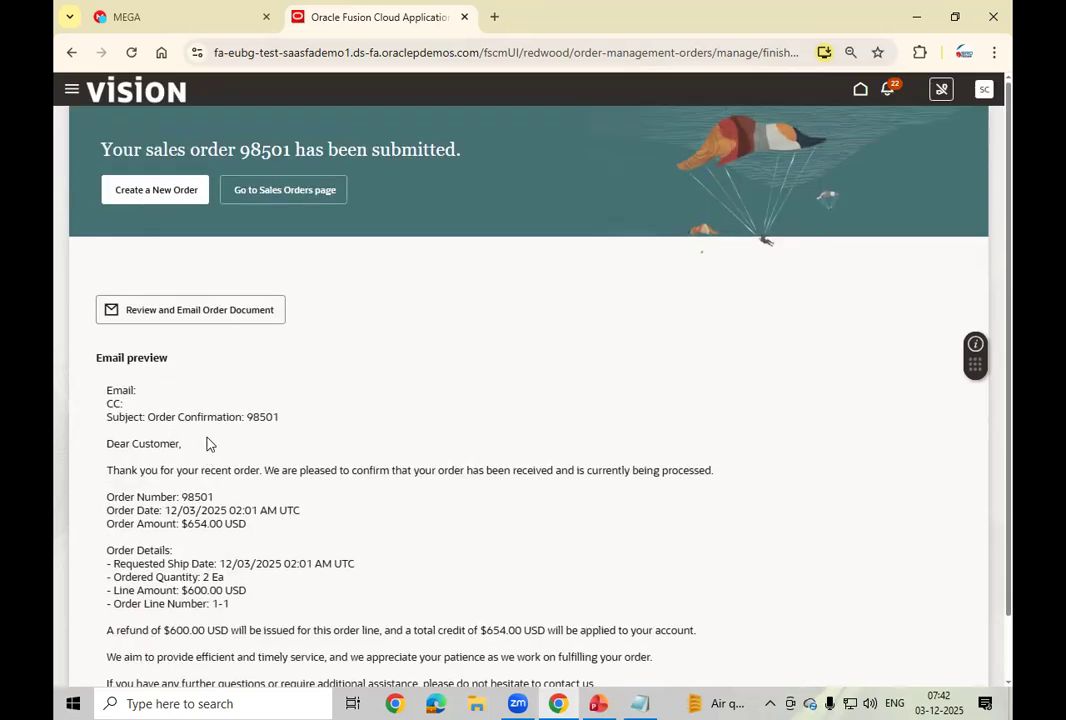
Step: Draft the order 98501 email with AI Assist, then cancel it without sending
{"action": "left_click", "coordinate": [228, 316]}
{"action": "left_click", "coordinate": [441, 146]}
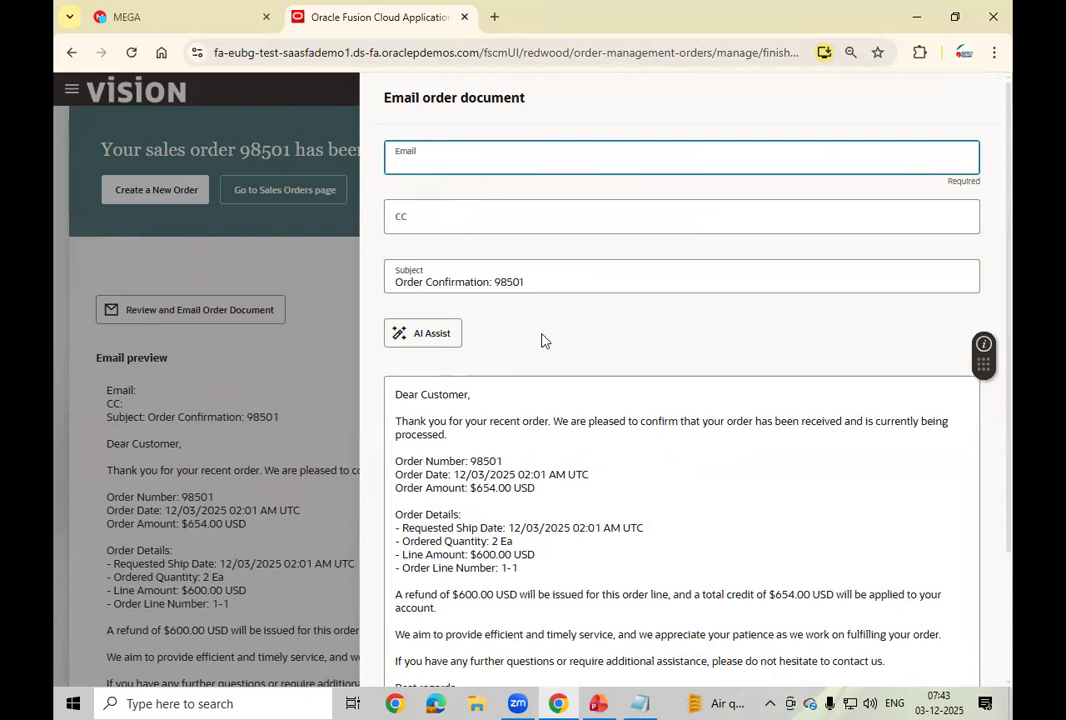
{"action": "scroll", "coordinate": [545, 350], "scroll_direction": "down", "scroll_amount": 3}
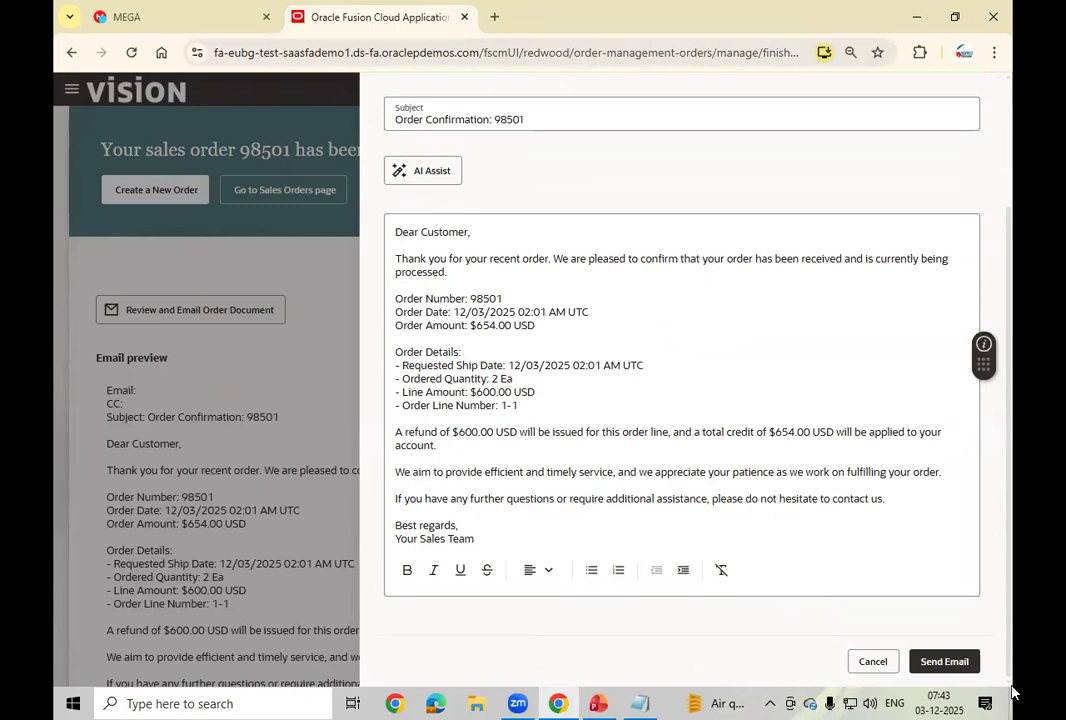
{"action": "left_click", "coordinate": [426, 172]}
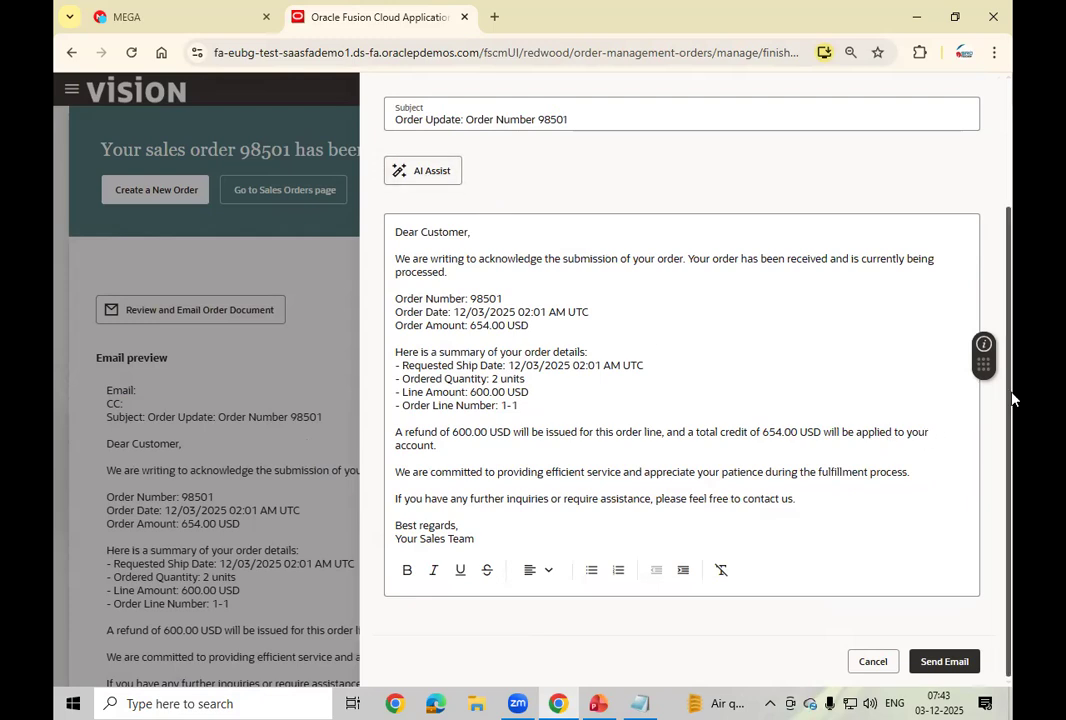
{"action": "left_click_drag", "start_coordinate": [1010, 355], "coordinate": [1014, 488]}
{"action": "left_click", "coordinate": [872, 662]}
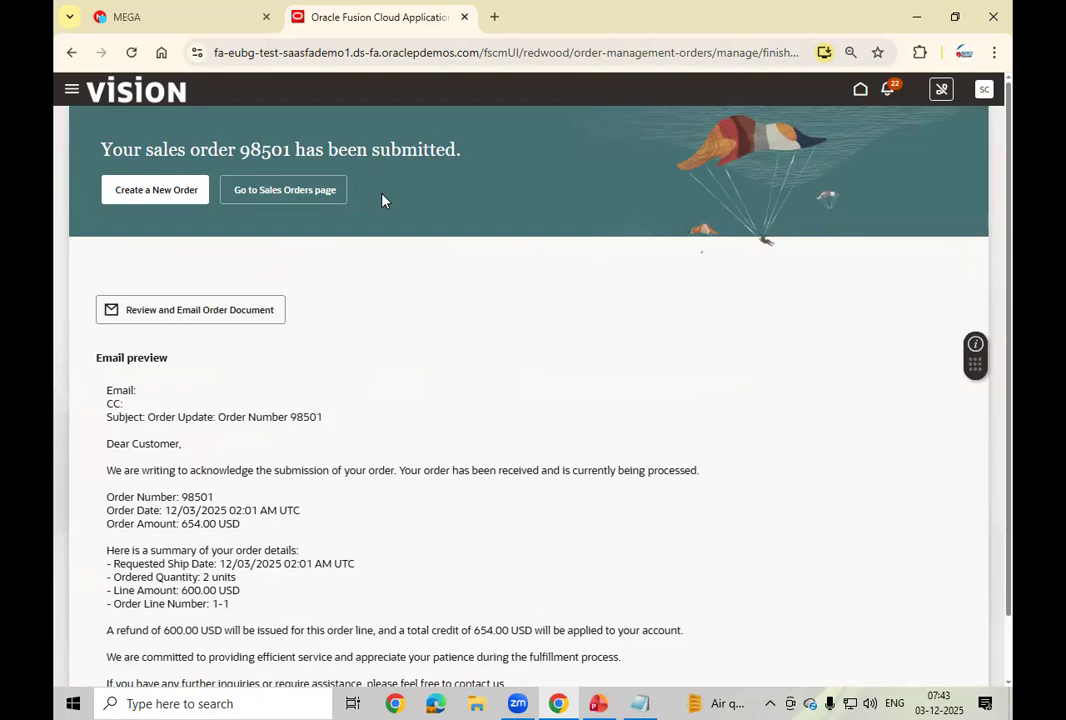
Step: Leave order 98501's confirmation for the Sales Orders overview and start an order search
{"action": "double_click", "coordinate": [259, 148]}
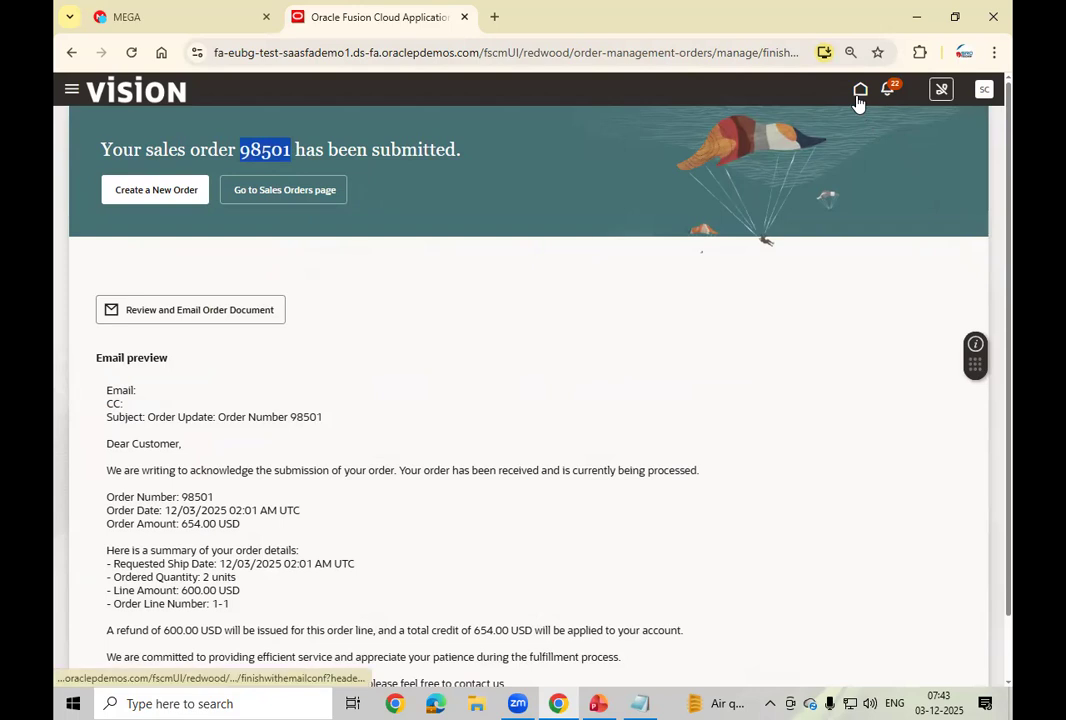
{"action": "left_click", "coordinate": [326, 195]}
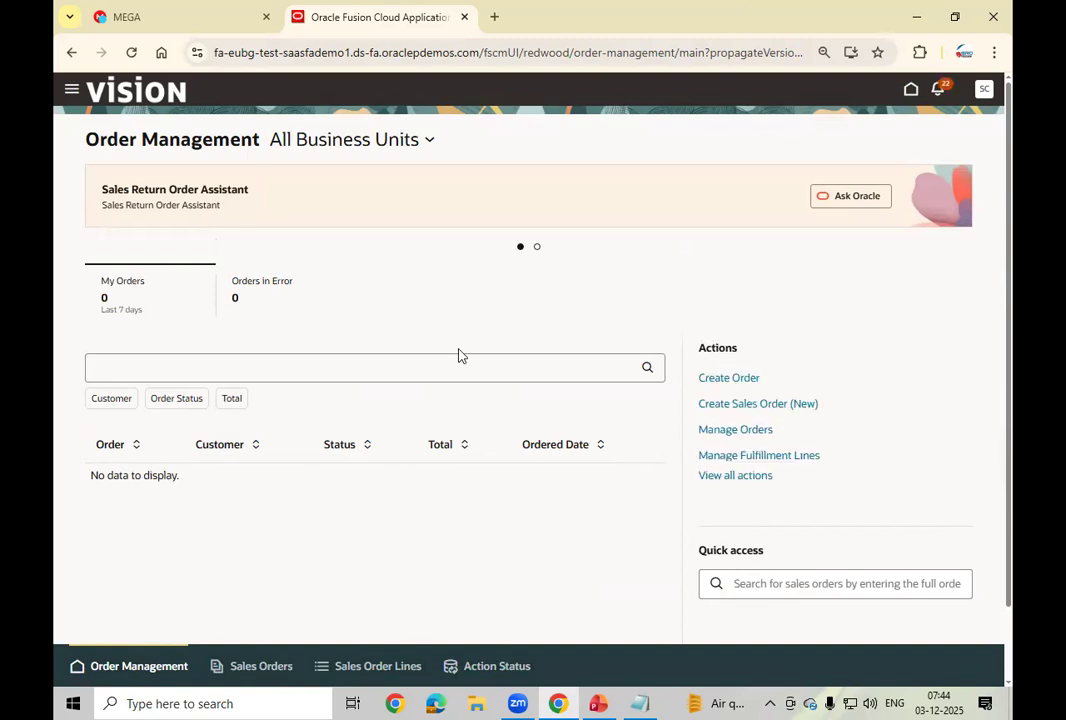
{"action": "left_click", "coordinate": [145, 365]}
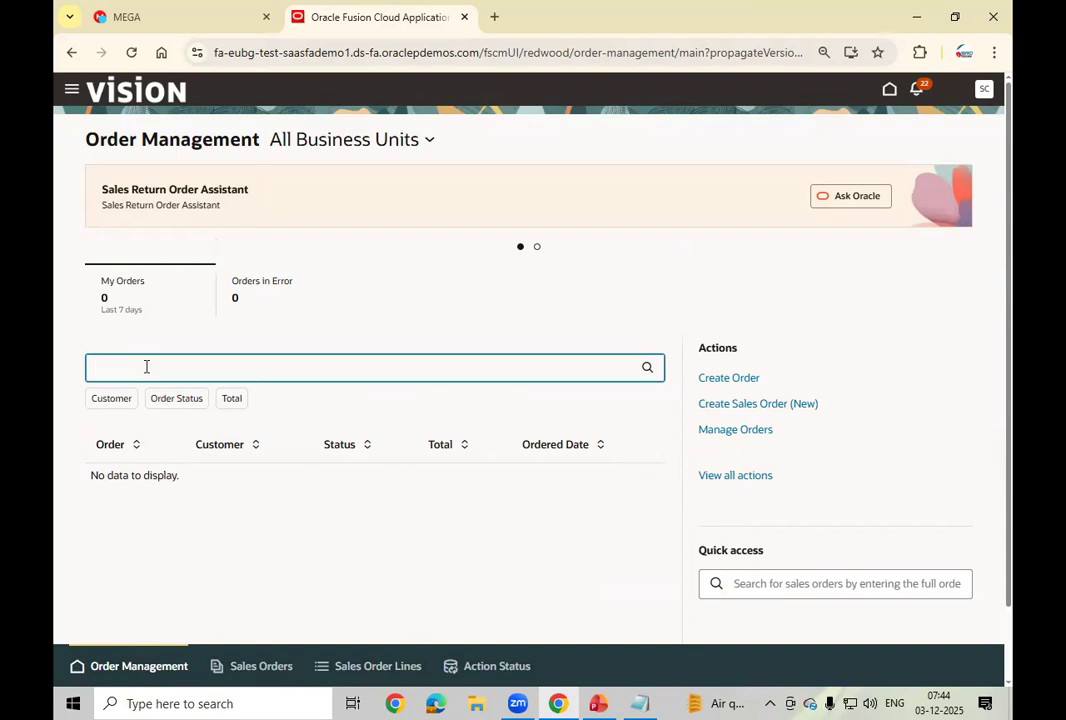
Step: Search the Order Management overview for order 98501, which returns no matches
{"action": "type", "text": "98501"}
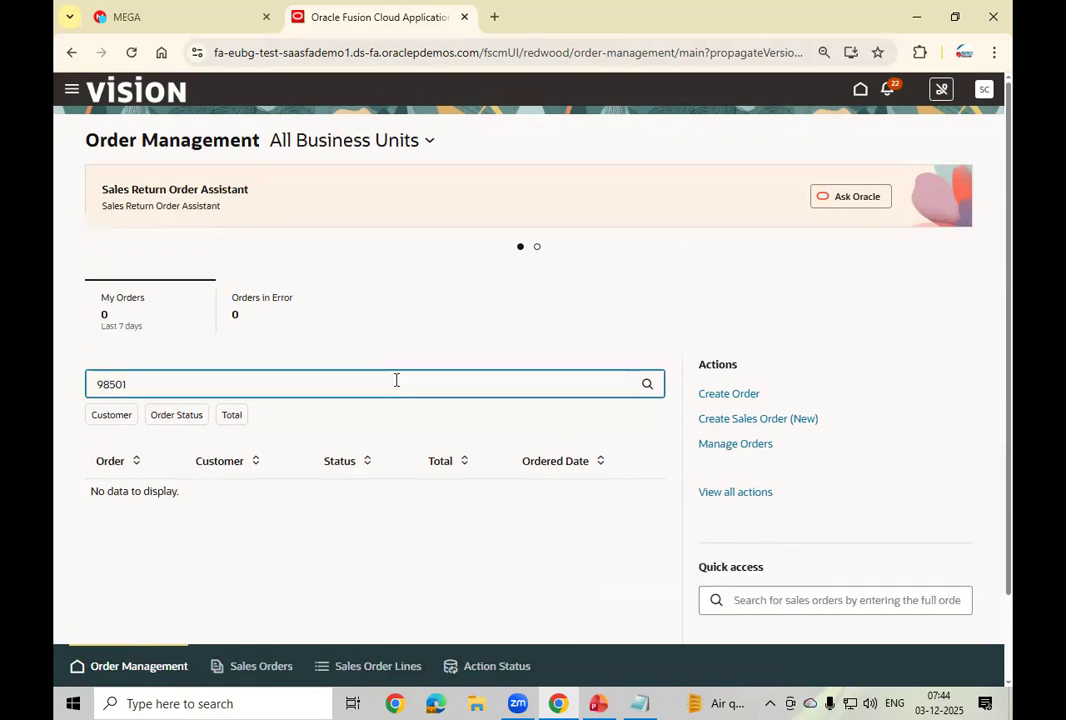
{"action": "left_click", "coordinate": [646, 388]}
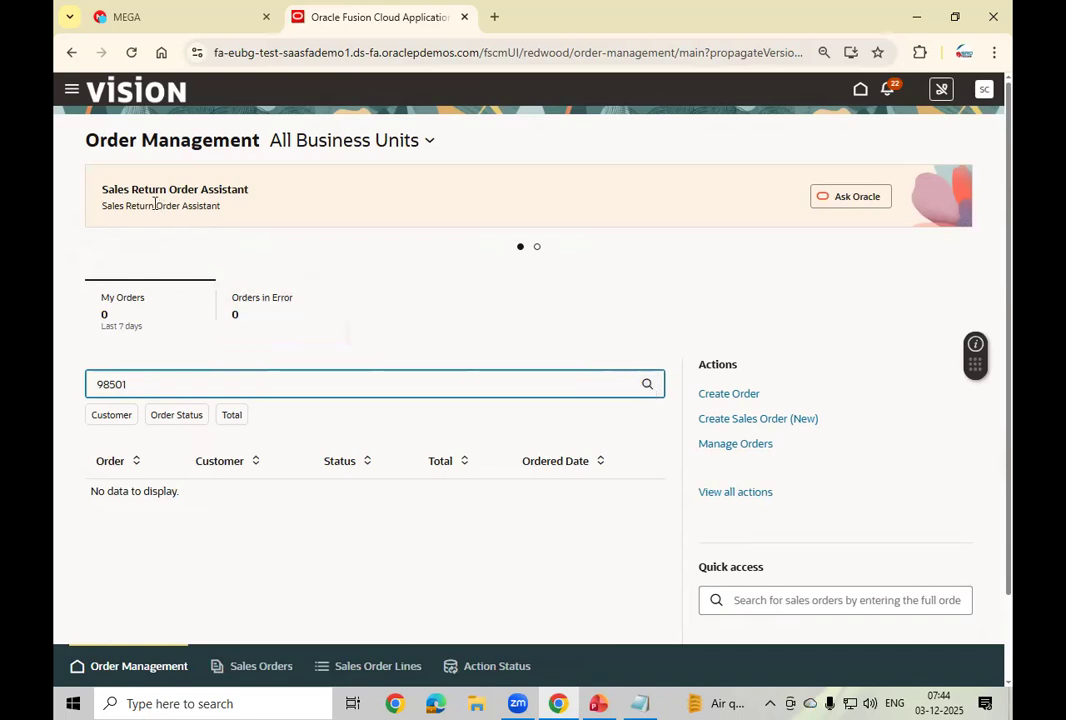
{"action": "left_click", "coordinate": [133, 327]}
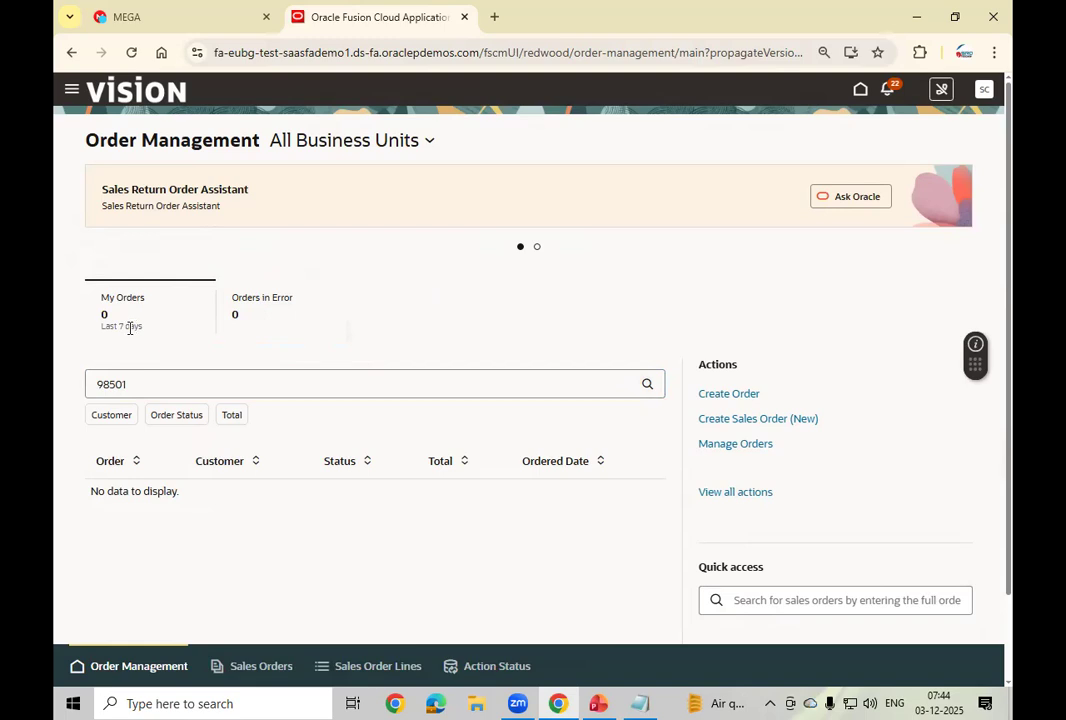
Step: Look up order 98501 in Manage Orders and open it, showing Approval Pending at 654.00
{"action": "left_click", "coordinate": [738, 445]}
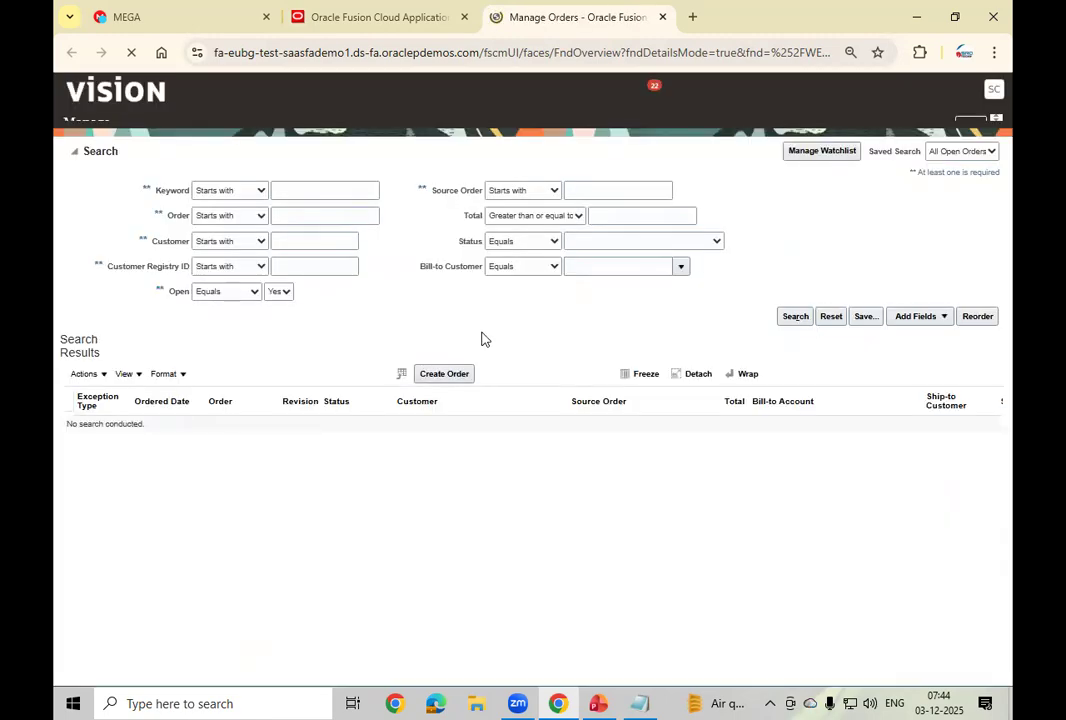
{"action": "left_click", "coordinate": [295, 232]}
{"action": "type", "text": "98501"}
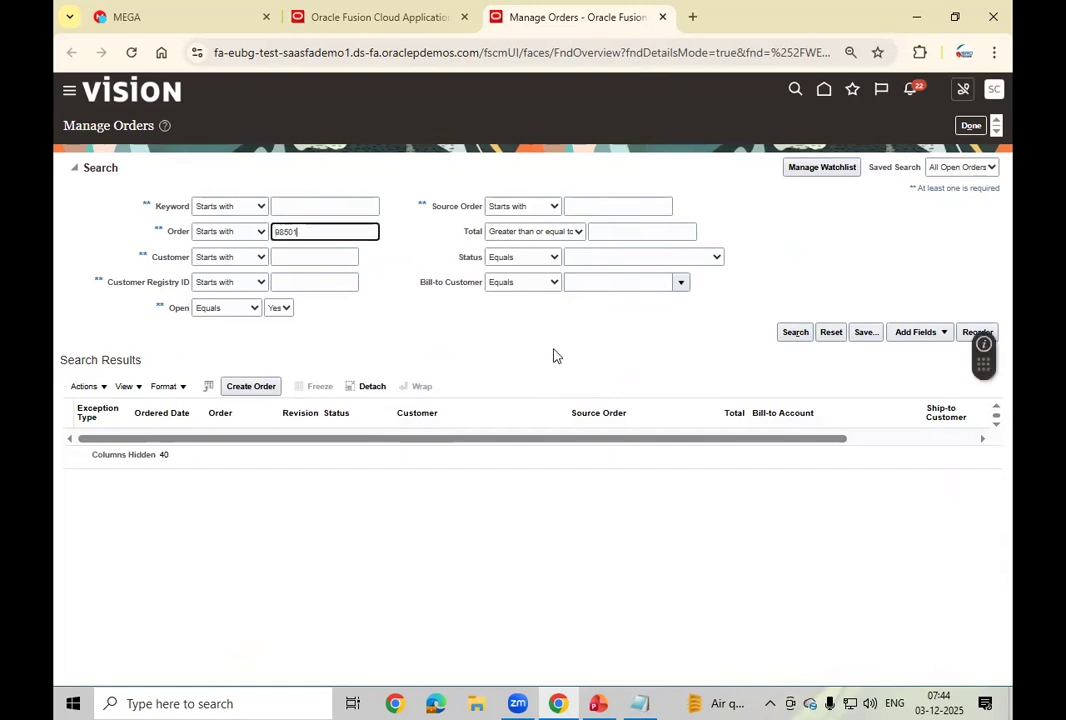
{"action": "left_click", "coordinate": [796, 333]}
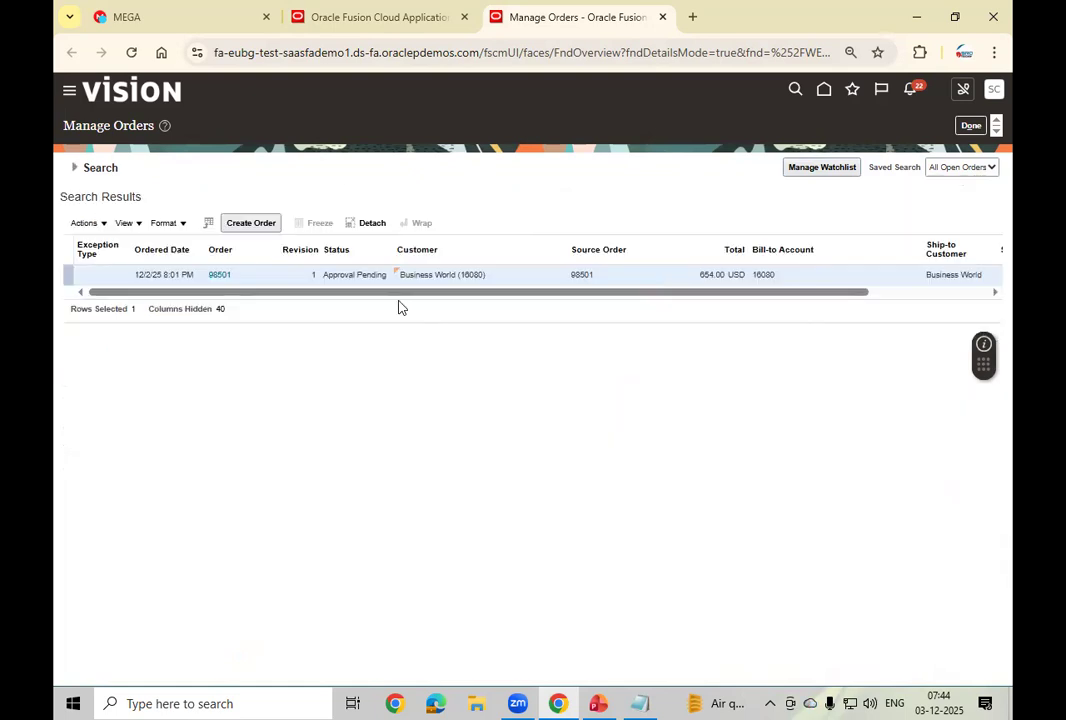
{"action": "left_click", "coordinate": [219, 275]}
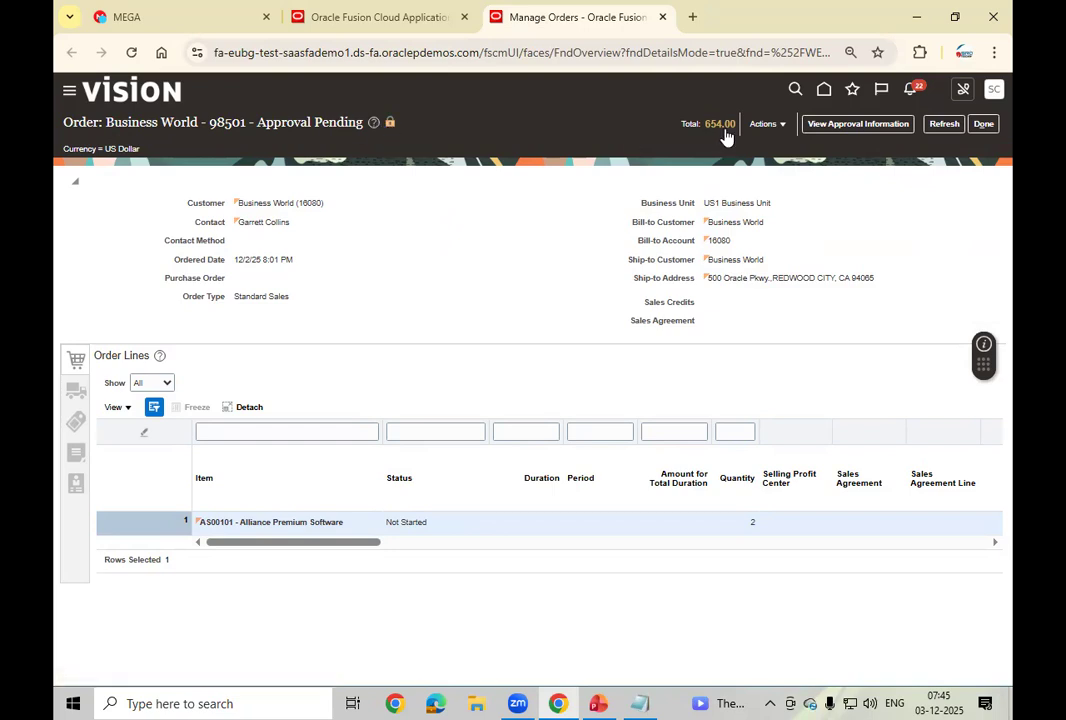
Step: View order 98501's approval information and open the Order Approval Stage approval request
{"action": "left_click", "coordinate": [765, 124]}
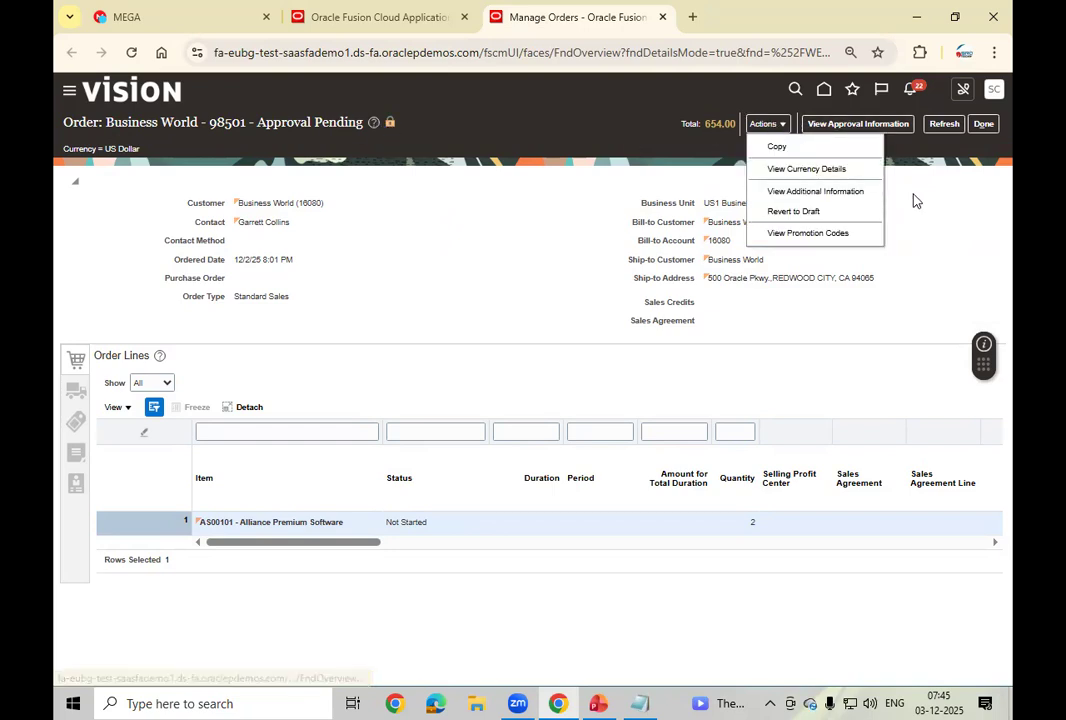
{"action": "left_click", "coordinate": [857, 126]}
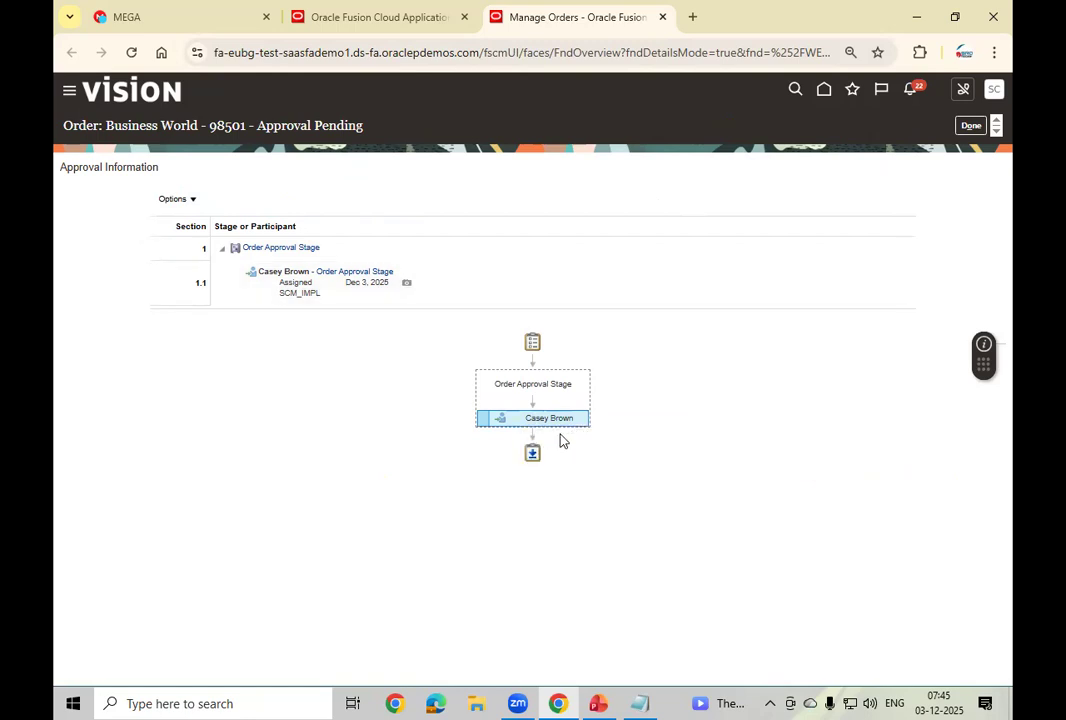
{"action": "mouse_move", "coordinate": [549, 422]}
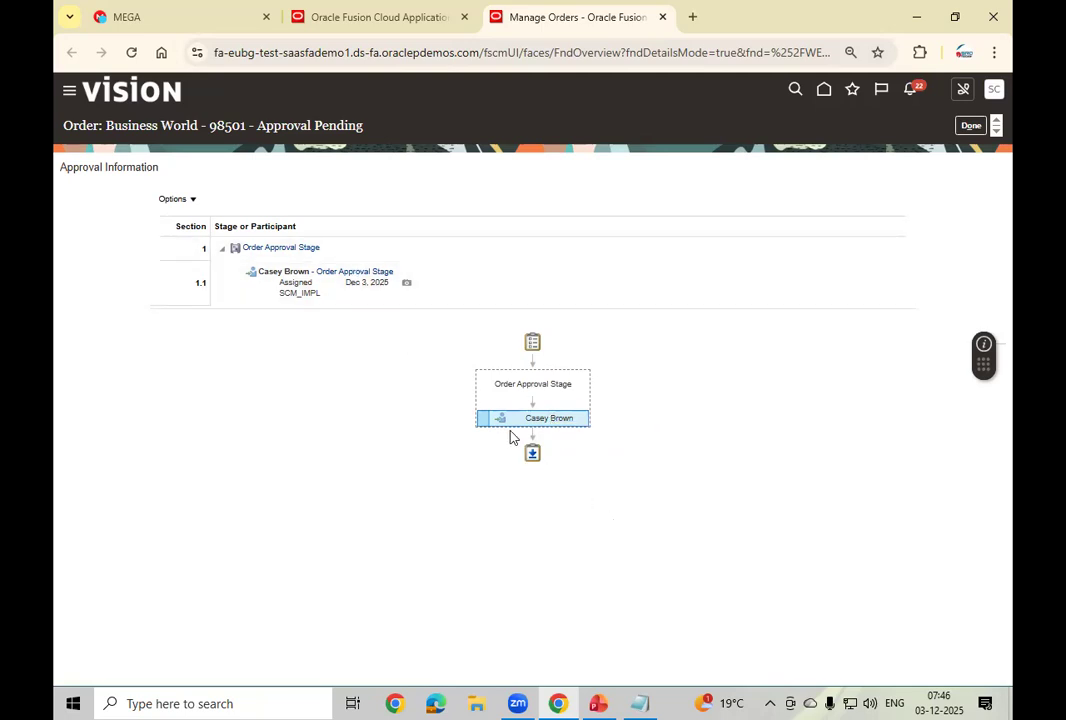
{"action": "left_click", "coordinate": [407, 286]}
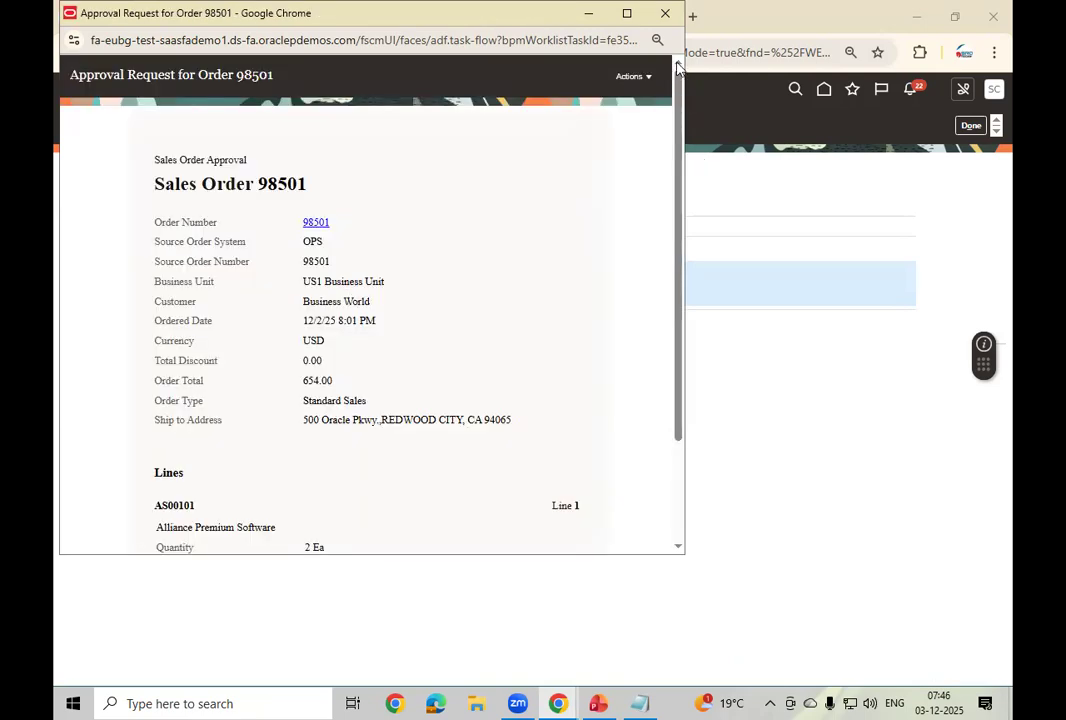
Step: Close the approval request window and approval information to return to order 98501
{"action": "left_click", "coordinate": [632, 77]}
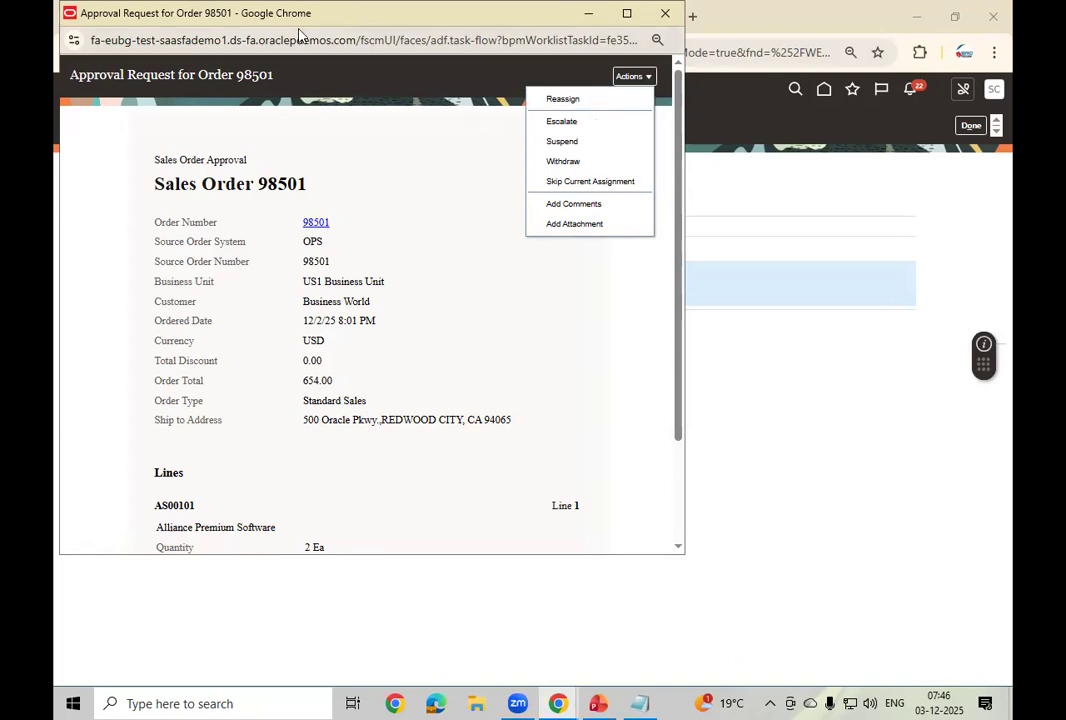
{"action": "right_click", "coordinate": [335, 15]}
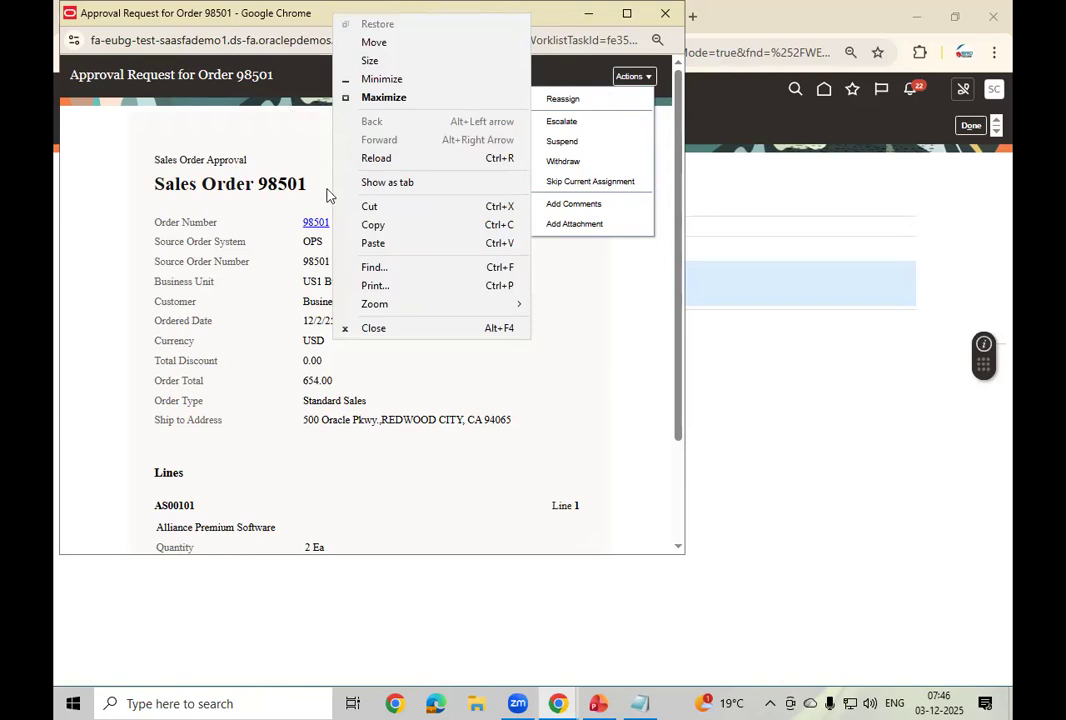
{"action": "left_click", "coordinate": [380, 329]}
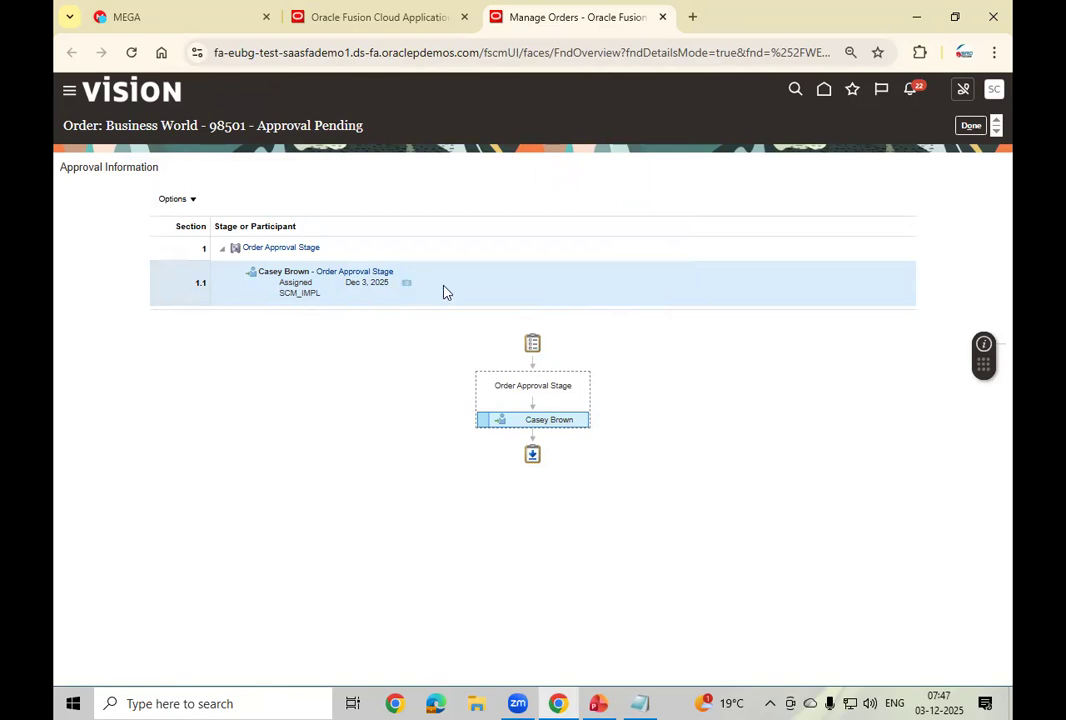
{"action": "left_click", "coordinate": [971, 125]}
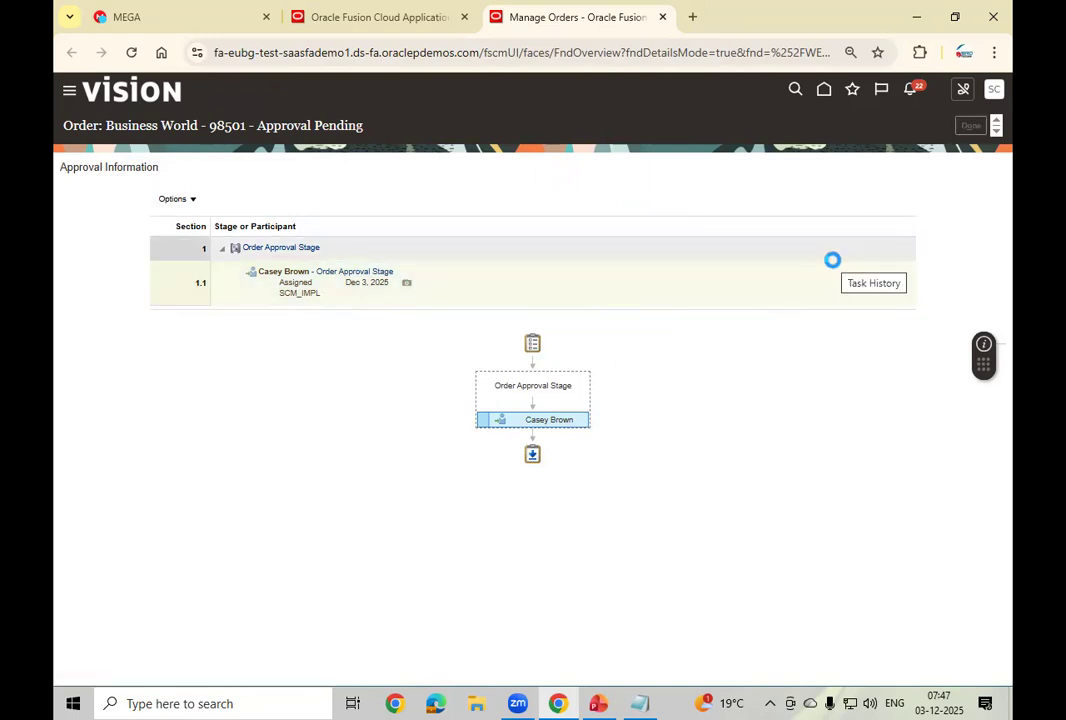
{"action": "left_click", "coordinate": [996, 53]}
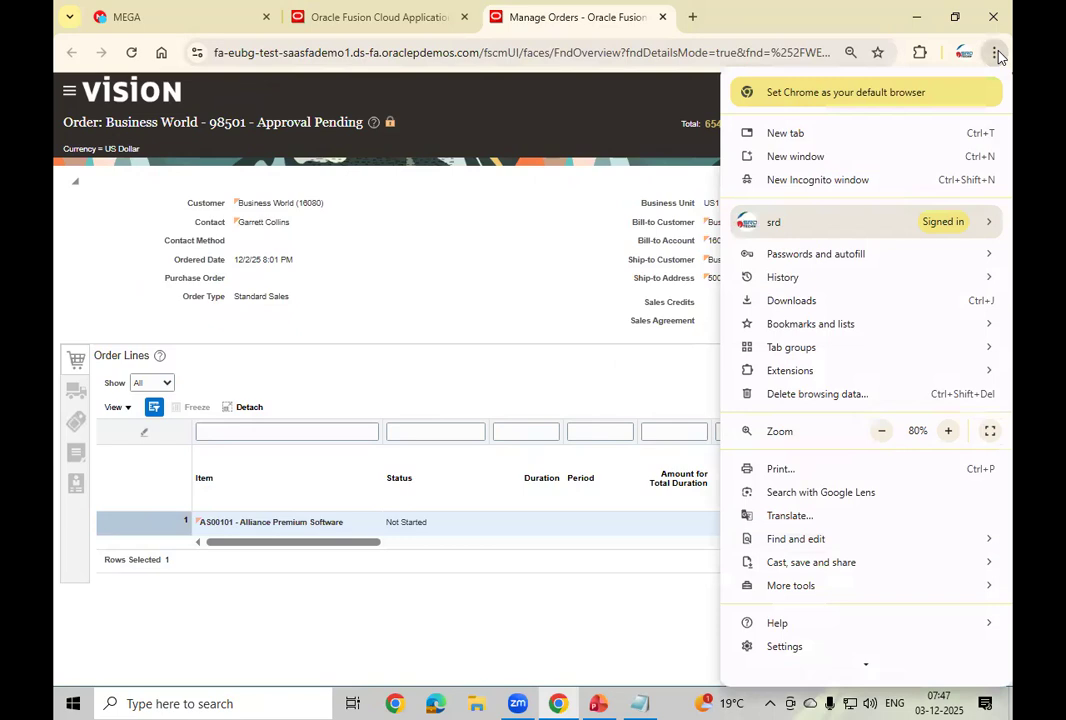
Step: In a new private window, open the Fusion demo instance and enter the user name
{"action": "left_click", "coordinate": [830, 183]}
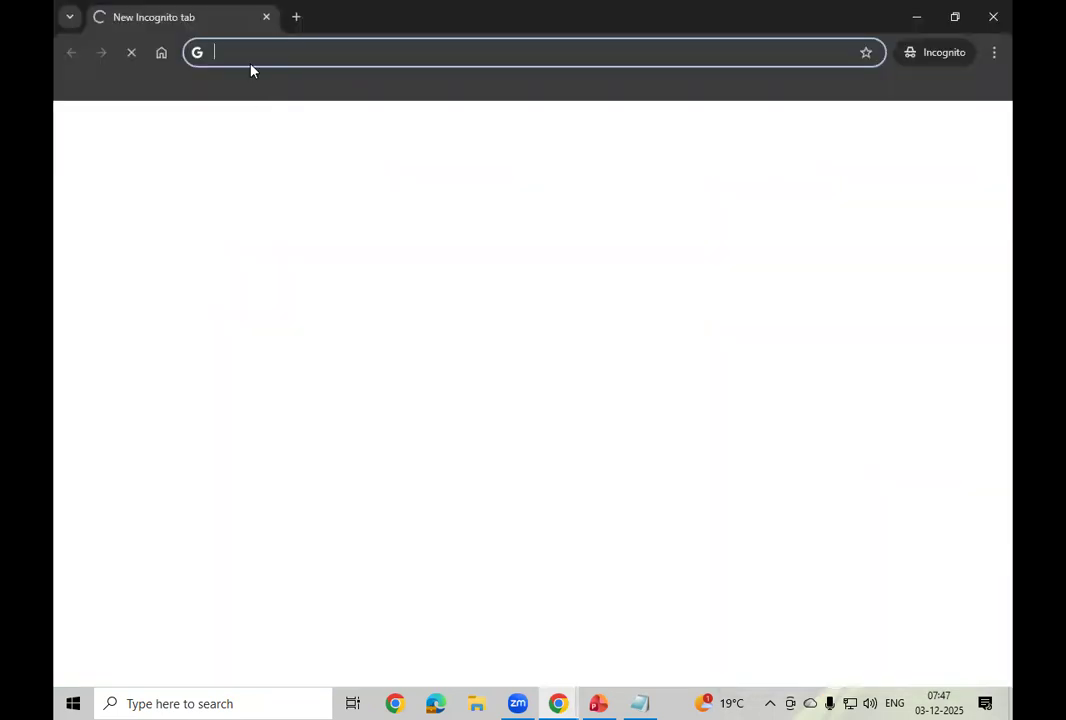
{"action": "type", "text": "eu"}
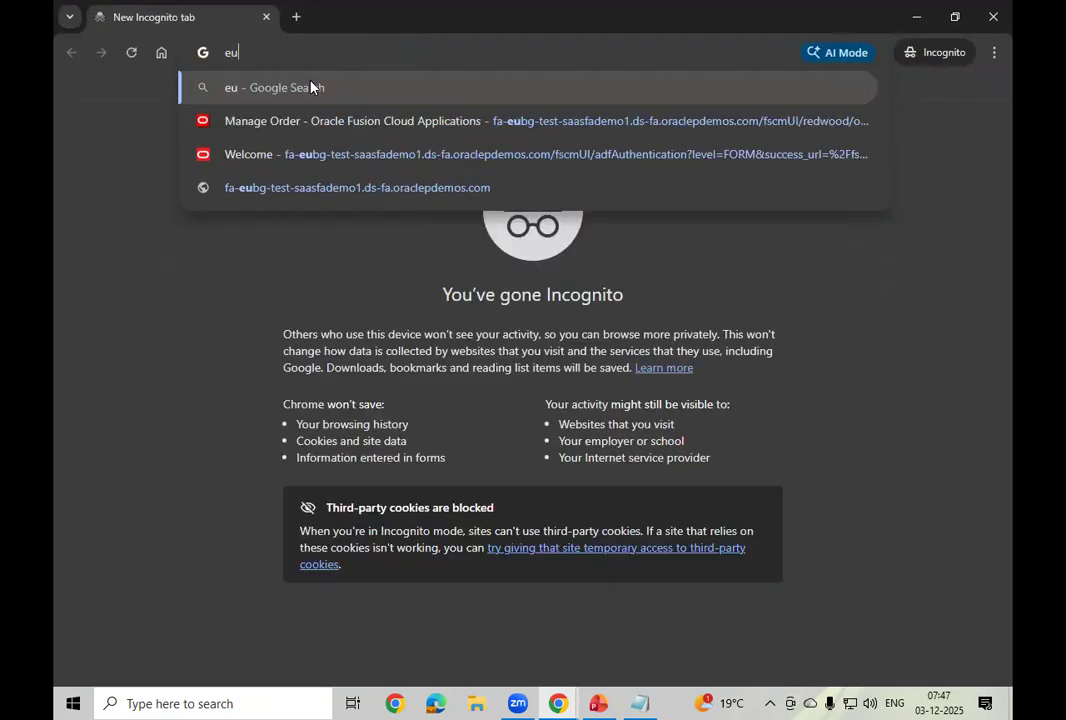
{"action": "left_click", "coordinate": [399, 189]}
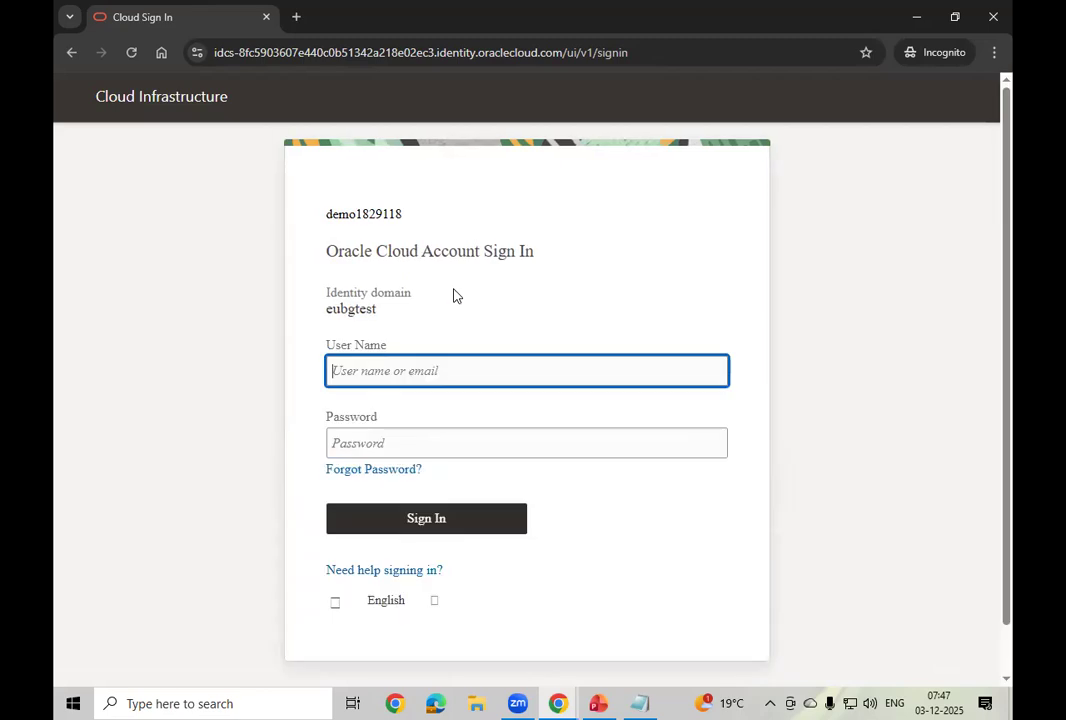
{"action": "type", "text": "casey"}
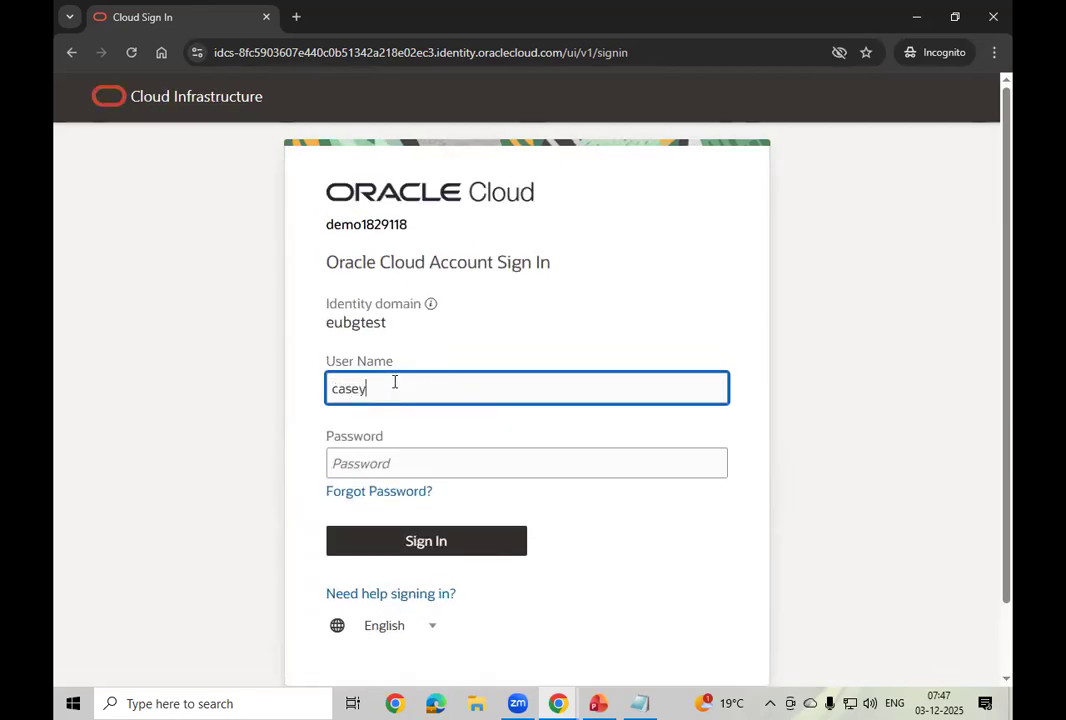
{"action": "type", "text": ".brown"}
Step: Paste the account password copied from the saved access notes and sign in
{"action": "mouse_move", "coordinate": [557, 703]}
{"action": "left_click", "coordinate": [435, 600]}
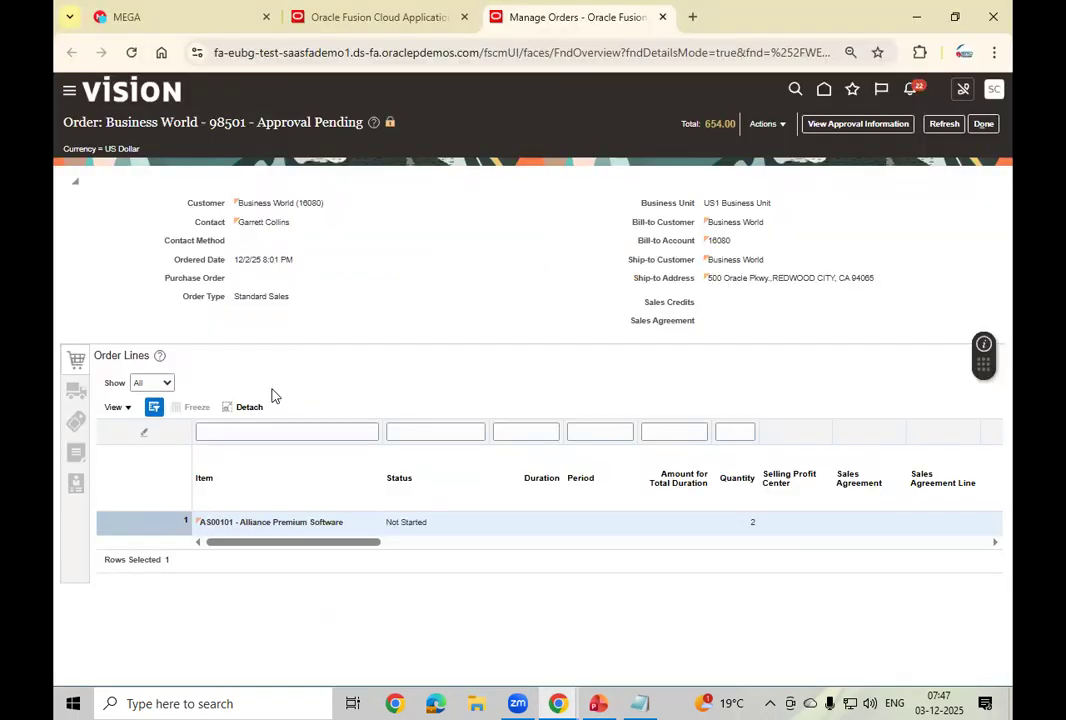
{"action": "left_click", "coordinate": [150, 24]}
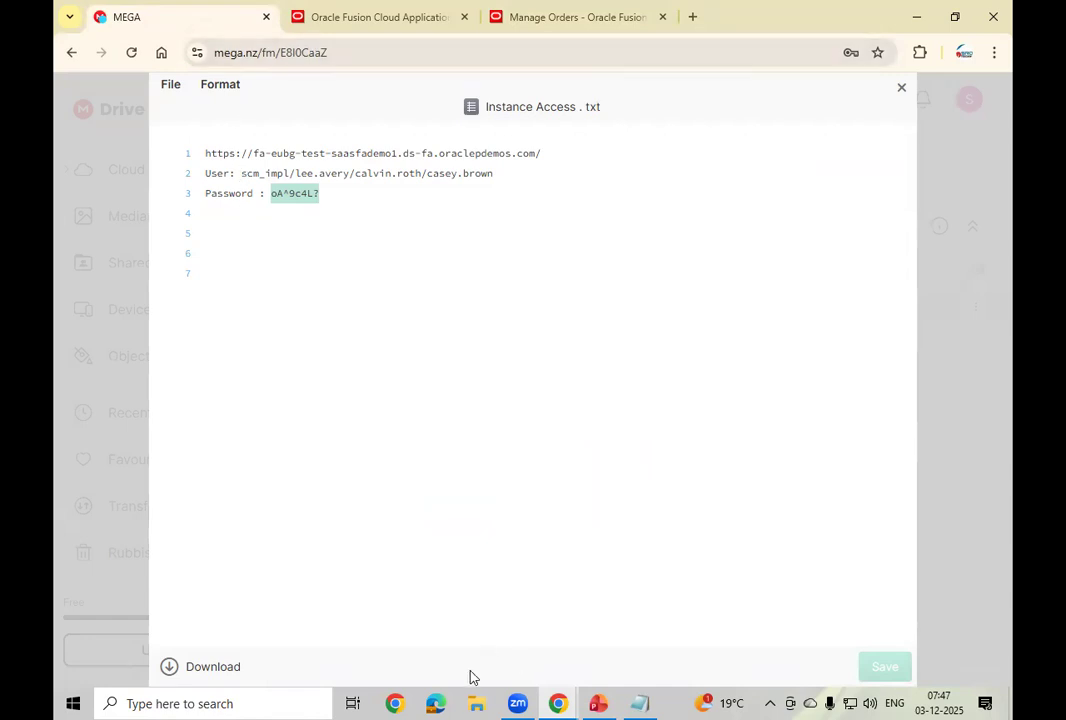
{"action": "mouse_move", "coordinate": [574, 700]}
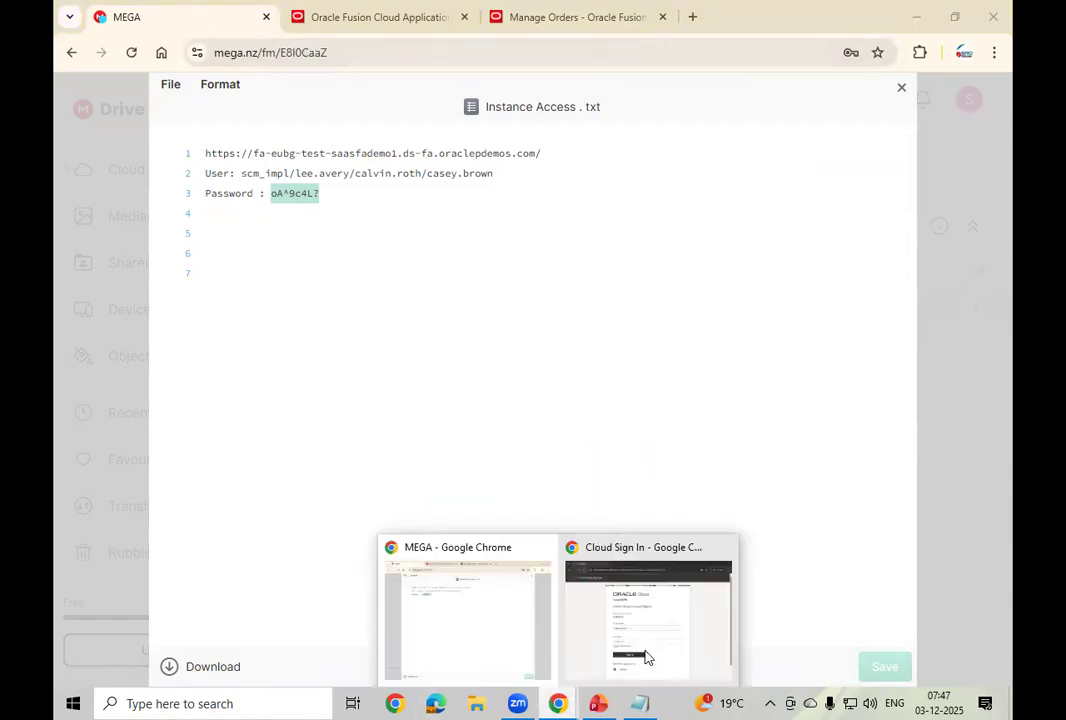
{"action": "left_click", "coordinate": [564, 640]}
{"action": "left_click", "coordinate": [428, 462]}
{"action": "key", "text": "ctrl+v"}
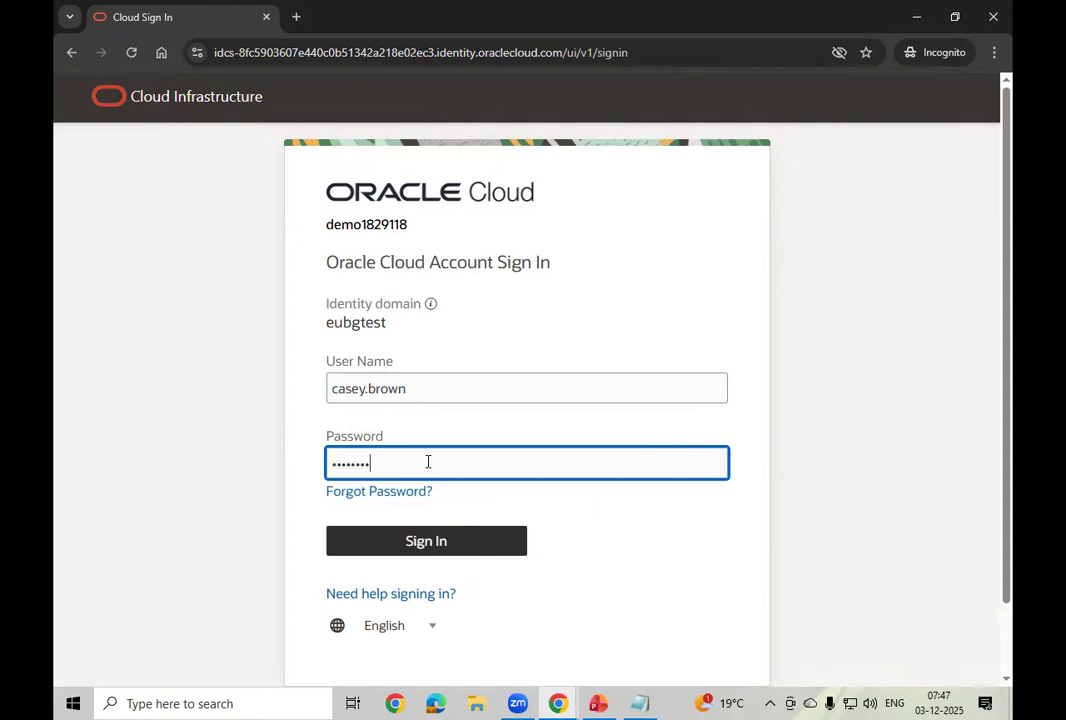
{"action": "left_click", "coordinate": [428, 543]}
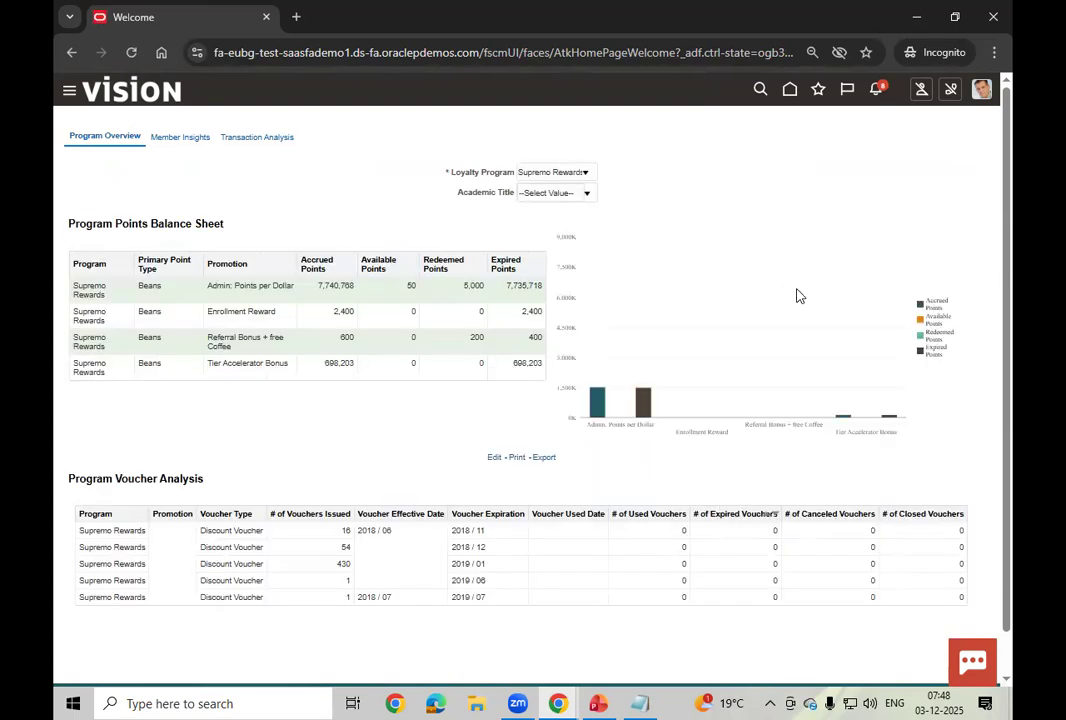
Step: From the notifications, open the Approval Request for Order 98501
{"action": "left_click", "coordinate": [878, 91]}
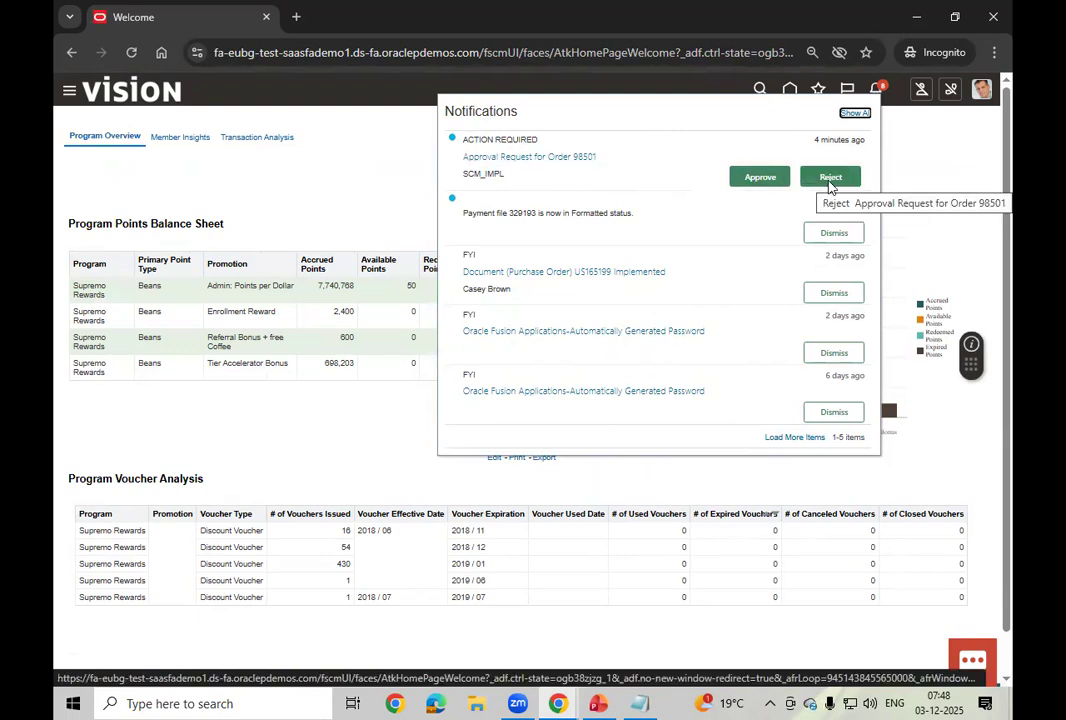
{"action": "left_click", "coordinate": [567, 158]}
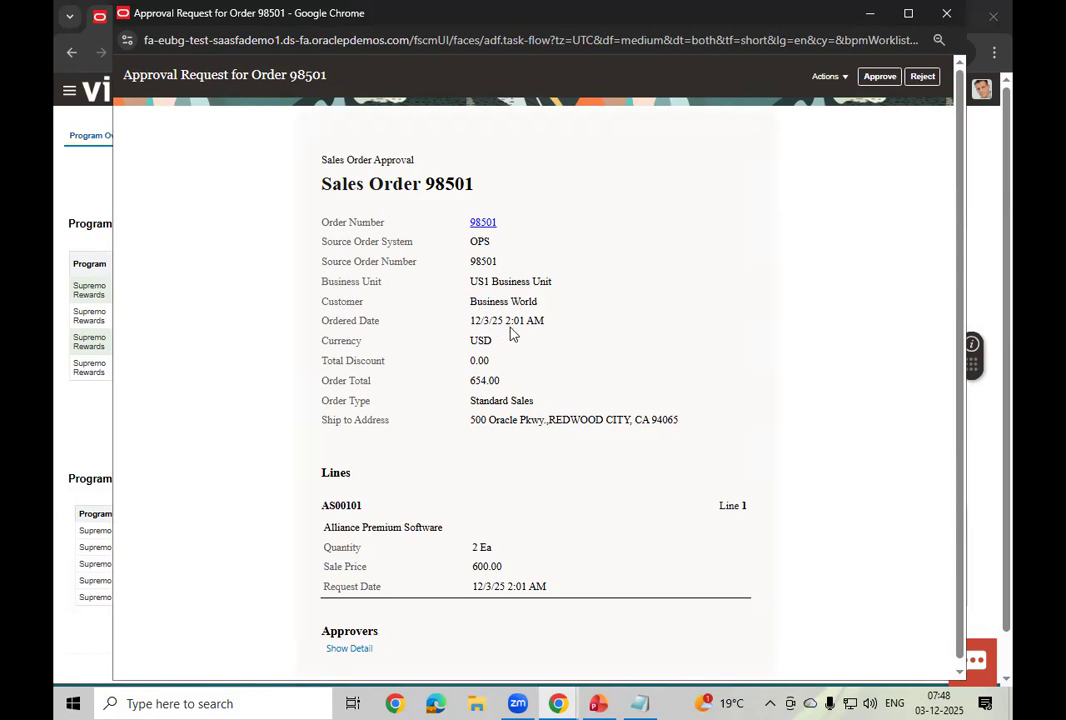
Step: Approve order 98501's request through Actions > Approve and submit the Approve dialog
{"action": "scroll", "coordinate": [529, 483], "scroll_direction": "down", "scroll_amount": 1}
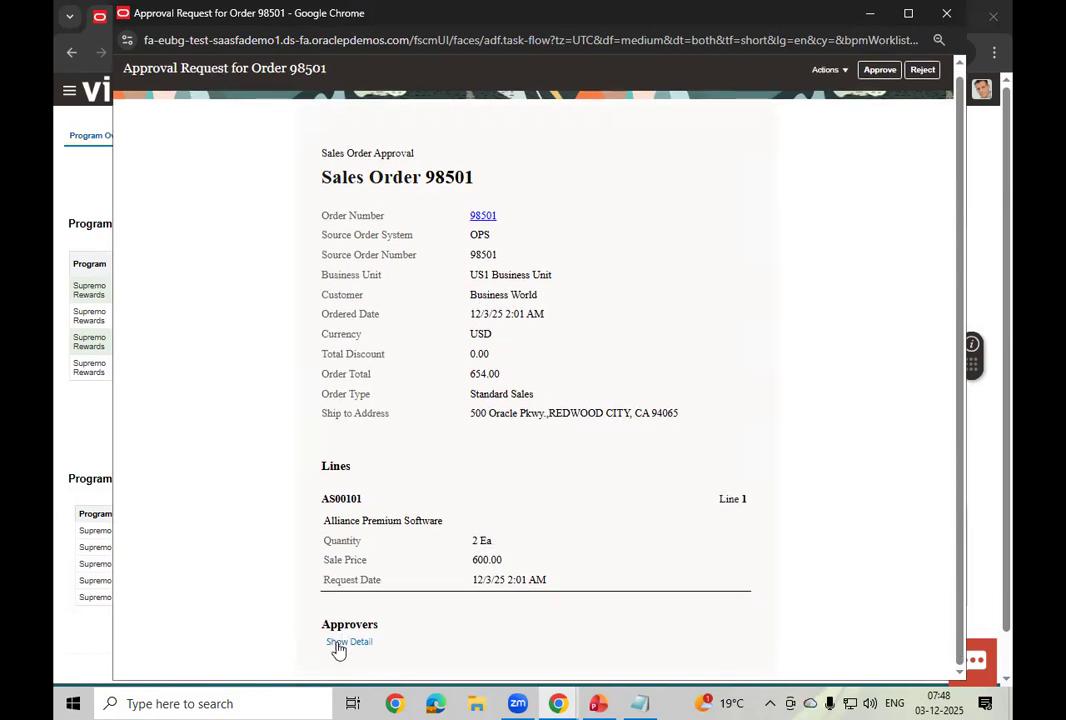
{"action": "left_click", "coordinate": [845, 73]}
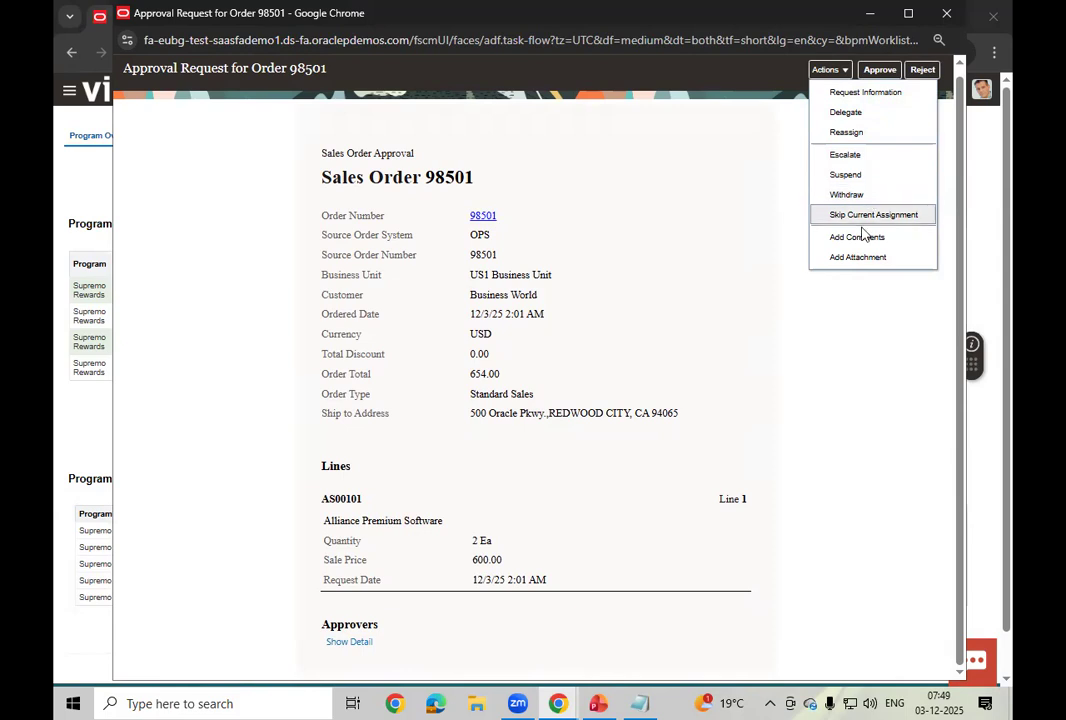
{"action": "left_click", "coordinate": [880, 70]}
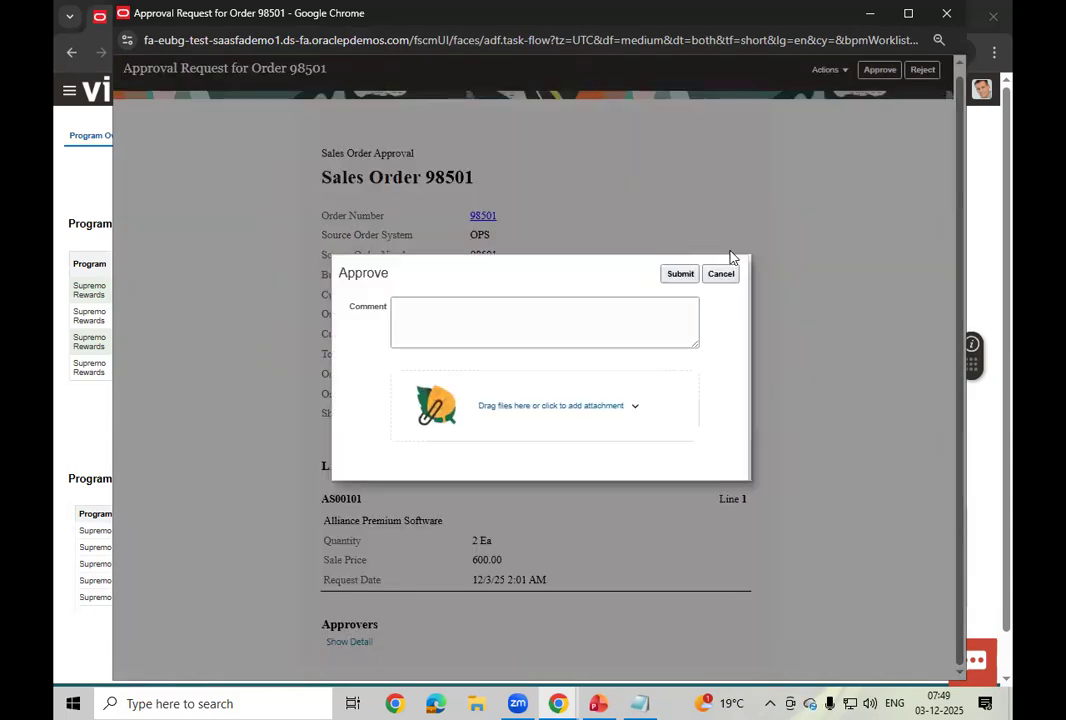
{"action": "left_click", "coordinate": [431, 320]}
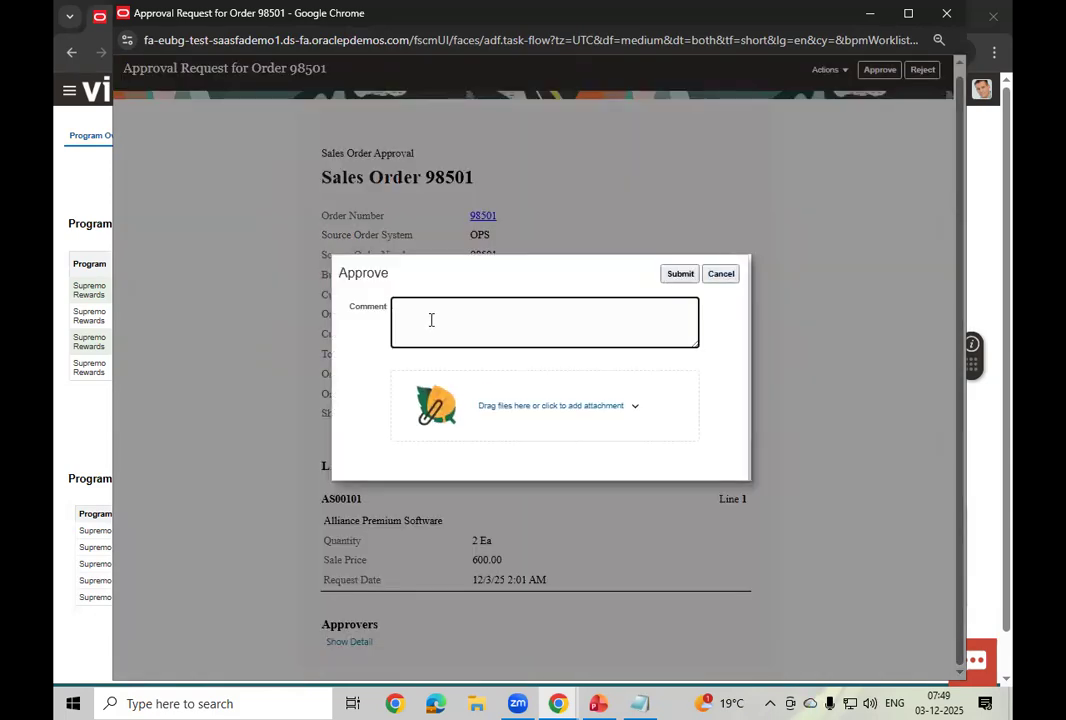
{"action": "left_click", "coordinate": [680, 274]}
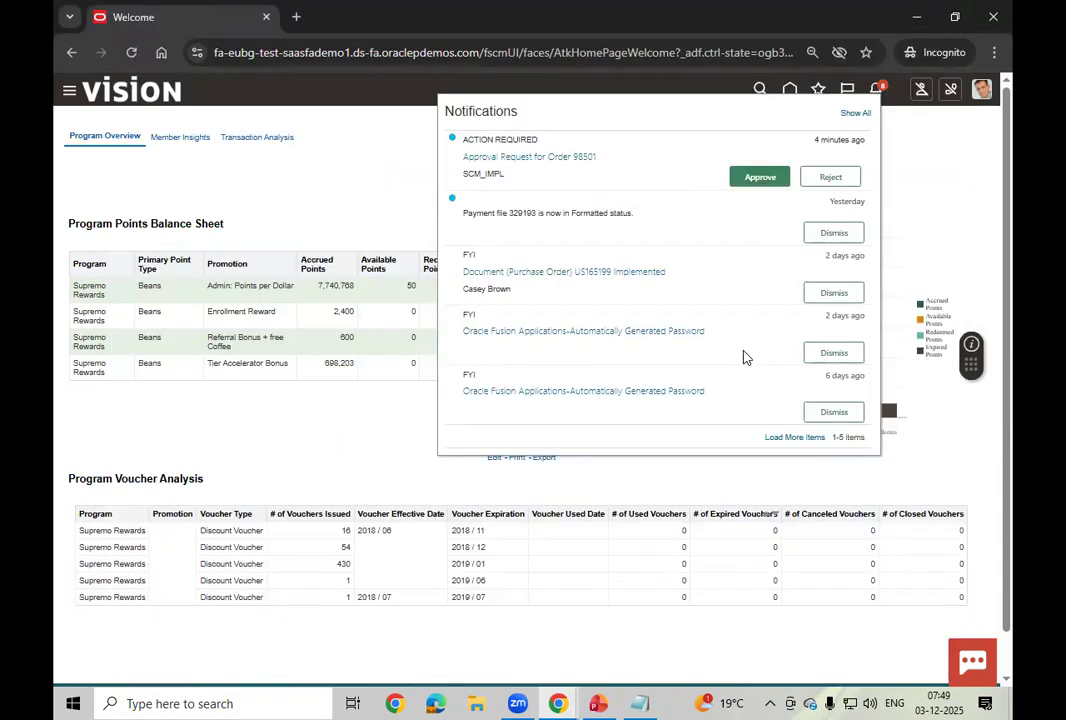
Step: Recheck notifications to confirm the 98501 request cleared, then switch back to Order Management
{"action": "left_click", "coordinate": [877, 92]}
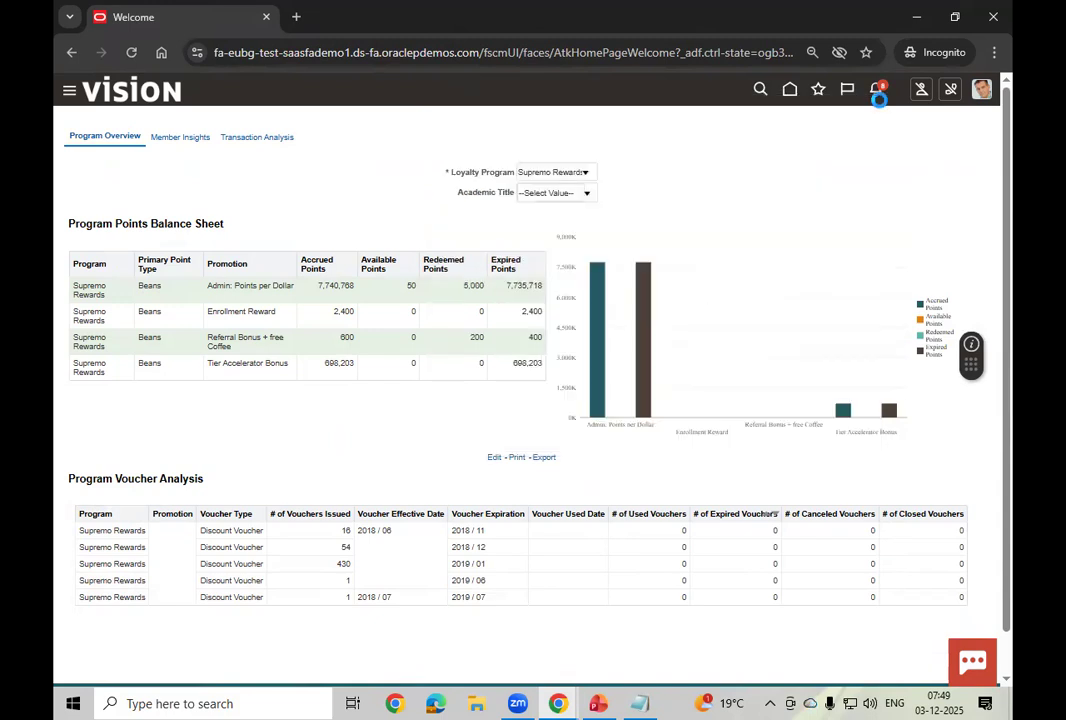
{"action": "left_click", "coordinate": [876, 90]}
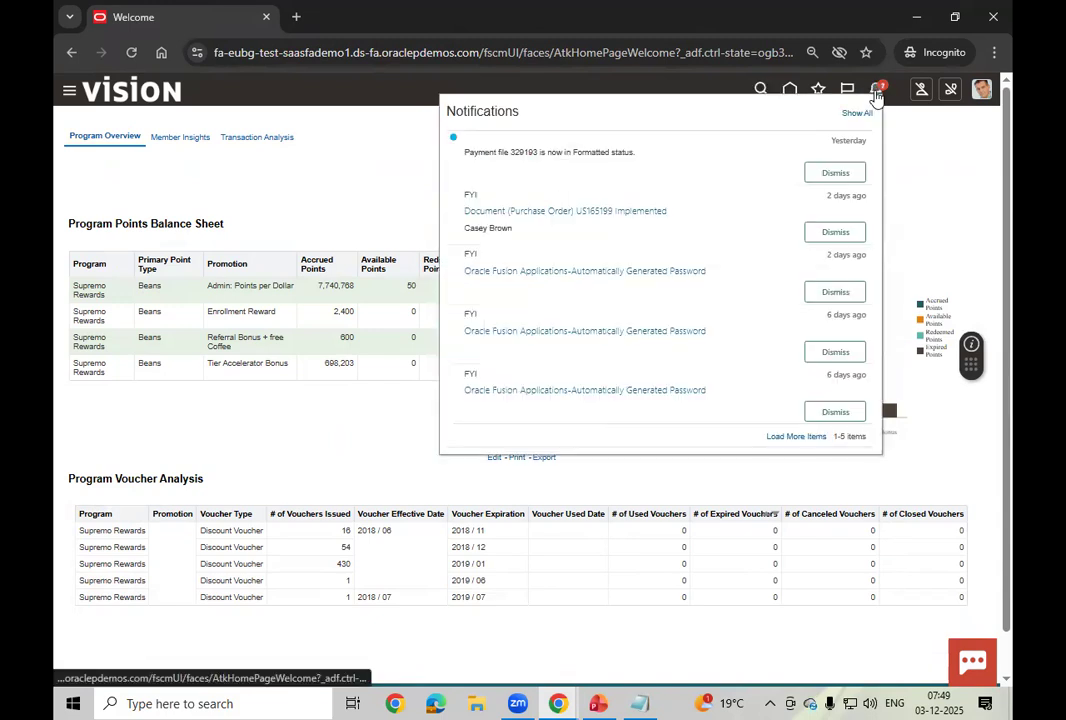
{"action": "left_click", "coordinate": [944, 188]}
{"action": "mouse_move", "coordinate": [557, 703]}
{"action": "left_click", "coordinate": [483, 630]}
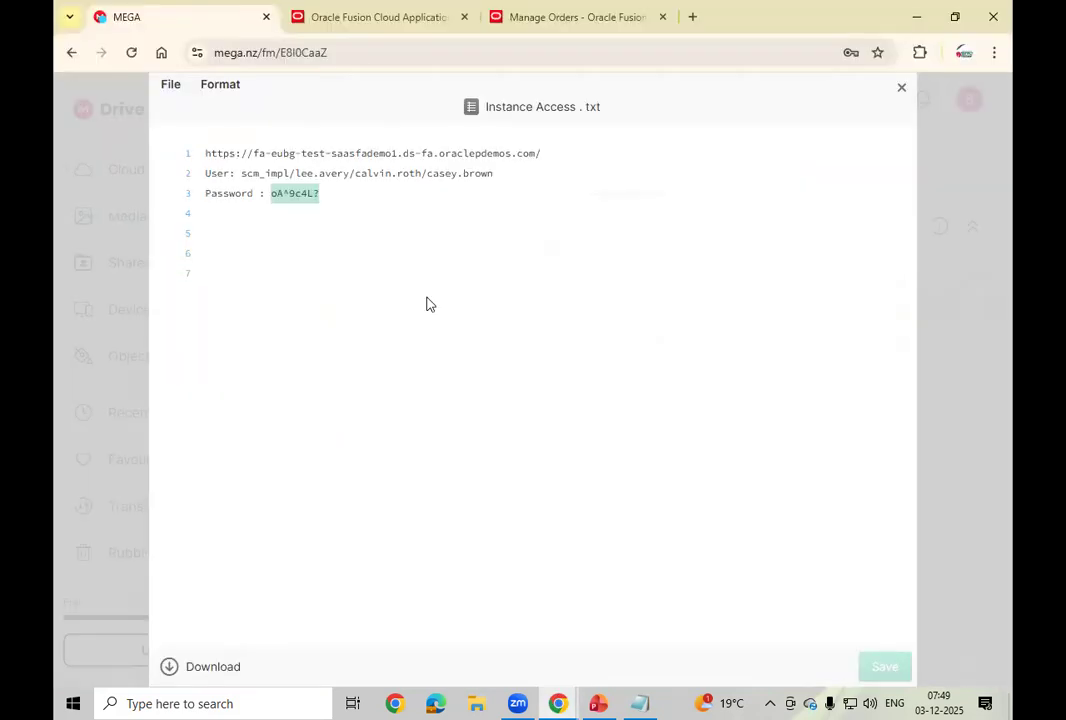
{"action": "left_click", "coordinate": [334, 22]}
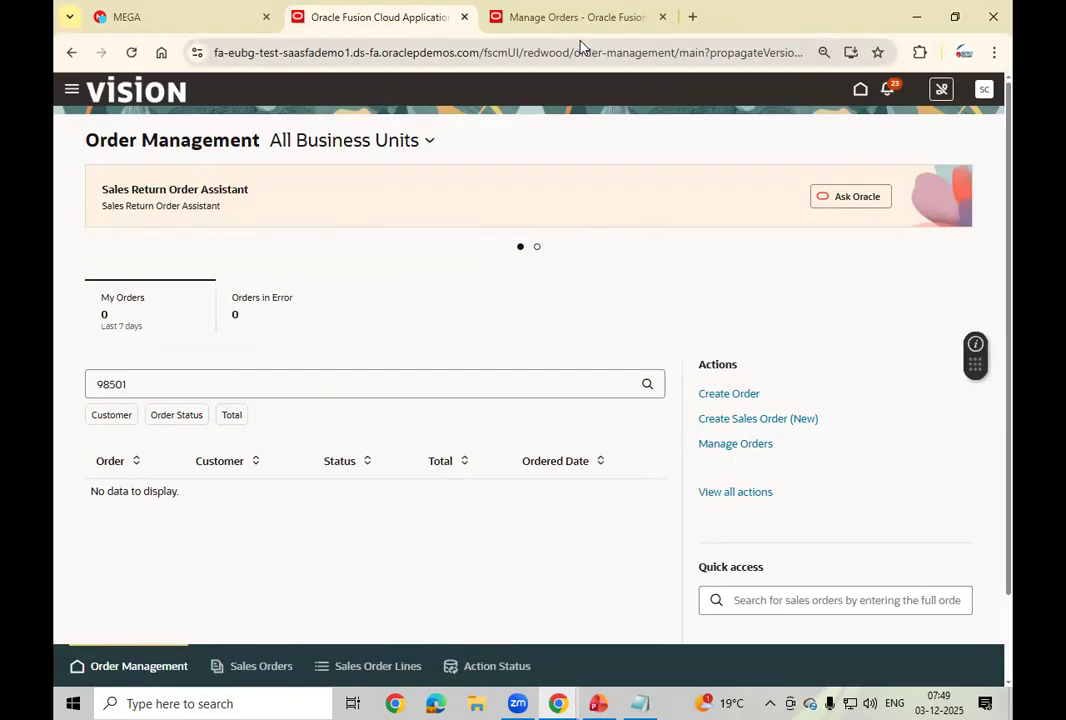
Step: Refresh order 98501 so its status changes from Approval Pending to Processing
{"action": "left_click", "coordinate": [558, 27]}
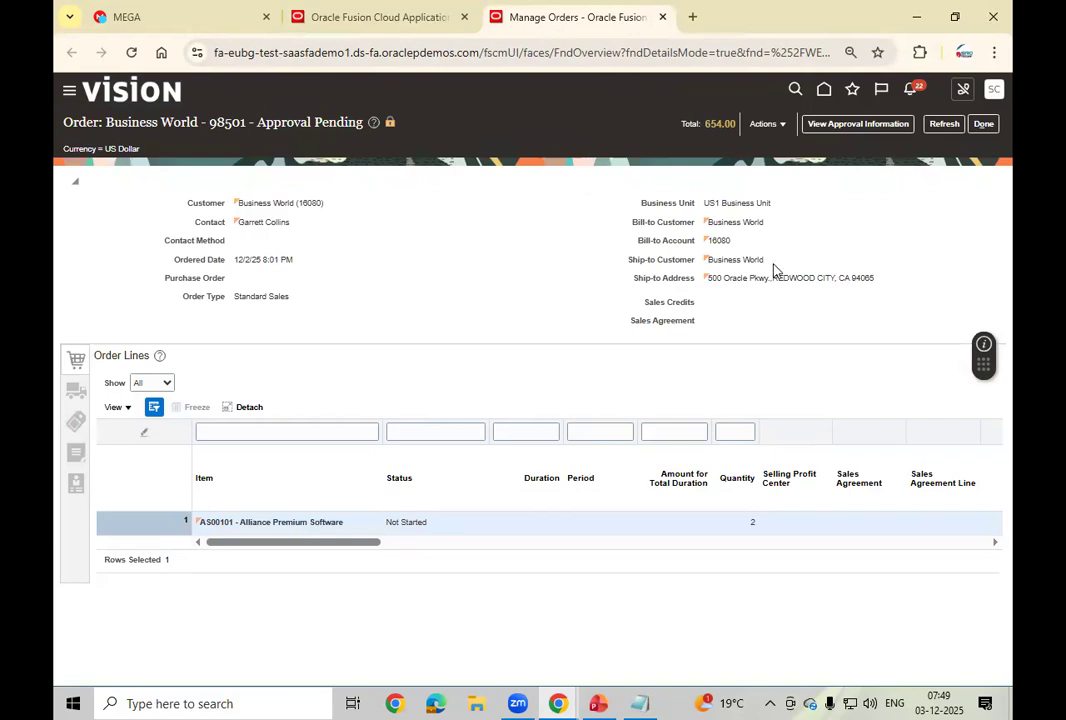
{"action": "left_click", "coordinate": [937, 128]}
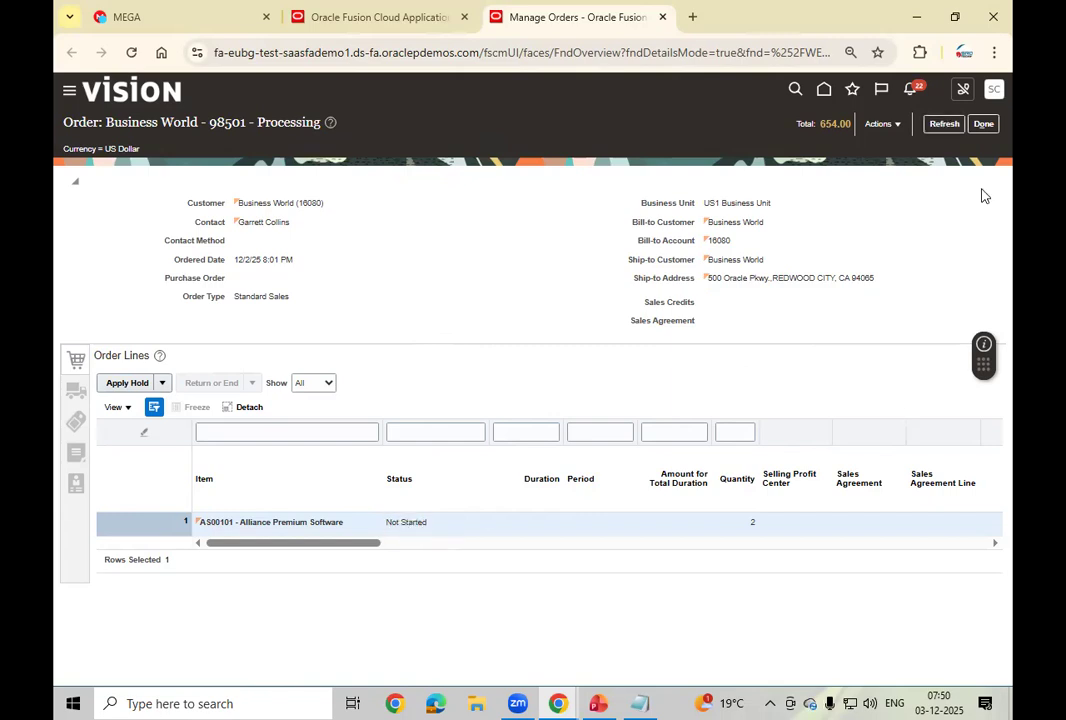
{"action": "left_click", "coordinate": [894, 126]}
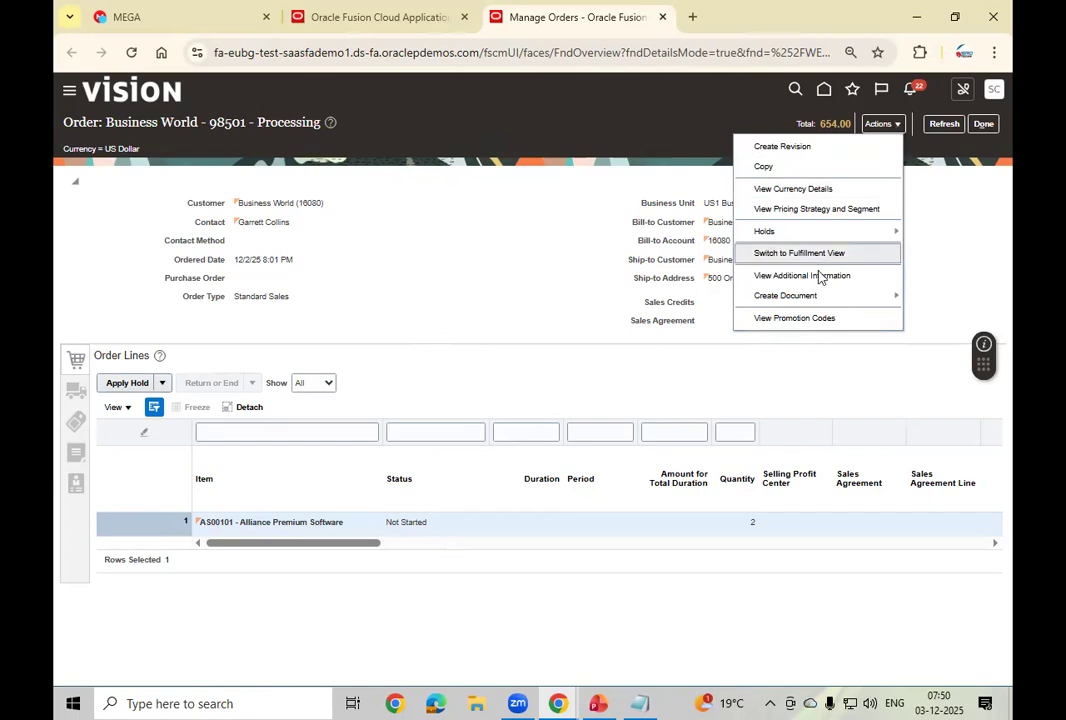
Step: Show order 98501's fulfillment view and refresh until line 1-1 reads Awaiting Shipping
{"action": "left_click", "coordinate": [800, 254]}
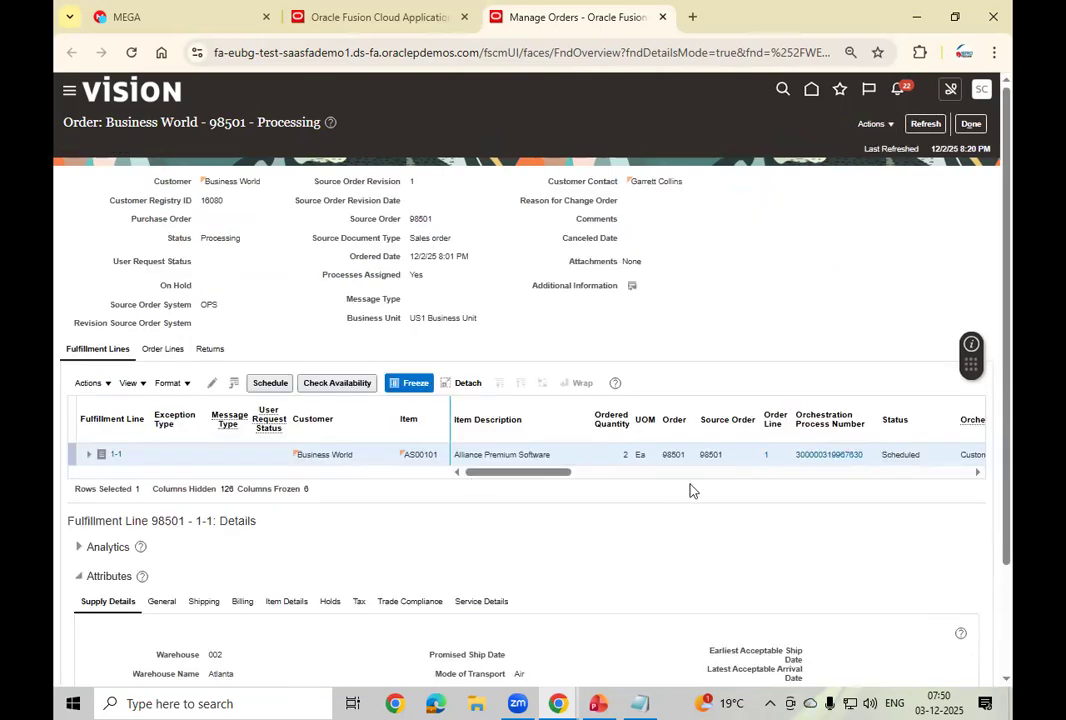
{"action": "left_click_drag", "start_coordinate": [507, 480], "coordinate": [545, 495]}
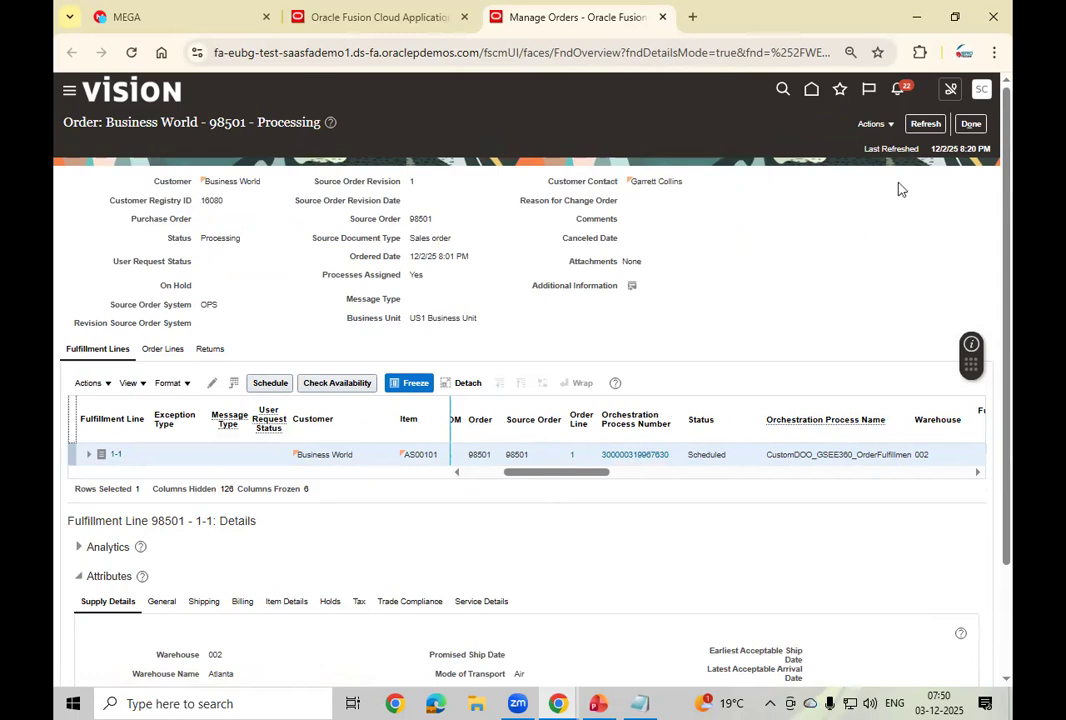
{"action": "left_click", "coordinate": [922, 127]}
{"action": "left_click", "coordinate": [922, 126]}
{"action": "left_click", "coordinate": [920, 123]}
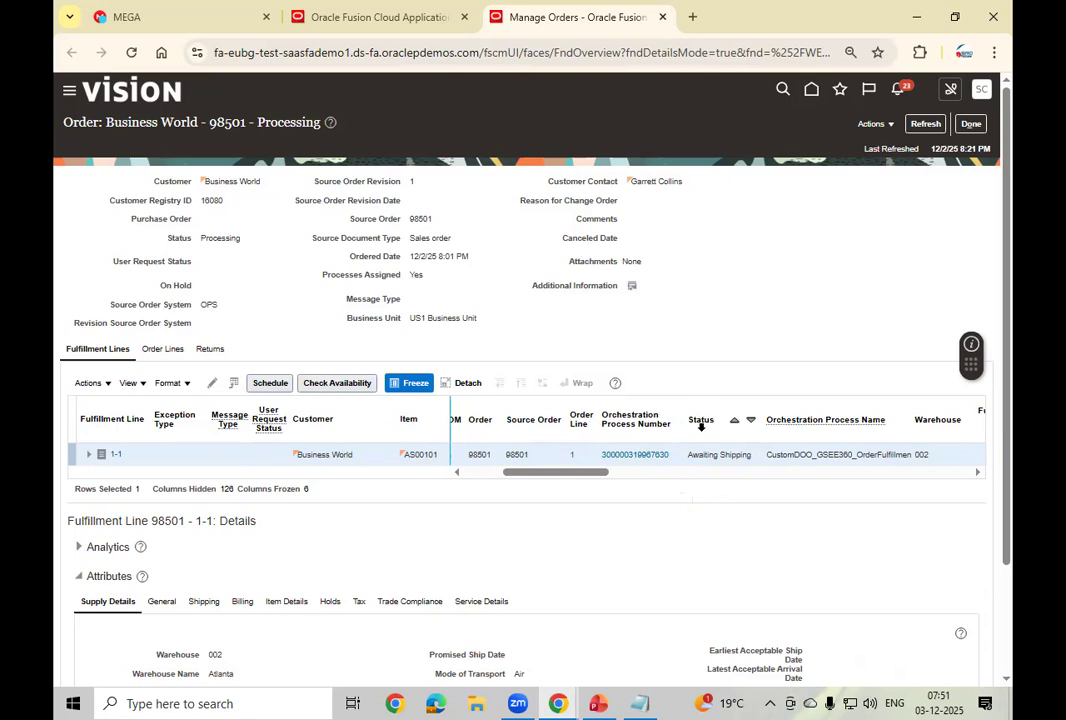
{"action": "left_click_drag", "start_coordinate": [560, 474], "coordinate": [497, 489]}
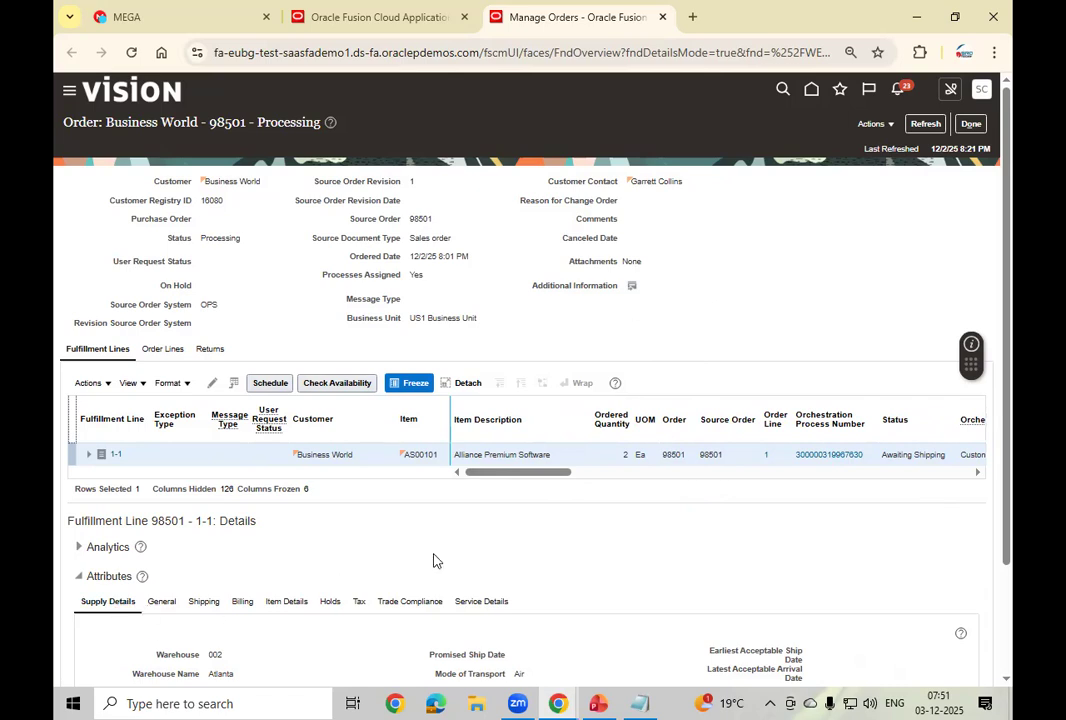
Step: Review the fulfillment line's Actions and Holds options, then show order lines with line 1 Processing
{"action": "scroll", "coordinate": [195, 500], "scroll_direction": "down", "scroll_amount": 2}
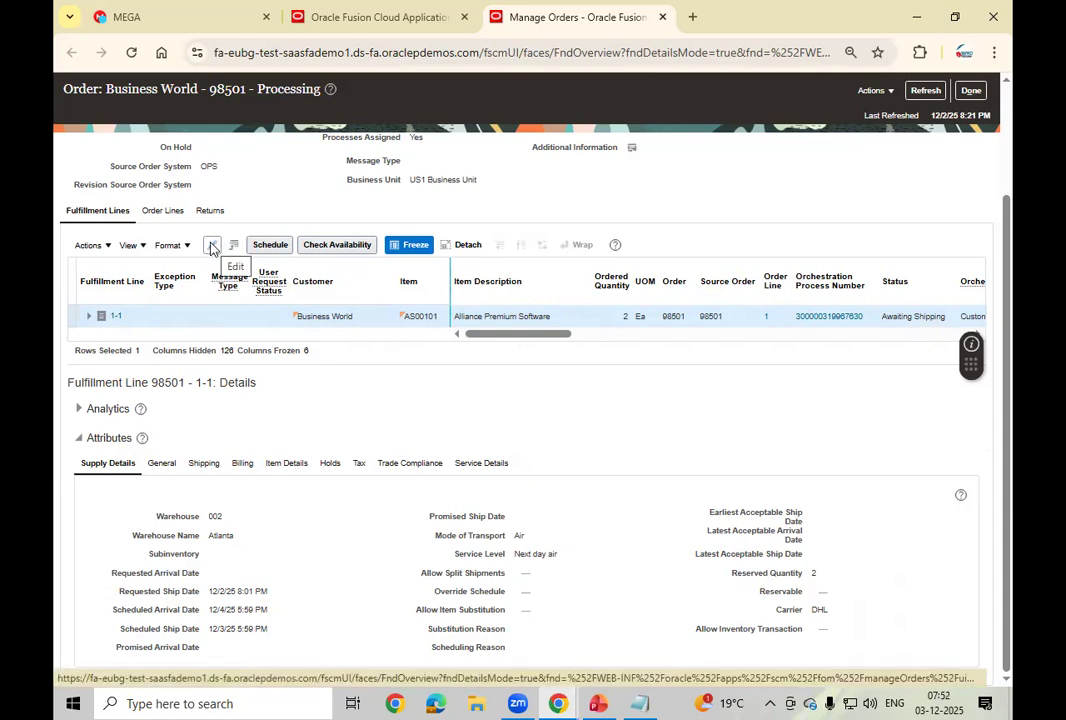
{"action": "left_click", "coordinate": [98, 246]}
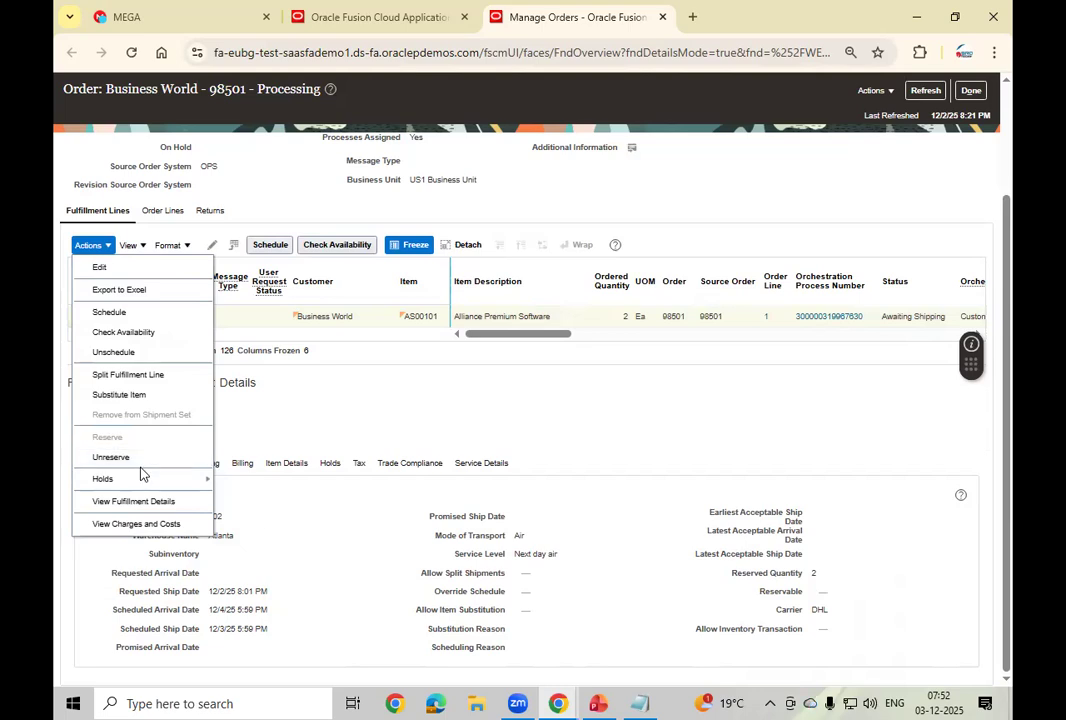
{"action": "mouse_move", "coordinate": [147, 482]}
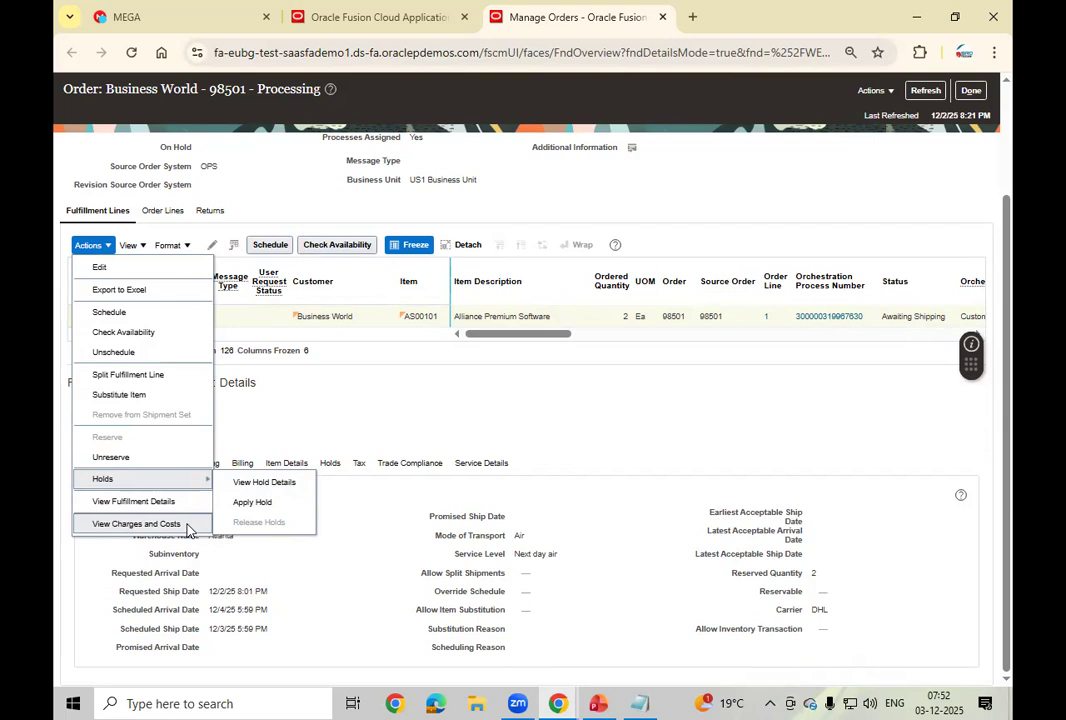
{"action": "left_click", "coordinate": [362, 388]}
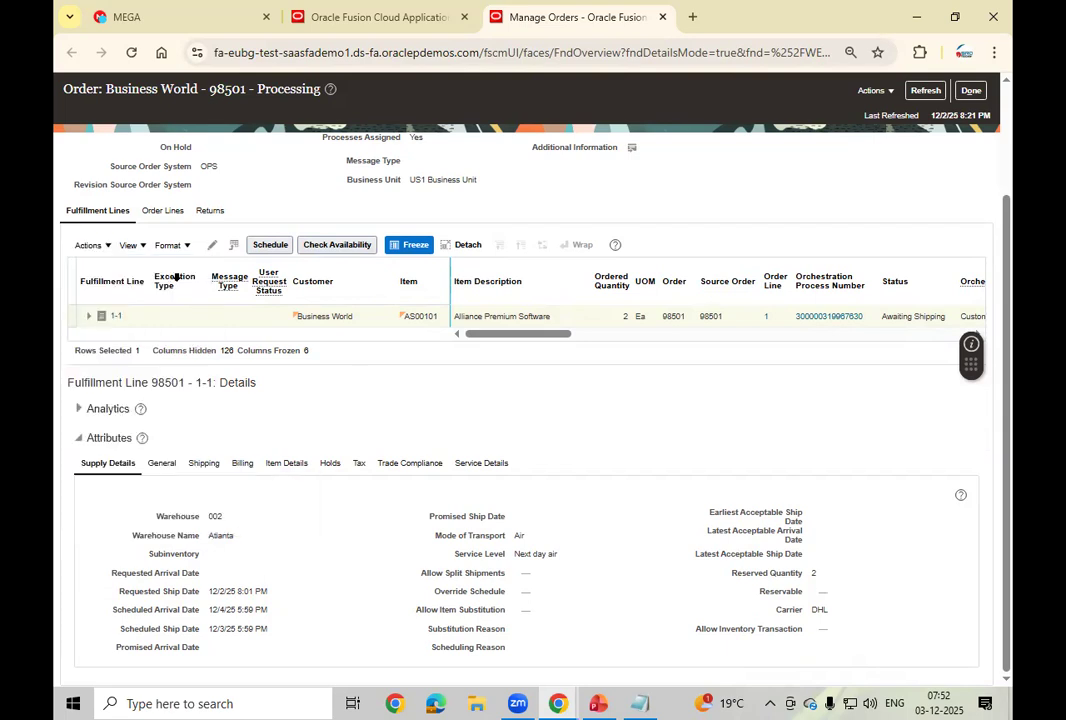
{"action": "left_click", "coordinate": [162, 210]}
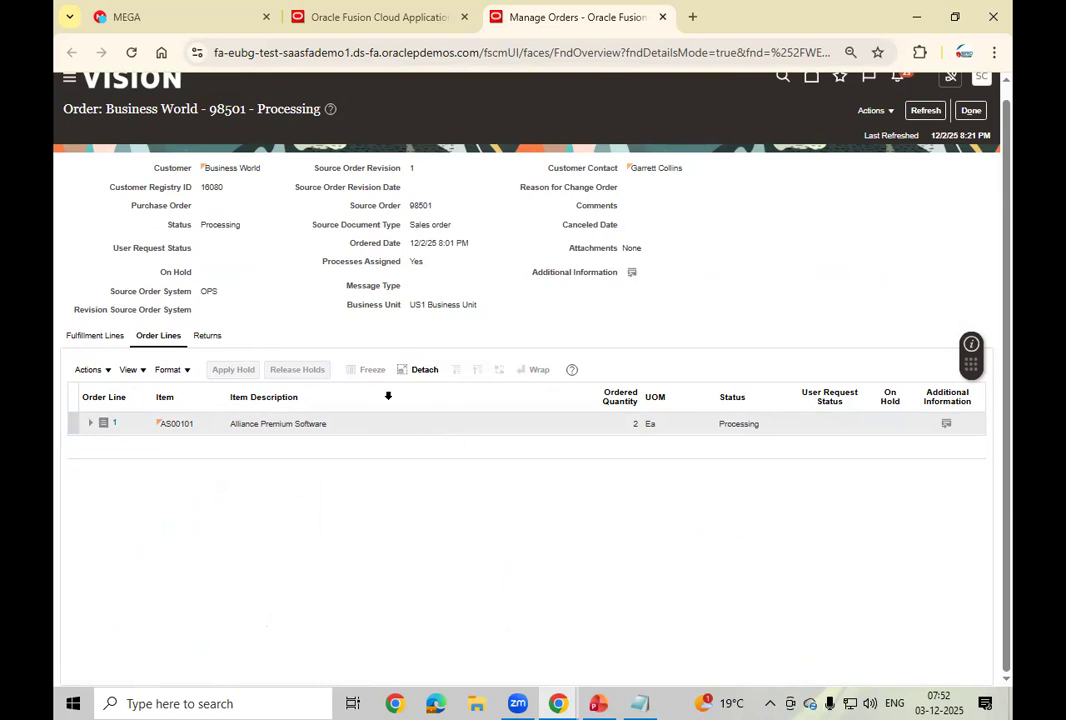
Step: Refresh order 98501 and display its fulfillment line 1-1, Awaiting Shipping
{"action": "left_click", "coordinate": [884, 112]}
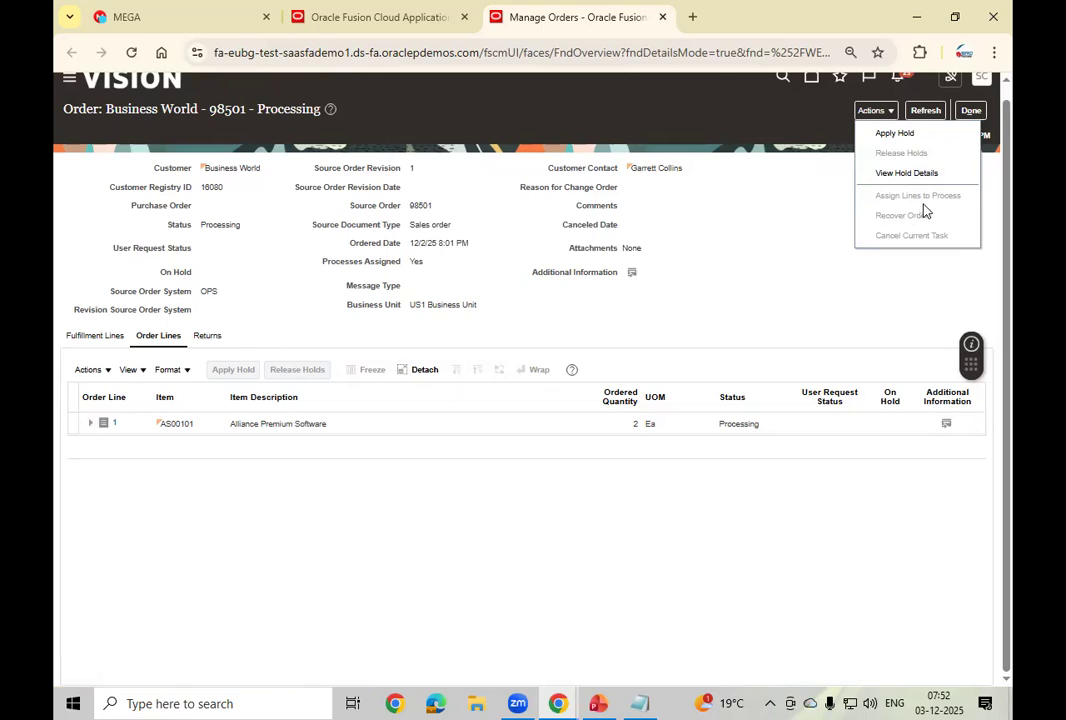
{"action": "left_click", "coordinate": [926, 110]}
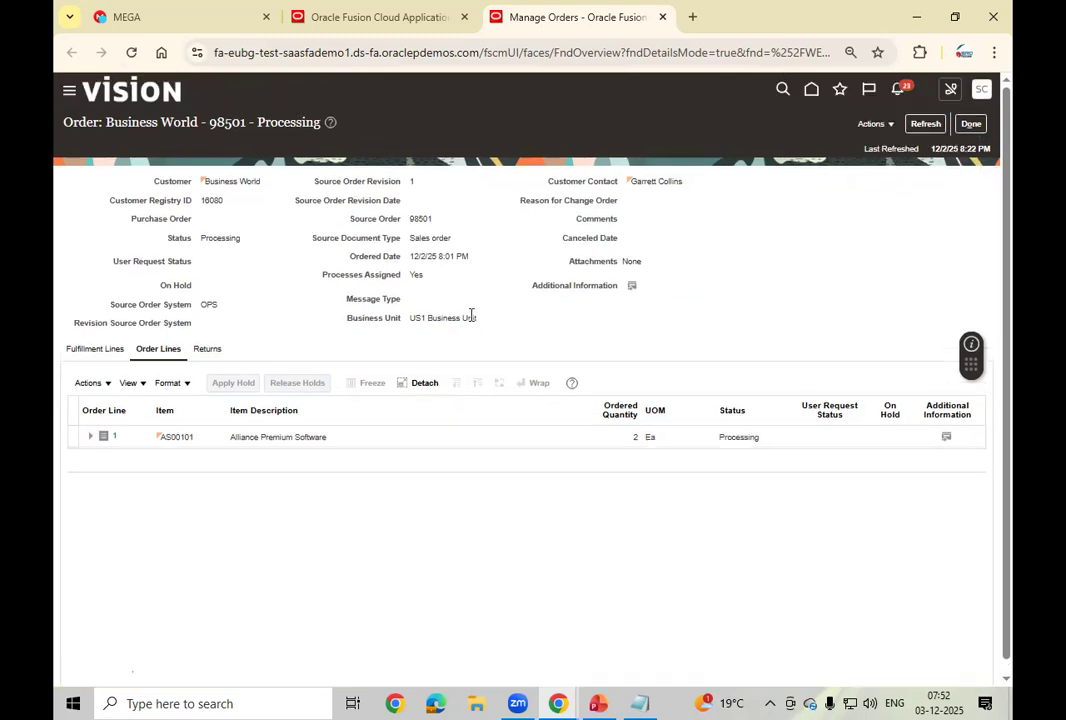
{"action": "left_click", "coordinate": [88, 348]}
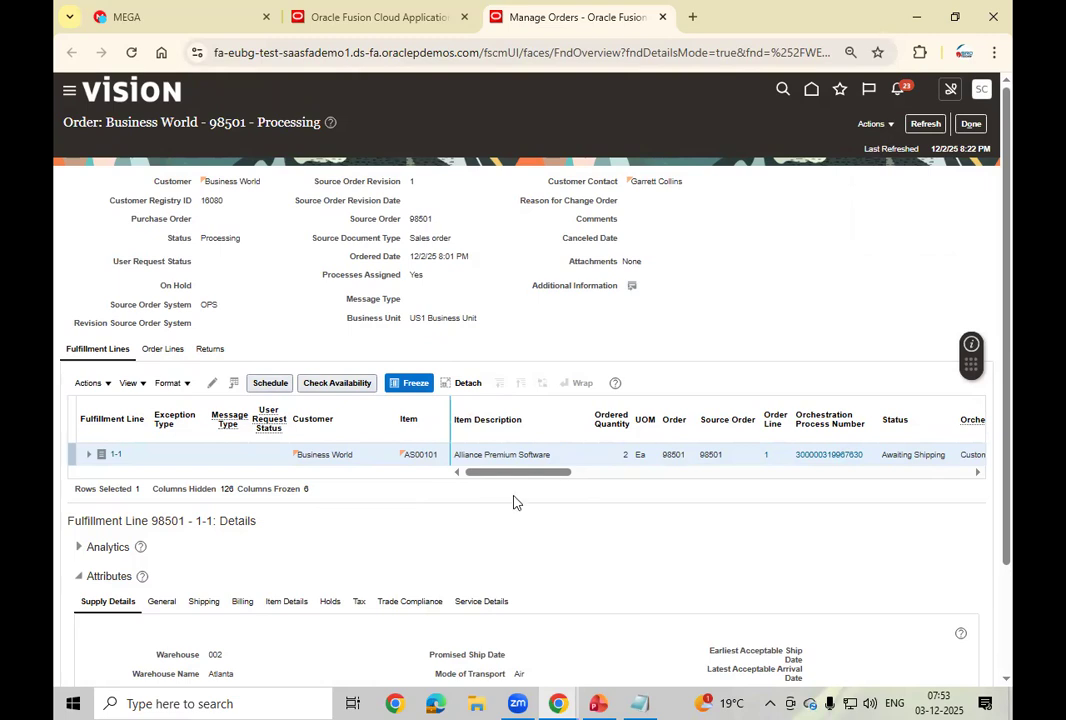
Step: Review the fulfillment line's columns, then bring up the Order to Cash slide in PowerPoint
{"action": "left_click_drag", "start_coordinate": [519, 482], "coordinate": [645, 500]}
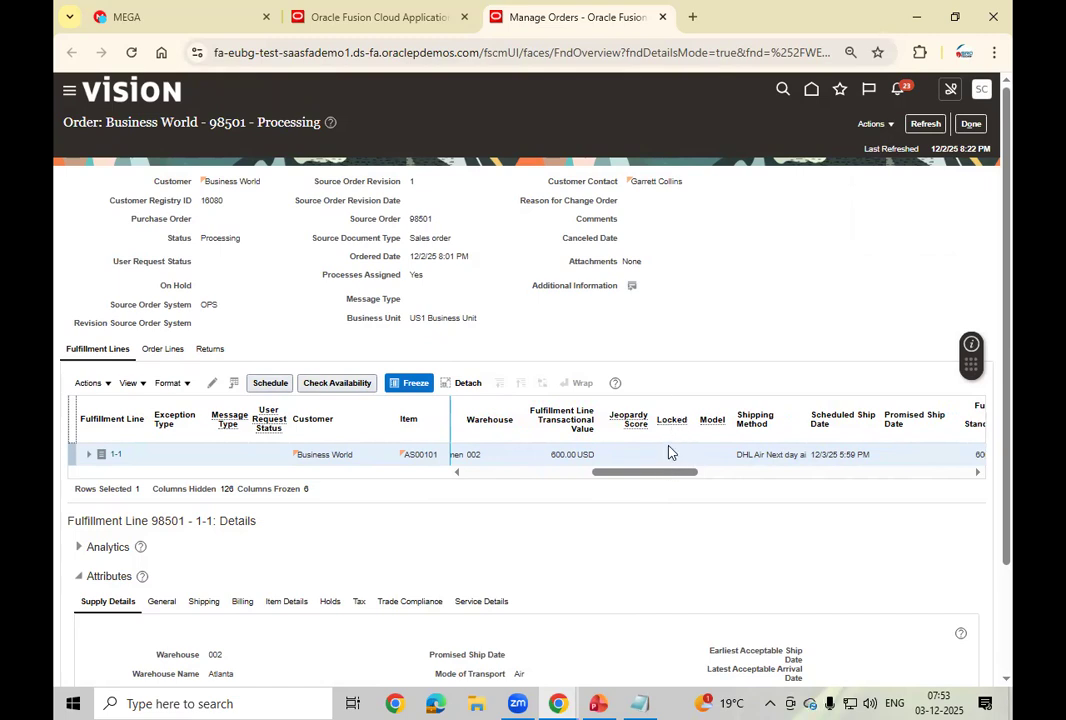
{"action": "left_click_drag", "start_coordinate": [700, 476], "coordinate": [976, 542]}
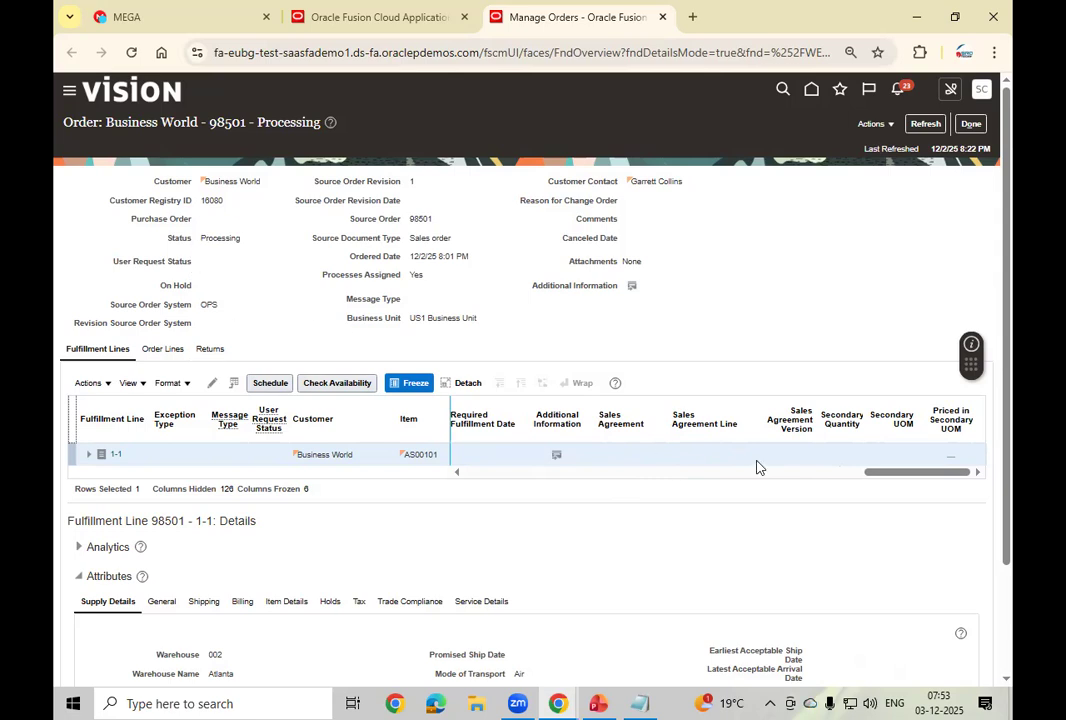
{"action": "left_click_drag", "start_coordinate": [928, 476], "coordinate": [457, 478]}
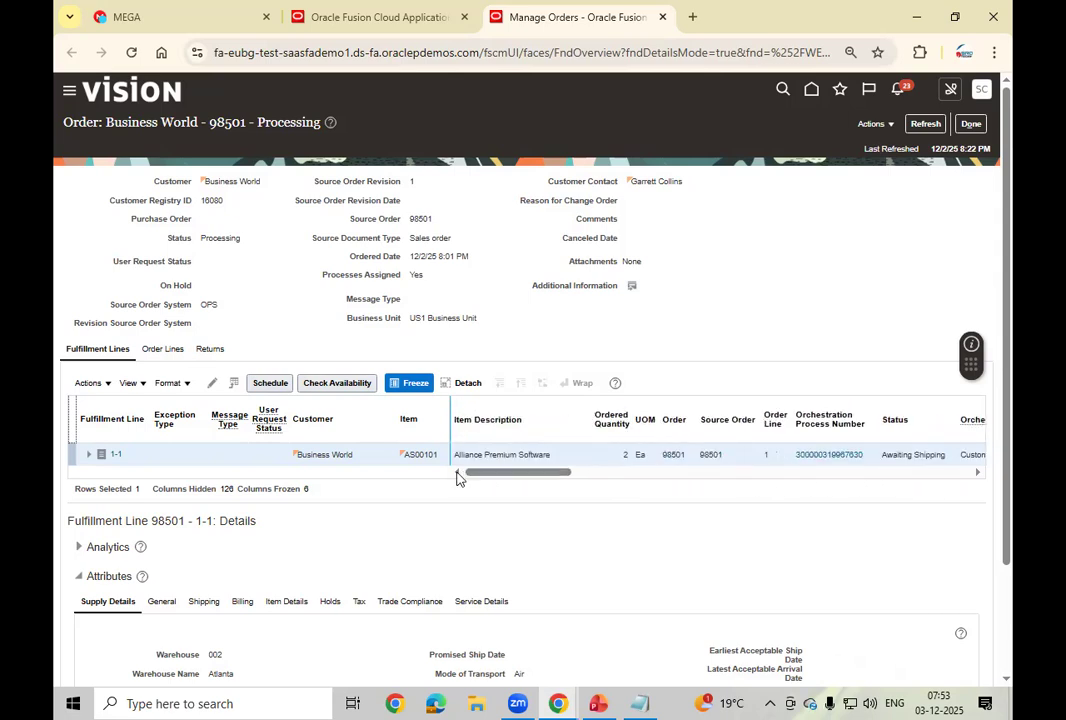
{"action": "scroll", "coordinate": [495, 542], "scroll_direction": "down", "scroll_amount": 1}
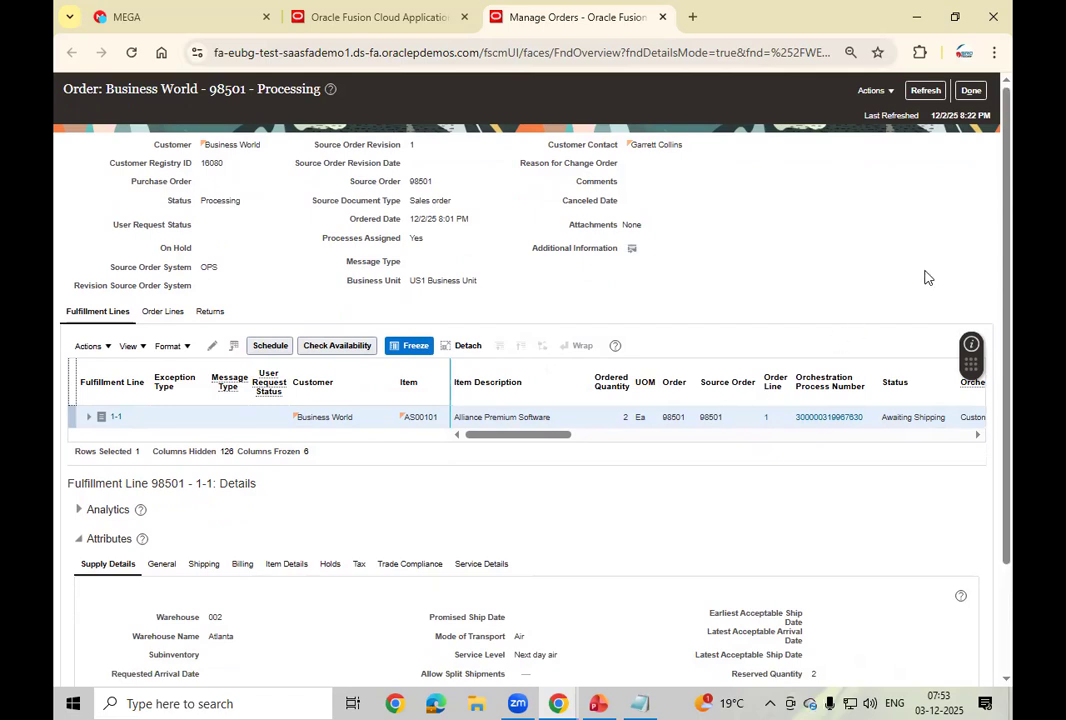
{"action": "left_click", "coordinate": [890, 96]}
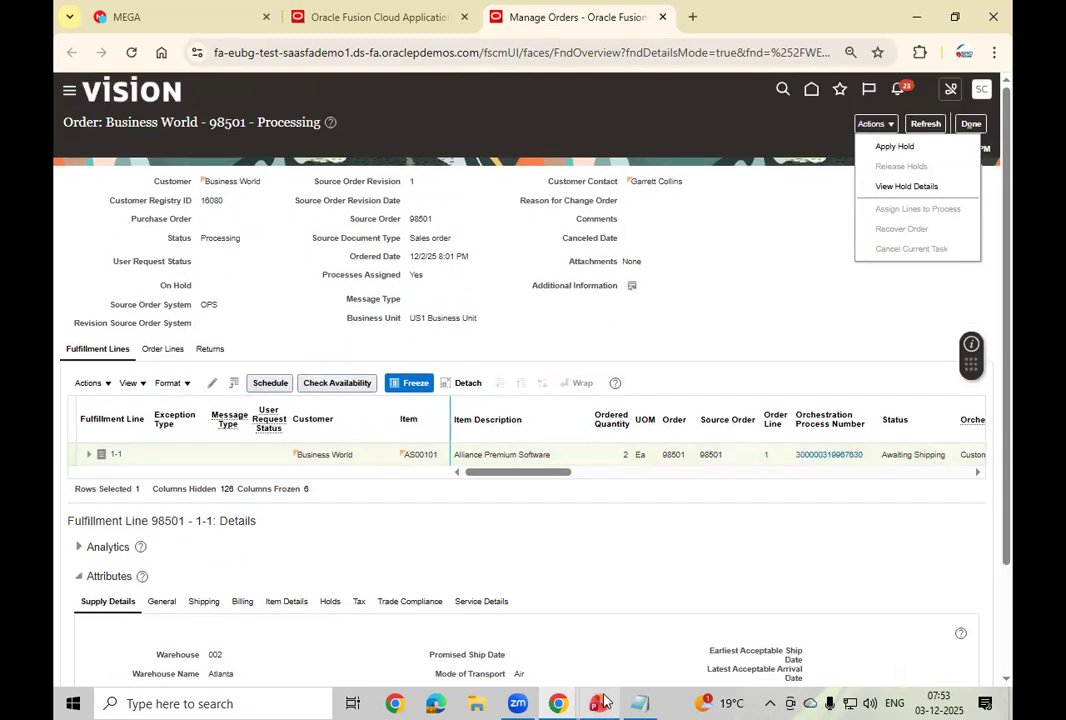
{"action": "left_click", "coordinate": [600, 703]}
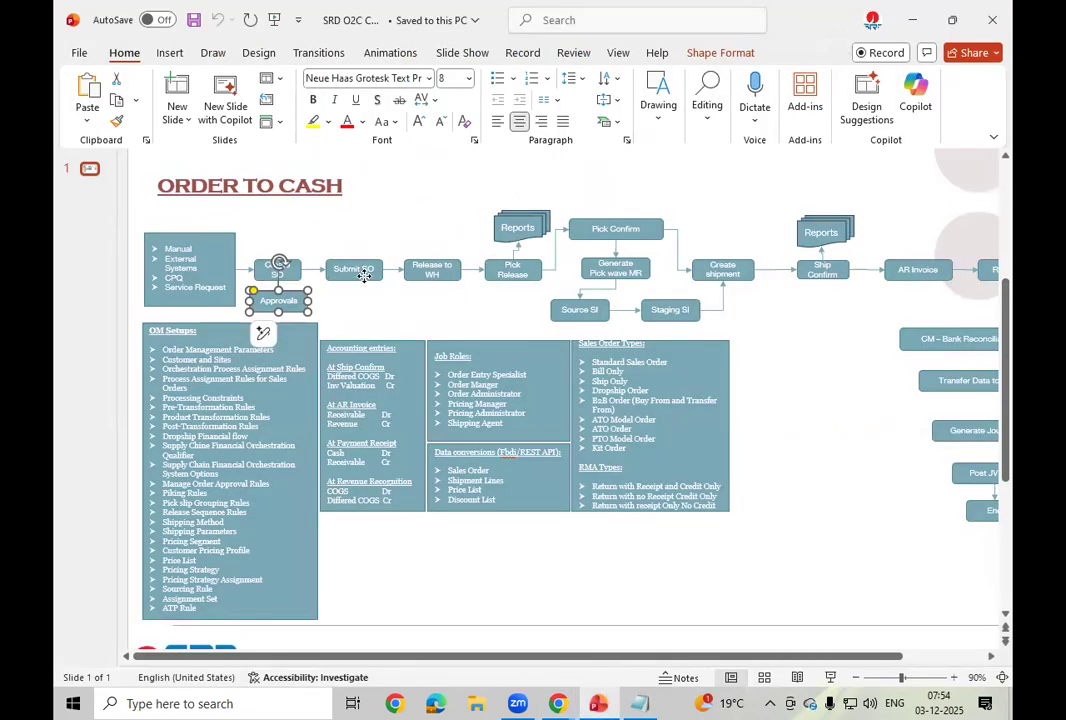
Step: Highlight the Submit SO and Release to WH steps, then return to the Manage Orders window
{"action": "left_click", "coordinate": [363, 274]}
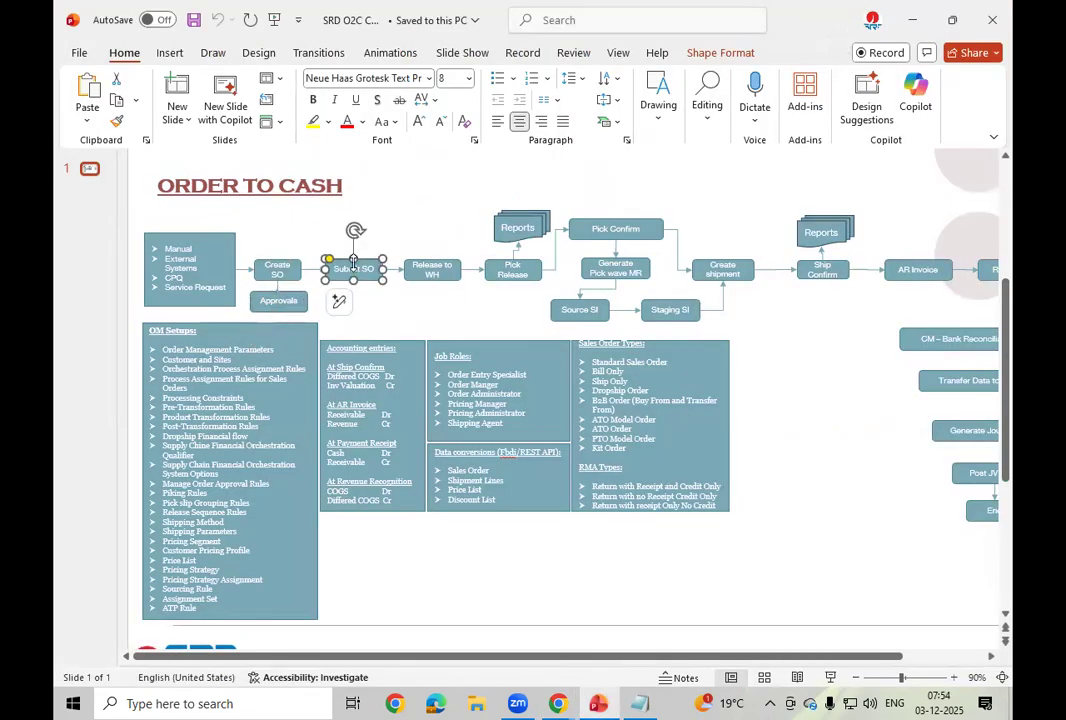
{"action": "left_click", "coordinate": [453, 283]}
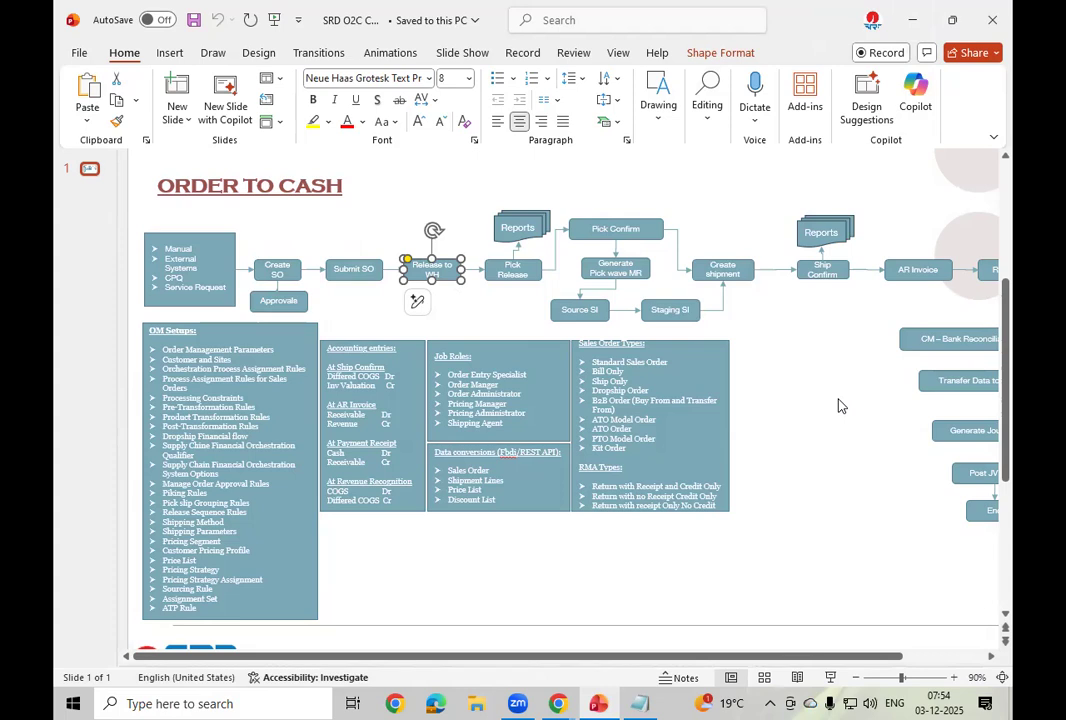
{"action": "left_click", "coordinate": [559, 703]}
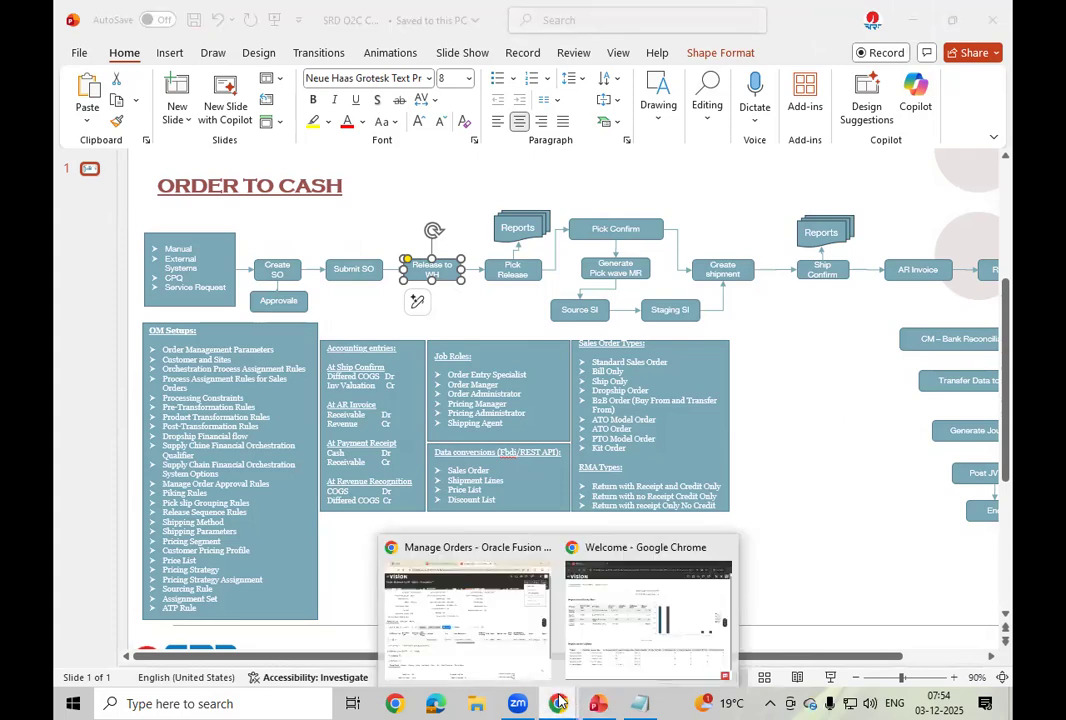
{"action": "left_click", "coordinate": [503, 643]}
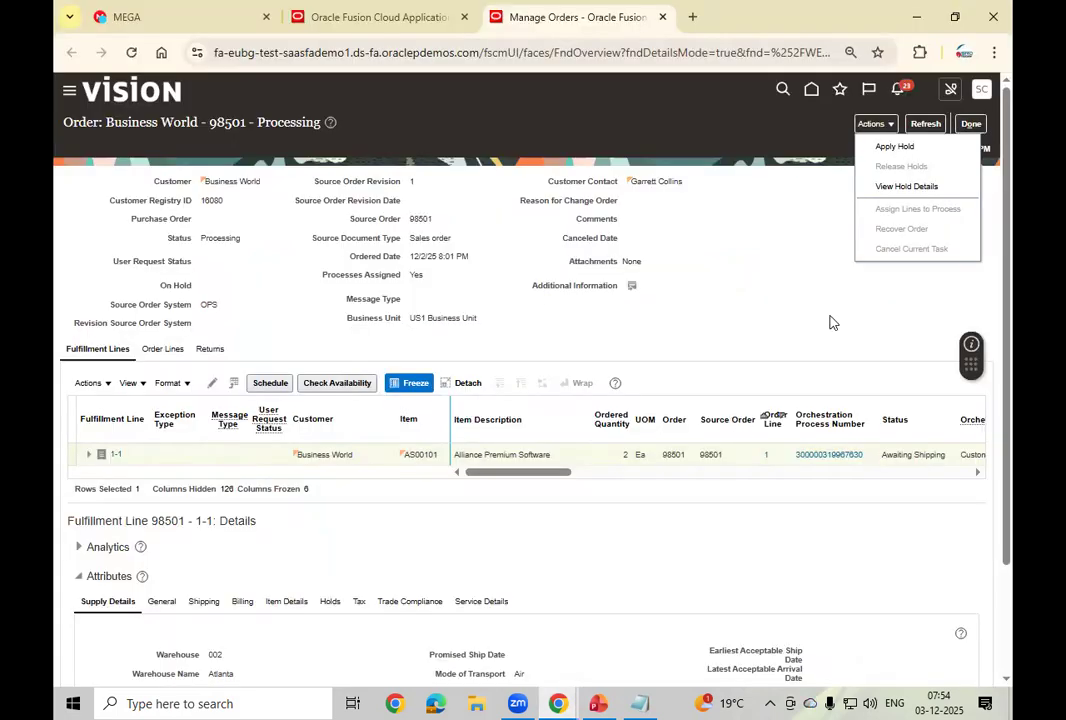
Step: Select line 1-1's orchestration process name, CustomDOO_GSEE360_OrderFulfillmentGenericProcess
{"action": "left_click", "coordinate": [771, 293]}
{"action": "left_click_drag", "start_coordinate": [507, 474], "coordinate": [595, 480]}
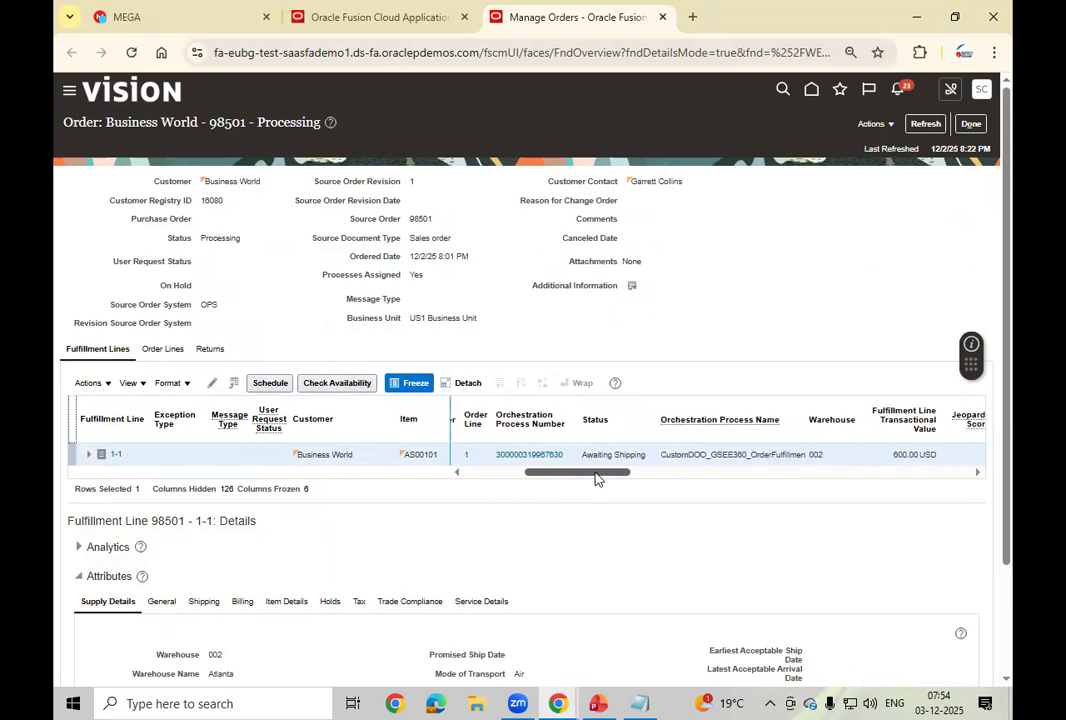
{"action": "double_click", "coordinate": [676, 458]}
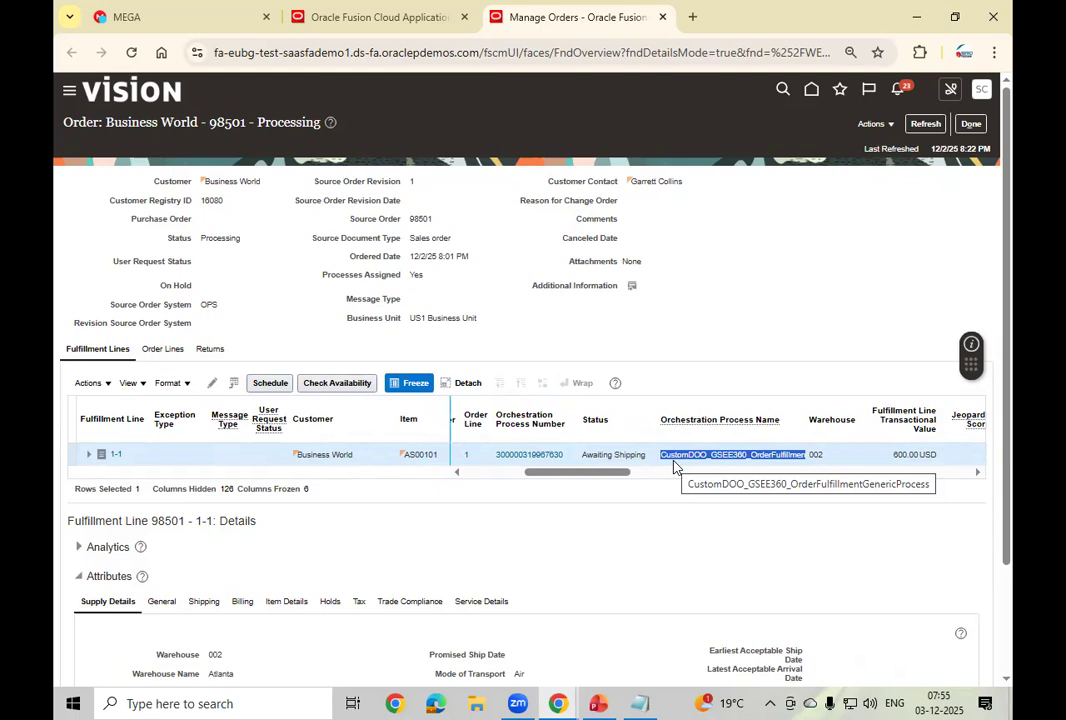
{"action": "left_click", "coordinate": [558, 703]}
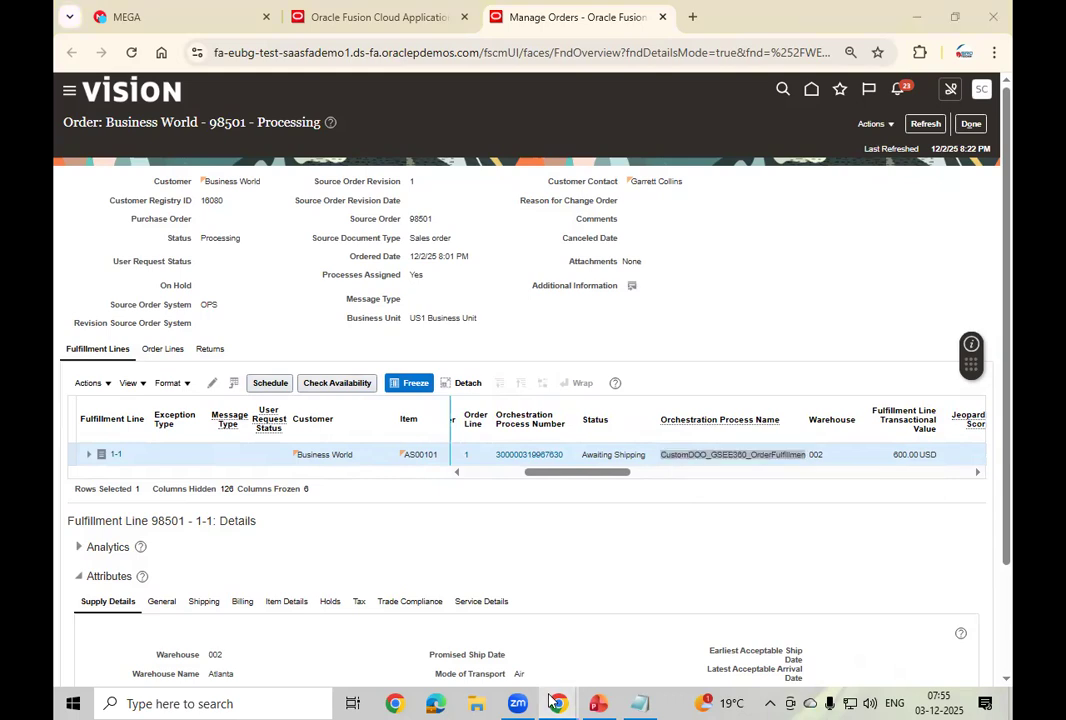
Step: Go to Setup and Maintenance from the incognito Welcome window
{"action": "left_click", "coordinate": [633, 624]}
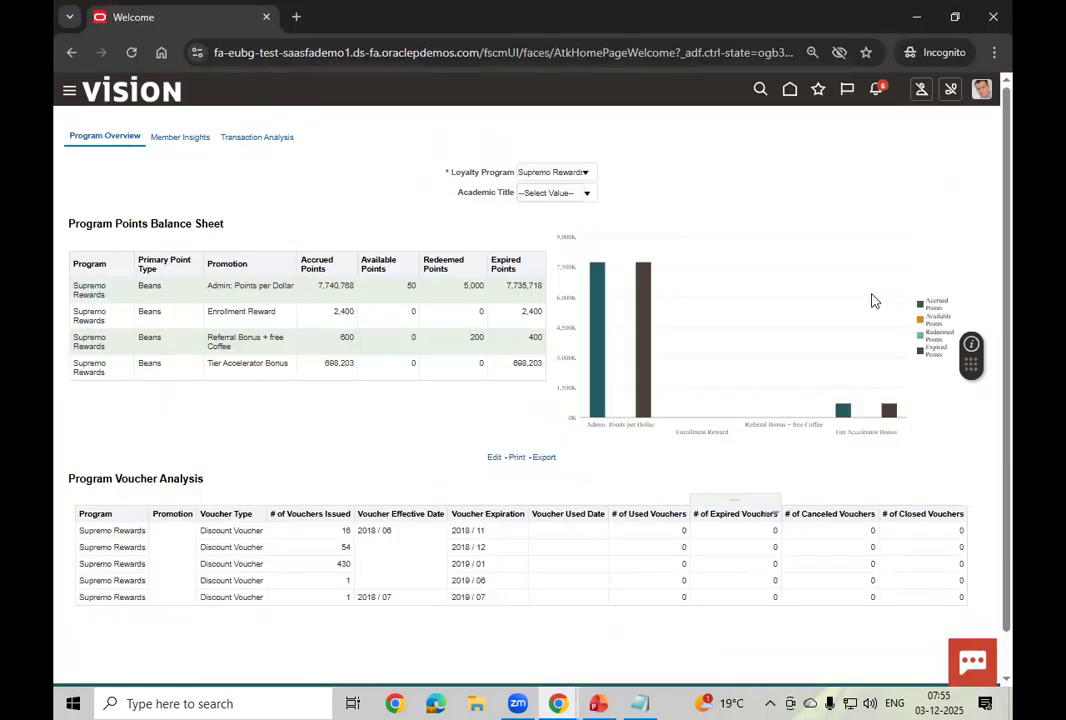
{"action": "left_click", "coordinate": [982, 91]}
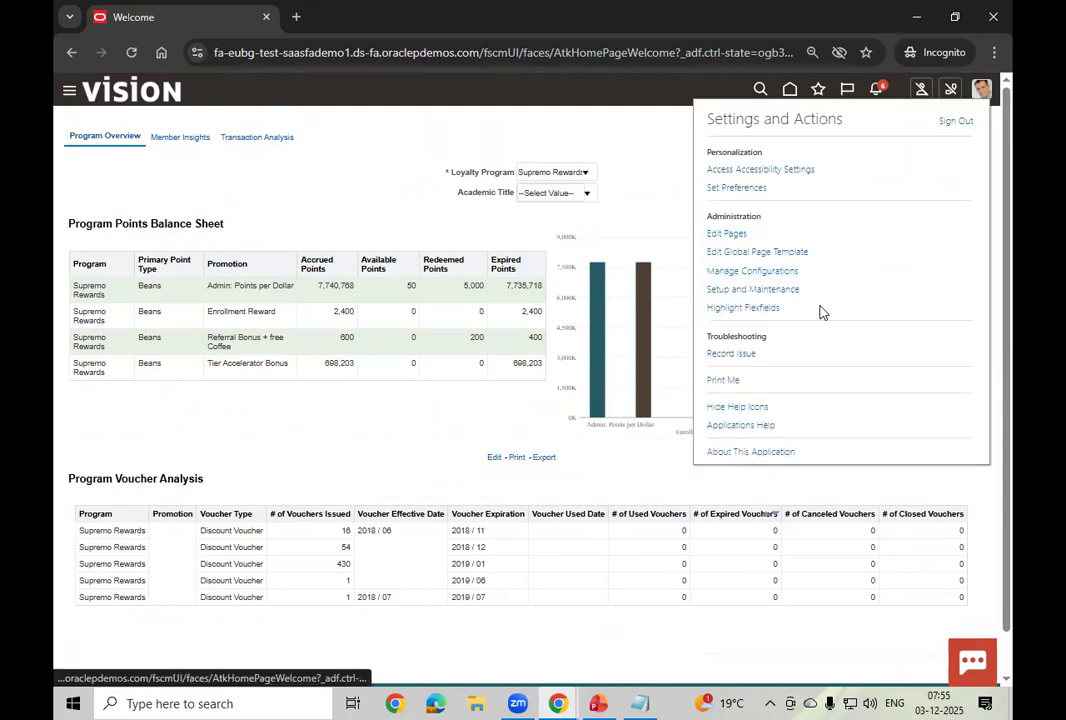
{"action": "left_click", "coordinate": [764, 289]}
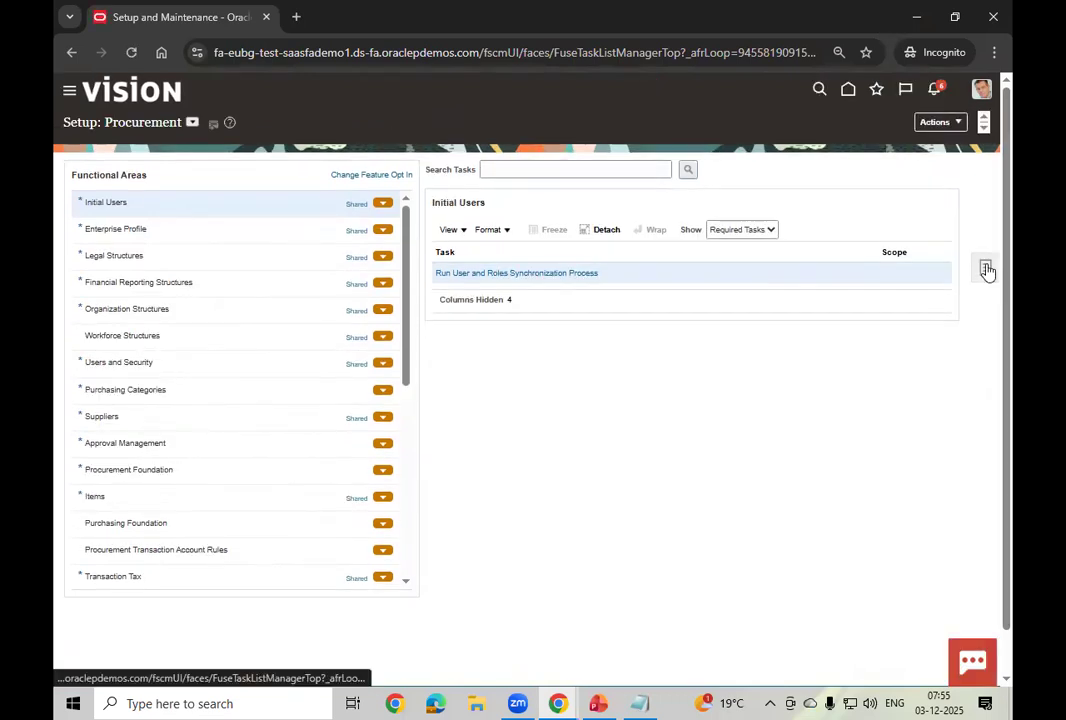
Step: Search setup tasks for %Assi%Sales%Order% and open Manage Process Assignment Rules for Sales Orders
{"action": "left_click", "coordinate": [987, 270]}
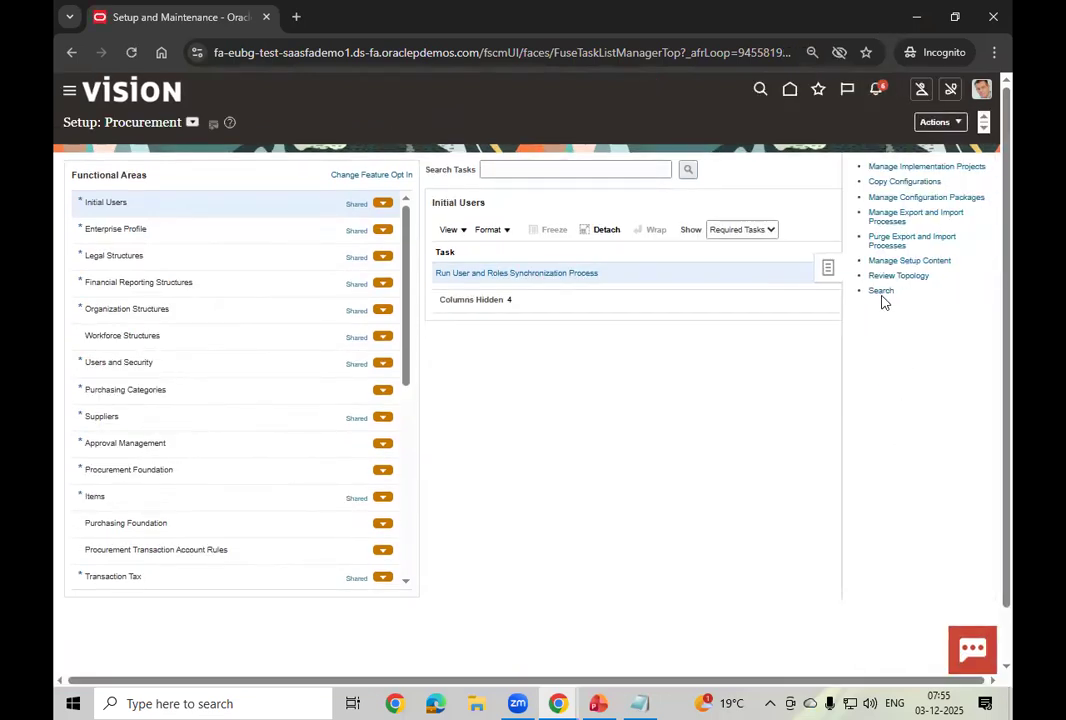
{"action": "left_click", "coordinate": [882, 295]}
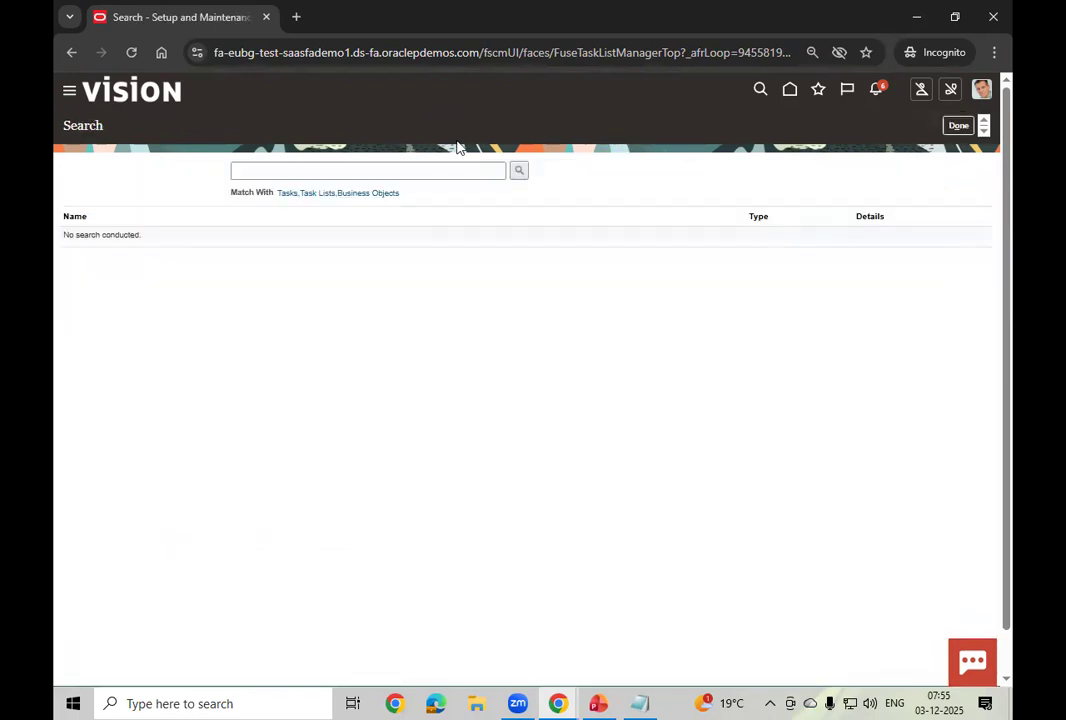
{"action": "left_click", "coordinate": [372, 176]}
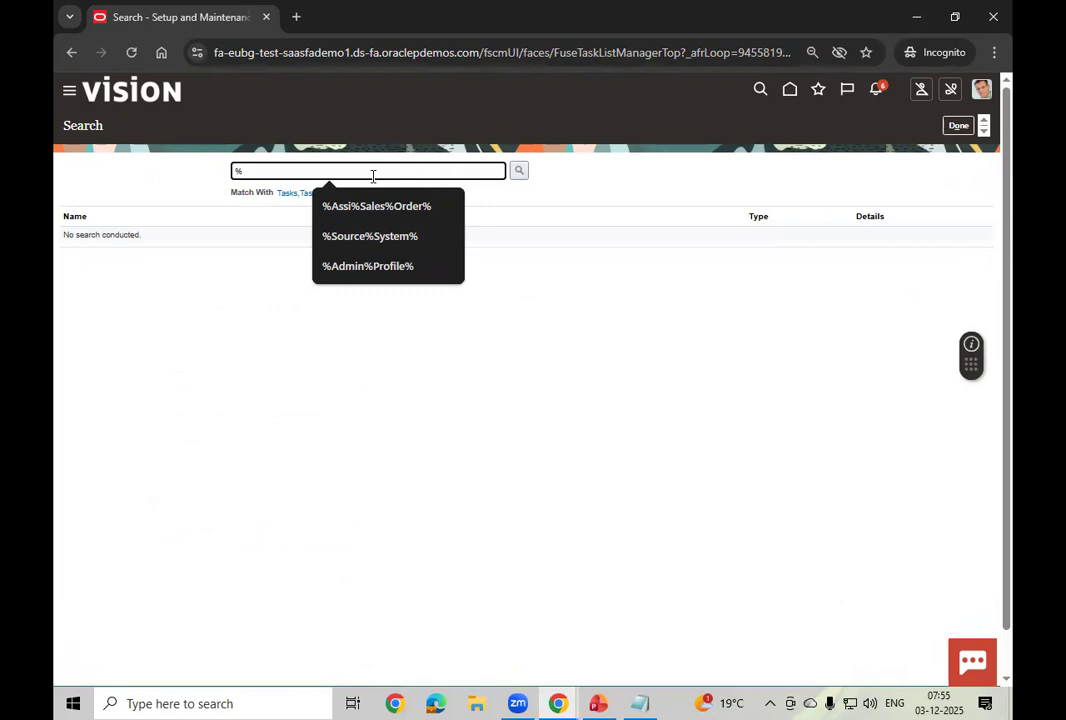
{"action": "left_click", "coordinate": [381, 208]}
{"action": "left_click", "coordinate": [519, 174]}
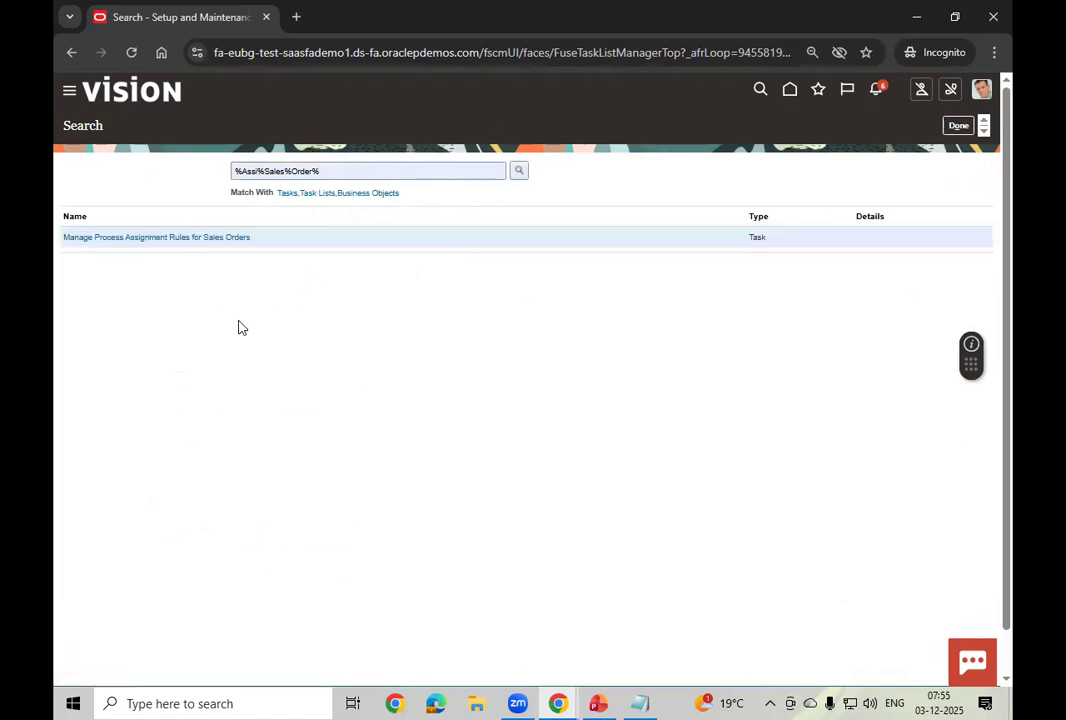
{"action": "left_click", "coordinate": [202, 240]}
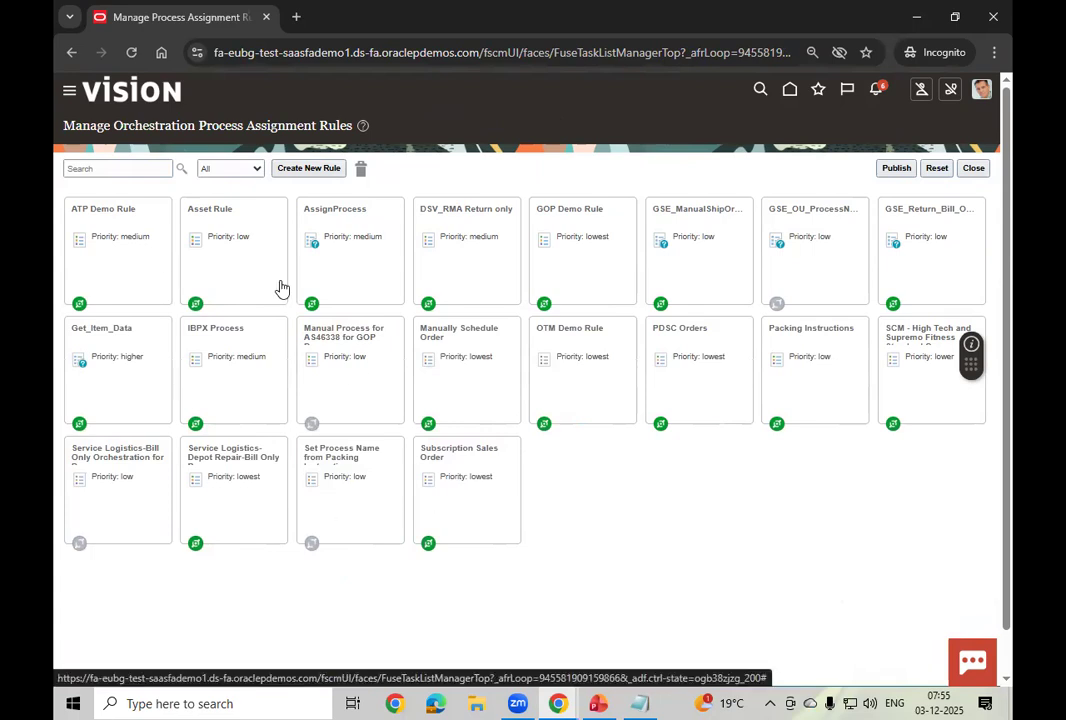
{"action": "left_click", "coordinate": [123, 258]}
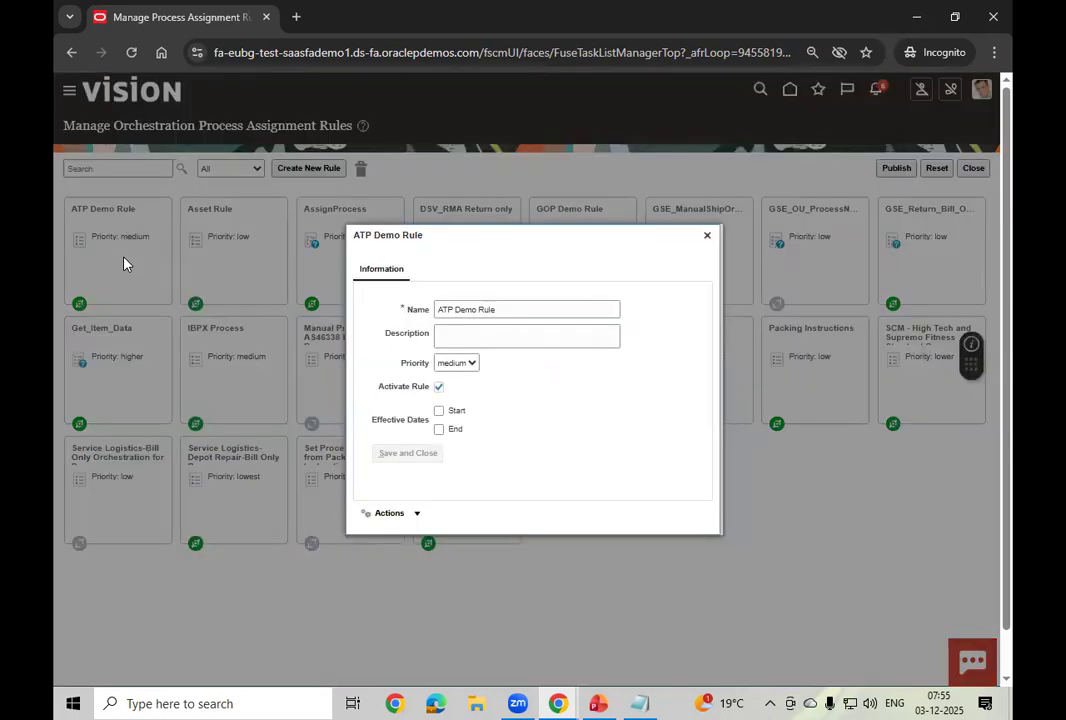
{"action": "left_click", "coordinate": [417, 512]}
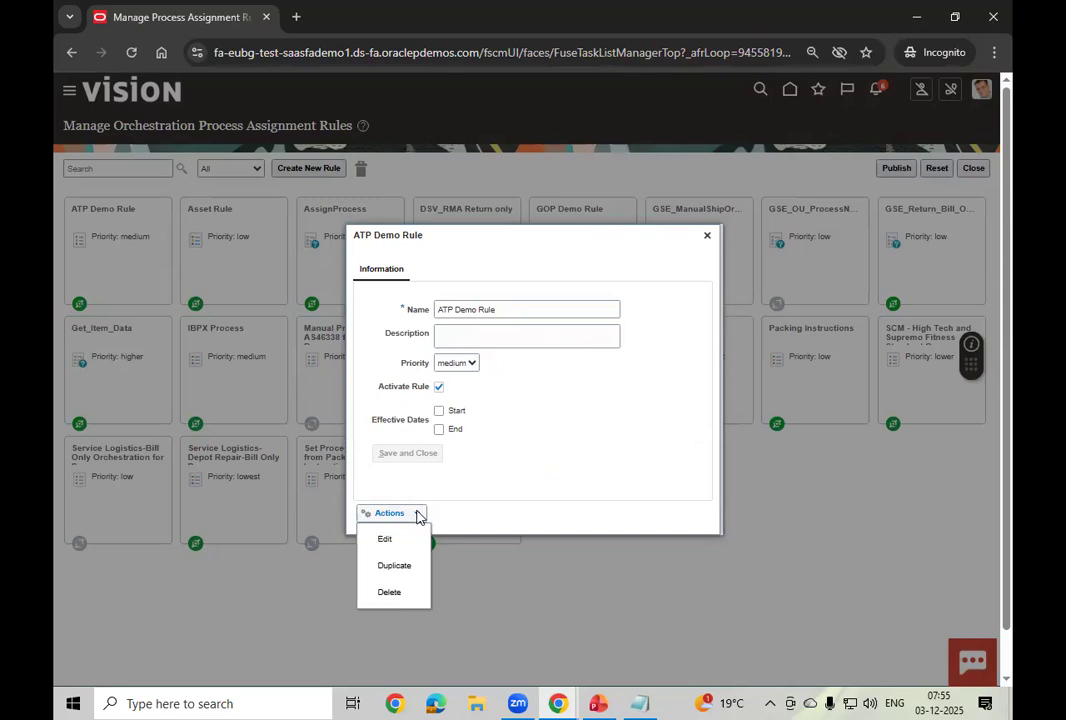
{"action": "left_click", "coordinate": [386, 539]}
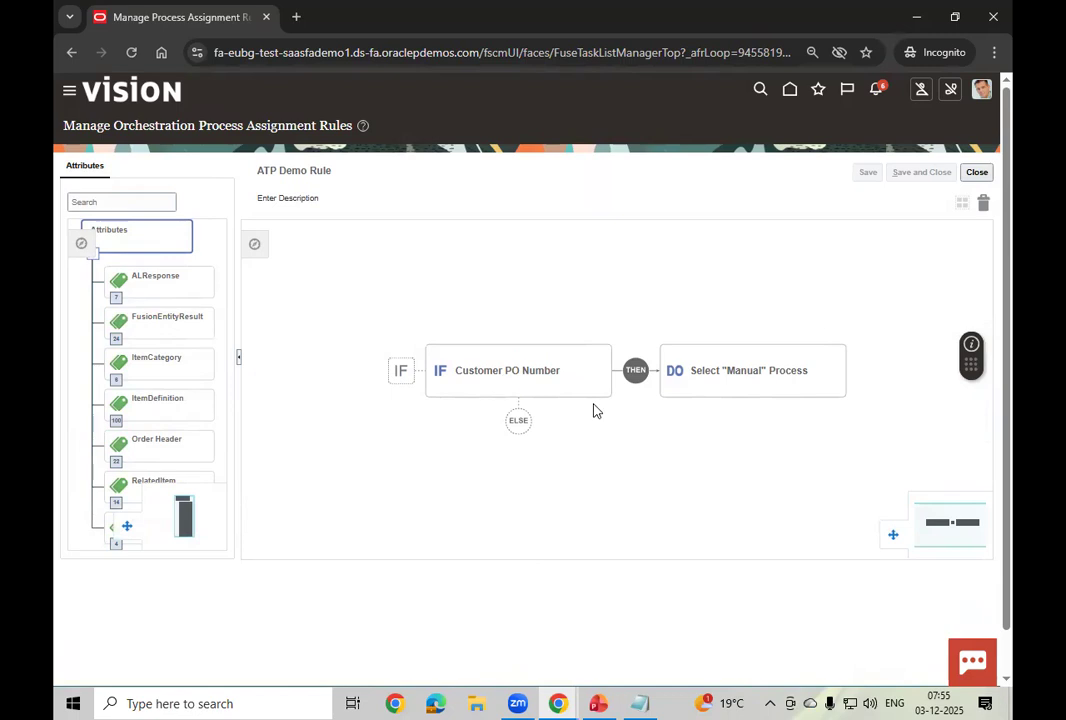
{"action": "left_click", "coordinate": [728, 377]}
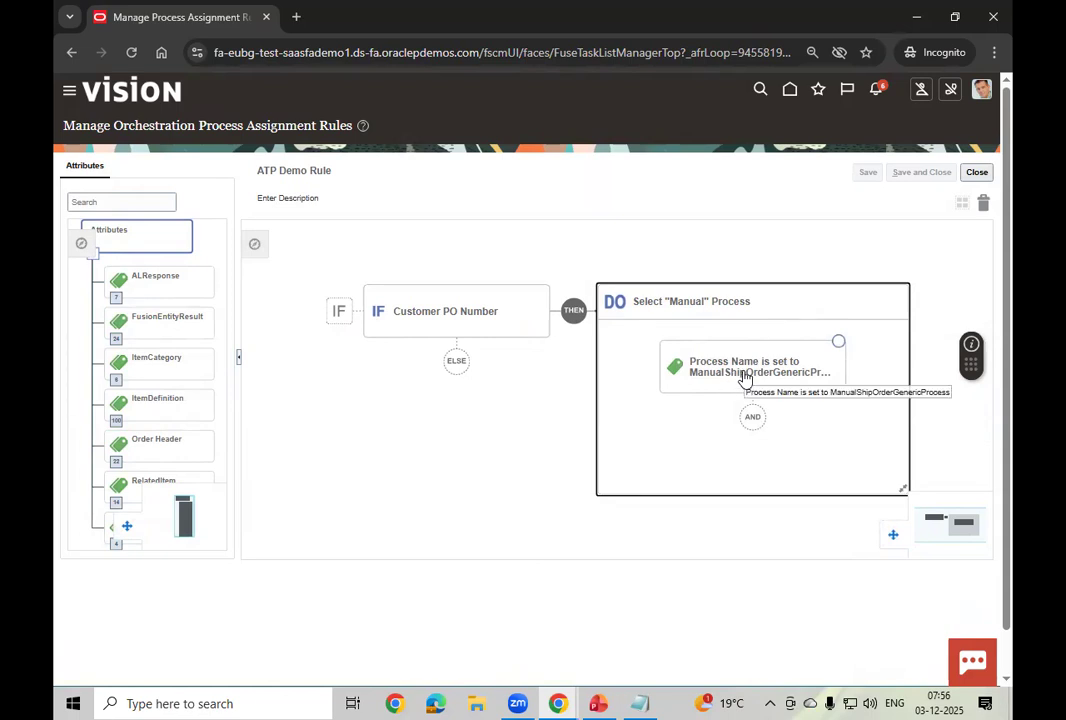
{"action": "left_click", "coordinate": [745, 377]}
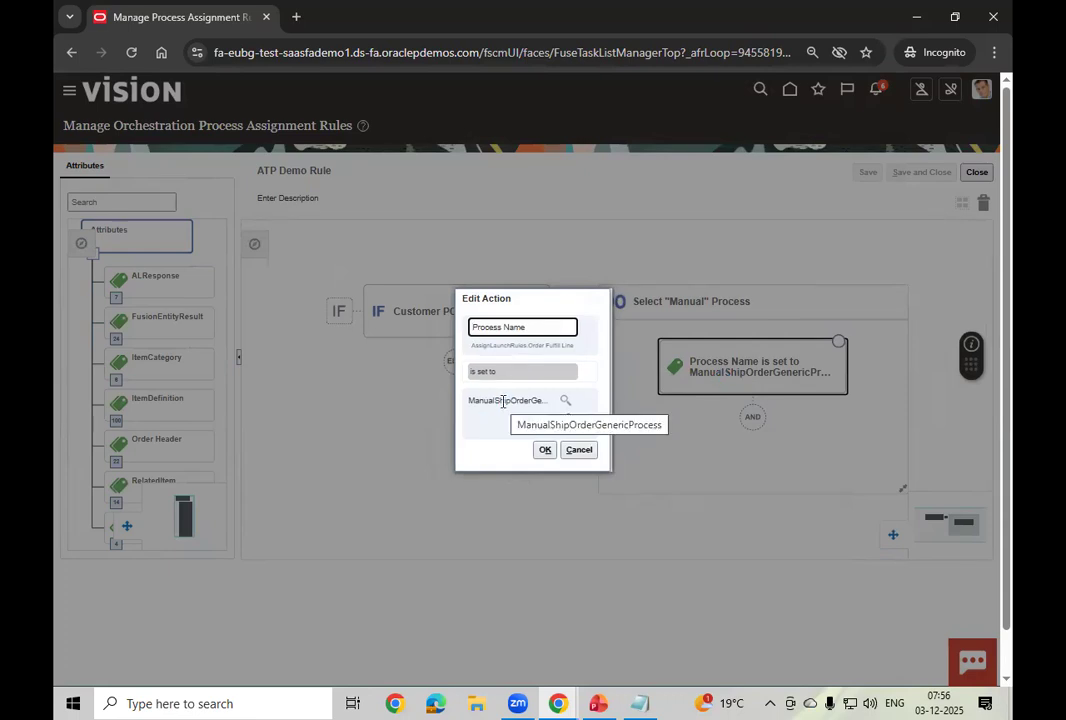
{"action": "left_click", "coordinate": [578, 450]}
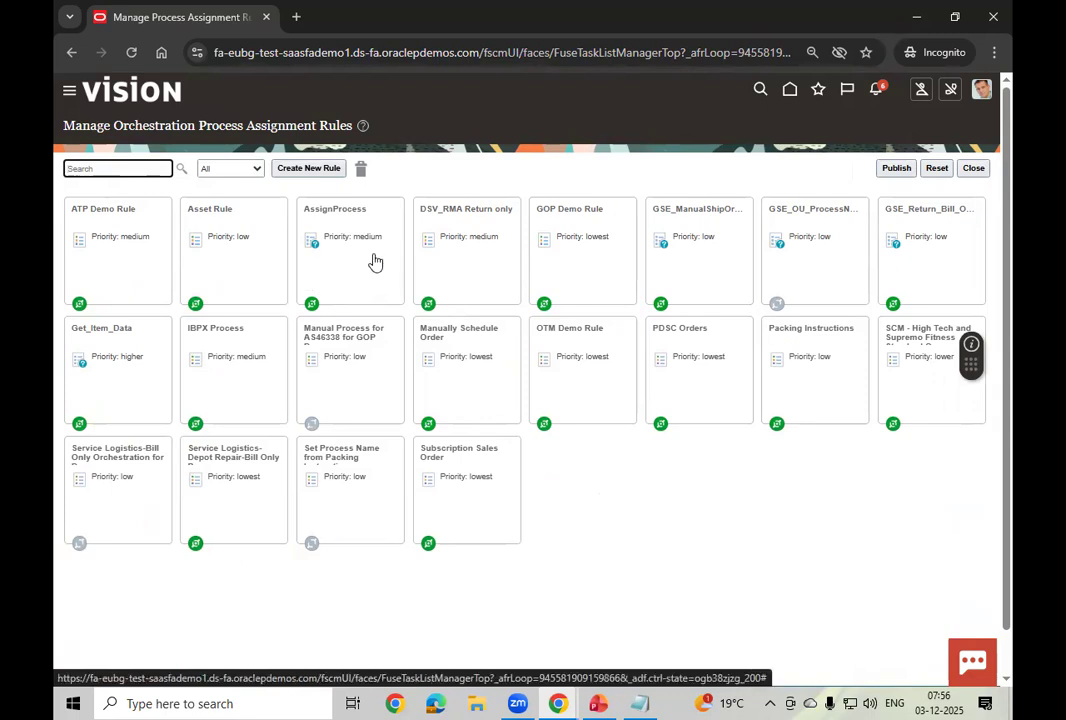
Step: Glance at GOP Demo Rule, then open GSE_ManualShipOrder: low priority, active, order IDs starting with M
{"action": "left_click", "coordinate": [591, 268]}
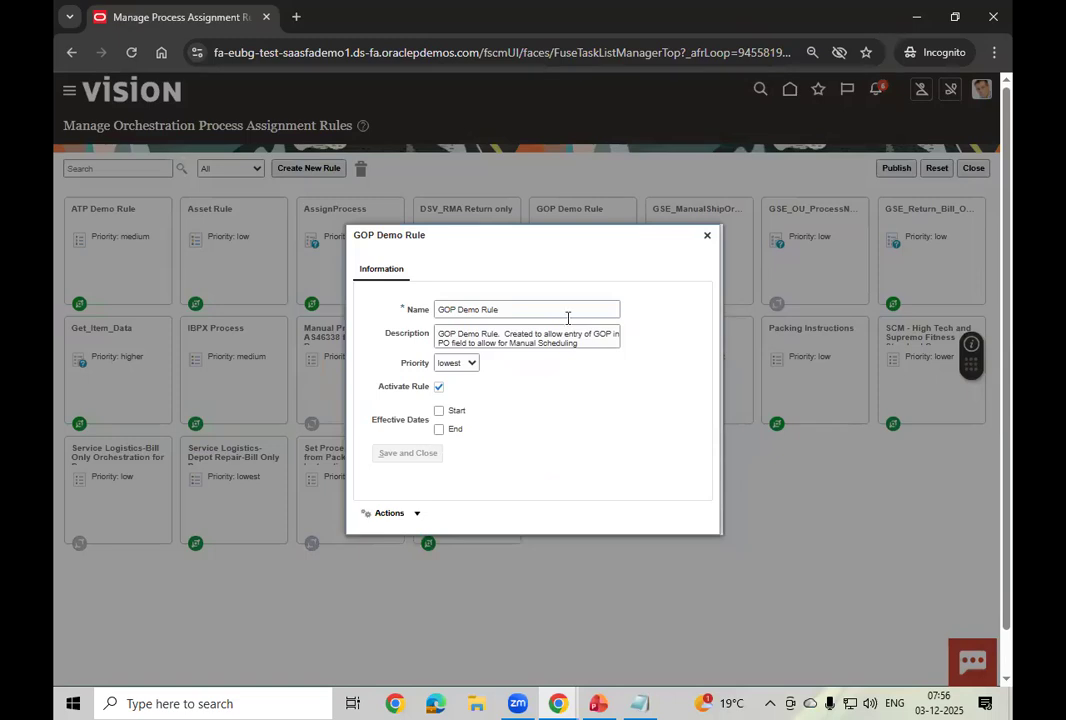
{"action": "left_click", "coordinate": [417, 512]}
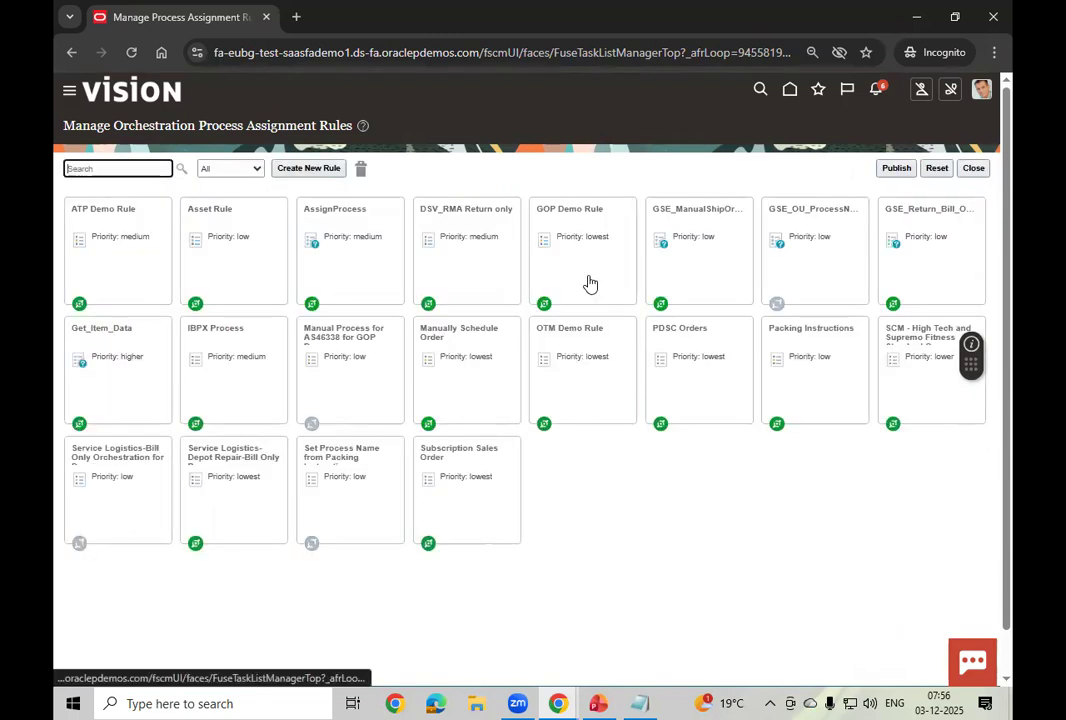
{"action": "left_click", "coordinate": [693, 262]}
{"action": "left_click", "coordinate": [413, 516]}
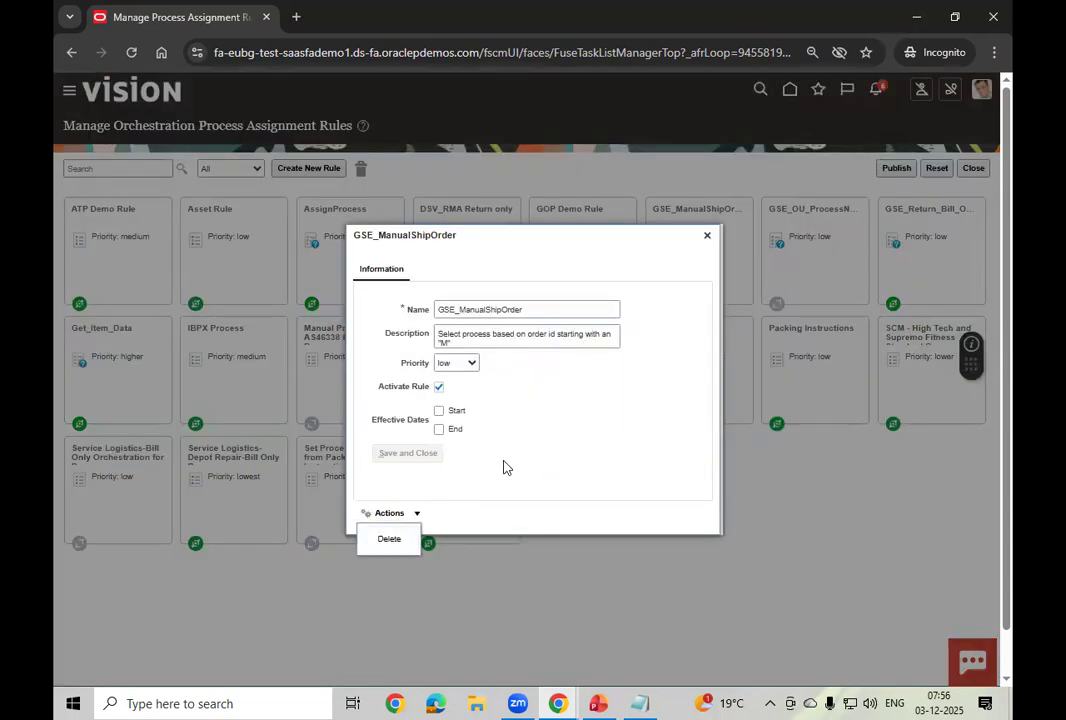
{"action": "left_click", "coordinate": [480, 480]}
{"action": "left_click", "coordinate": [416, 513]}
{"action": "left_click", "coordinate": [547, 309]}
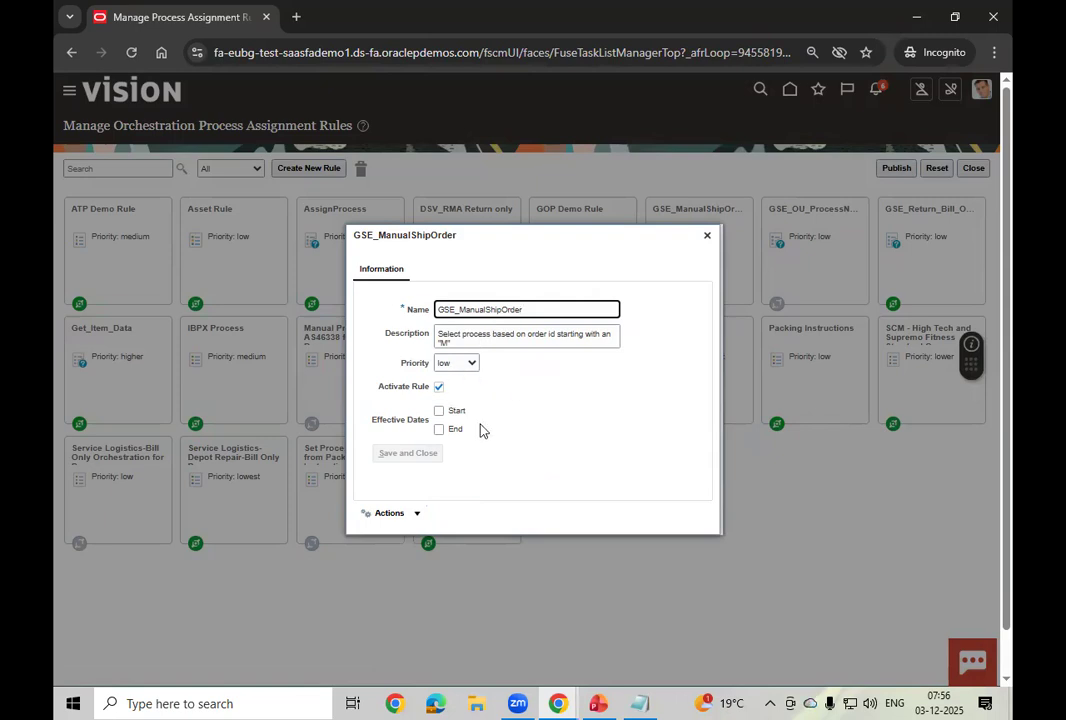
{"action": "left_click", "coordinate": [412, 515]}
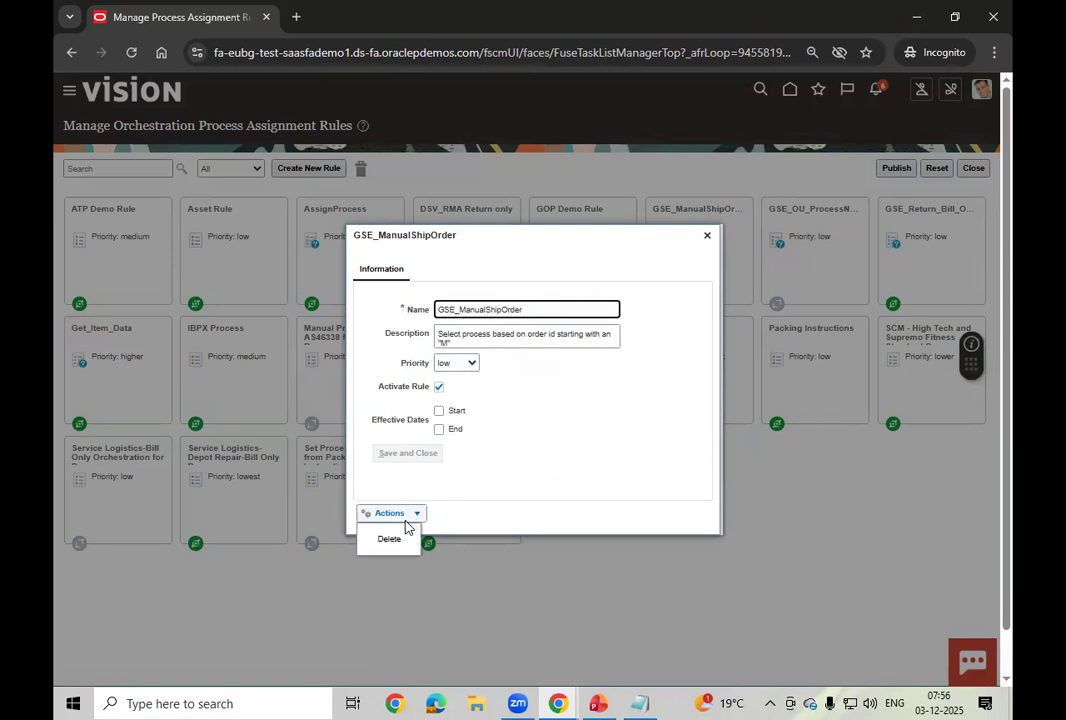
{"action": "left_click", "coordinate": [551, 444]}
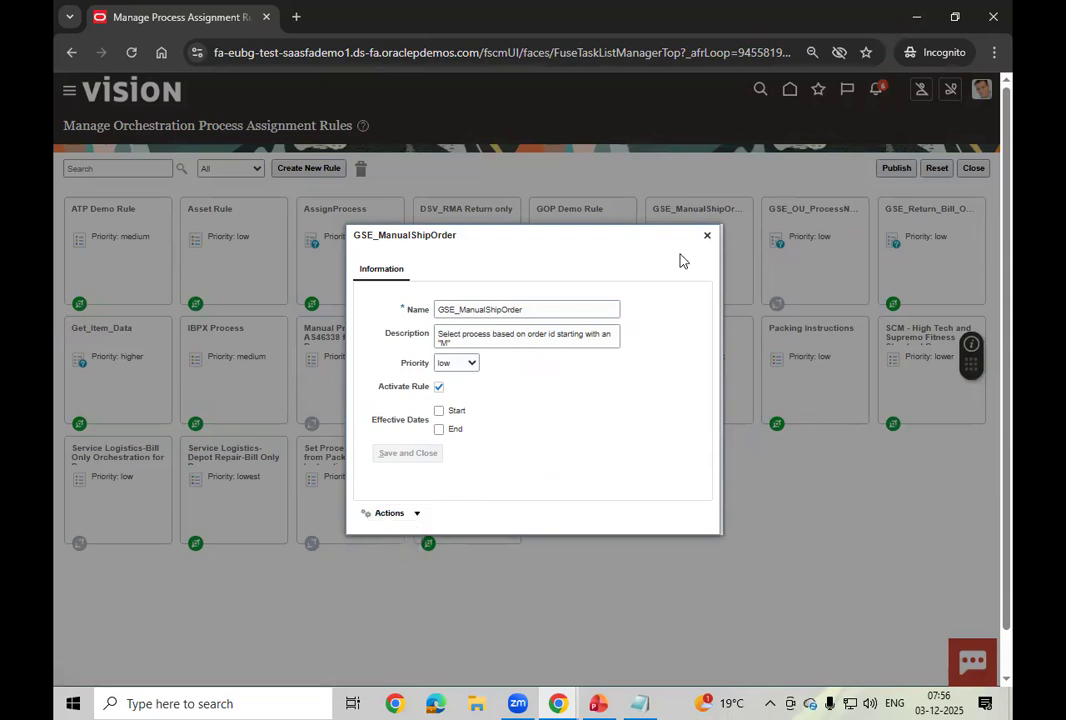
{"action": "left_click", "coordinate": [707, 236]}
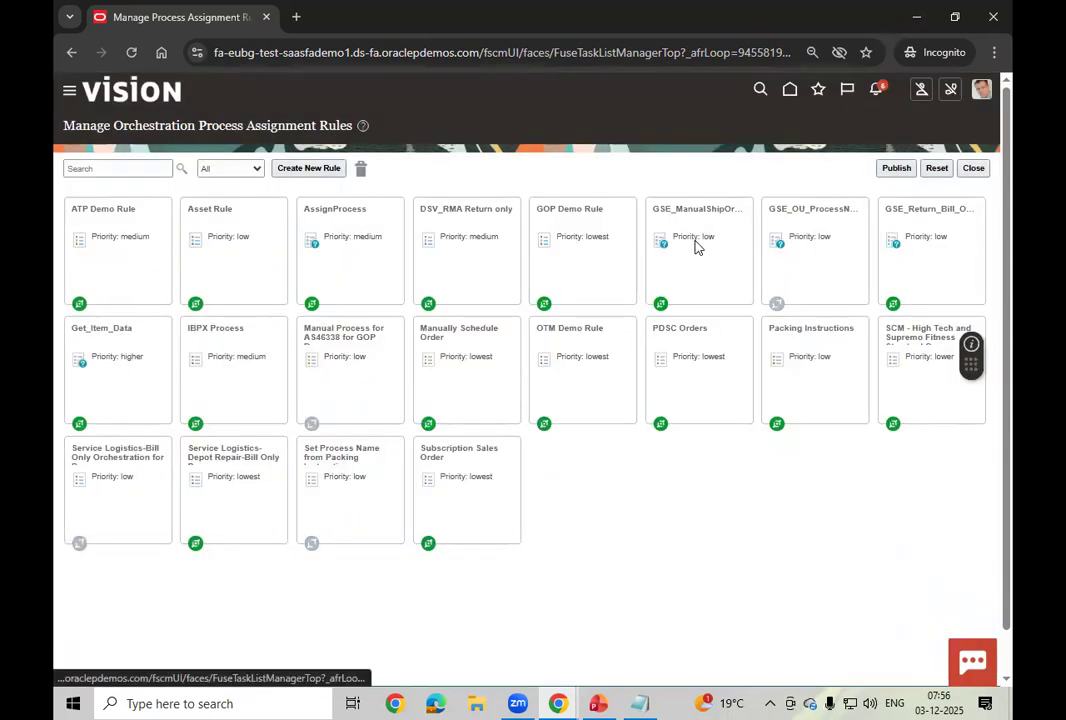
{"action": "left_click", "coordinate": [694, 263]}
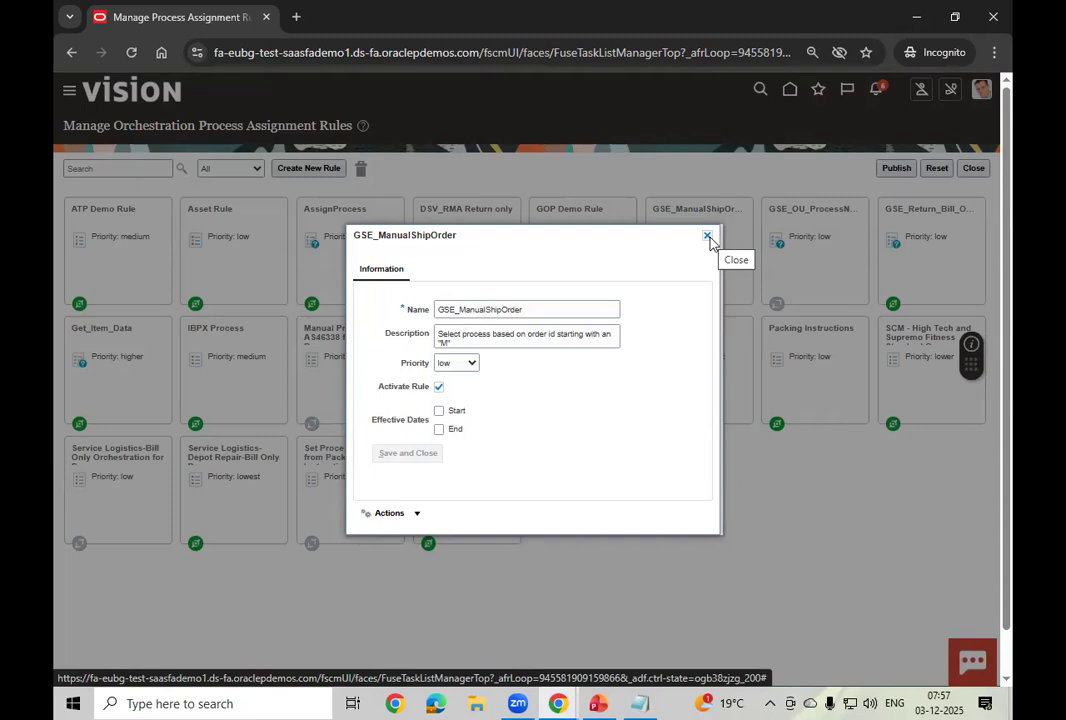
Step: Close the GSE_ManualShipOrder details to see all 20 assignment rules again
{"action": "left_click", "coordinate": [708, 238]}
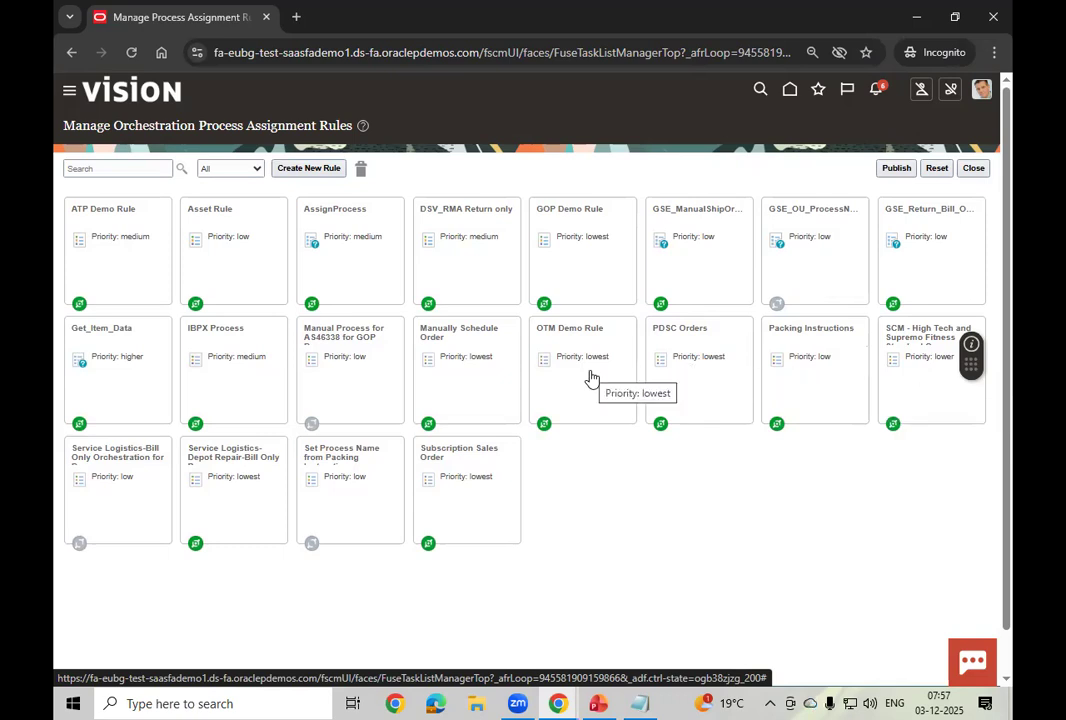
{"action": "left_click", "coordinate": [475, 387]}
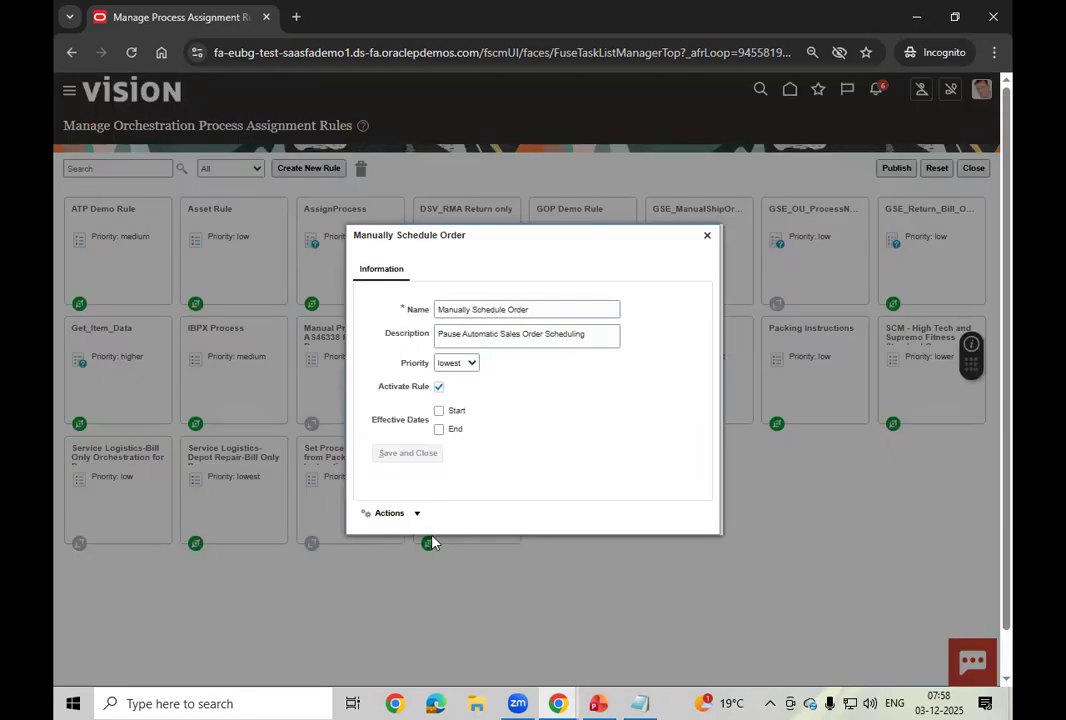
{"action": "left_click", "coordinate": [412, 513]}
{"action": "left_click", "coordinate": [401, 538]}
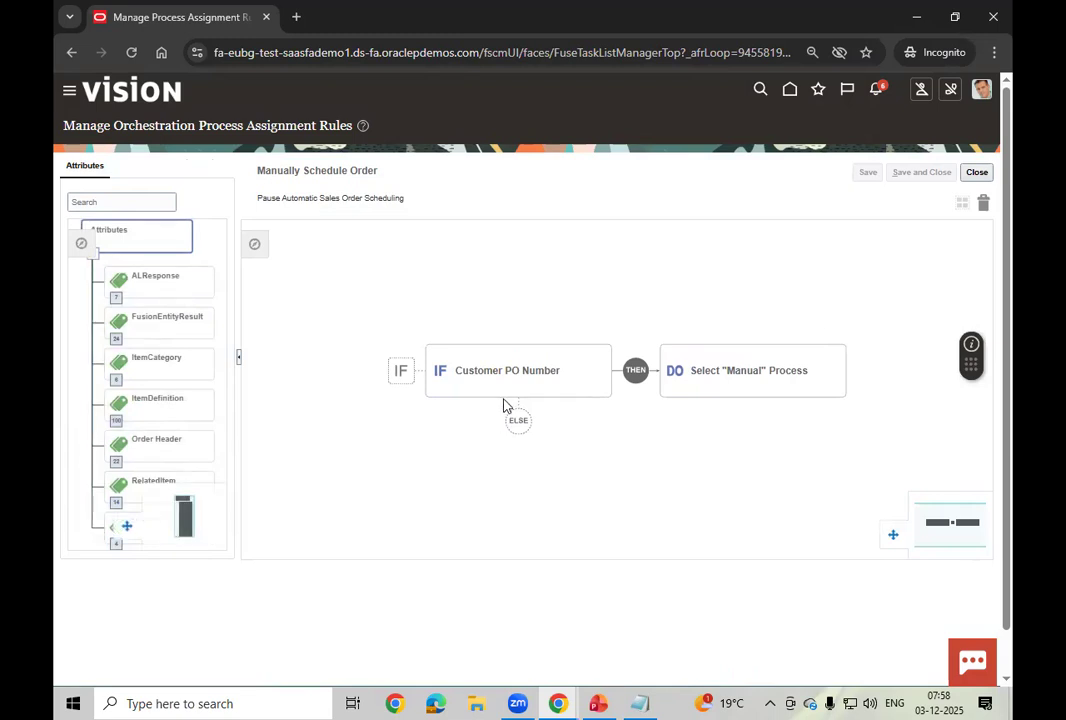
{"action": "left_click", "coordinate": [540, 382]}
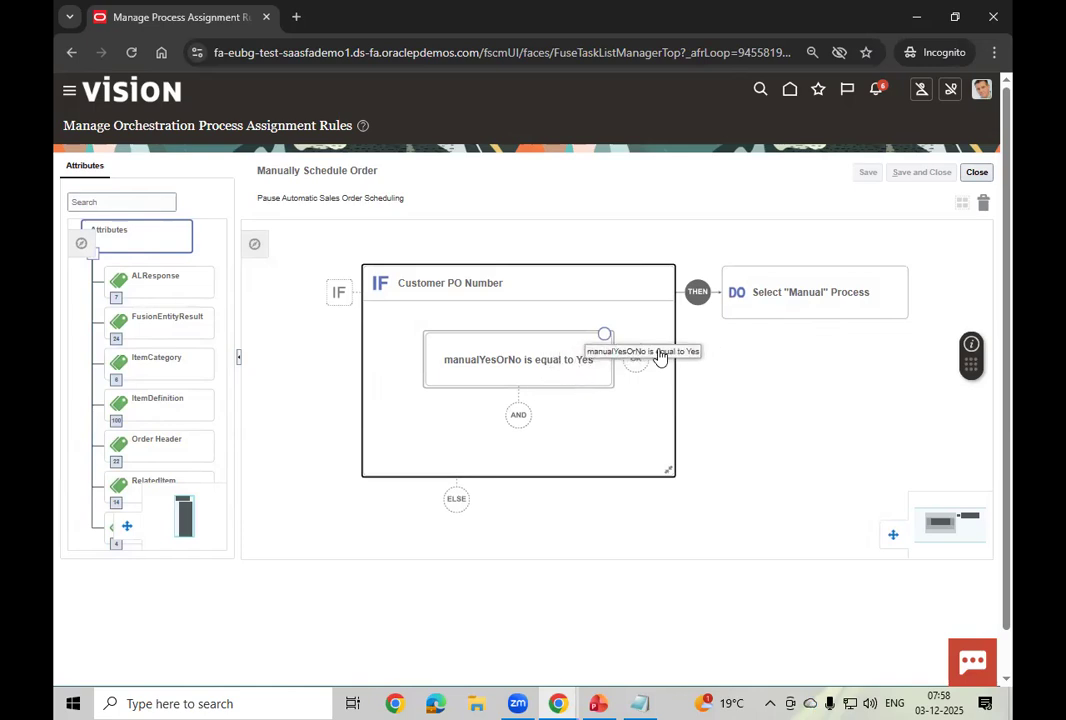
{"action": "left_click", "coordinate": [830, 291]}
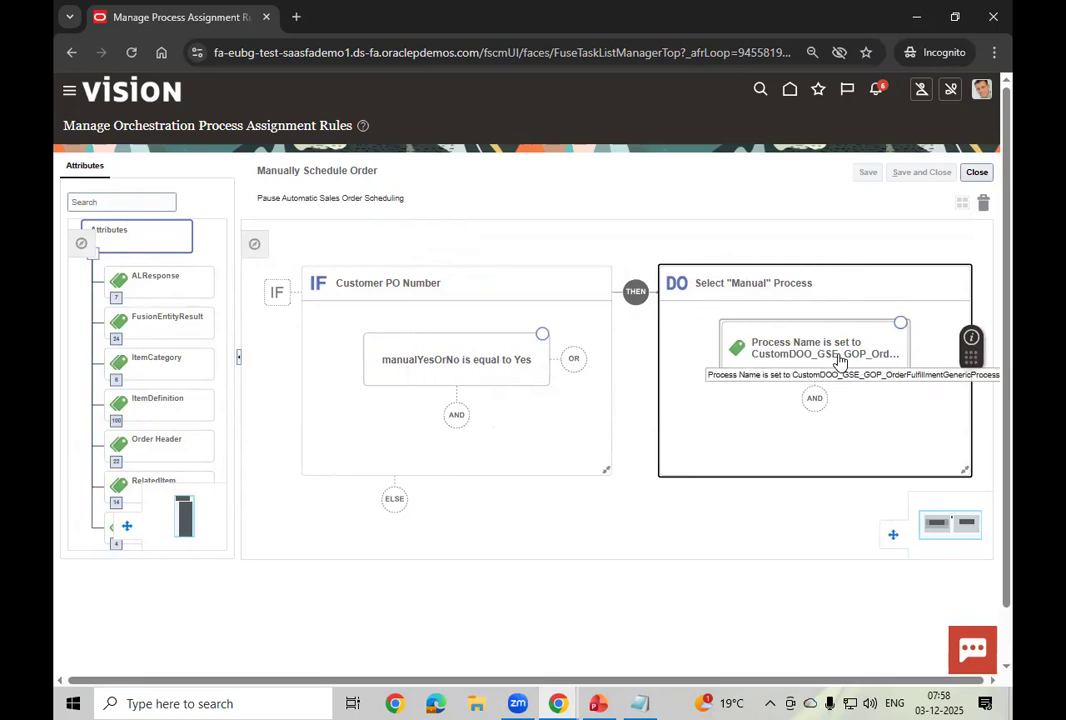
{"action": "left_click", "coordinate": [558, 703]}
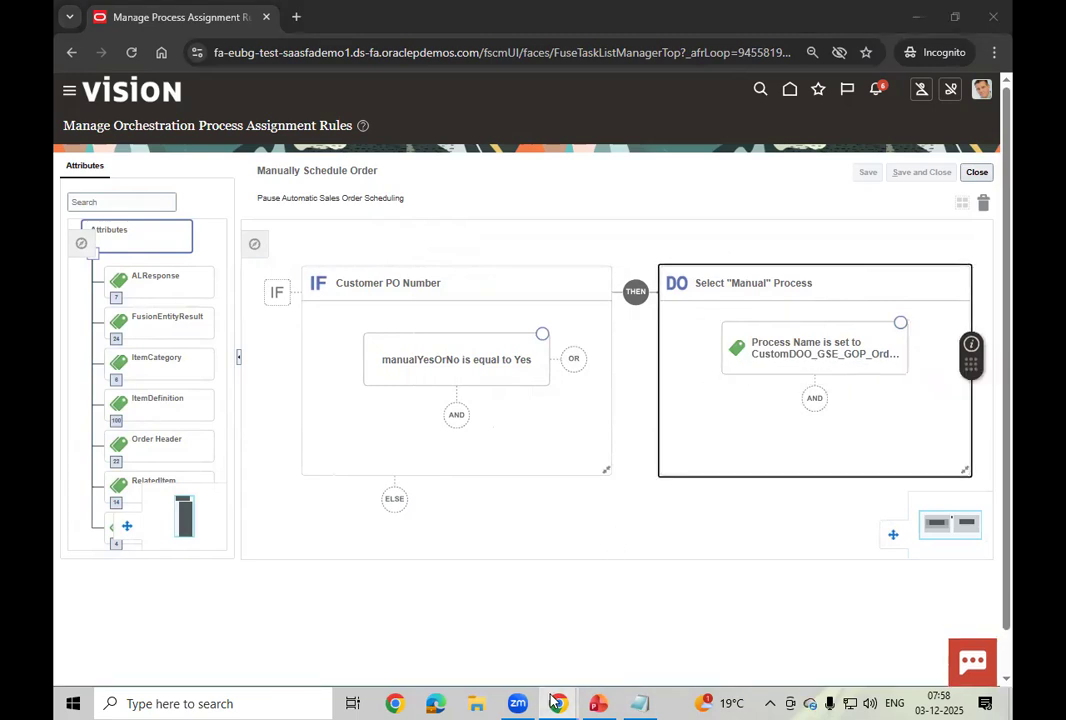
{"action": "left_click", "coordinate": [494, 638]}
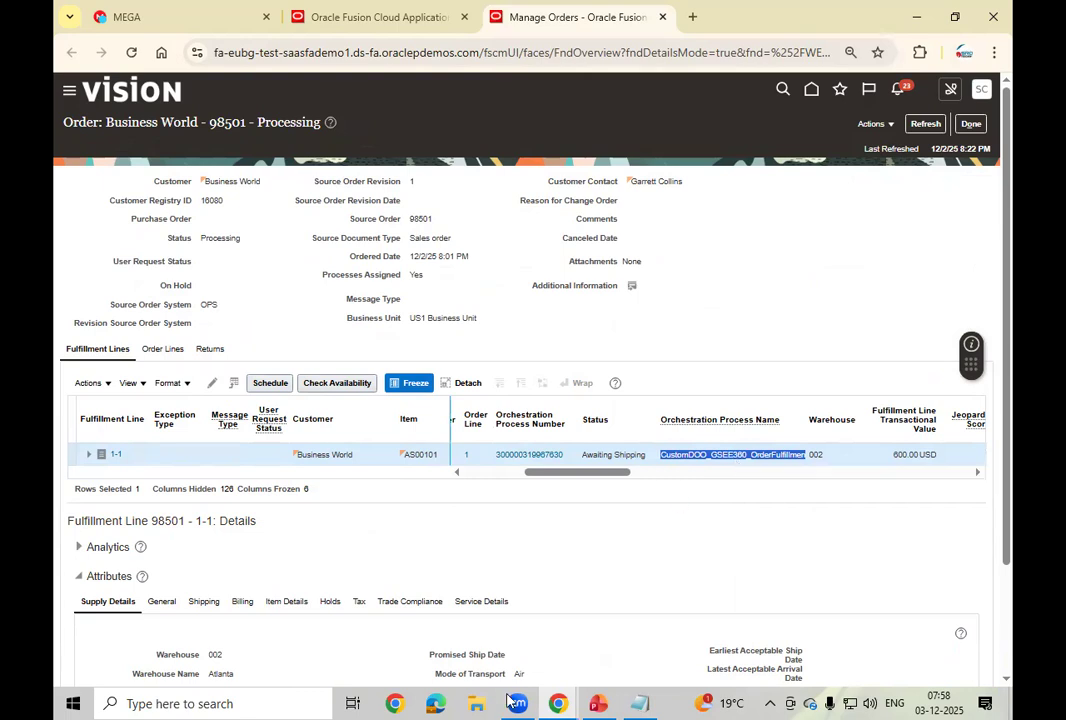
{"action": "left_click", "coordinate": [556, 701]}
{"action": "left_click", "coordinate": [614, 632]}
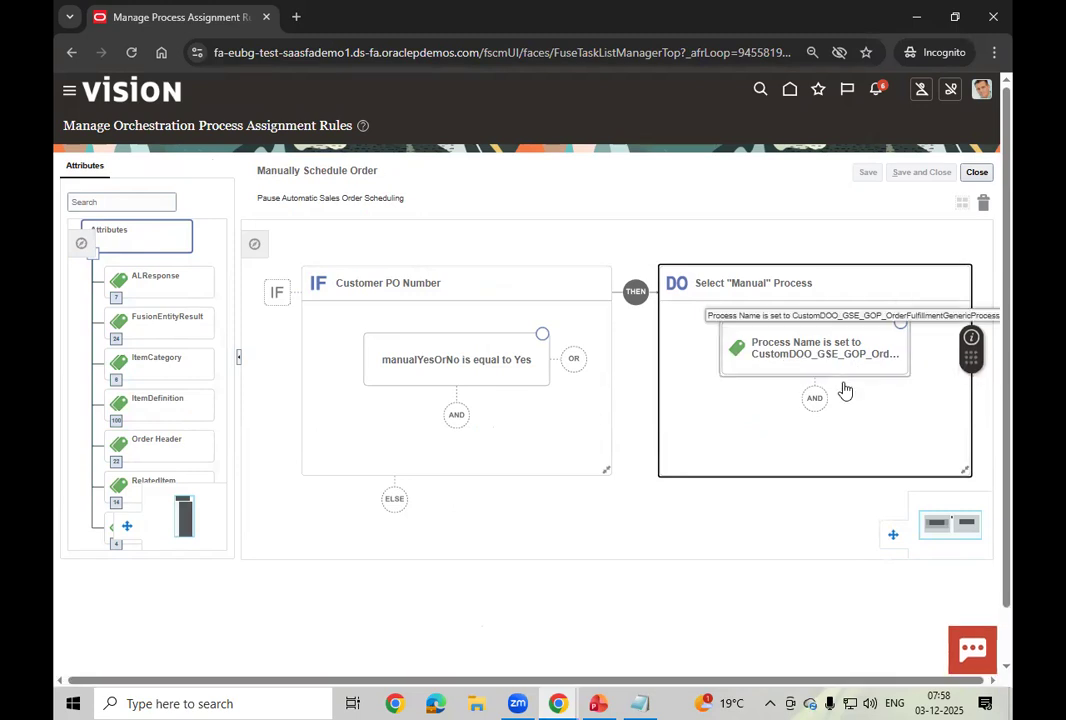
{"action": "left_click", "coordinate": [457, 370]}
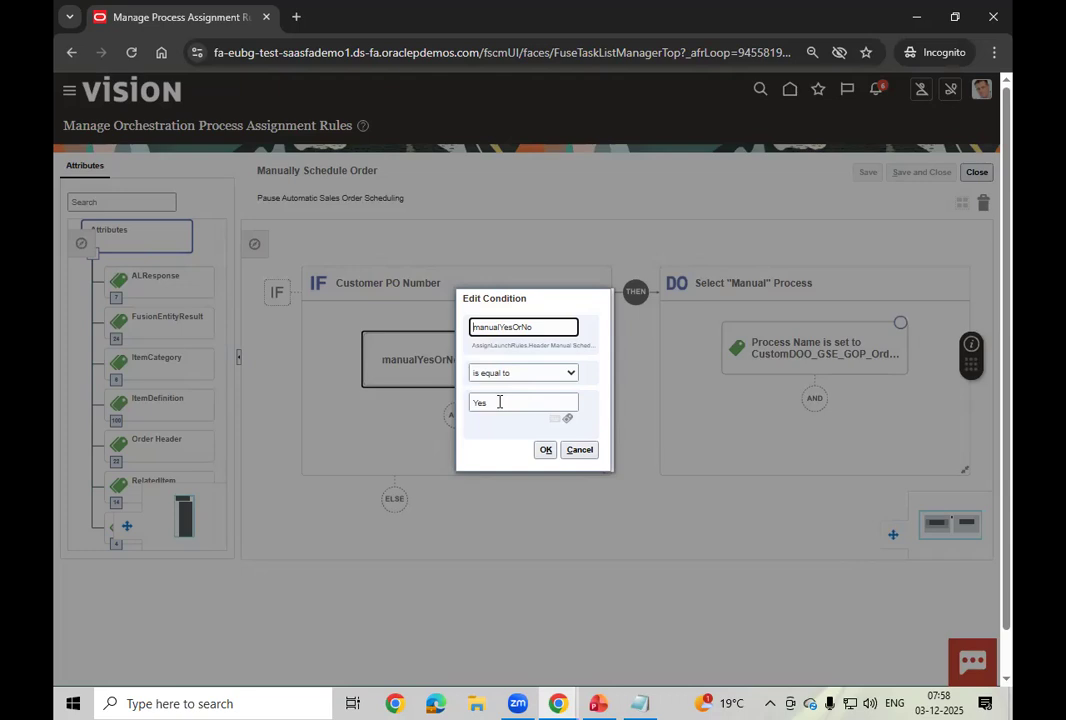
{"action": "left_click", "coordinate": [590, 451]}
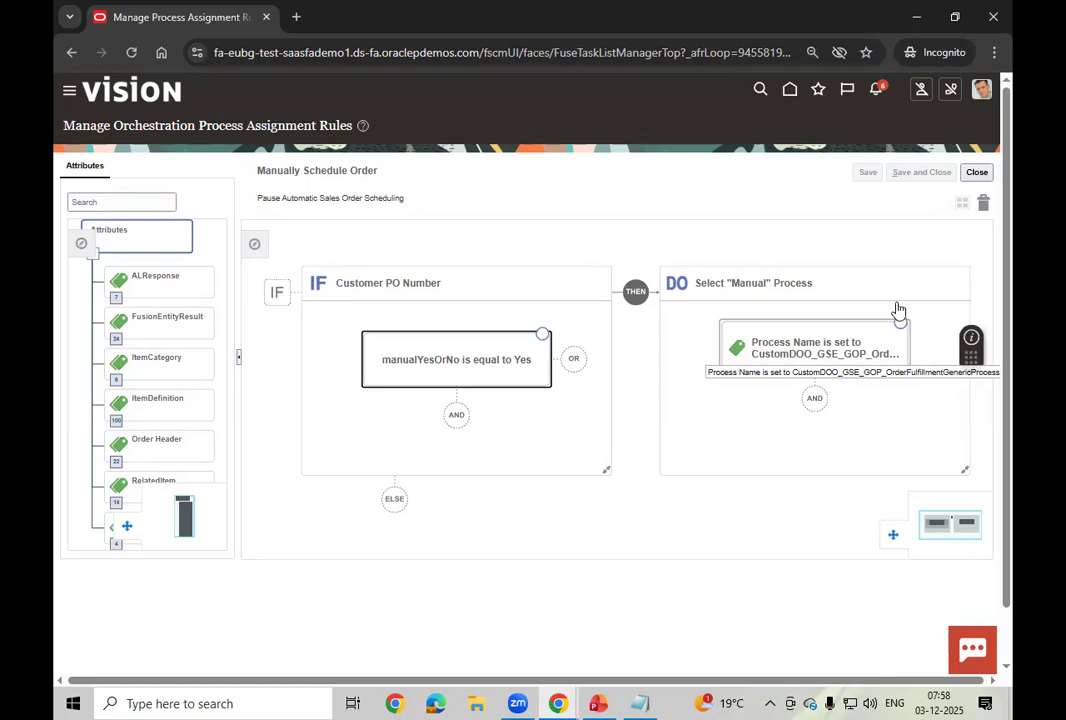
{"action": "left_click", "coordinate": [976, 172]}
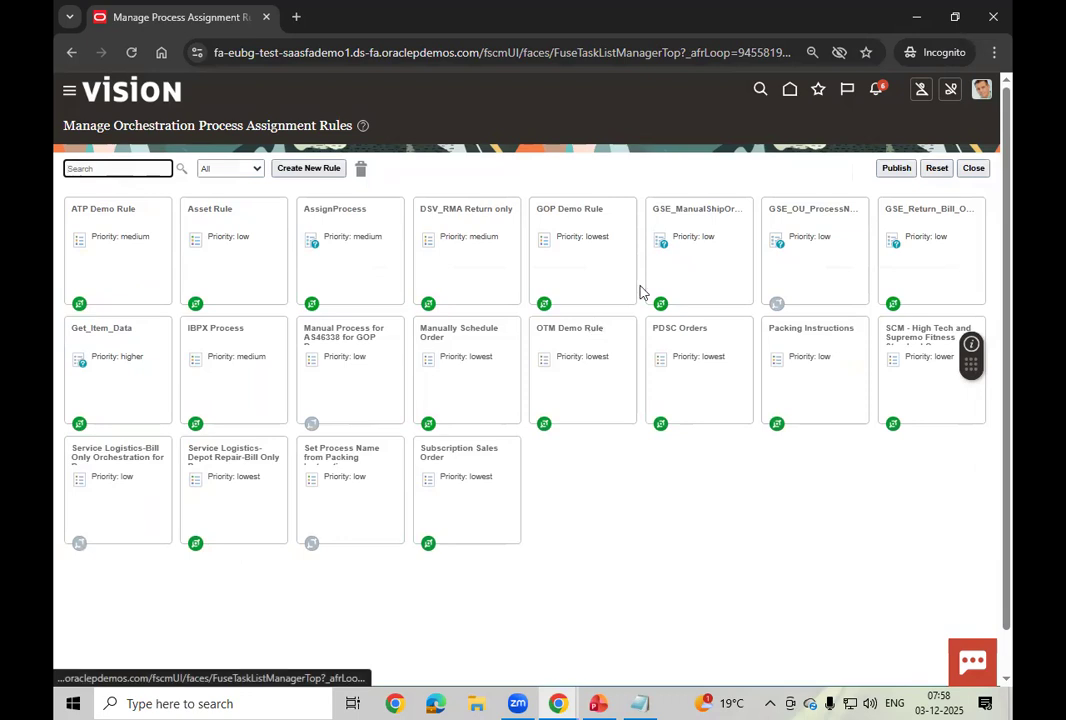
Step: Revisit the GSE_ManualShipOrder rule's details and actions, then close it
{"action": "left_click", "coordinate": [686, 262]}
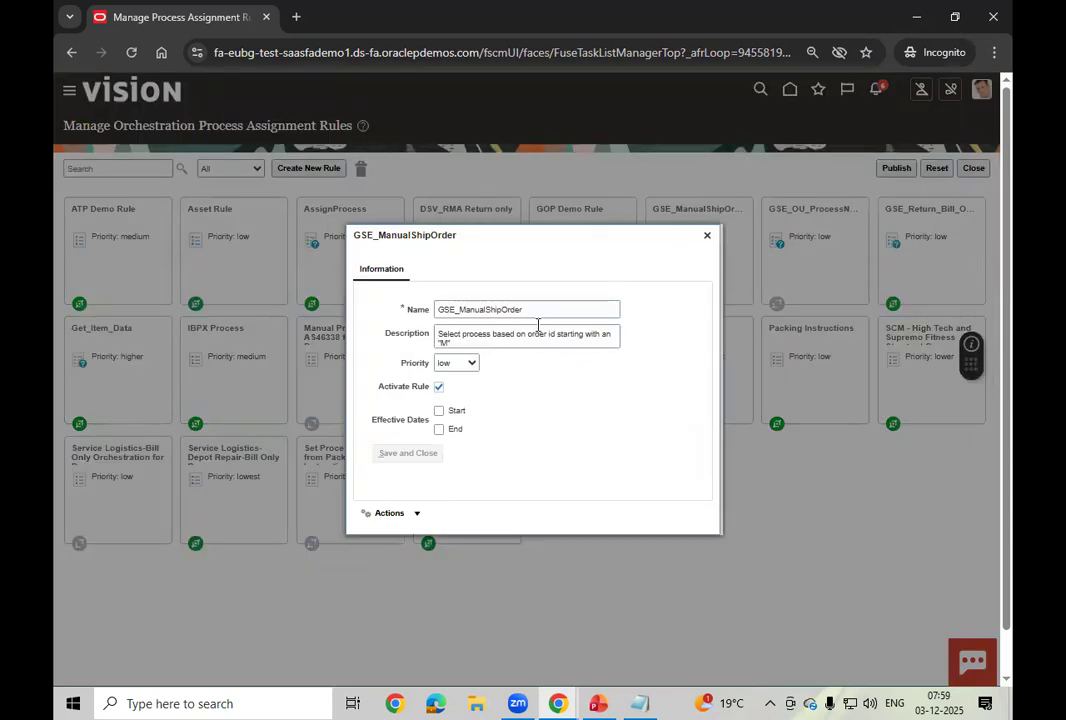
{"action": "left_click", "coordinate": [398, 513]}
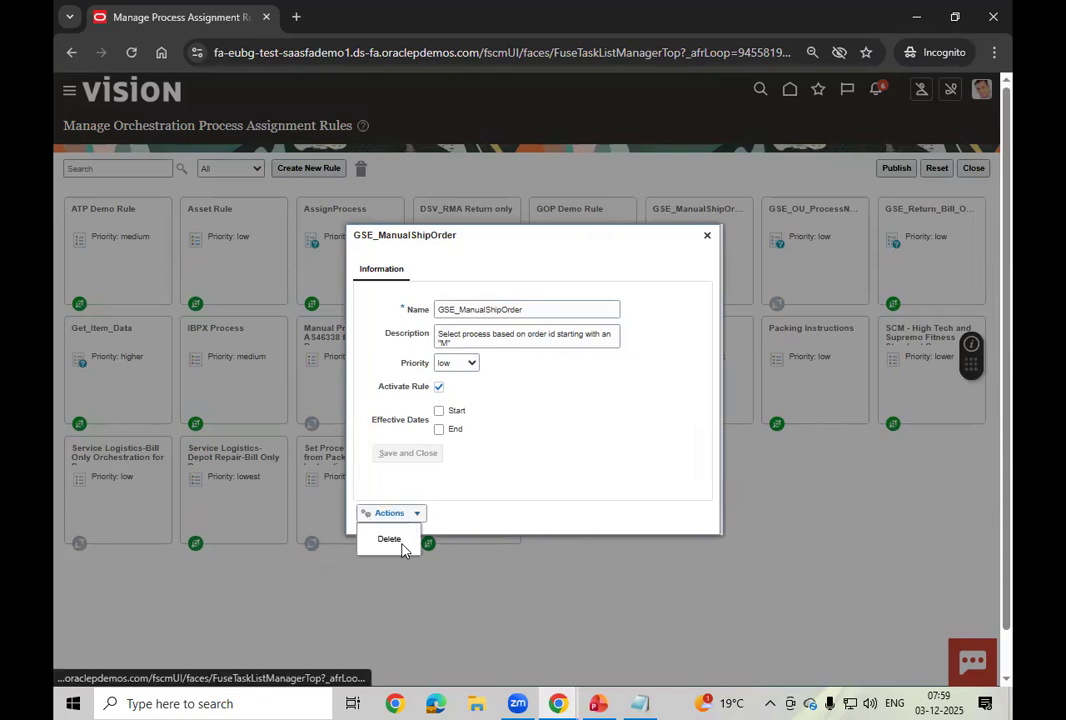
{"action": "left_click", "coordinate": [588, 402]}
{"action": "left_click", "coordinate": [708, 235]}
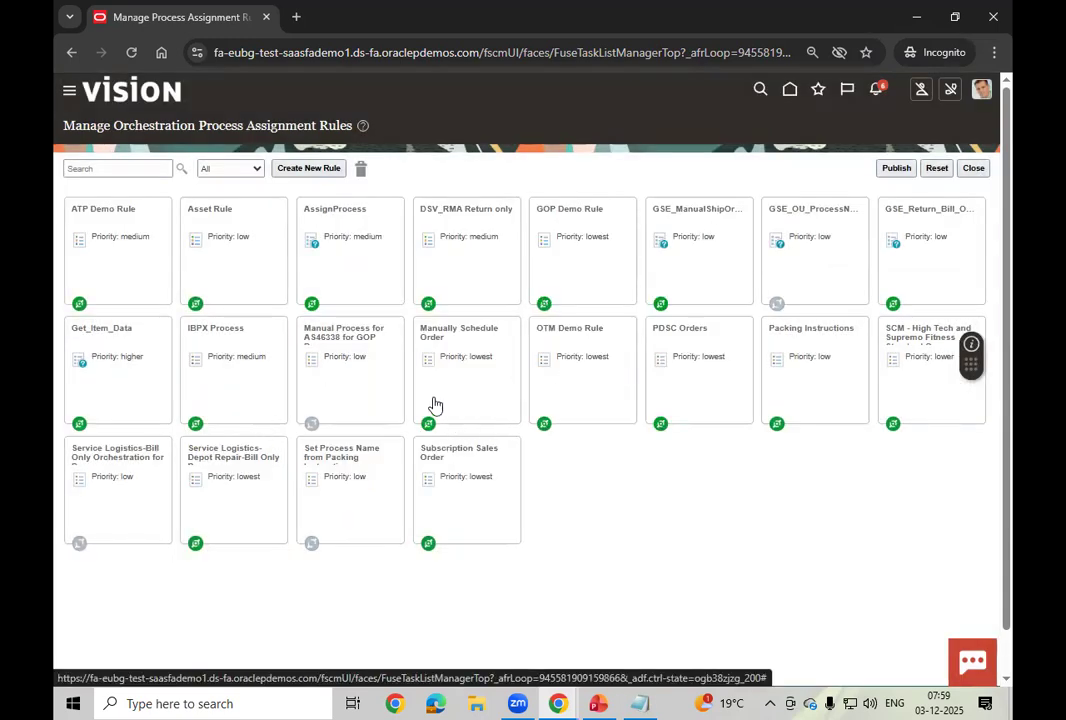
Step: Edit Manual Process for AS46338 and expand its IF condition Item Number is AS46338
{"action": "left_click", "coordinate": [341, 384]}
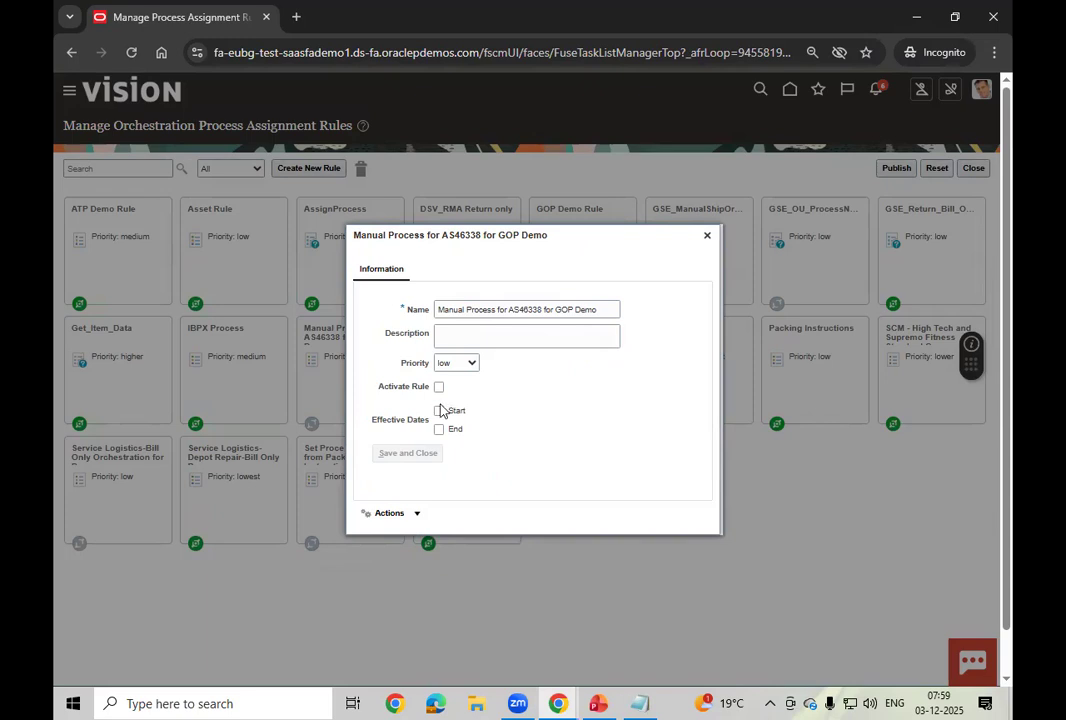
{"action": "left_click", "coordinate": [412, 515]}
{"action": "left_click", "coordinate": [402, 540]}
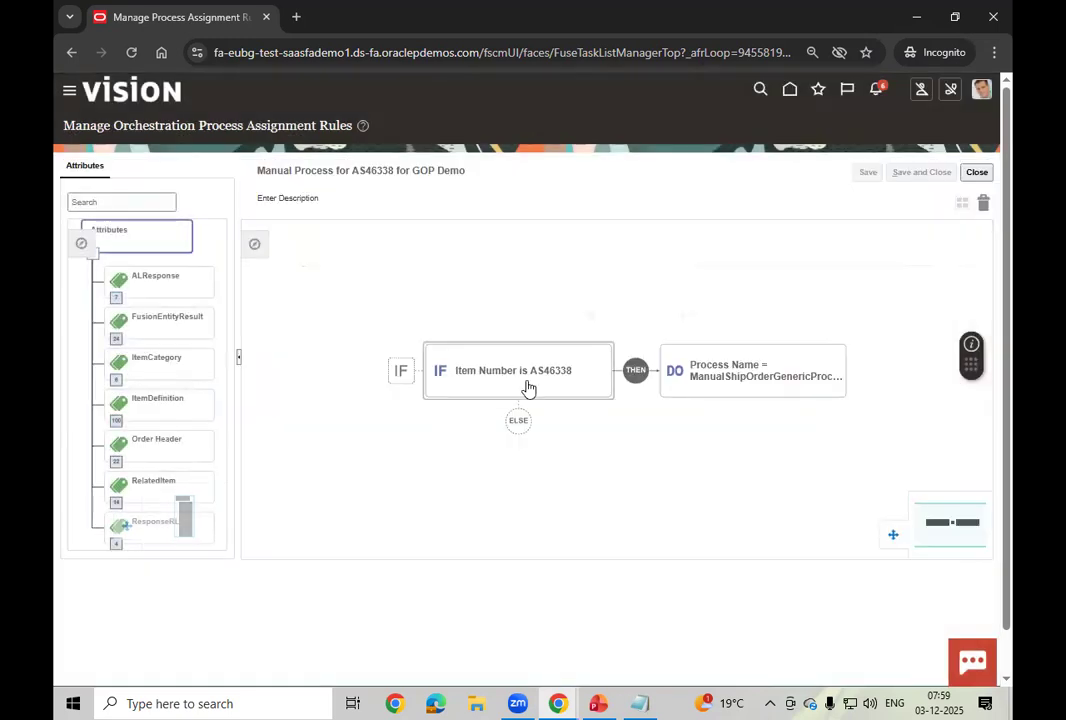
{"action": "left_click", "coordinate": [531, 372]}
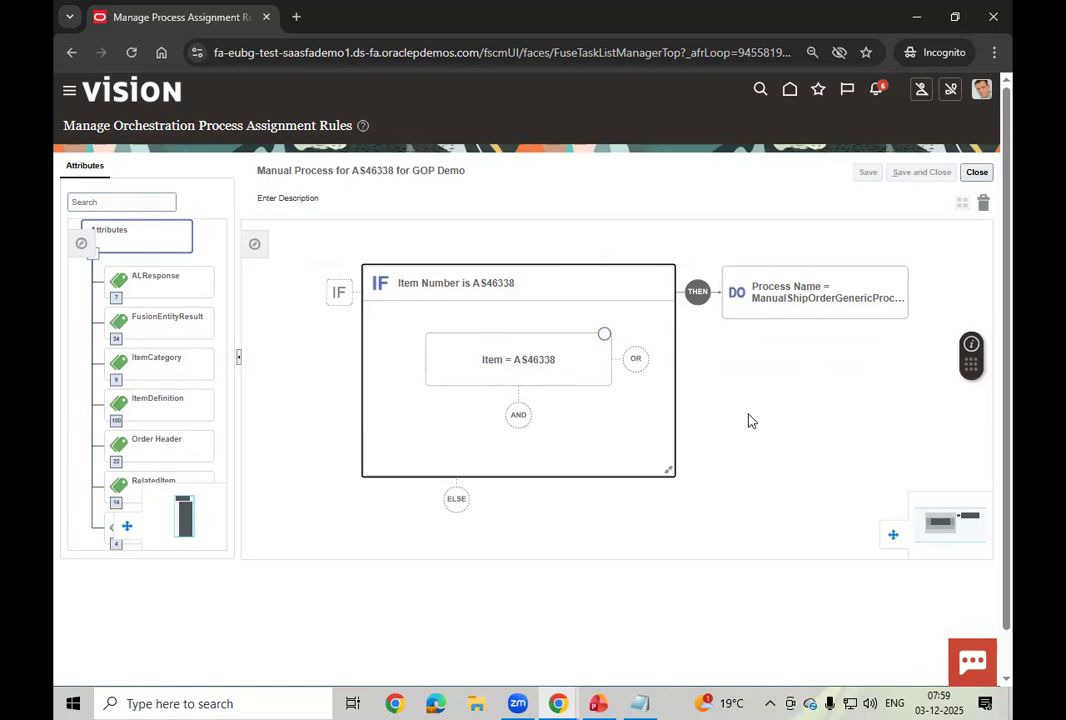
Step: Close the rule editor and assignment rules without saving, returning to the %Assi%Sales%Order% task search
{"action": "left_click", "coordinate": [978, 174]}
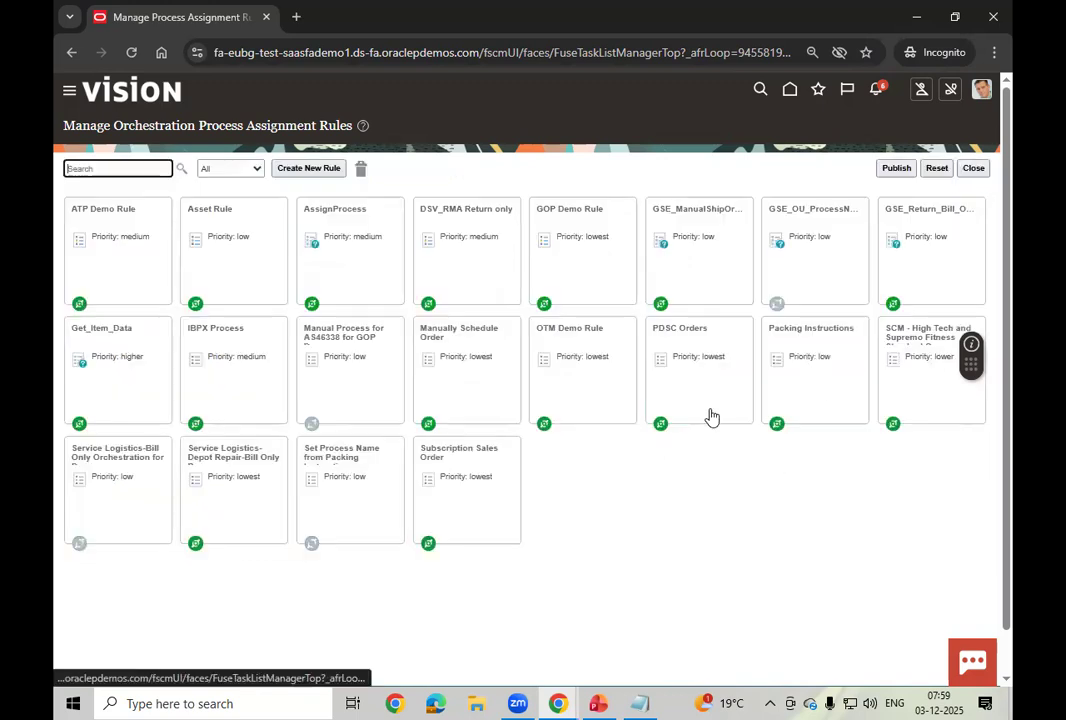
{"action": "left_click", "coordinate": [976, 170]}
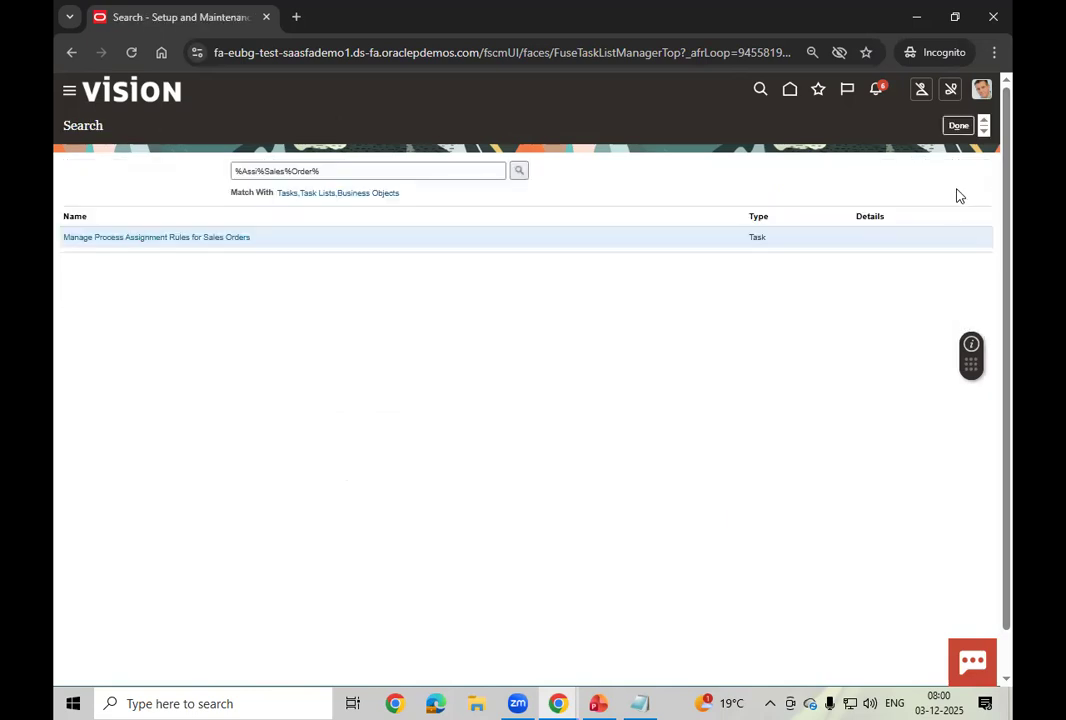
{"action": "left_click", "coordinate": [958, 125]}
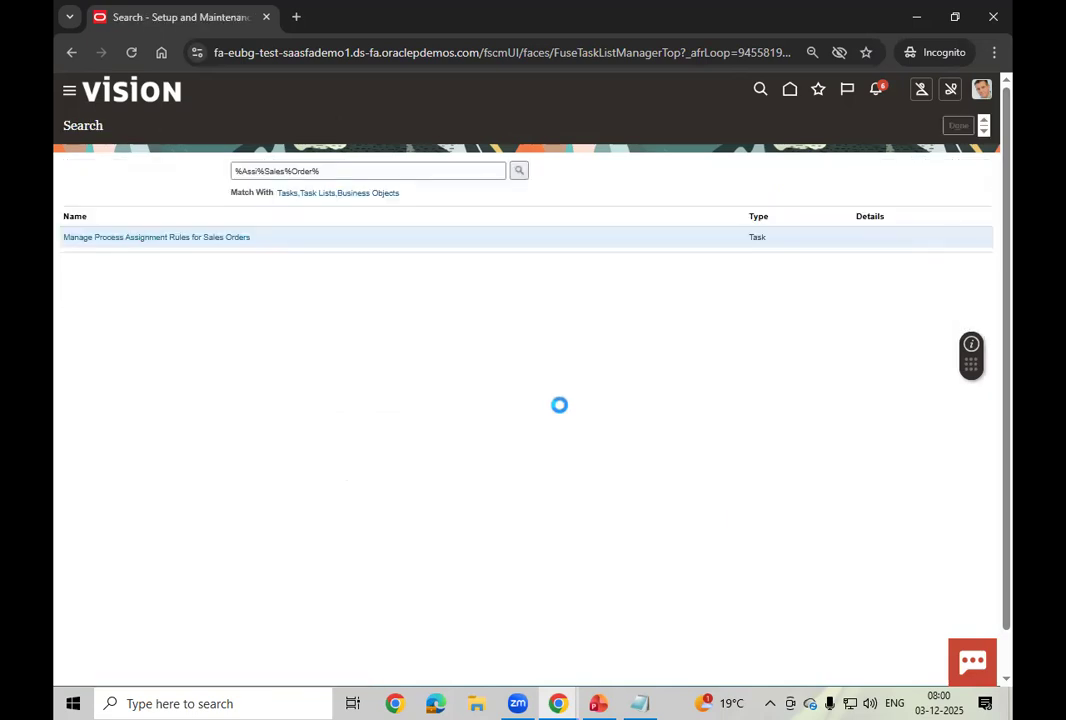